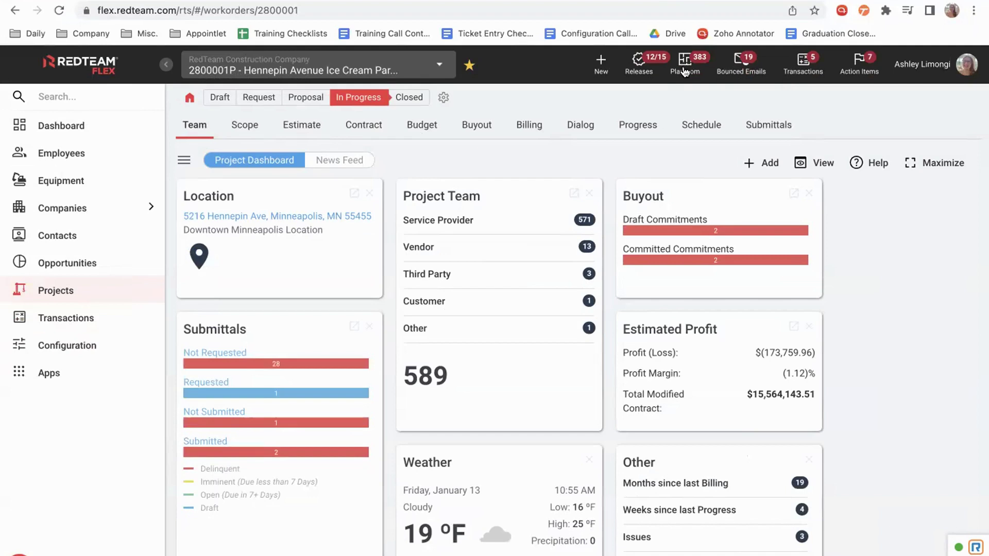
Open the email form for sharing the company planroom link and look over its subject and recipient fields
{"action": "left_click", "coordinate": [686, 70]}
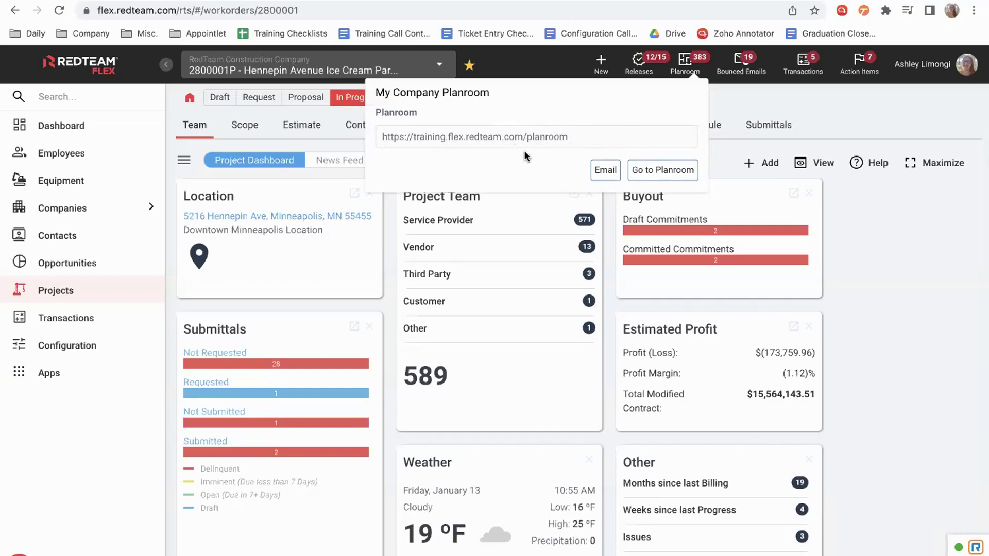
{"action": "left_click", "coordinate": [607, 175]}
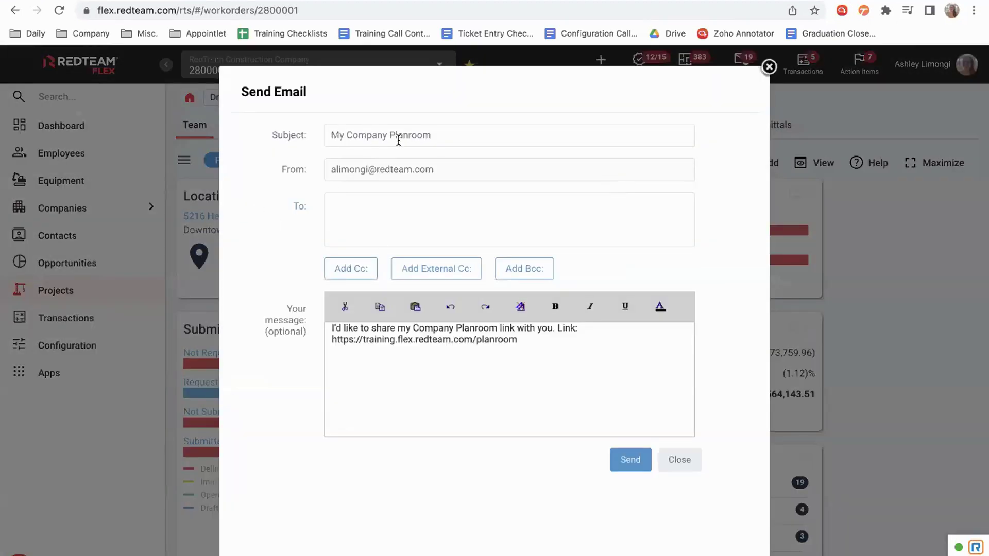
{"action": "double_click", "coordinate": [453, 134]}
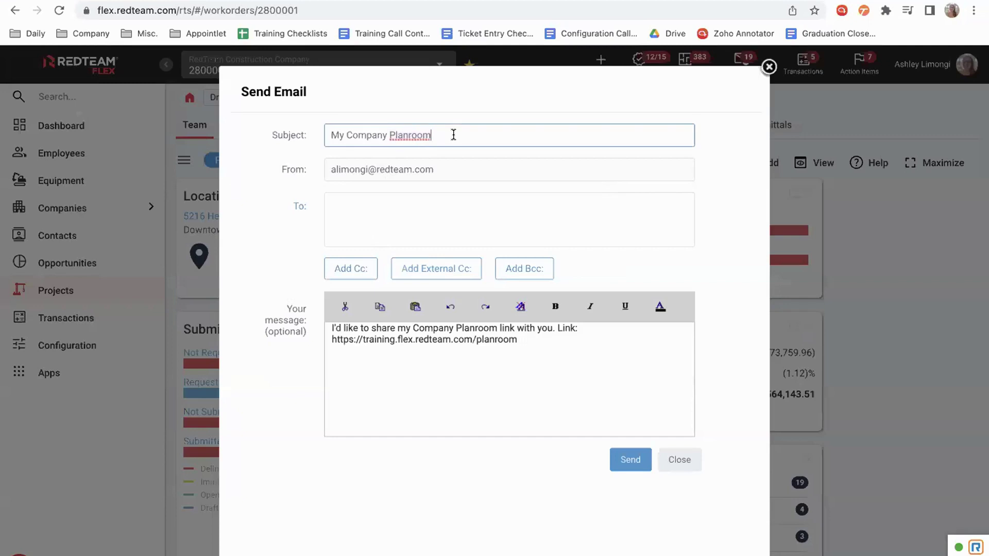
{"action": "left_click", "coordinate": [445, 204]}
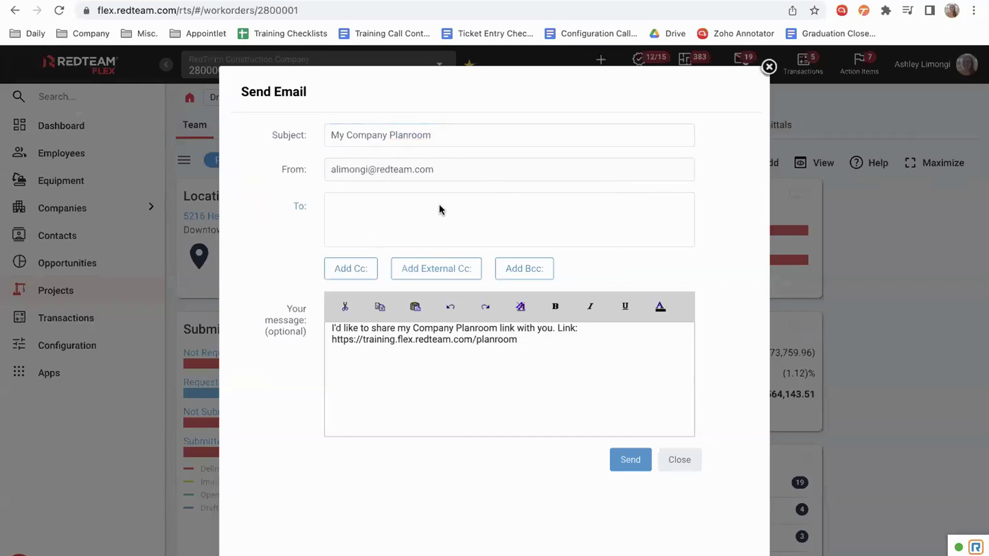
Look through the recipient contact list and its team member and cost code filters, leaving the recipients empty
{"action": "left_click", "coordinate": [303, 212]}
{"action": "scroll", "coordinate": [510, 340], "scroll_direction": "down", "scroll_amount": 1}
{"action": "scroll", "coordinate": [504, 345], "scroll_direction": "up", "scroll_amount": 1}
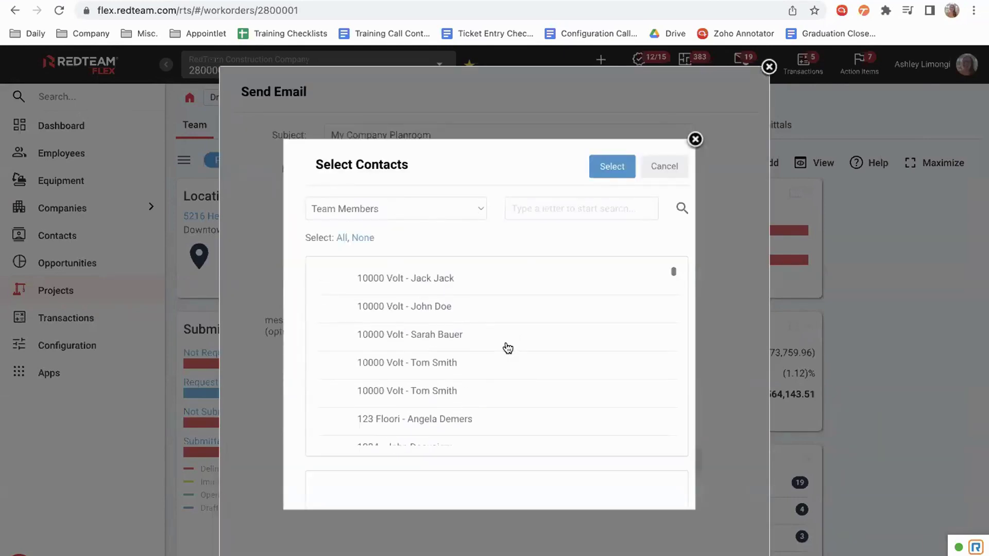
{"action": "left_click", "coordinate": [479, 211]}
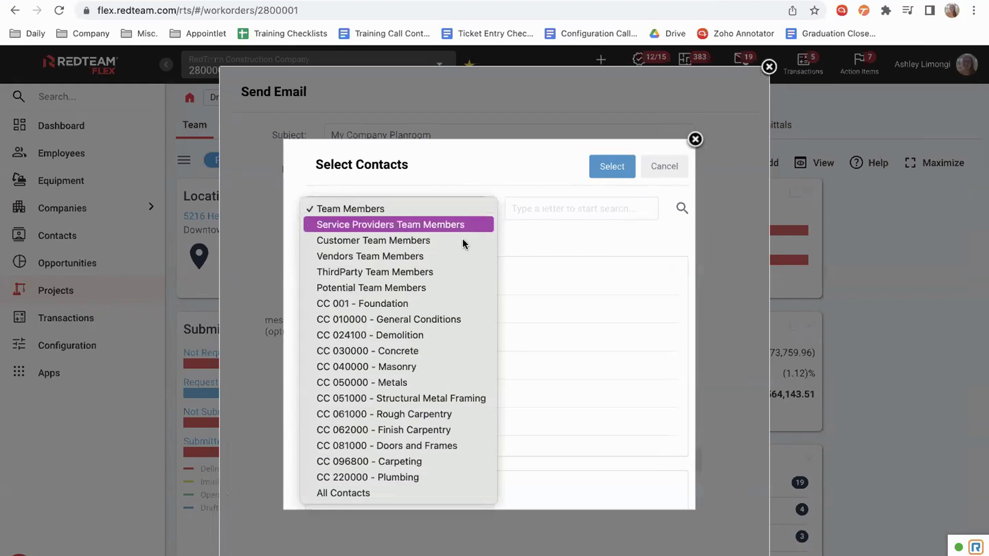
{"action": "left_click", "coordinate": [554, 246]}
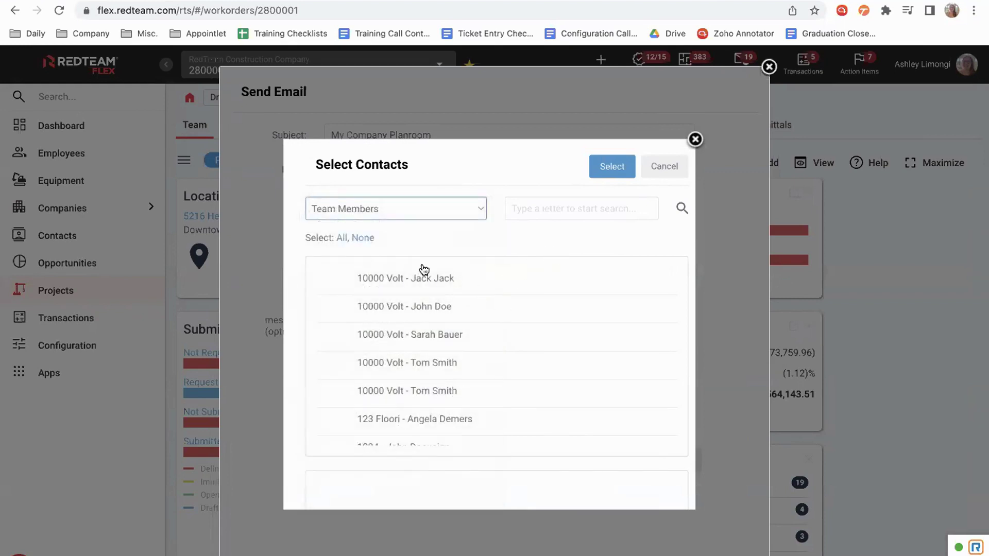
{"action": "left_click", "coordinate": [695, 139]}
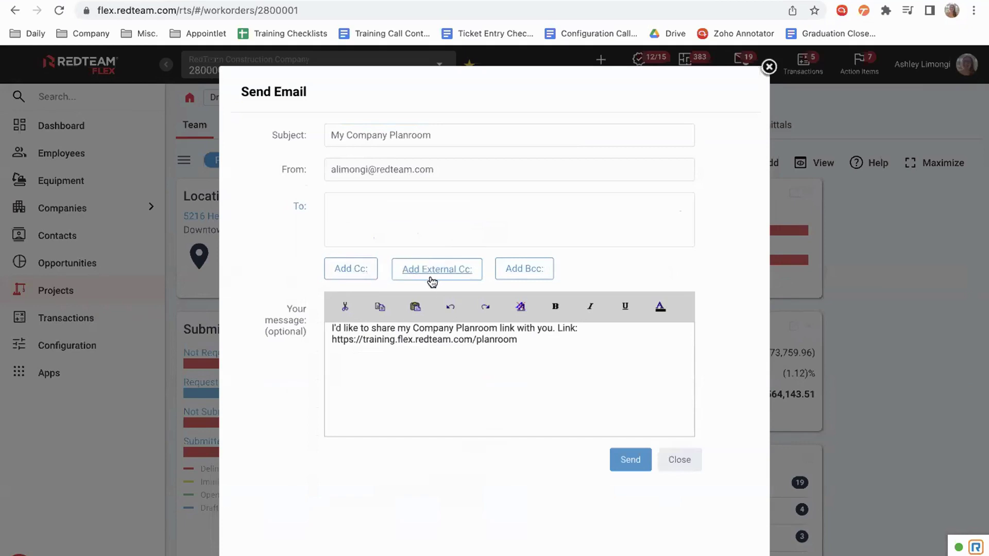
Add an External Cc field to the planroom email, try out a recipient entry and a message edit, and close without sending
{"action": "left_click", "coordinate": [461, 275]}
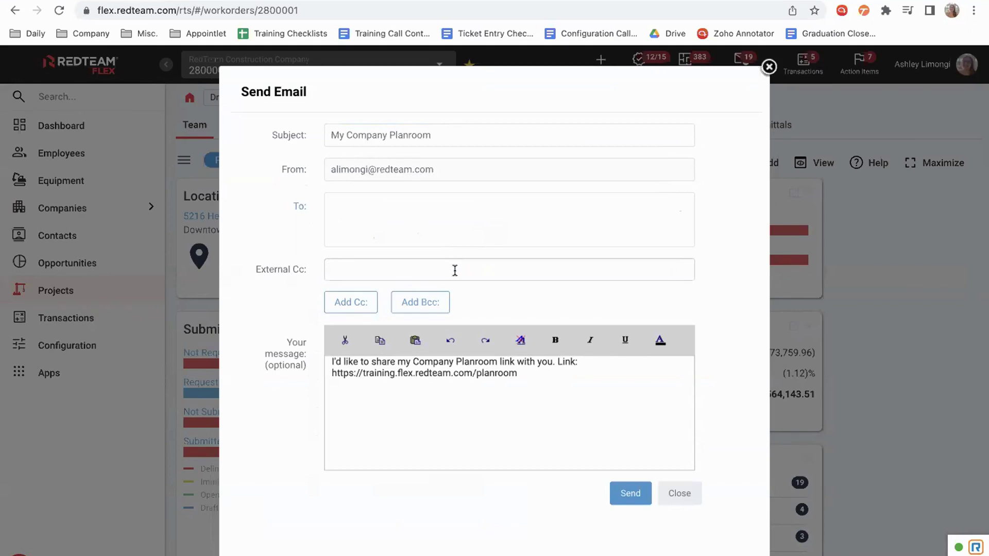
{"action": "type", "text": "alimongi"}
{"action": "key", "text": "BackSpace"}
{"action": "key", "text": "BackSpace"}
{"action": "key", "text": "BackSpace"}
{"action": "key", "text": "BackSpace"}
{"action": "key", "text": "BackSpace"}
{"action": "key", "text": "BackSpace"}
{"action": "key", "text": "BackSpace"}
{"action": "key", "text": "BackSpace"}
{"action": "left_click", "coordinate": [537, 376]}
{"action": "key", "text": "Return"}
{"action": "left_click", "coordinate": [769, 67]}
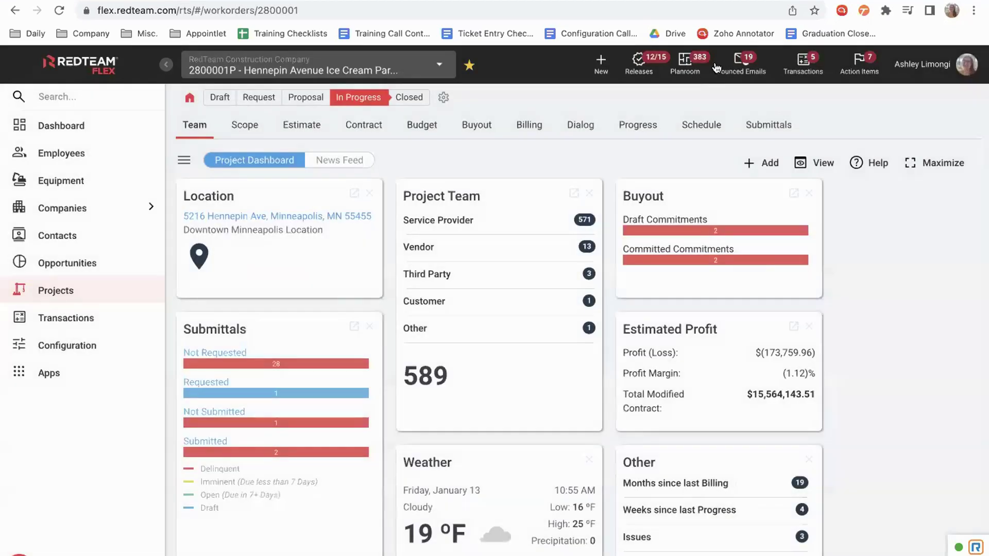
Go to the company's Online Planroom page and look over its project number, company name, full name and email fields
{"action": "left_click", "coordinate": [690, 63]}
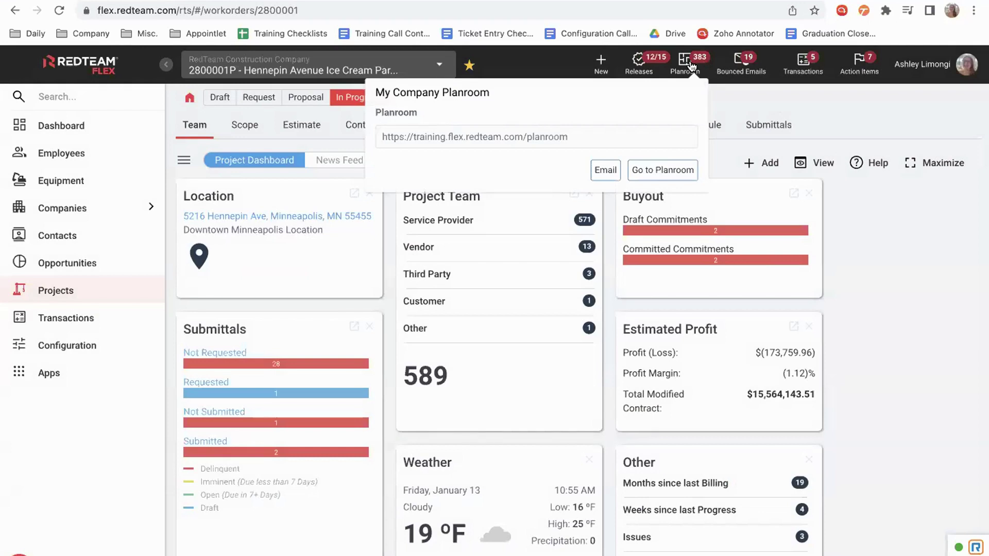
{"action": "left_click", "coordinate": [663, 170]}
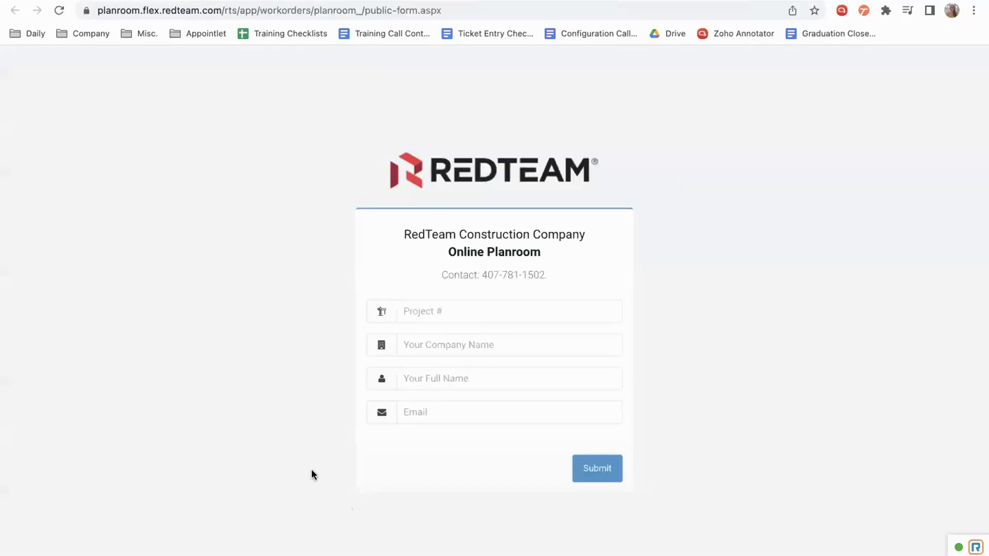
{"action": "scroll", "coordinate": [305, 353], "scroll_direction": "down", "scroll_amount": 1}
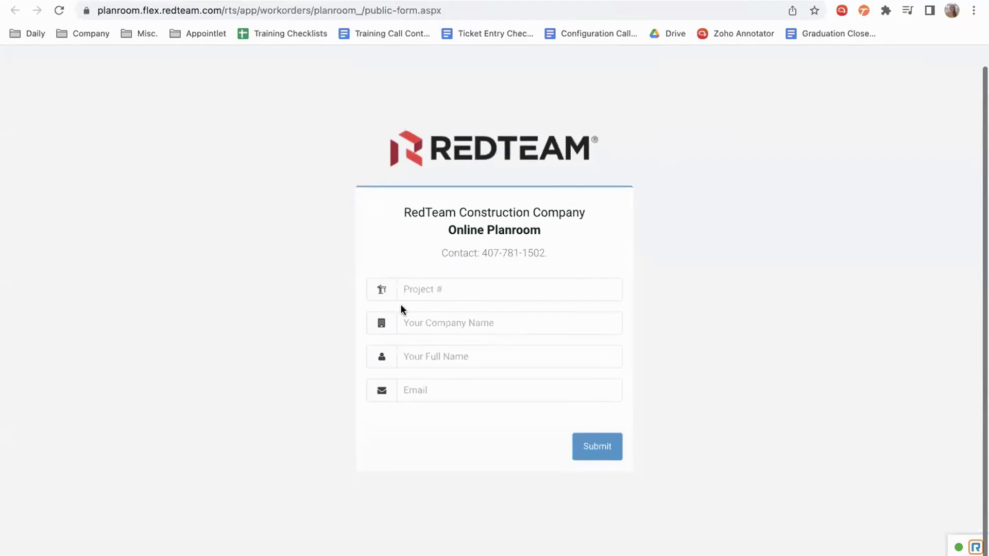
{"action": "left_click", "coordinate": [435, 288]}
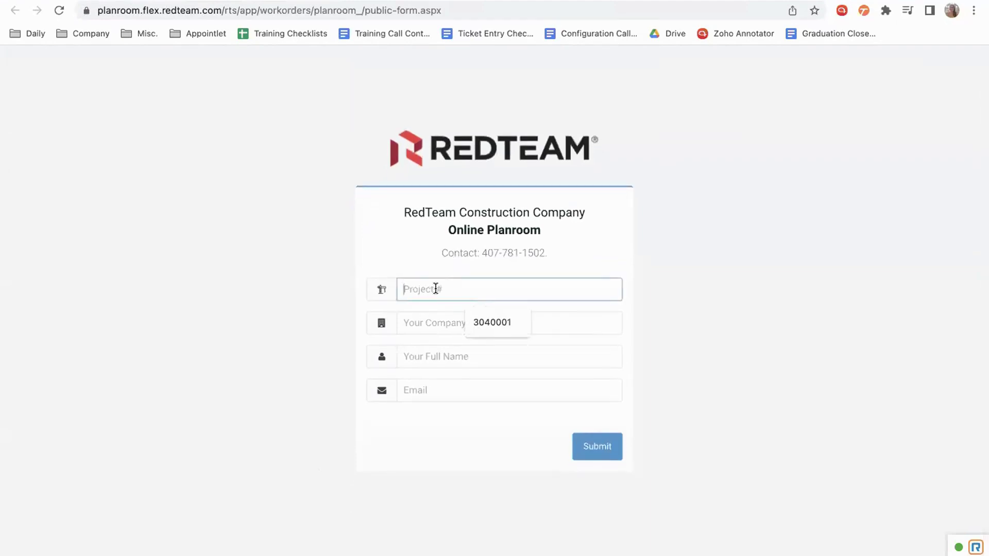
{"action": "left_click", "coordinate": [424, 320]}
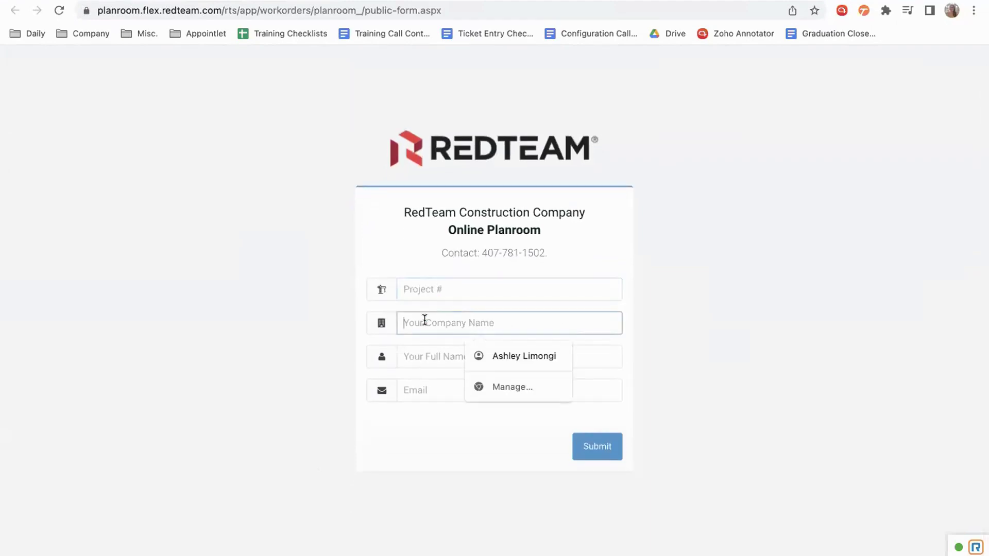
{"action": "left_click", "coordinate": [428, 356]}
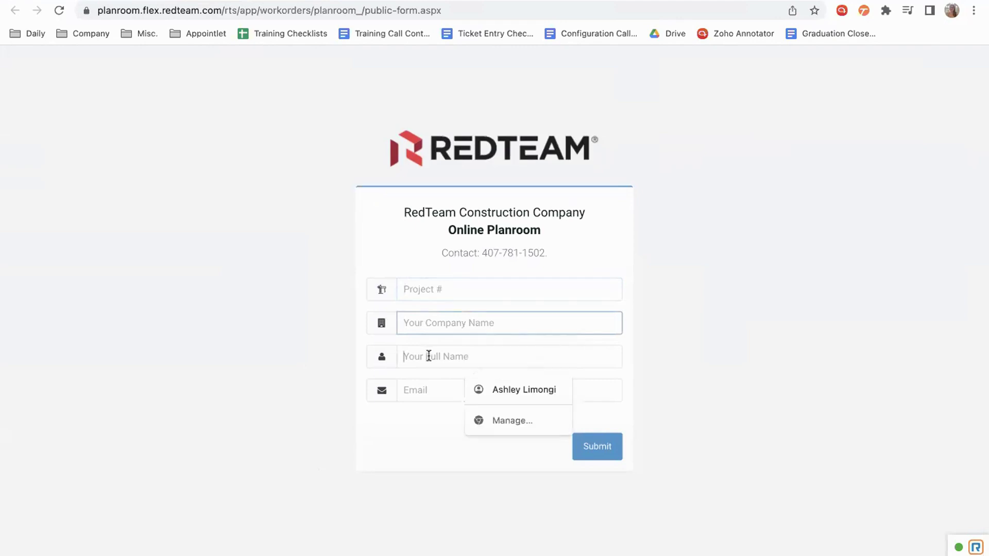
{"action": "left_click", "coordinate": [429, 385]}
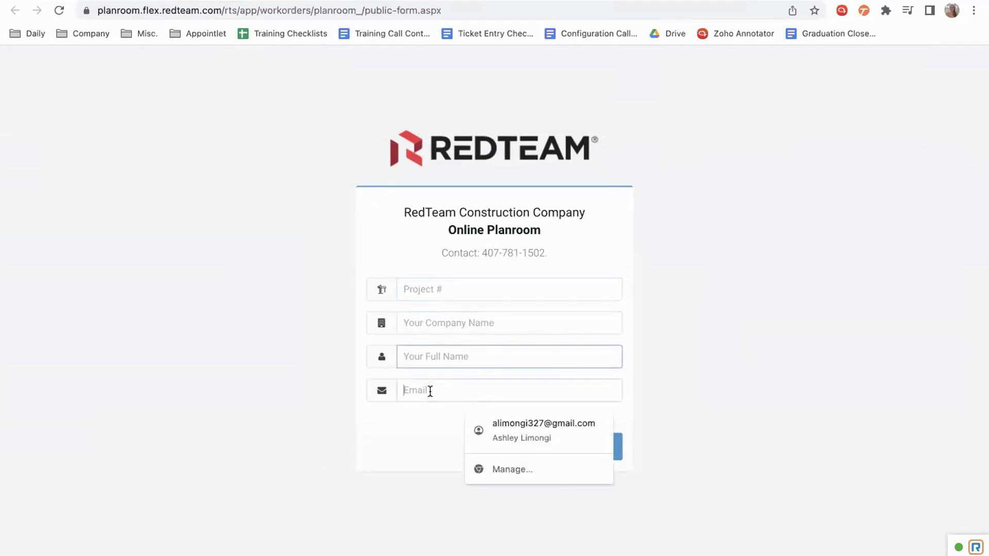
{"action": "left_click", "coordinate": [422, 490]}
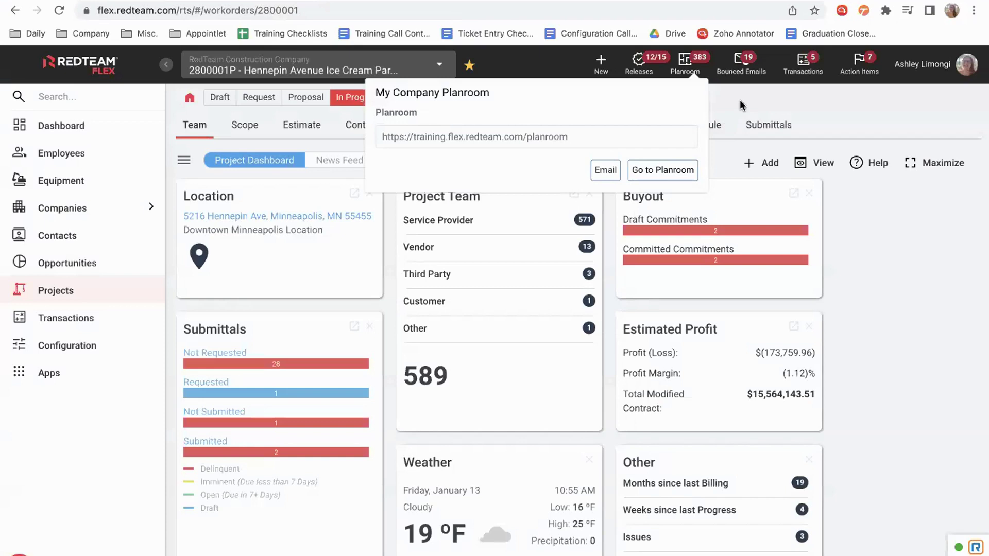
Close the planroom link pop-up and locate the Online Planroom link among the project's shortcuts
{"action": "left_click", "coordinate": [740, 105]}
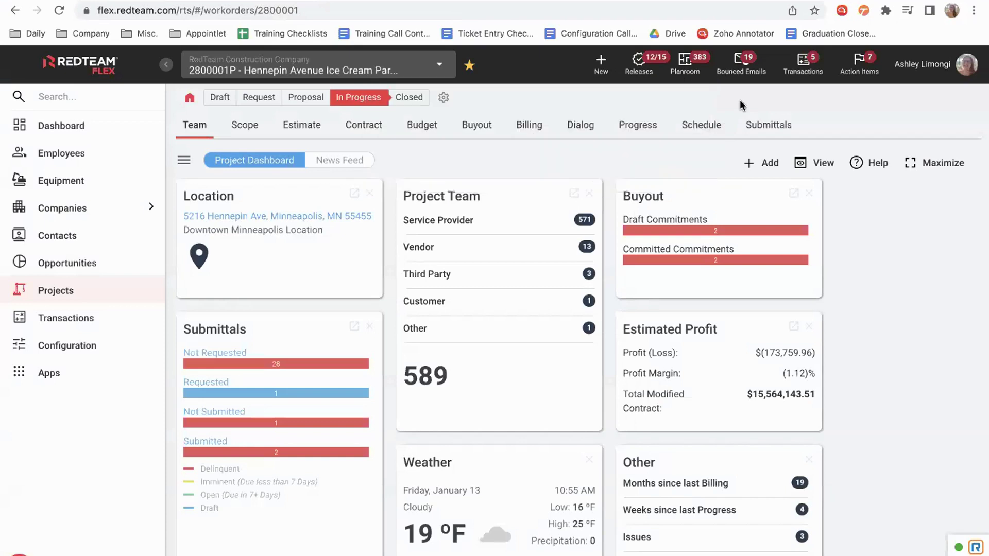
{"action": "left_click", "coordinate": [190, 98]}
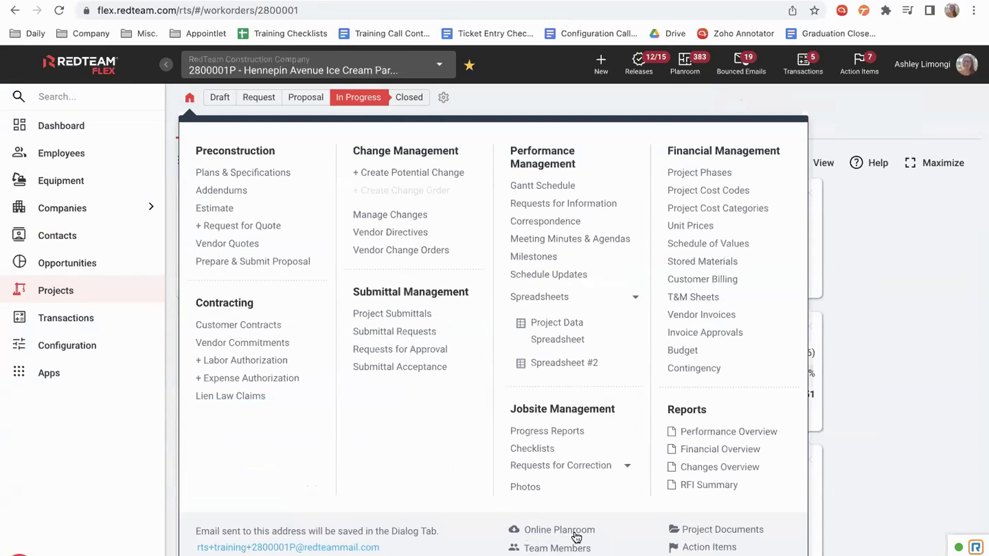
{"action": "left_click", "coordinate": [883, 252]}
Open the project's scope description for editing and expand its Include in Planroom settings
{"action": "left_click", "coordinate": [237, 132]}
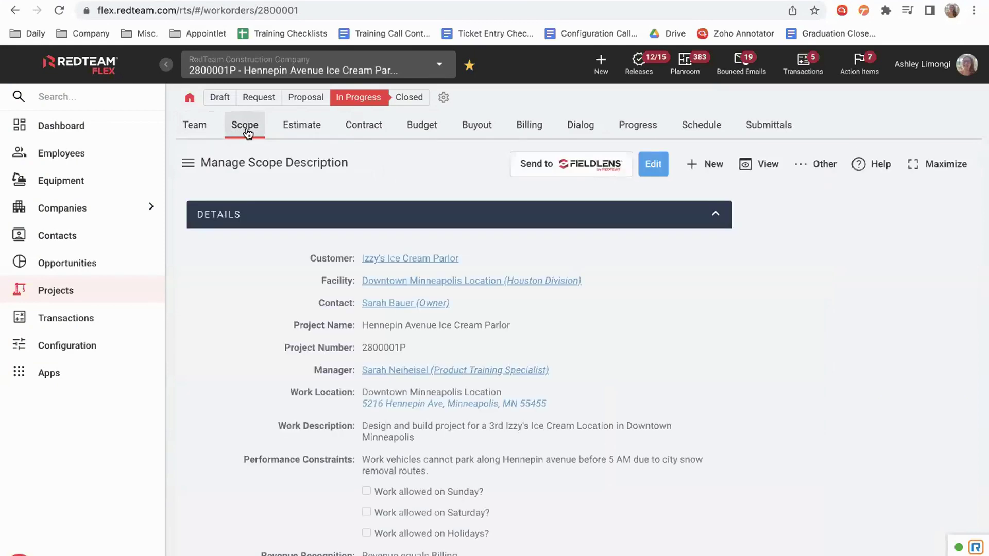
{"action": "left_click", "coordinate": [657, 169]}
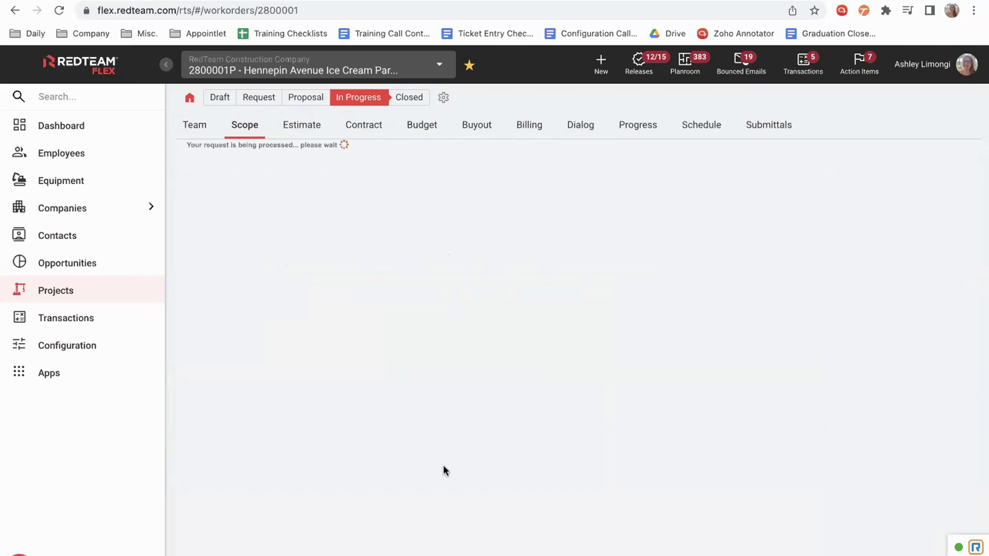
{"action": "scroll", "coordinate": [243, 415], "scroll_direction": "down", "scroll_amount": 15}
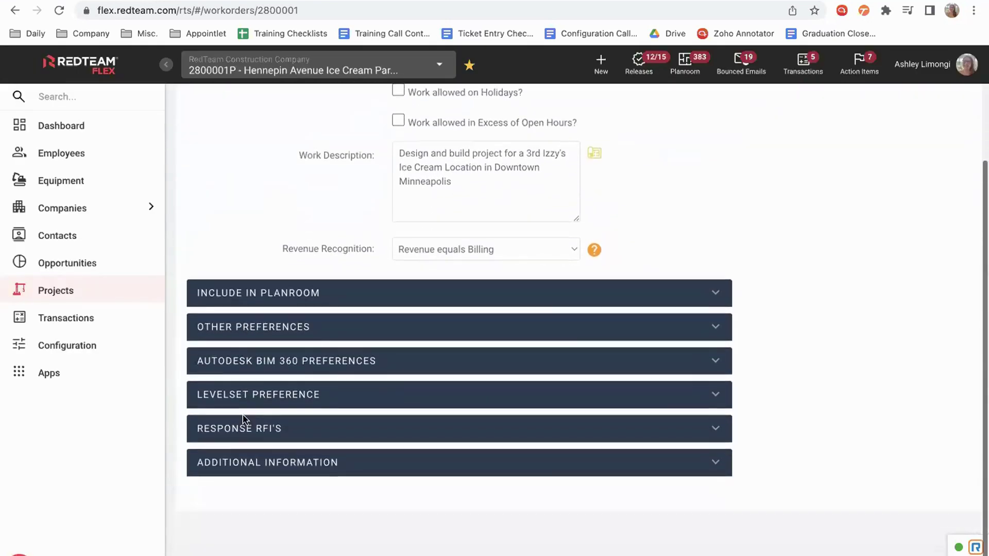
{"action": "left_click", "coordinate": [710, 299]}
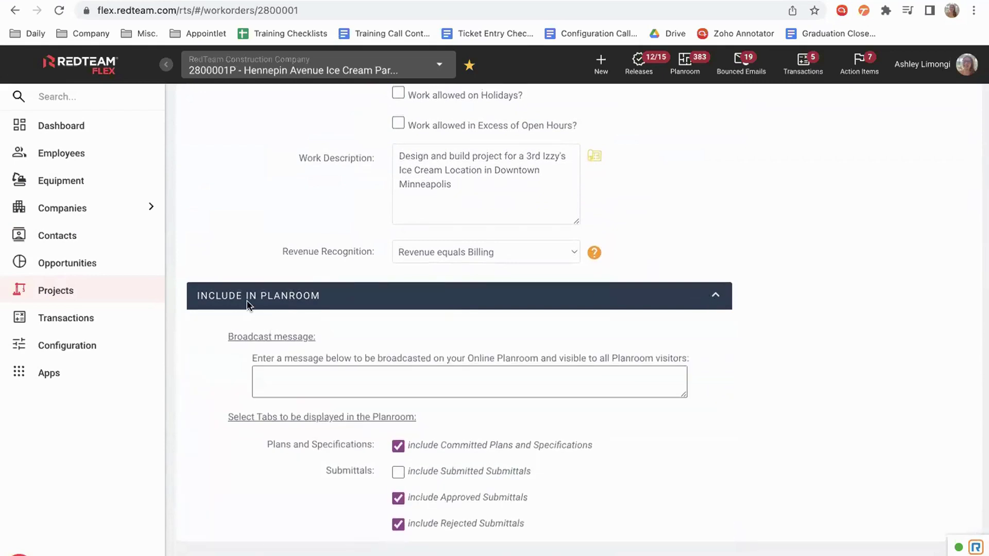
{"action": "scroll", "coordinate": [214, 434], "scroll_direction": "down", "scroll_amount": 3}
{"action": "scroll", "coordinate": [214, 433], "scroll_direction": "down", "scroll_amount": 2}
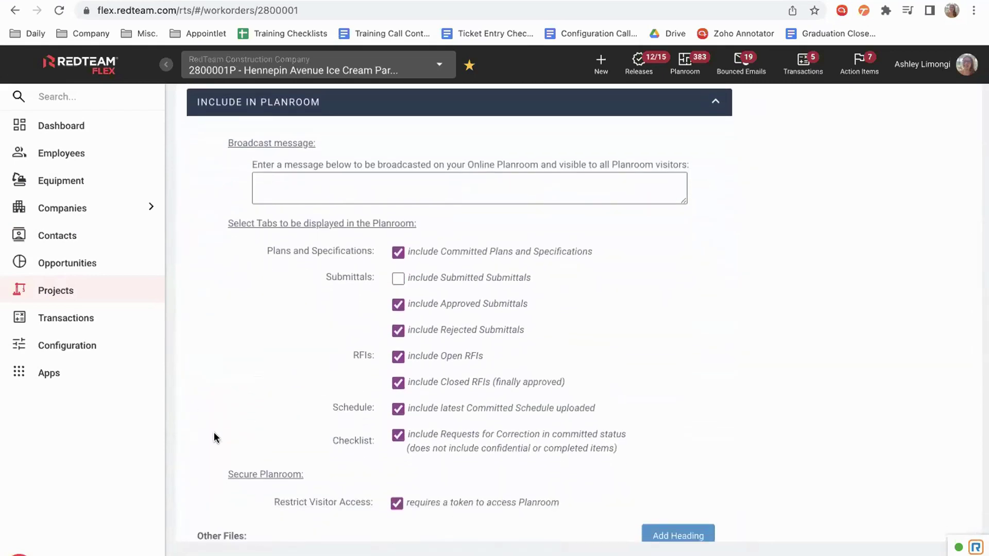
{"action": "scroll", "coordinate": [214, 432], "scroll_direction": "down", "scroll_amount": 1}
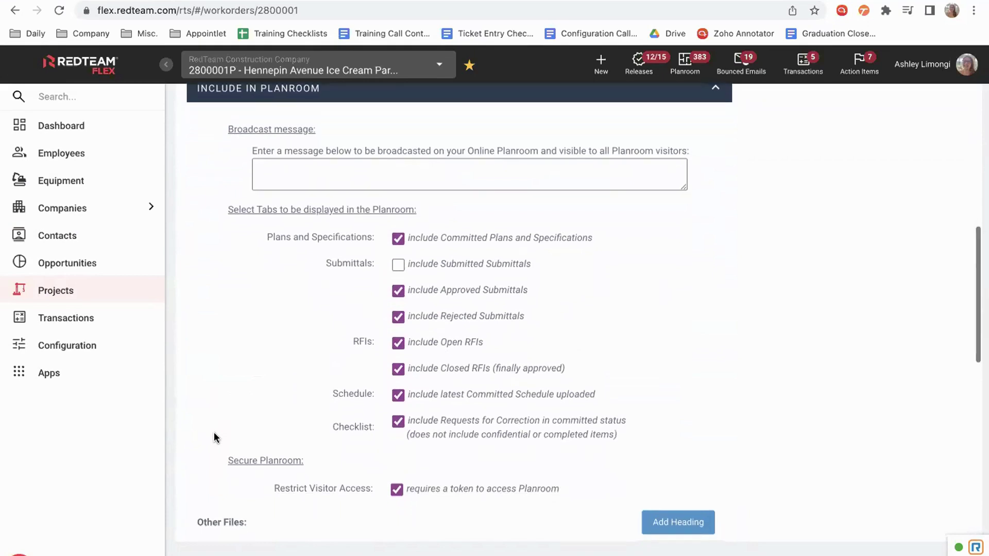
Try out a broadcast message for planroom visitors and clear the text again
{"action": "left_click", "coordinate": [301, 178]}
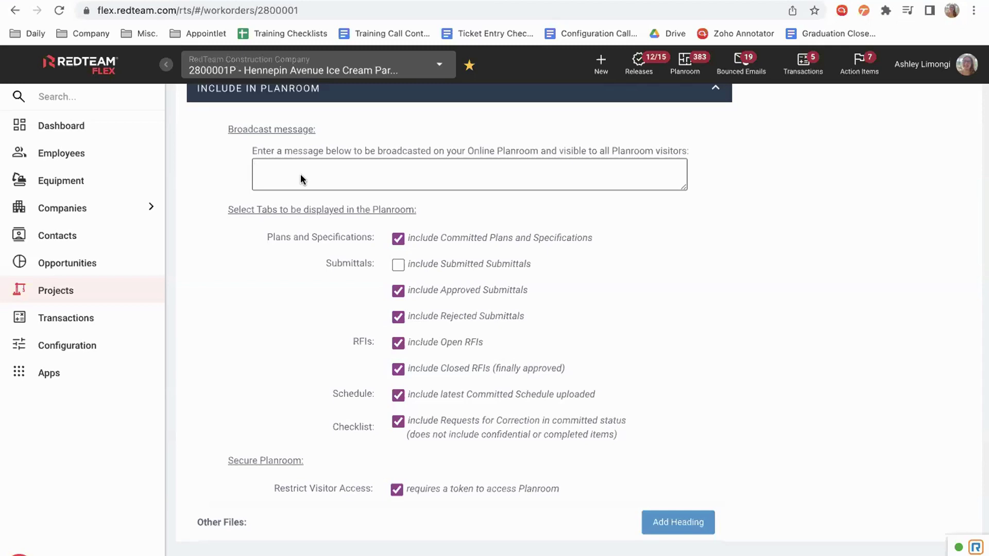
{"action": "type", "text": "New Schul"}
{"action": "key", "text": "BackSpace"}
{"action": "key", "text": "BackSpace"}
{"action": "key", "text": "BackSpace"}
{"action": "key", "text": "BackSpace"}
{"action": "key", "text": "BackSpace"}
{"action": "key", "text": "BackSpace"}
{"action": "key", "text": "BackSpace"}
{"action": "key", "text": "BackSpace"}
{"action": "key", "text": "BackSpace"}
Examine the planroom's displayed-tab options, visitor access restriction, and the headings and attachments under Other Files
{"action": "scroll", "coordinate": [294, 281], "scroll_direction": "down", "scroll_amount": 1}
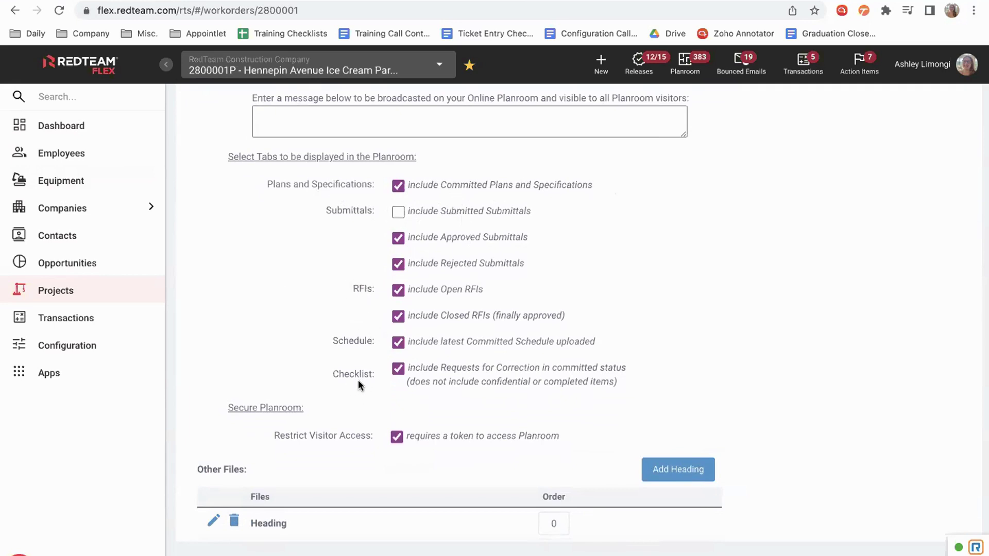
{"action": "scroll", "coordinate": [358, 383], "scroll_direction": "down", "scroll_amount": 2}
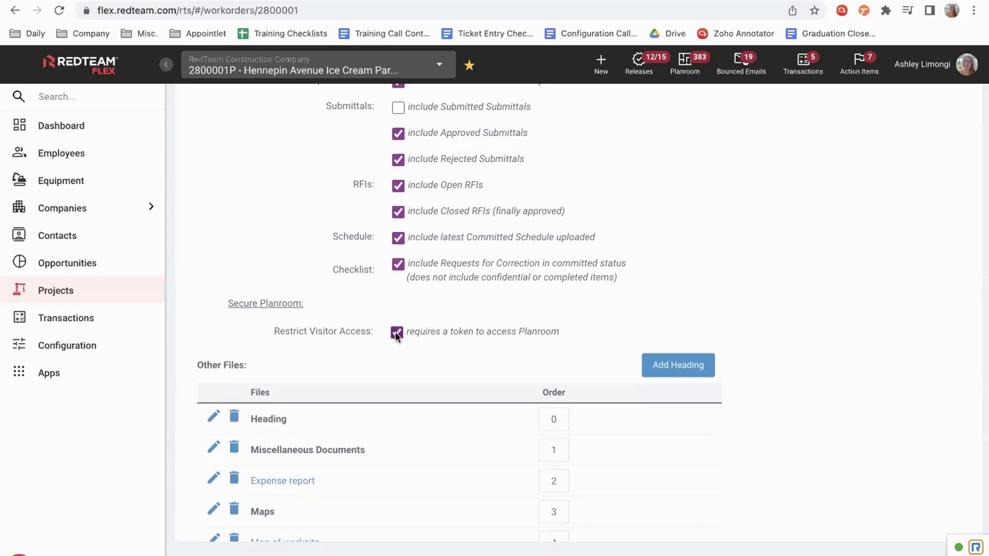
{"action": "left_click", "coordinate": [394, 333]}
{"action": "scroll", "coordinate": [346, 355], "scroll_direction": "down", "scroll_amount": 4}
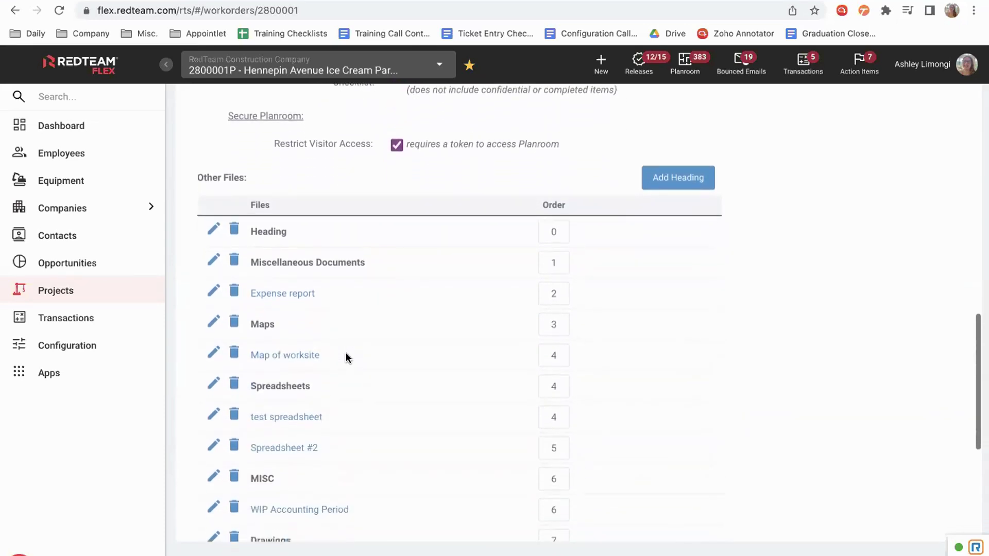
{"action": "scroll", "coordinate": [346, 356], "scroll_direction": "up", "scroll_amount": 3}
{"action": "scroll", "coordinate": [345, 352], "scroll_direction": "up", "scroll_amount": 3}
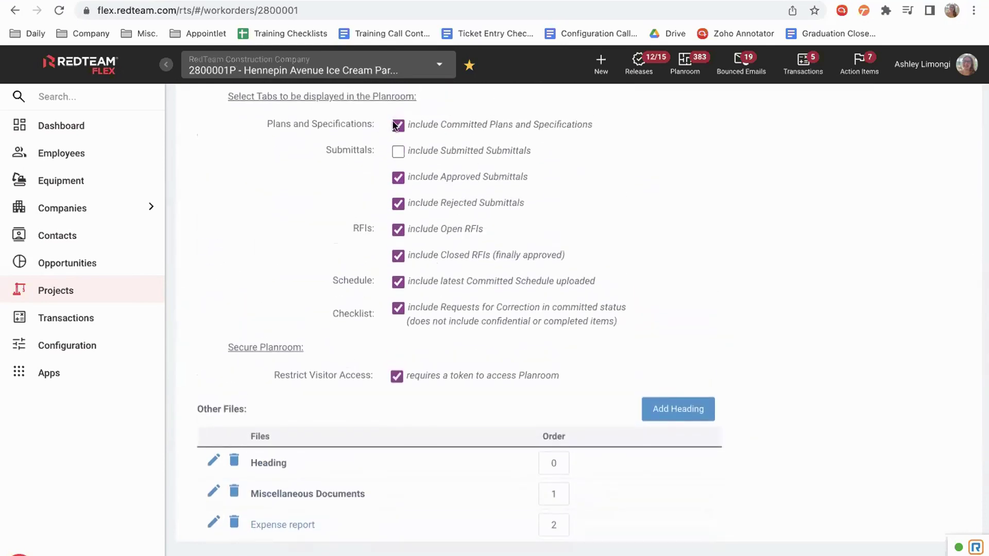
{"action": "scroll", "coordinate": [343, 335], "scroll_direction": "down", "scroll_amount": 3}
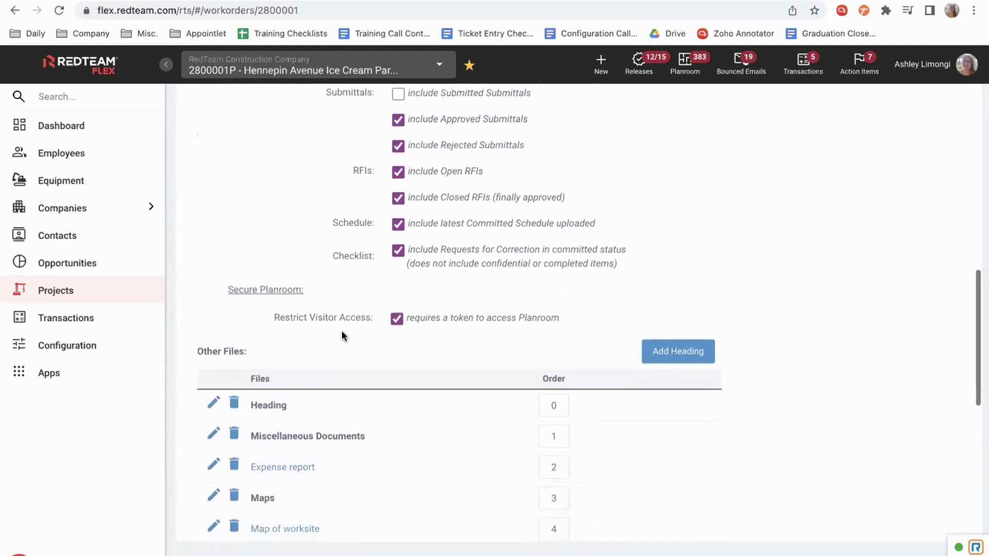
{"action": "scroll", "coordinate": [341, 335], "scroll_direction": "down", "scroll_amount": 2}
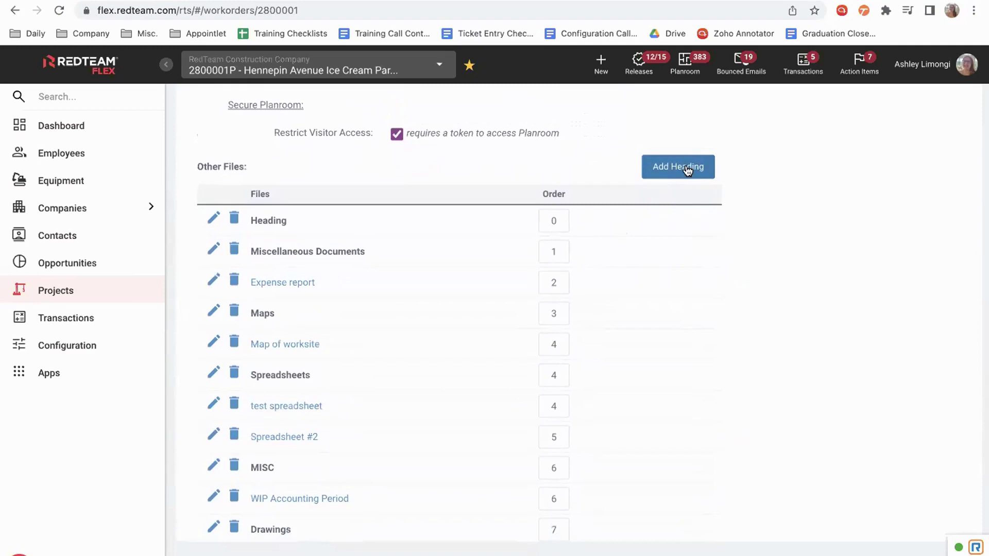
{"action": "scroll", "coordinate": [495, 252], "scroll_direction": "down", "scroll_amount": 4}
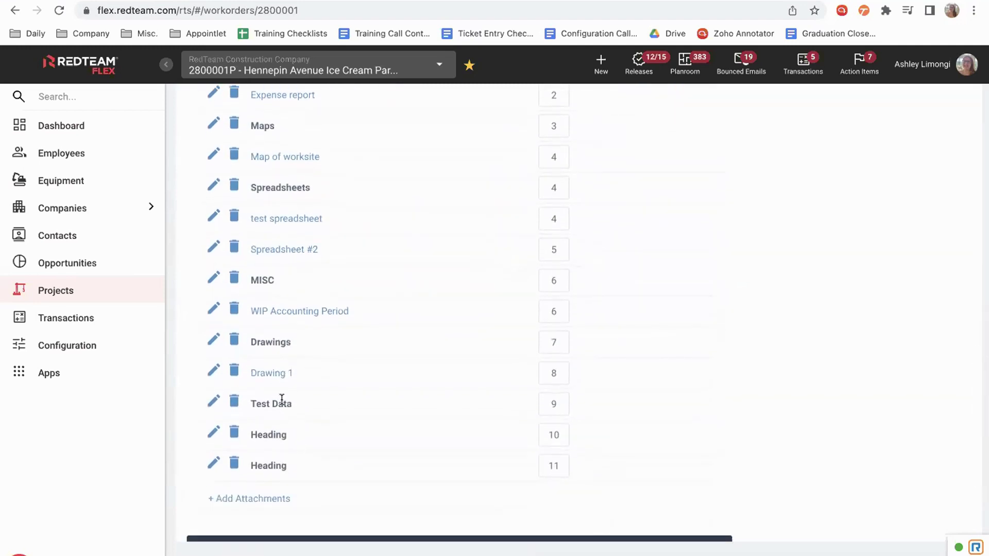
{"action": "scroll", "coordinate": [350, 450], "scroll_direction": "down", "scroll_amount": 1}
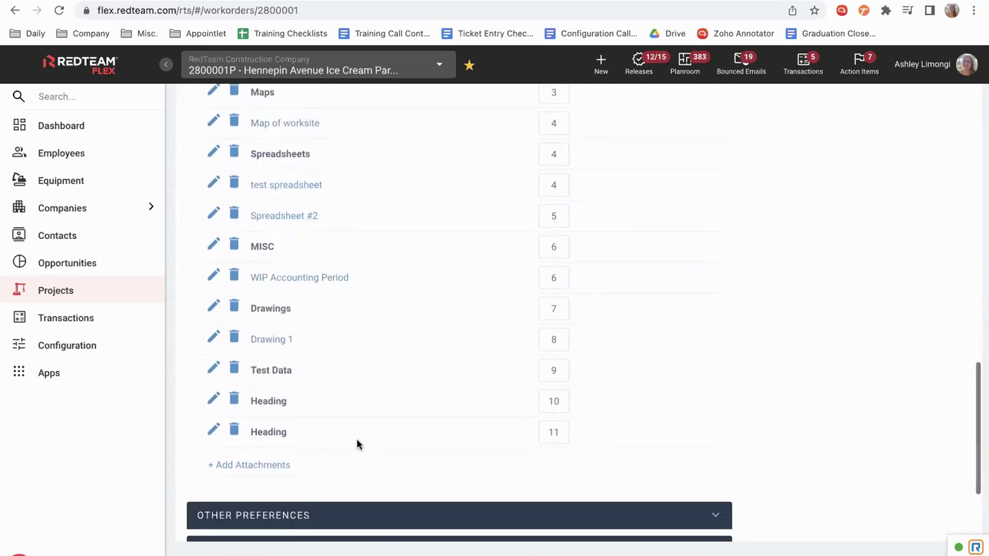
Leave the scope description editor without saving any changes
{"action": "scroll", "coordinate": [358, 440], "scroll_direction": "up", "scroll_amount": 20}
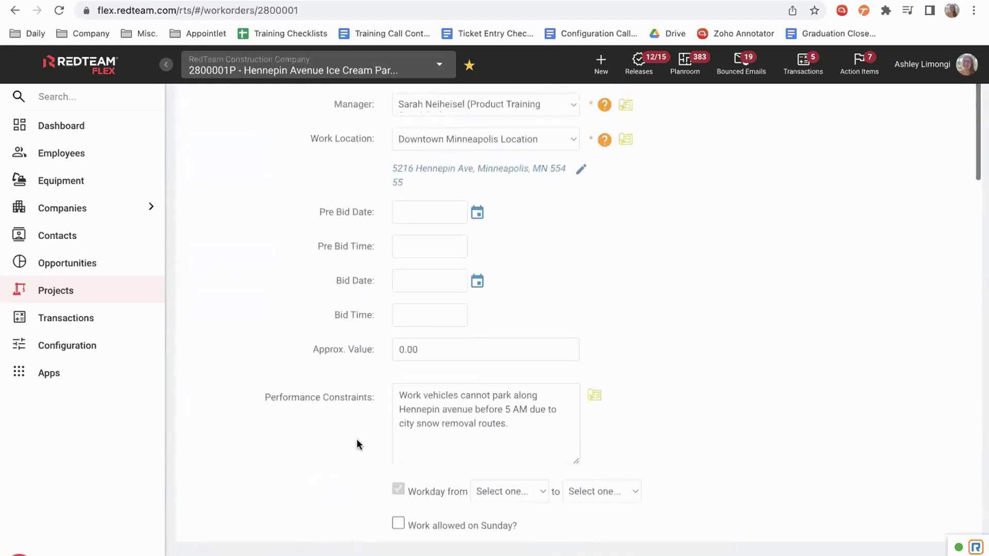
{"action": "scroll", "coordinate": [357, 439], "scroll_direction": "up", "scroll_amount": 3}
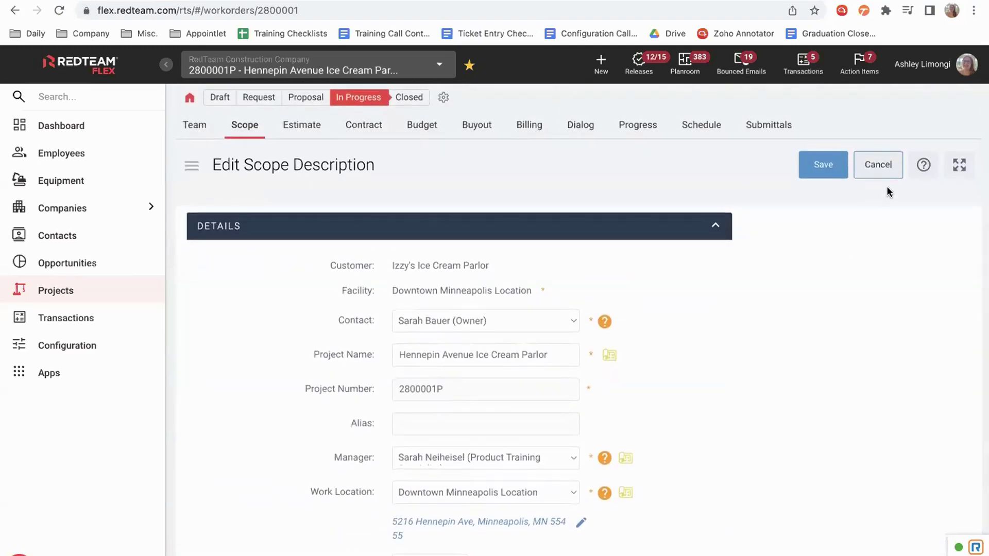
{"action": "left_click", "coordinate": [877, 165]}
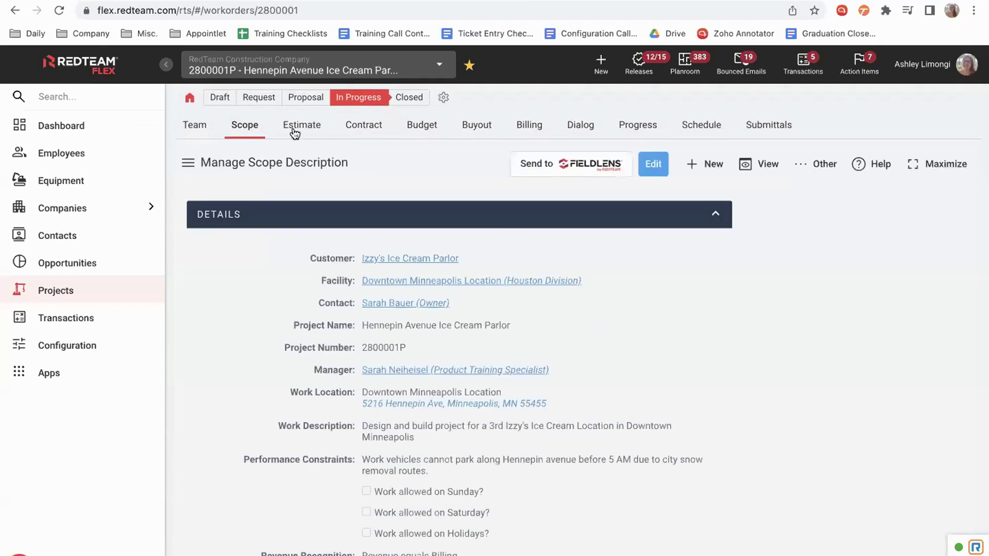
Open the project's Online Planroom and review the project details and current documents under Plans & Specs
{"action": "left_click", "coordinate": [199, 106]}
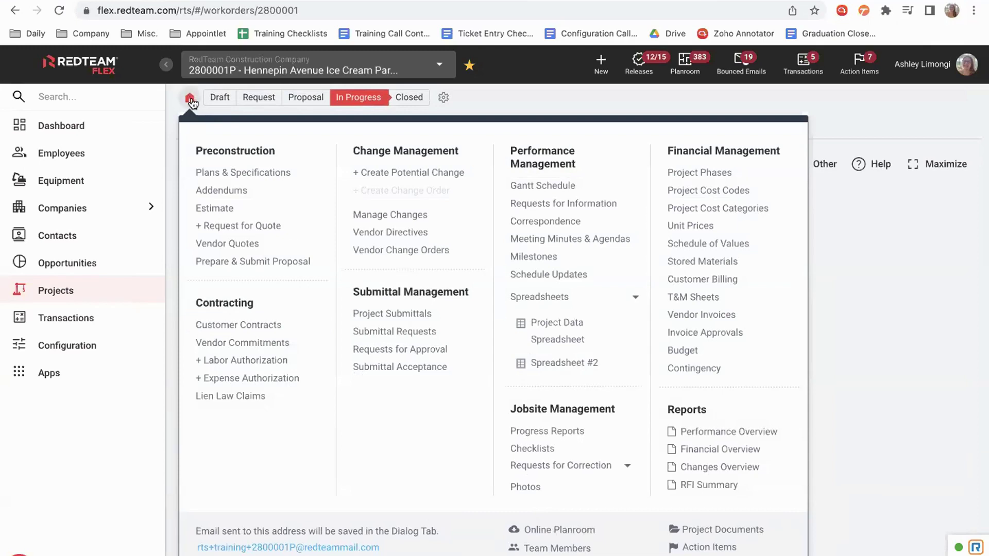
{"action": "left_click", "coordinate": [559, 532]}
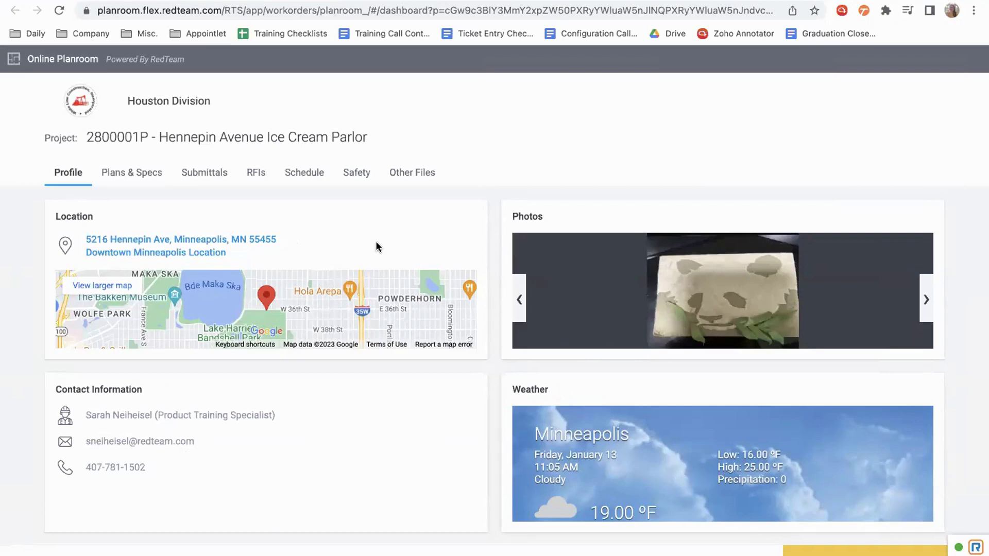
{"action": "left_click", "coordinate": [148, 182]}
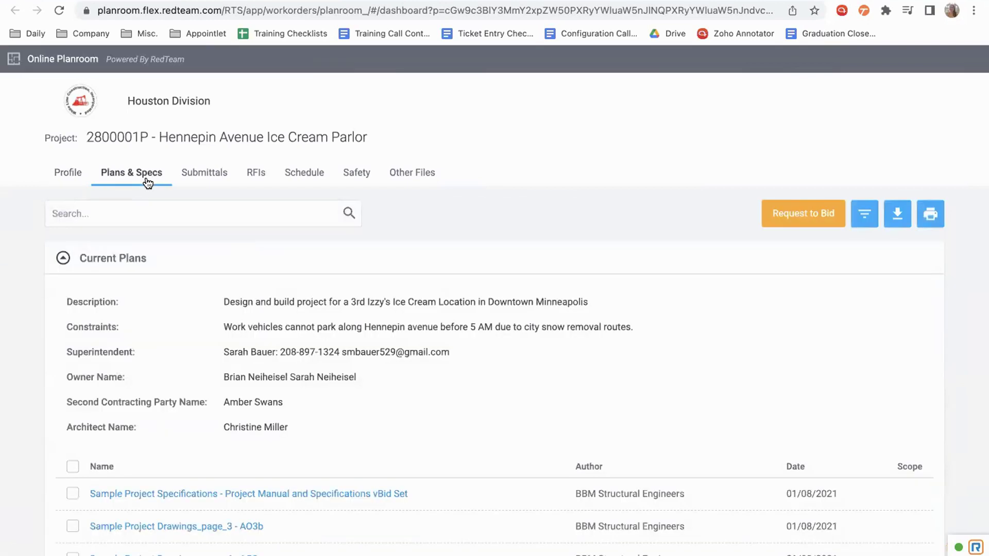
{"action": "scroll", "coordinate": [187, 409], "scroll_direction": "down", "scroll_amount": 3}
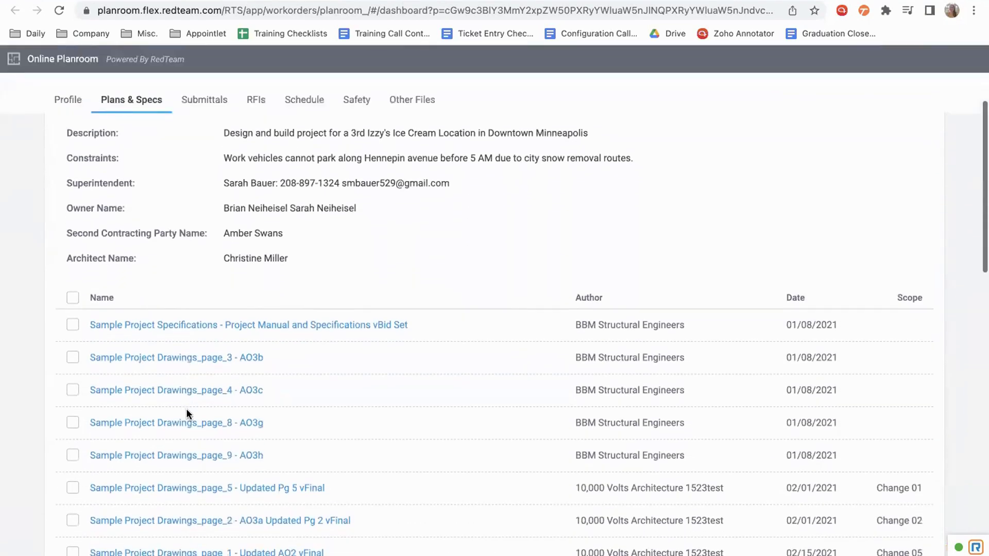
{"action": "scroll", "coordinate": [186, 409], "scroll_direction": "down", "scroll_amount": 1}
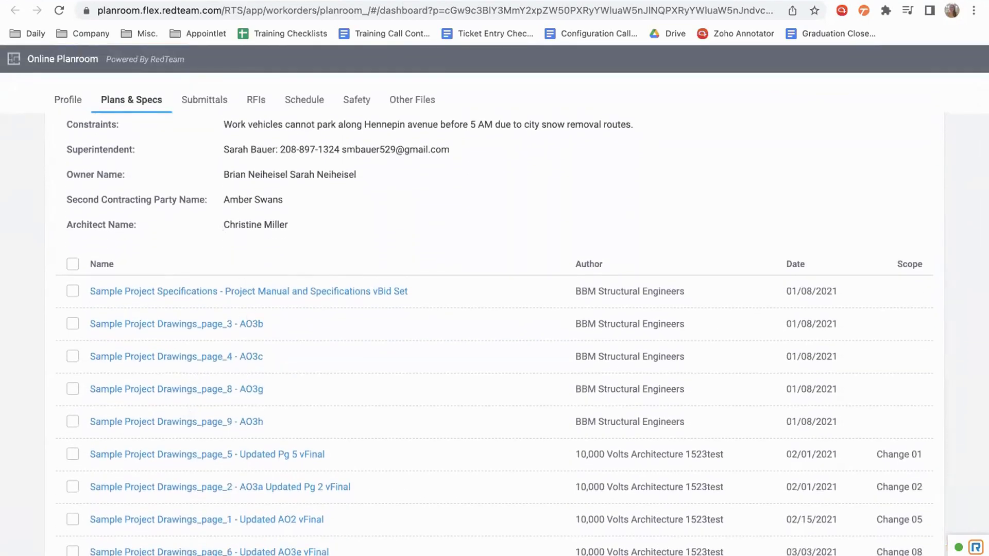
{"action": "scroll", "coordinate": [314, 407], "scroll_direction": "up", "scroll_amount": 3}
{"action": "scroll", "coordinate": [313, 407], "scroll_direction": "down", "scroll_amount": 2}
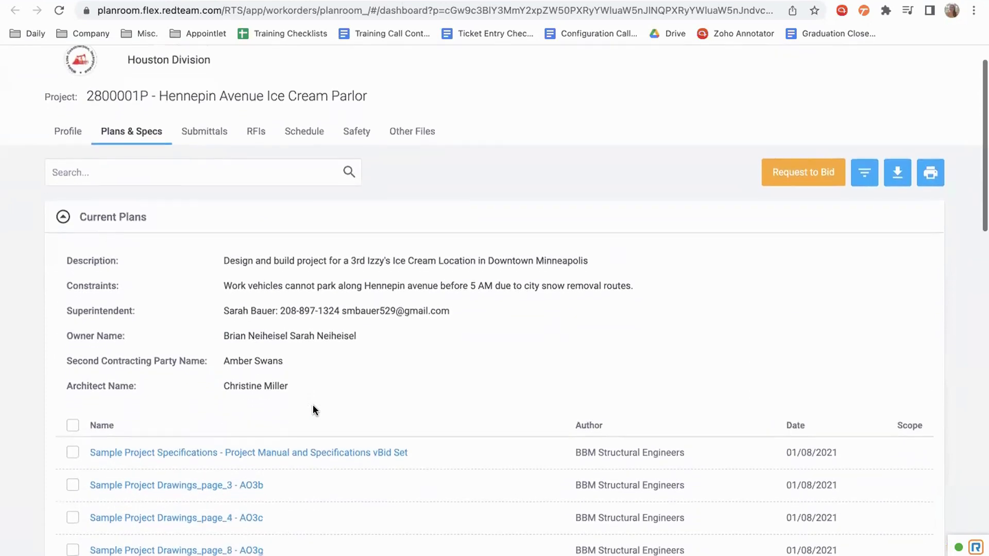
Open the Project Manual and Specifications document from the current plans and look over its first pages
{"action": "left_click", "coordinate": [178, 325]}
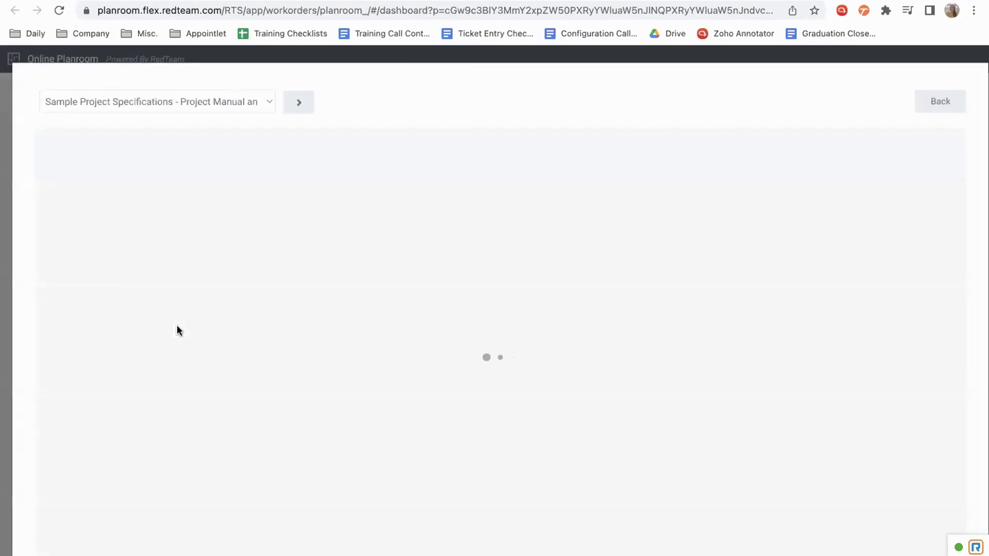
{"action": "scroll", "coordinate": [261, 329], "scroll_direction": "down", "scroll_amount": 5}
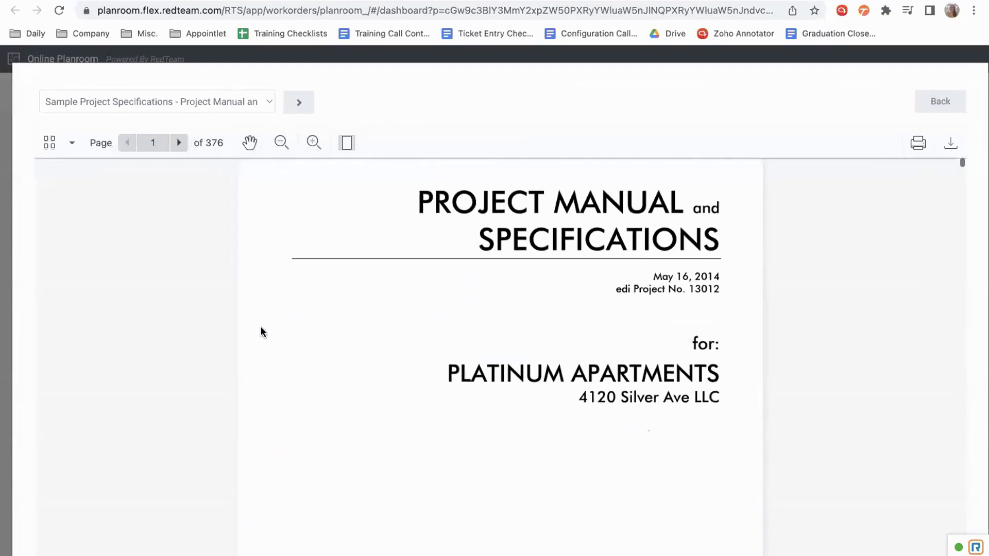
{"action": "scroll", "coordinate": [261, 329], "scroll_direction": "up", "scroll_amount": 5}
{"action": "scroll", "coordinate": [260, 326], "scroll_direction": "up", "scroll_amount": 1}
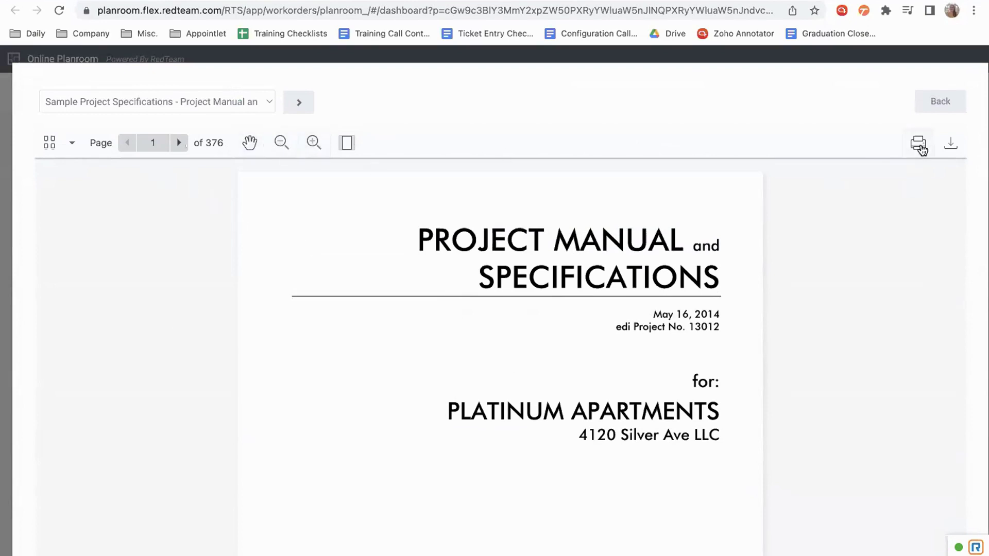
View the drawings page_3 - AO3b and page_4 - AO3c in the document viewer and return to the plans list
{"action": "left_click", "coordinate": [268, 103]}
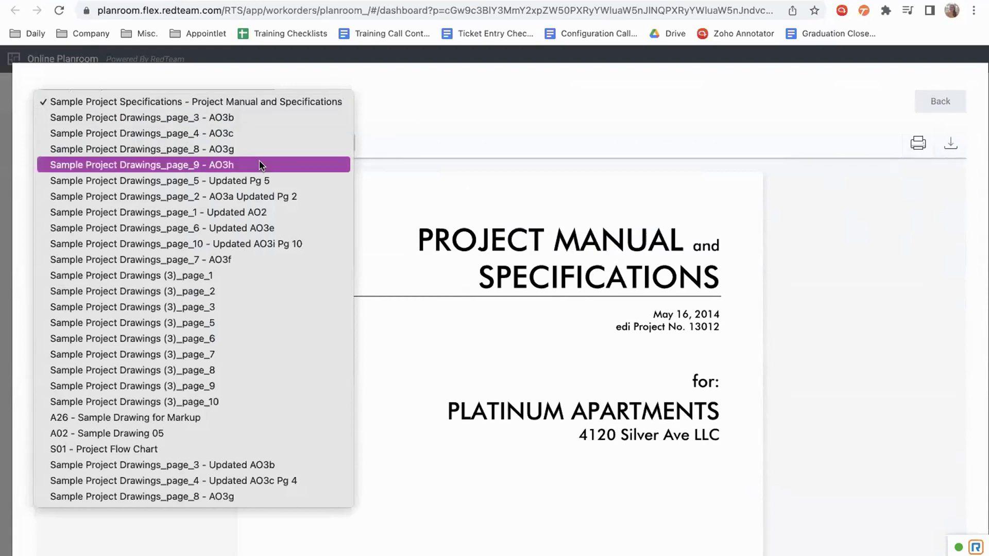
{"action": "left_click", "coordinate": [246, 118]}
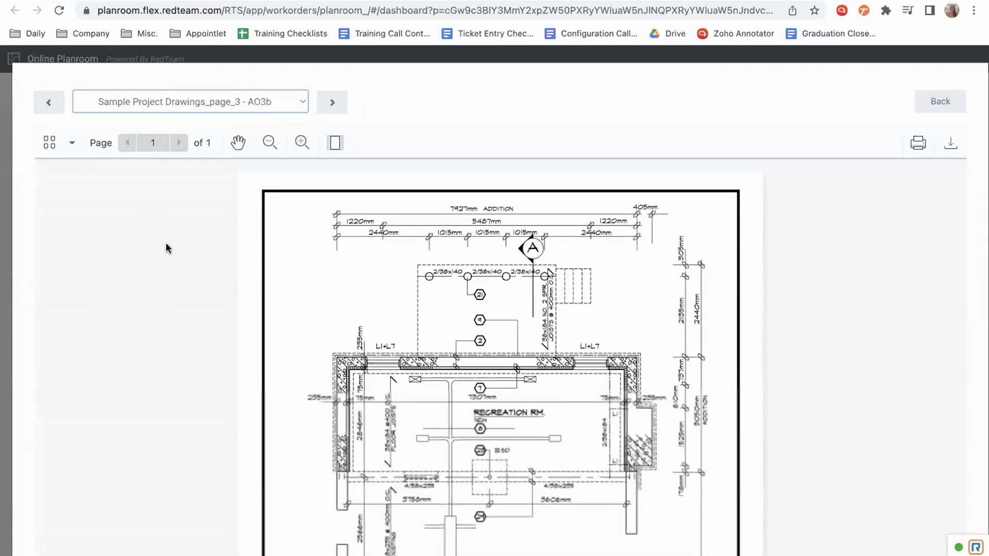
{"action": "left_click", "coordinate": [334, 106]}
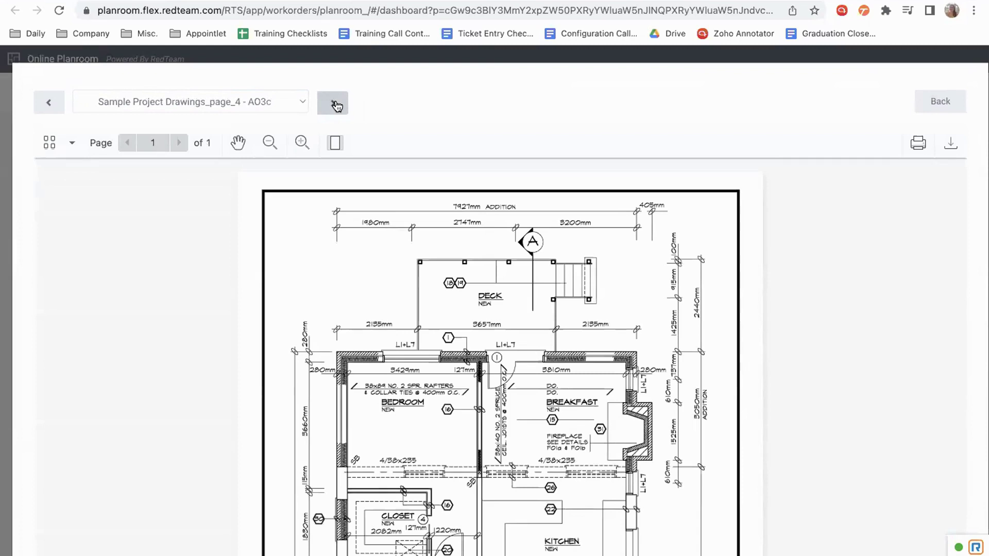
{"action": "left_click", "coordinate": [940, 103]}
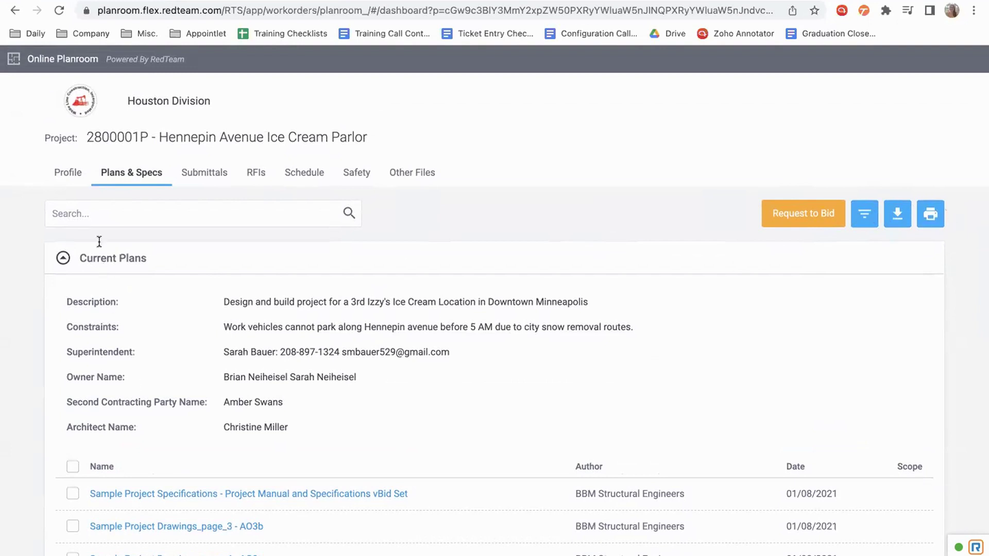
Review the planroom's submittals with their statuses and response notes, and open the RFIs
{"action": "left_click", "coordinate": [214, 179]}
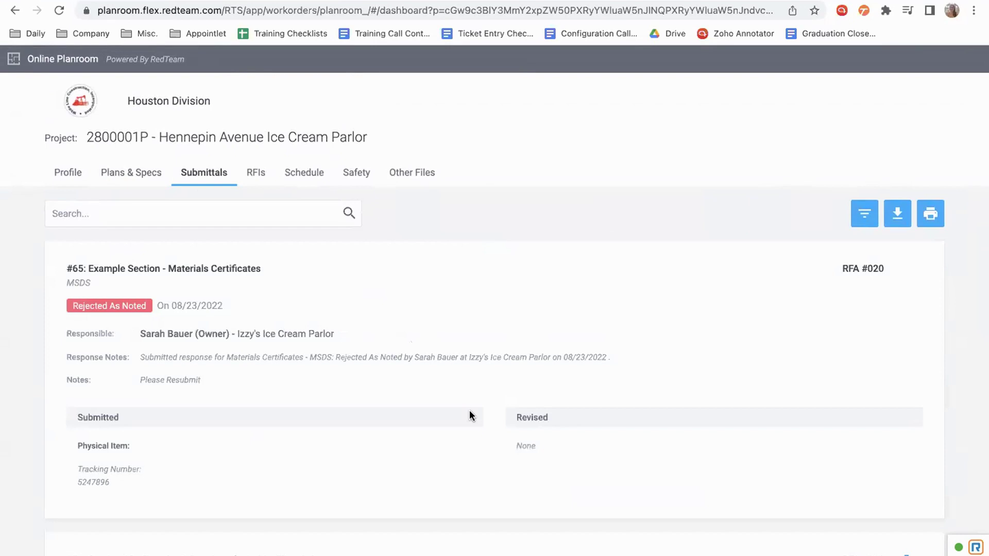
{"action": "scroll", "coordinate": [490, 304], "scroll_direction": "down", "scroll_amount": 2}
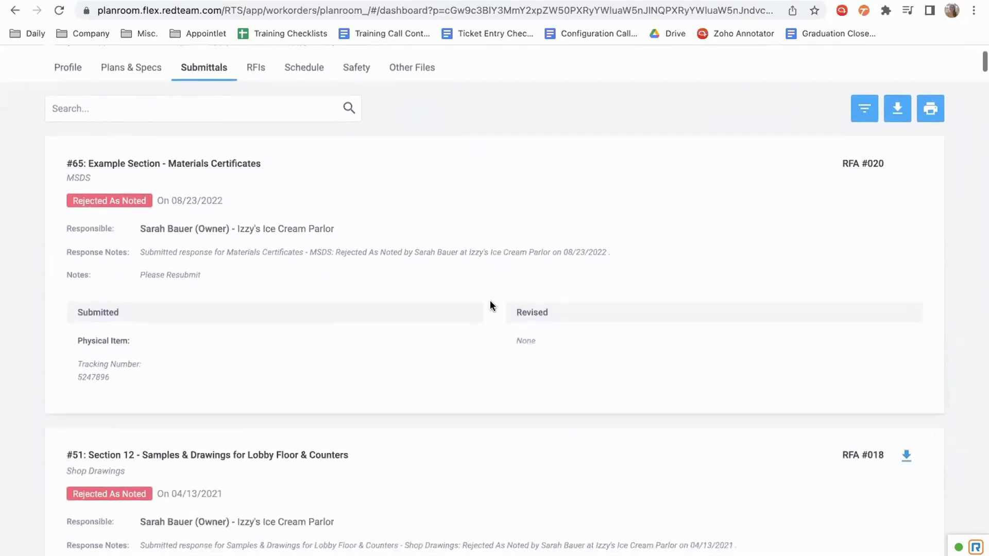
{"action": "scroll", "coordinate": [489, 301], "scroll_direction": "down", "scroll_amount": 1}
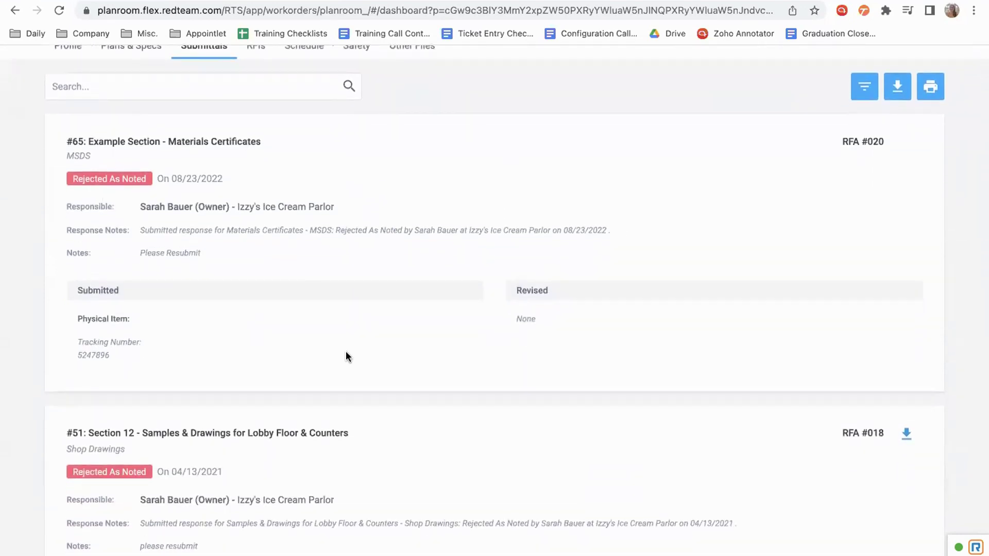
{"action": "scroll", "coordinate": [346, 355], "scroll_direction": "down", "scroll_amount": 15}
{"action": "scroll", "coordinate": [346, 353], "scroll_direction": "up", "scroll_amount": 18}
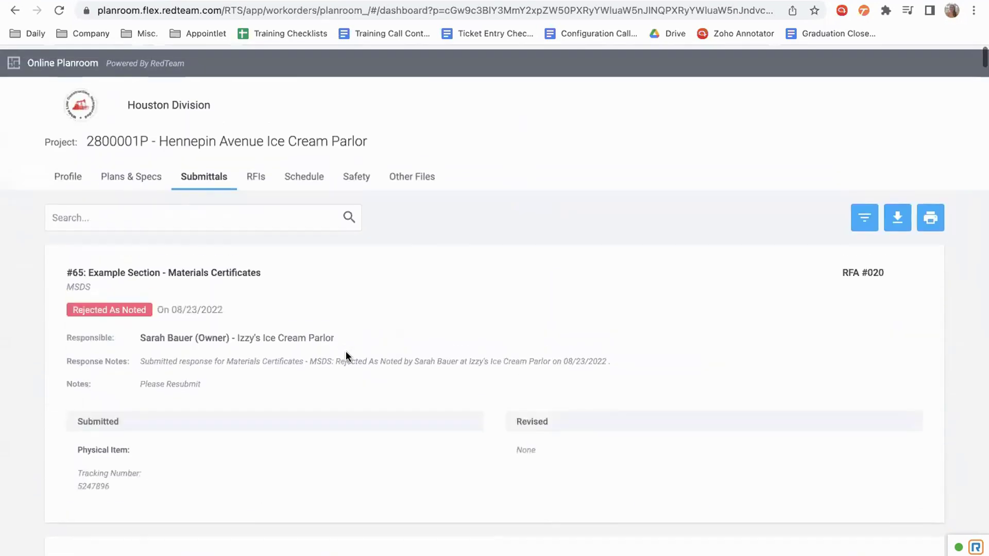
{"action": "left_click", "coordinate": [257, 176]}
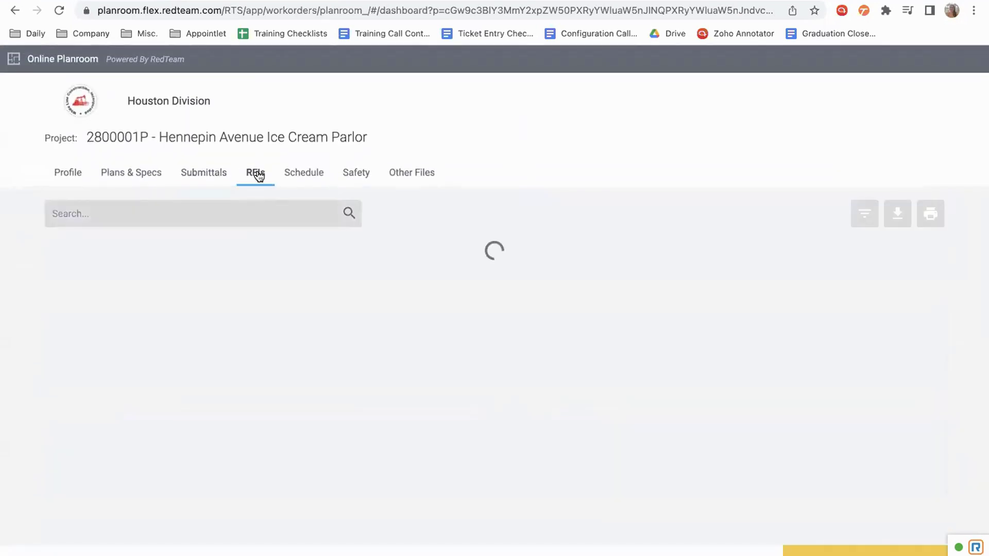
Open the planroom's latest schedule update as a Gantt chart and look over its tasks
{"action": "left_click", "coordinate": [305, 176]}
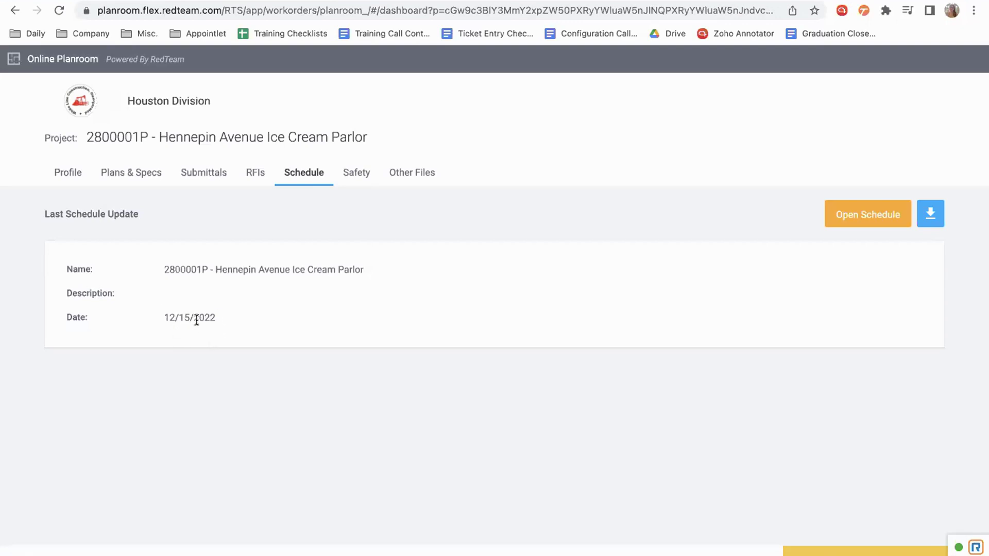
{"action": "left_click", "coordinate": [870, 222]}
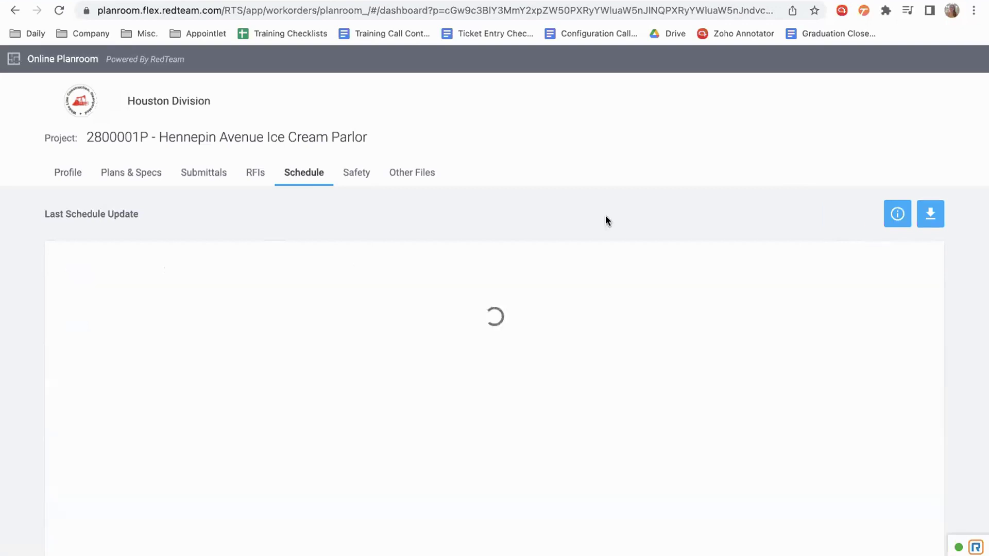
{"action": "scroll", "coordinate": [625, 234], "scroll_direction": "down", "scroll_amount": 2}
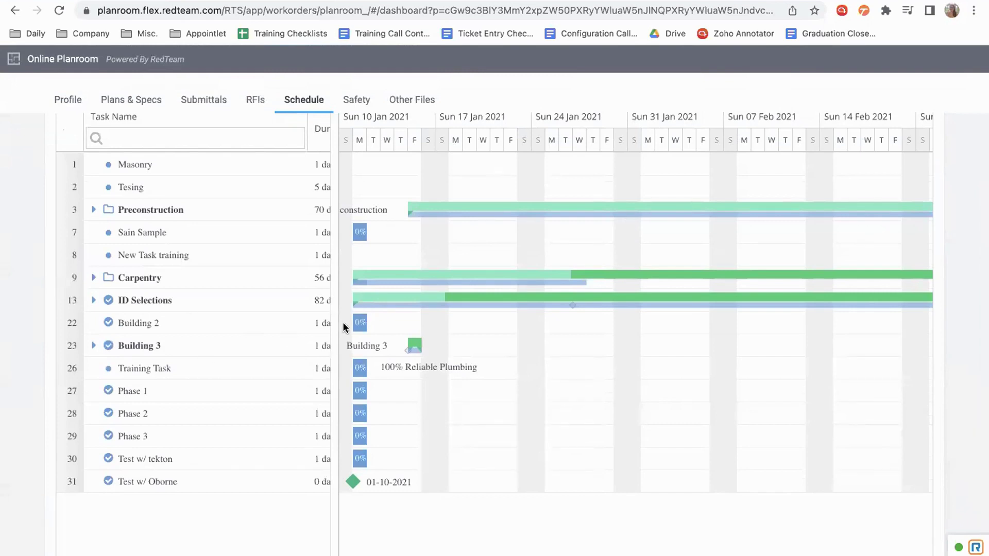
{"action": "scroll", "coordinate": [342, 323], "scroll_direction": "up", "scroll_amount": 2}
{"action": "left_click_drag", "start_coordinate": [337, 234], "coordinate": [322, 283]}
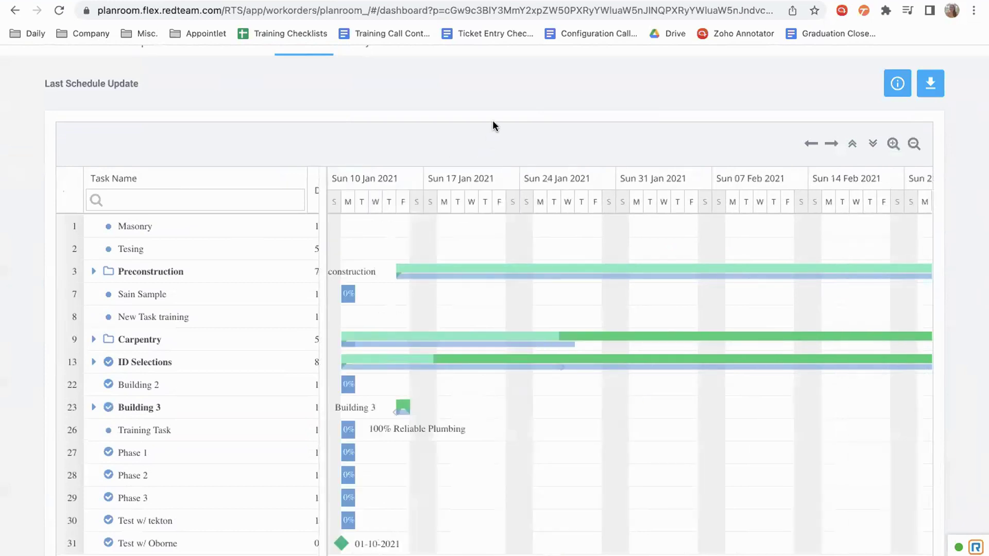
{"action": "scroll", "coordinate": [492, 119], "scroll_direction": "up", "scroll_amount": 1}
{"action": "scroll", "coordinate": [492, 121], "scroll_direction": "up", "scroll_amount": 2}
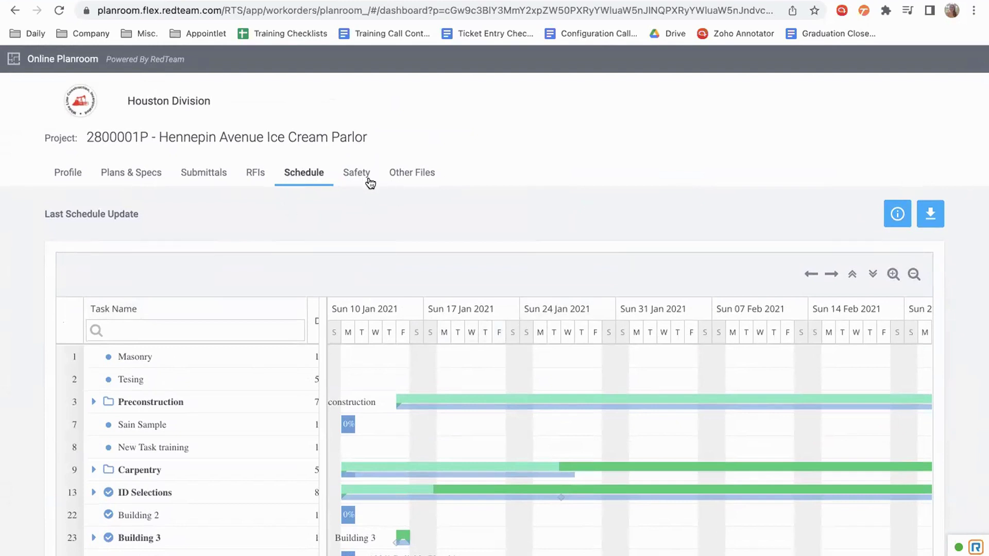
Review the headings and attached documents under the planroom's Other Files
{"action": "left_click", "coordinate": [406, 175]}
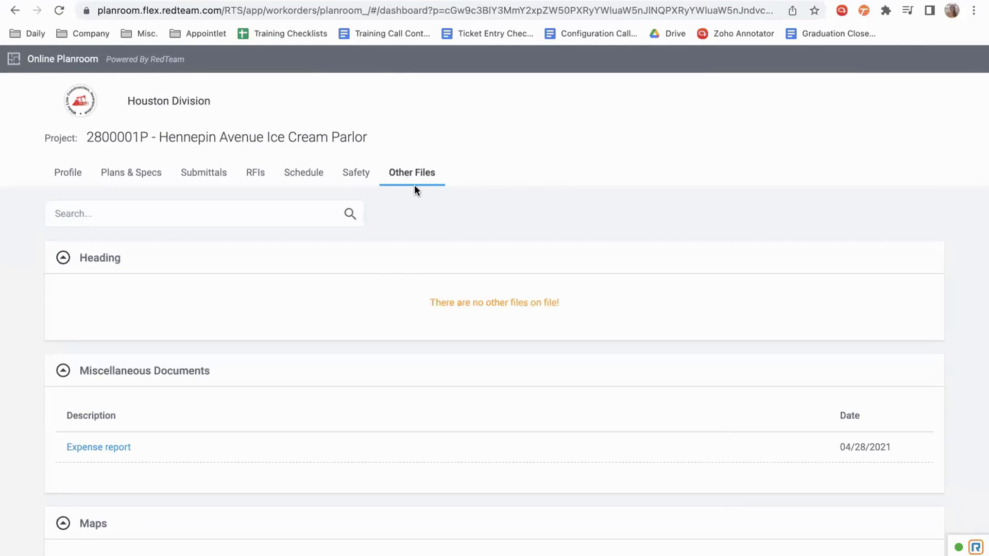
{"action": "scroll", "coordinate": [311, 340], "scroll_direction": "down", "scroll_amount": 3}
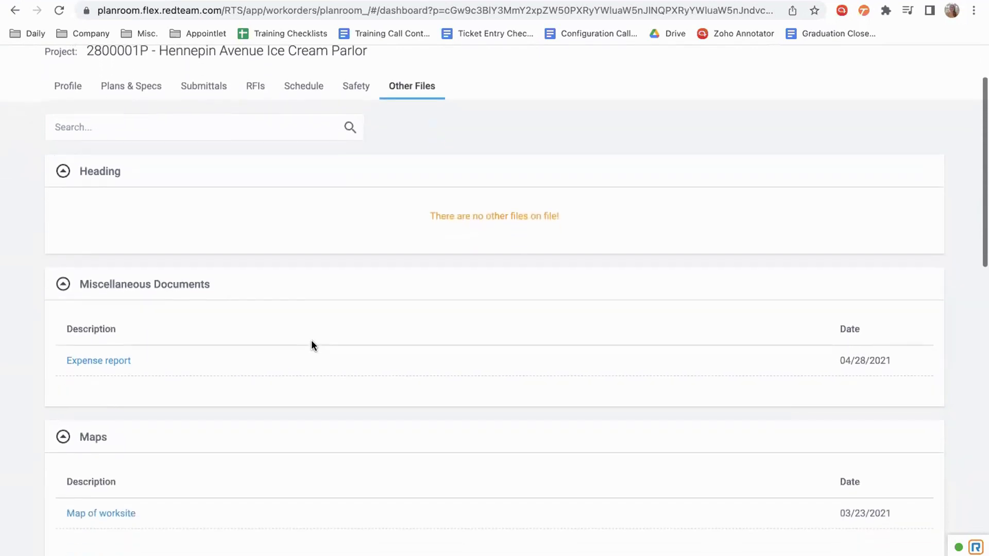
{"action": "scroll", "coordinate": [311, 344], "scroll_direction": "down", "scroll_amount": 1}
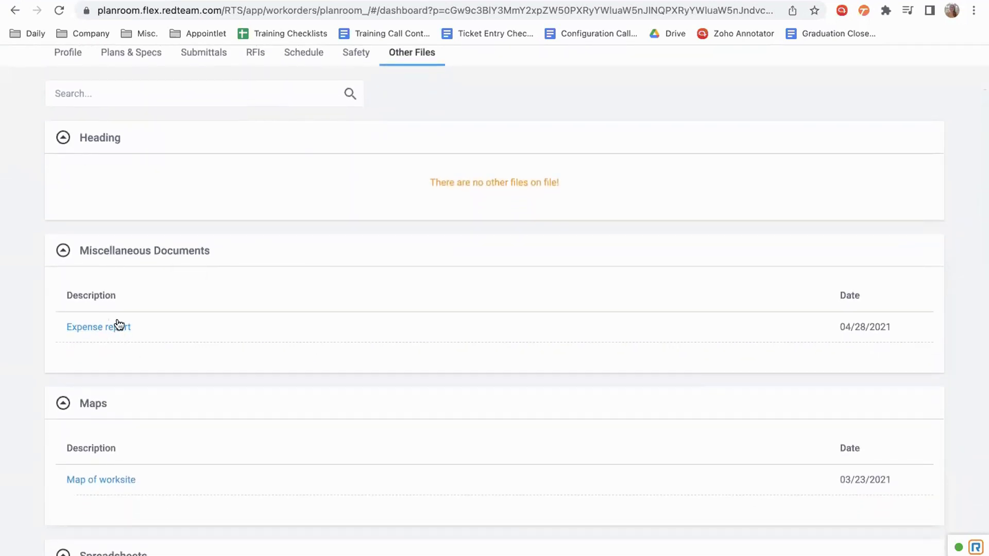
{"action": "scroll", "coordinate": [181, 391], "scroll_direction": "down", "scroll_amount": 3}
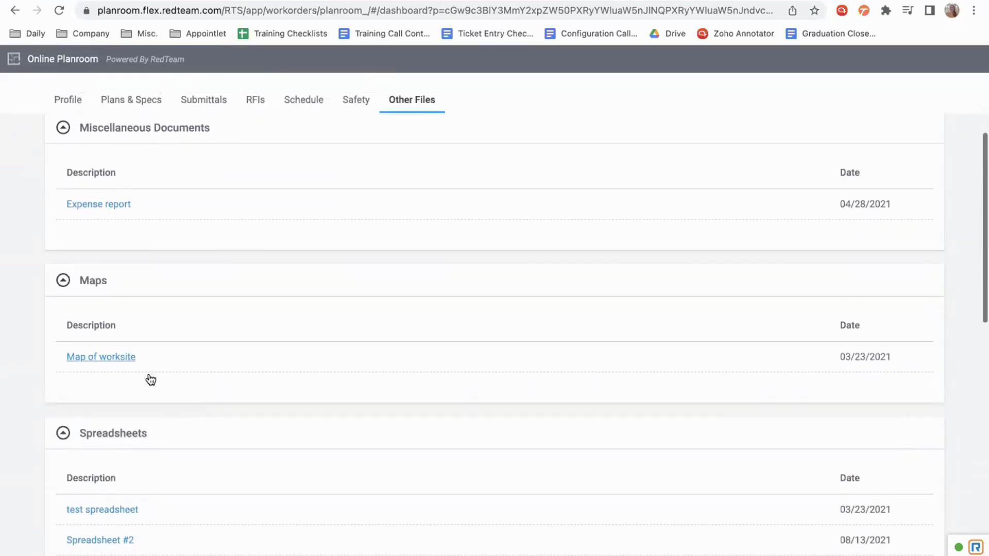
{"action": "scroll", "coordinate": [363, 324], "scroll_direction": "up", "scroll_amount": 5}
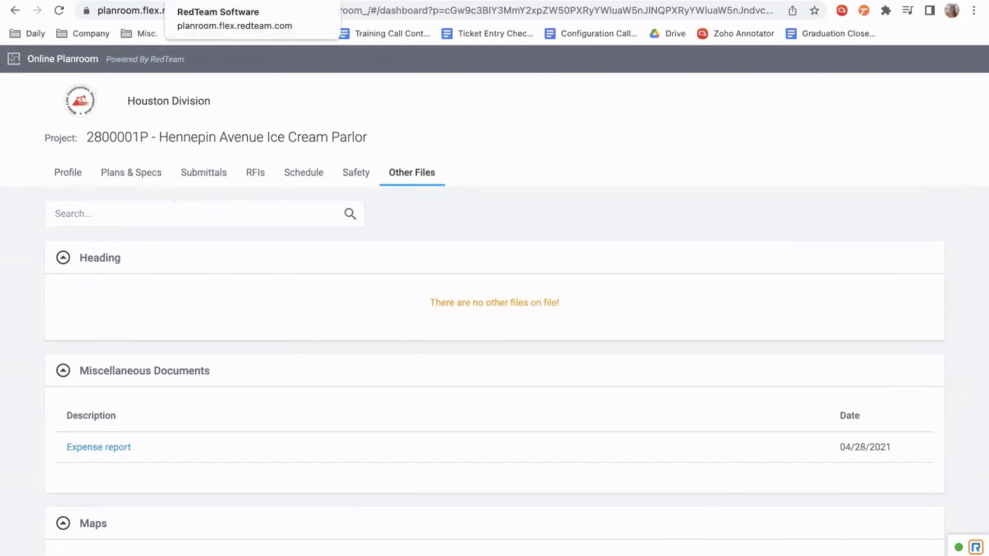
Return to the project in RedTeam Flex, open its Gantt schedule, and widen the task table to show the Duration, Finish and Note columns
{"action": "left_click", "coordinate": [216, 0]}
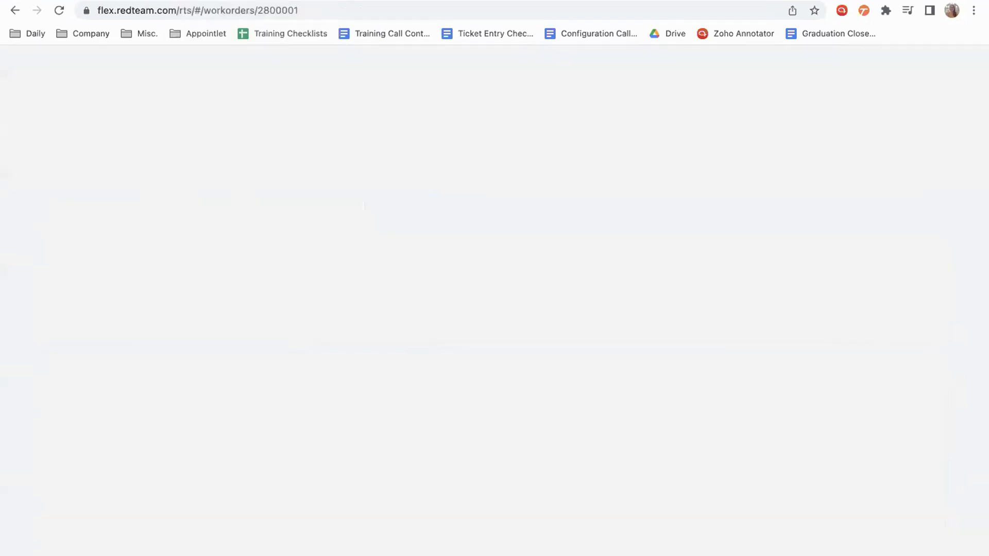
{"action": "left_click", "coordinate": [192, 100]}
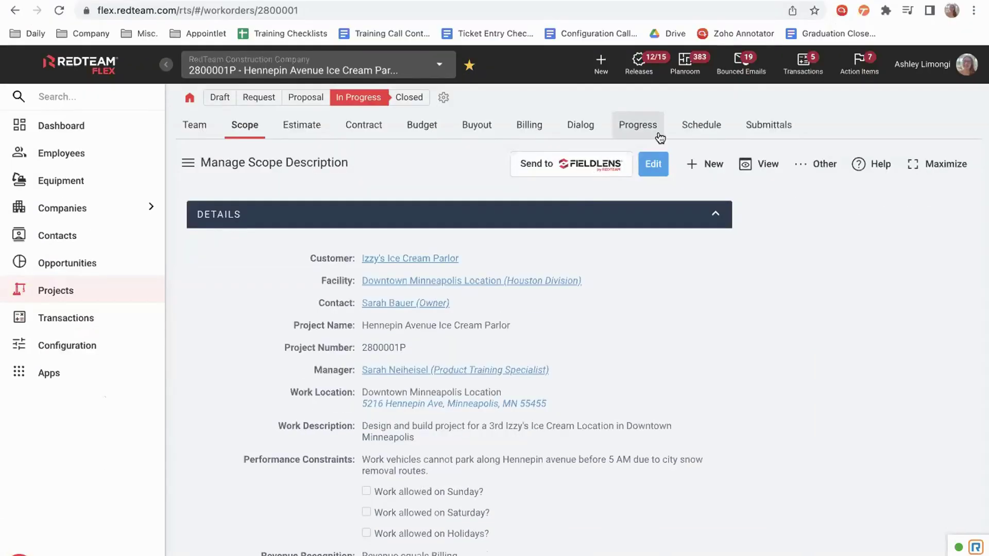
{"action": "left_click", "coordinate": [714, 132]}
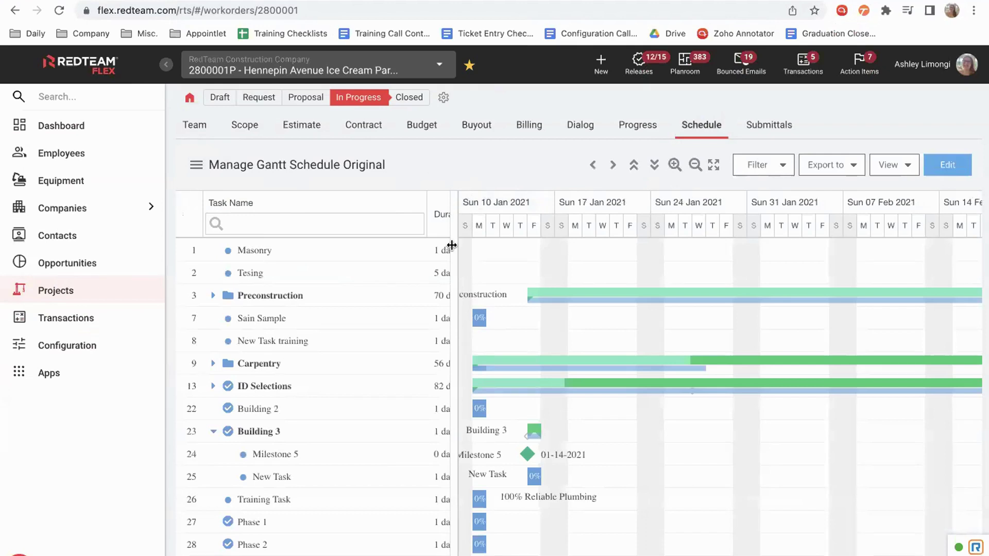
{"action": "left_click_drag", "start_coordinate": [453, 244], "coordinate": [611, 262]}
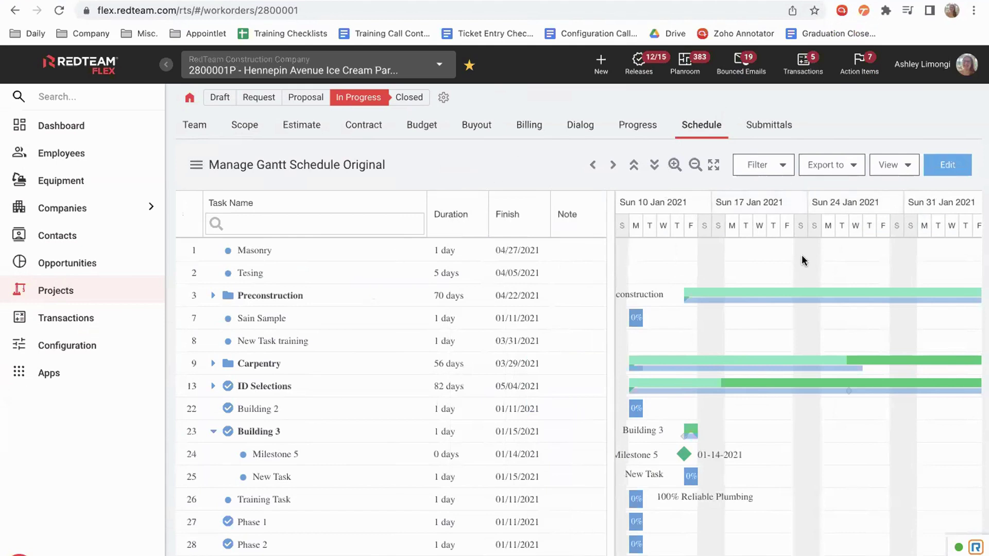
Switch the Gantt schedule to editing and rename the New Task in row 34 to "Webinar training"
{"action": "left_click", "coordinate": [951, 164]}
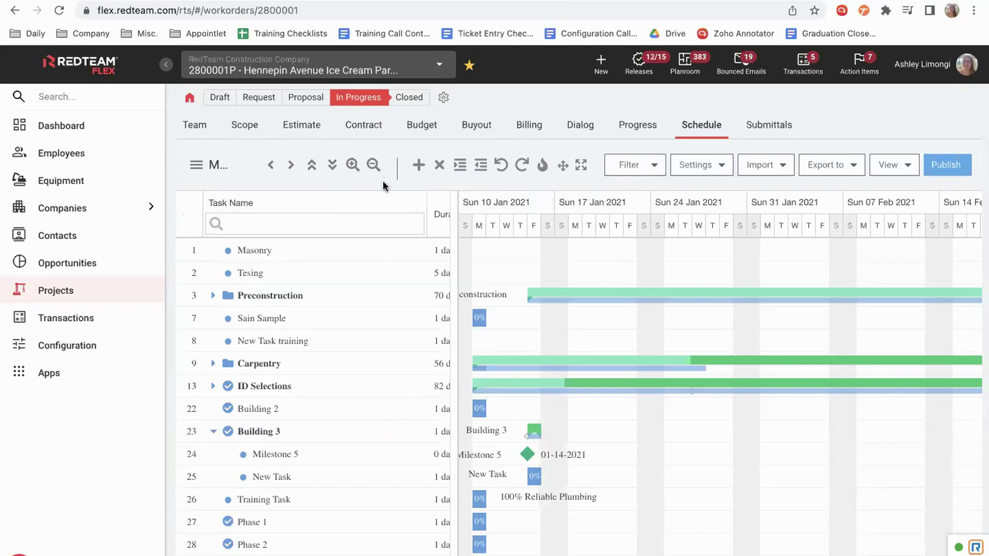
{"action": "scroll", "coordinate": [367, 420], "scroll_direction": "down", "scroll_amount": 2}
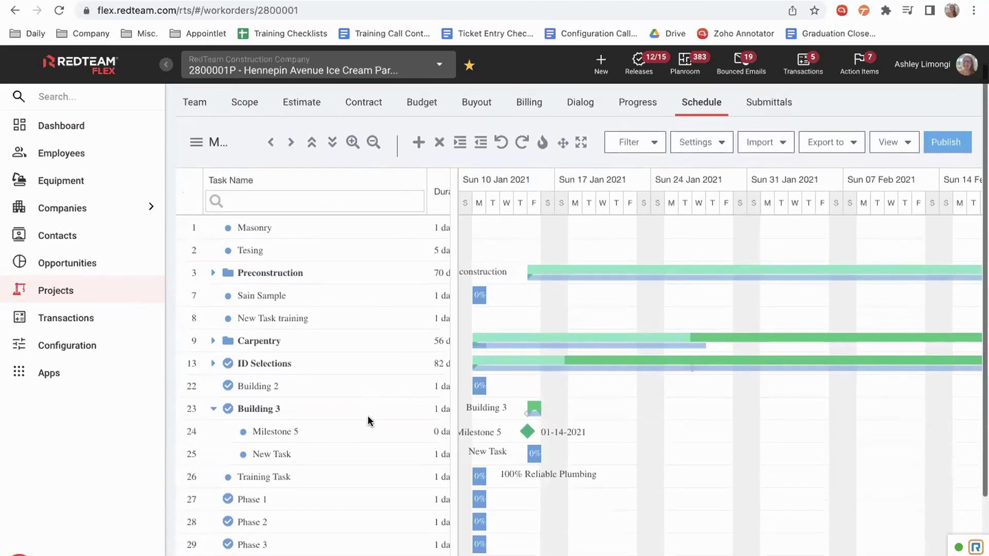
{"action": "scroll", "coordinate": [368, 420], "scroll_direction": "up", "scroll_amount": 2}
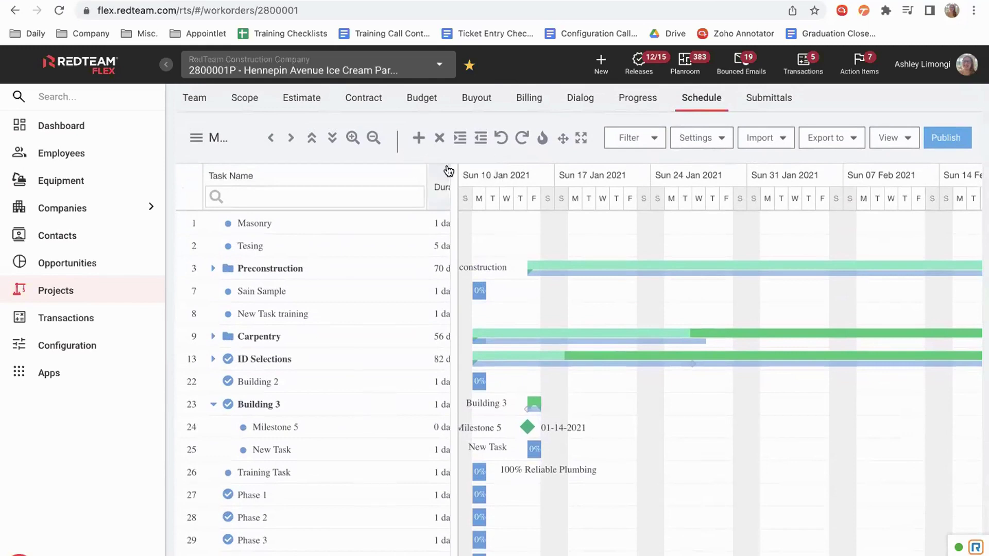
{"action": "scroll", "coordinate": [438, 216], "scroll_direction": "down", "scroll_amount": 1}
{"action": "left_click", "coordinate": [278, 197]}
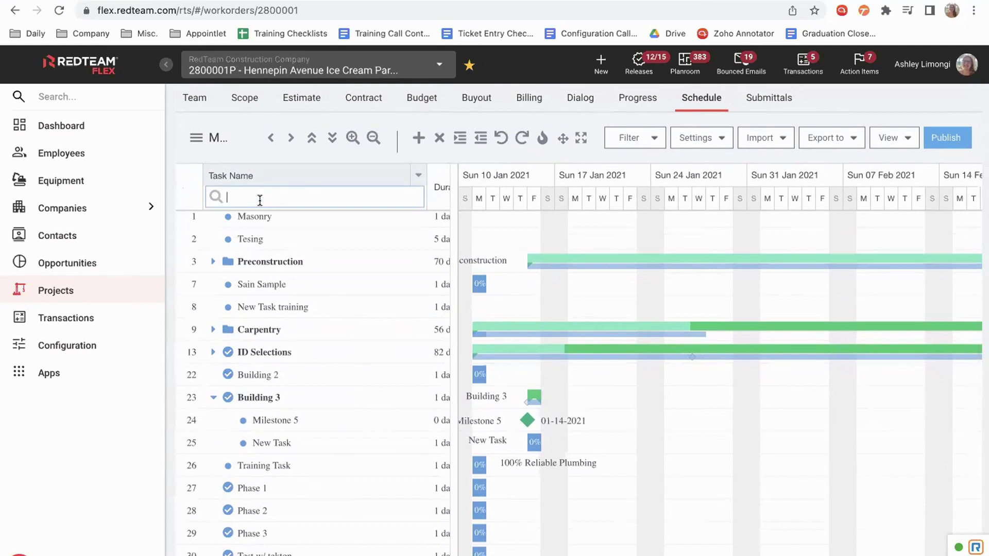
{"action": "scroll", "coordinate": [304, 417], "scroll_direction": "down", "scroll_amount": 3}
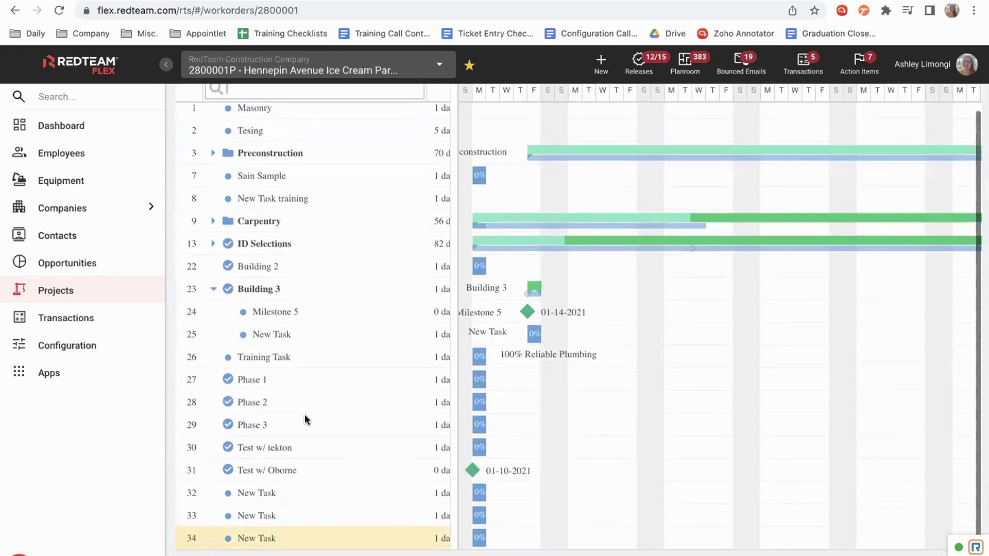
{"action": "left_click", "coordinate": [265, 538]}
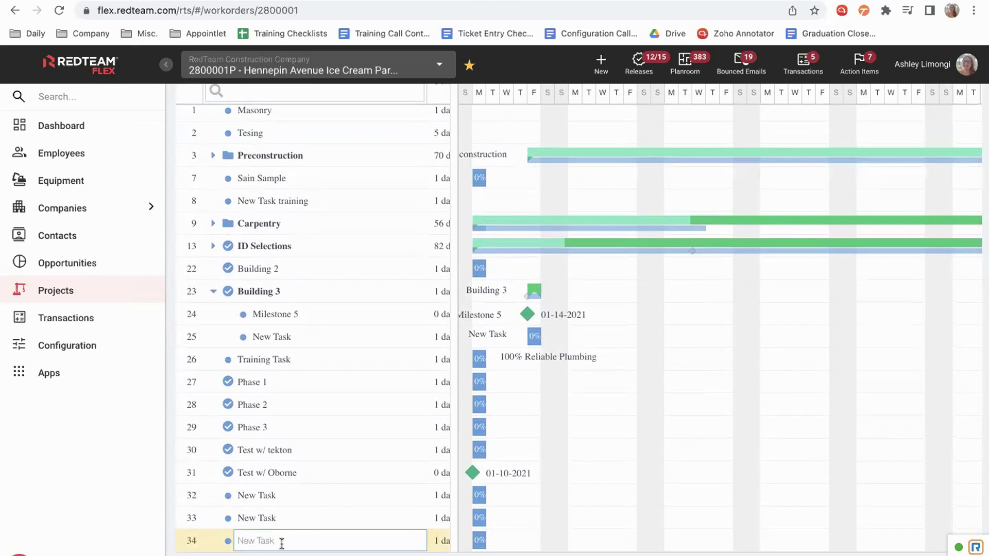
{"action": "triple_click", "coordinate": [282, 543]}
{"action": "type", "text": "Webinar training"}
{"action": "key", "text": "Return"}
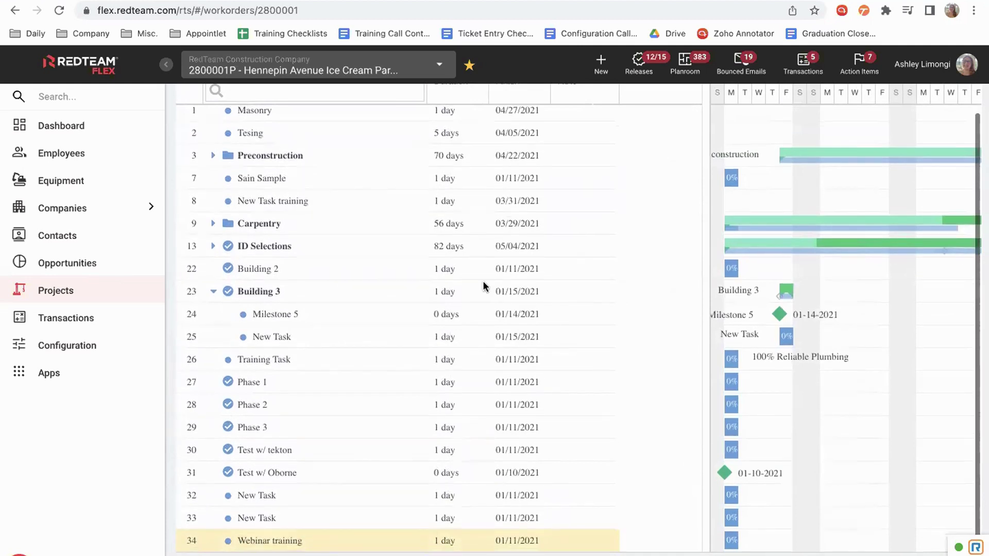
Open the Webinar training task's Duration and Finish cells for editing, keeping their values
{"action": "left_click", "coordinate": [450, 542]}
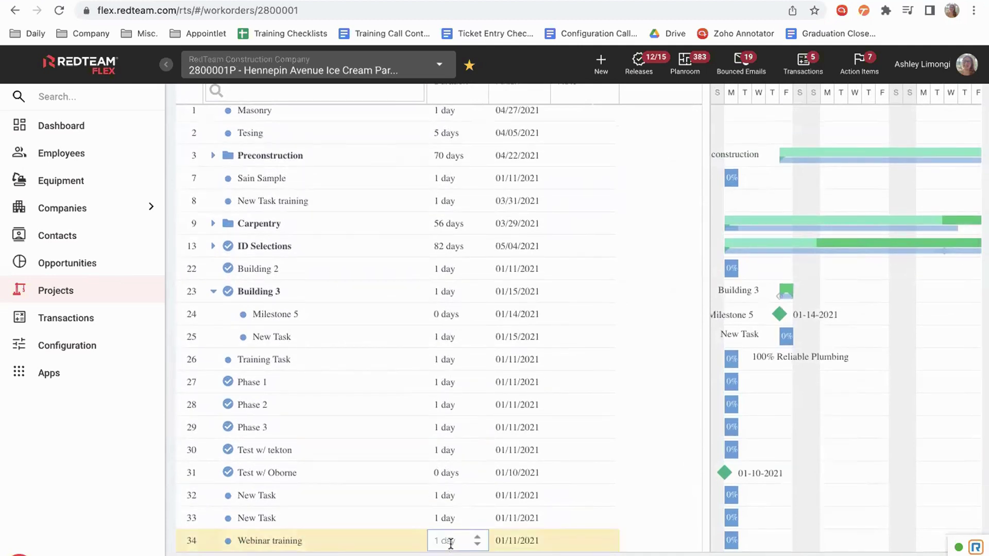
{"action": "left_click", "coordinate": [515, 540]}
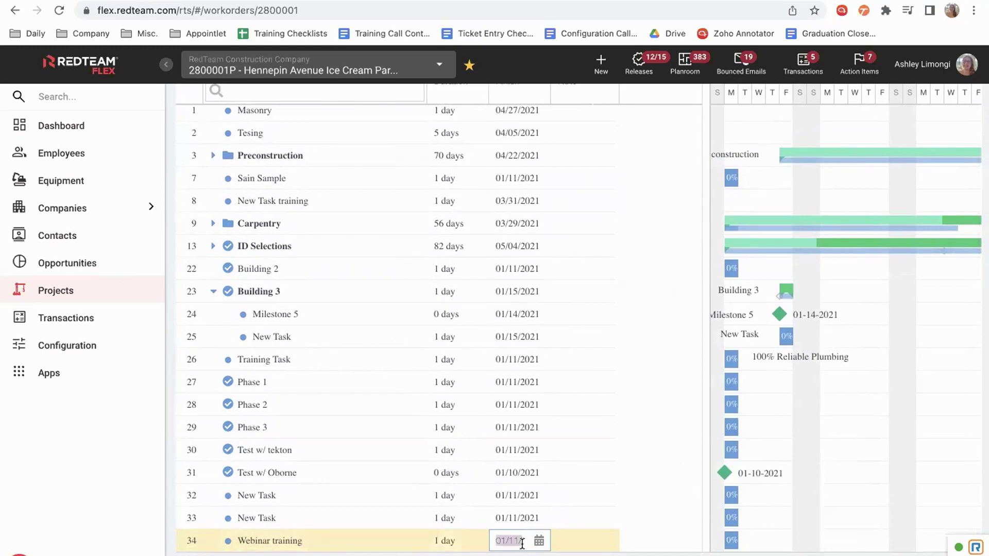
{"action": "key", "text": "Return"}
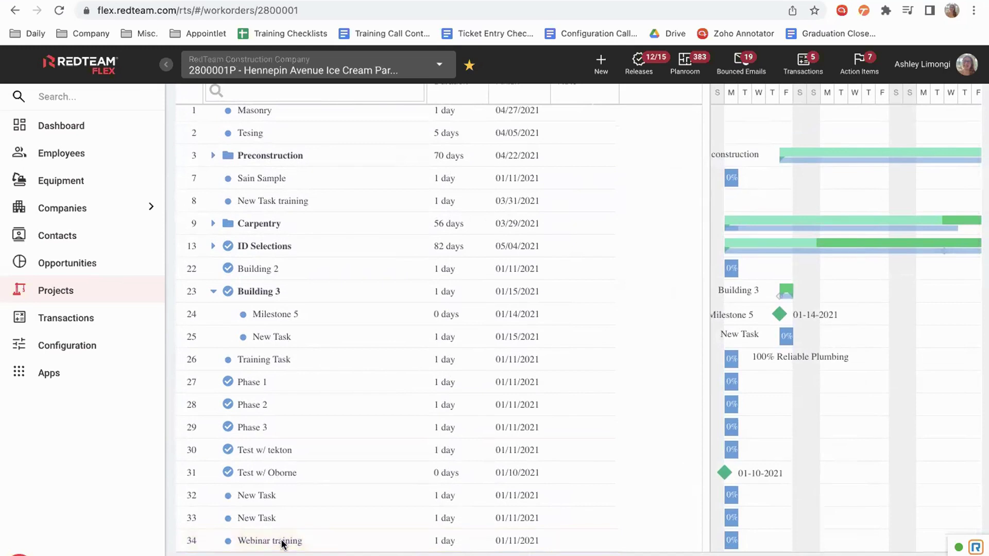
Review the General, Predecessors and Notes sections of the Webinar training task's information
{"action": "right_click", "coordinate": [282, 544]}
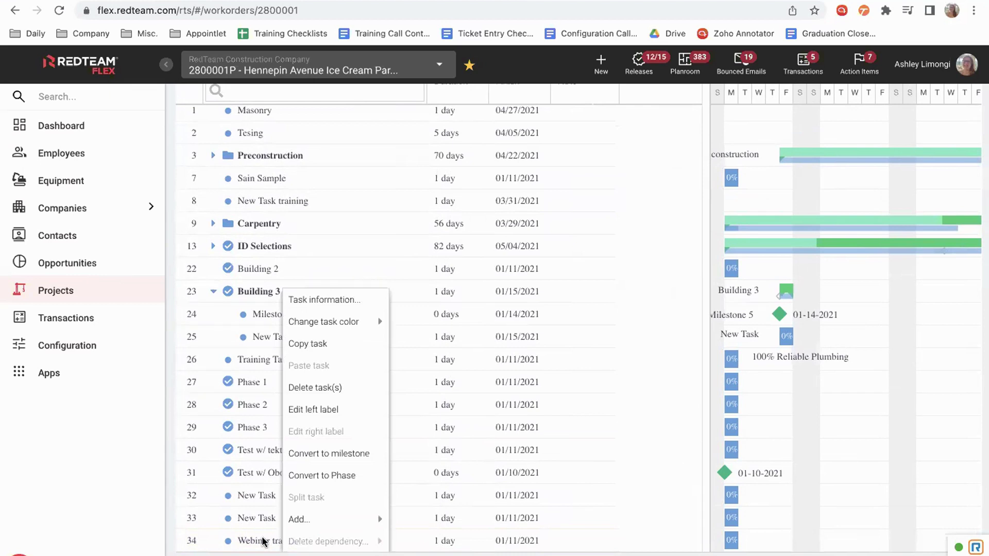
{"action": "left_click", "coordinate": [349, 305]}
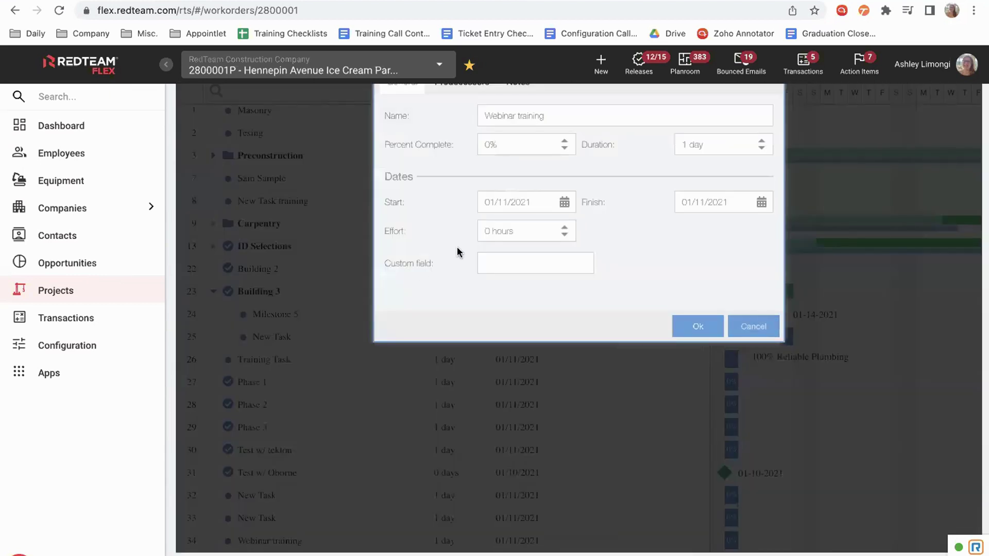
{"action": "scroll", "coordinate": [457, 250], "scroll_direction": "up", "scroll_amount": 2}
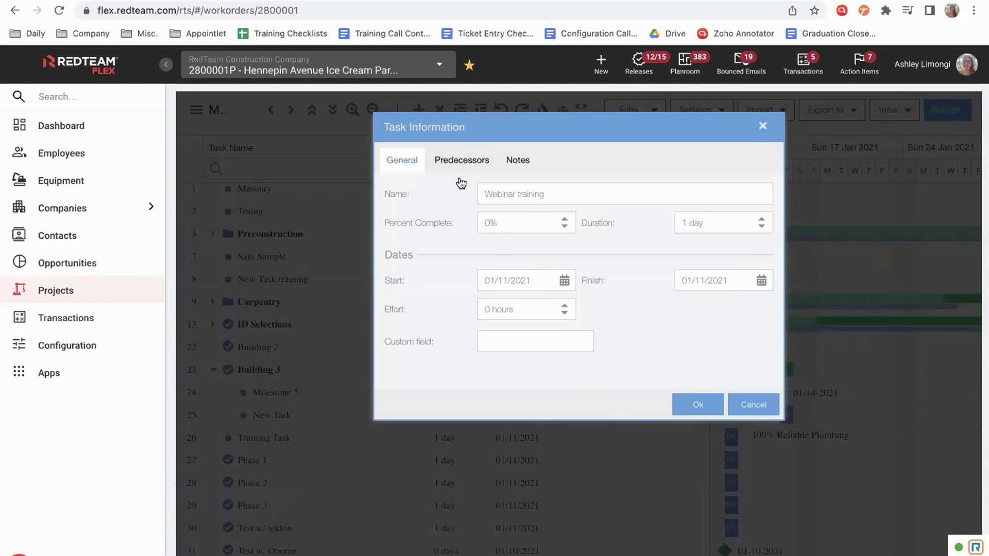
{"action": "left_click", "coordinate": [461, 157]}
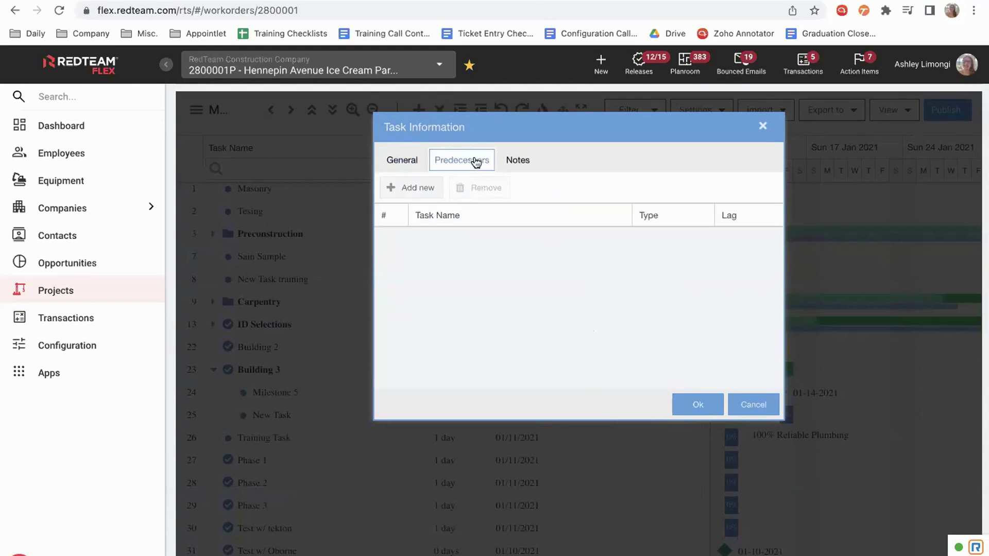
{"action": "left_click", "coordinate": [526, 164]}
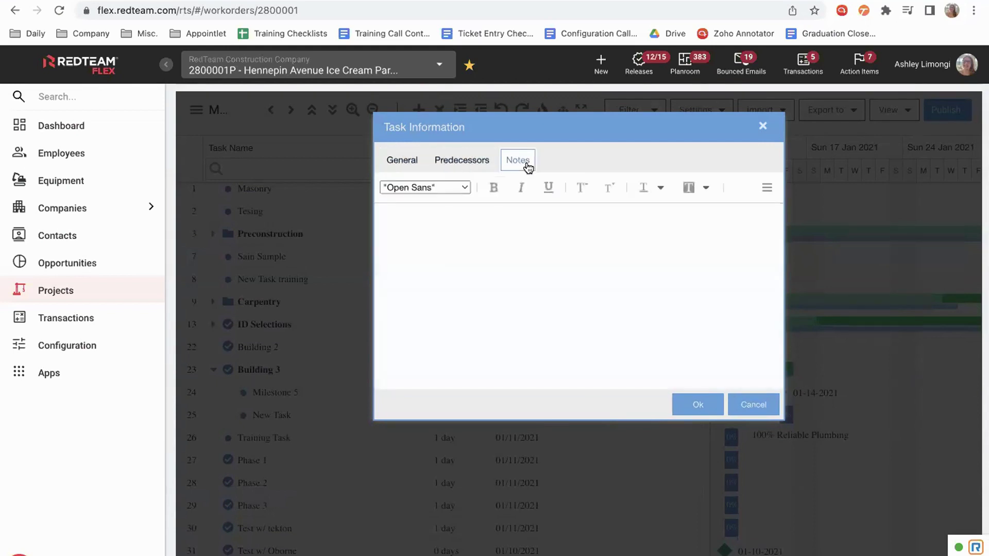
{"action": "left_click", "coordinate": [408, 165]}
{"action": "left_click", "coordinate": [697, 404]}
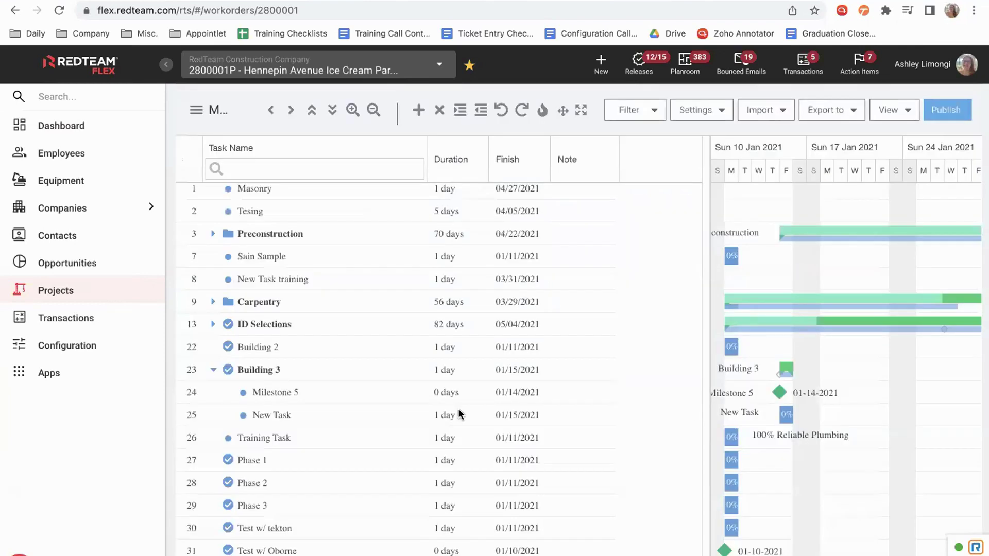
Convert the Webinar training task to a milestone and back to a regular task
{"action": "scroll", "coordinate": [336, 480], "scroll_direction": "down", "scroll_amount": 2}
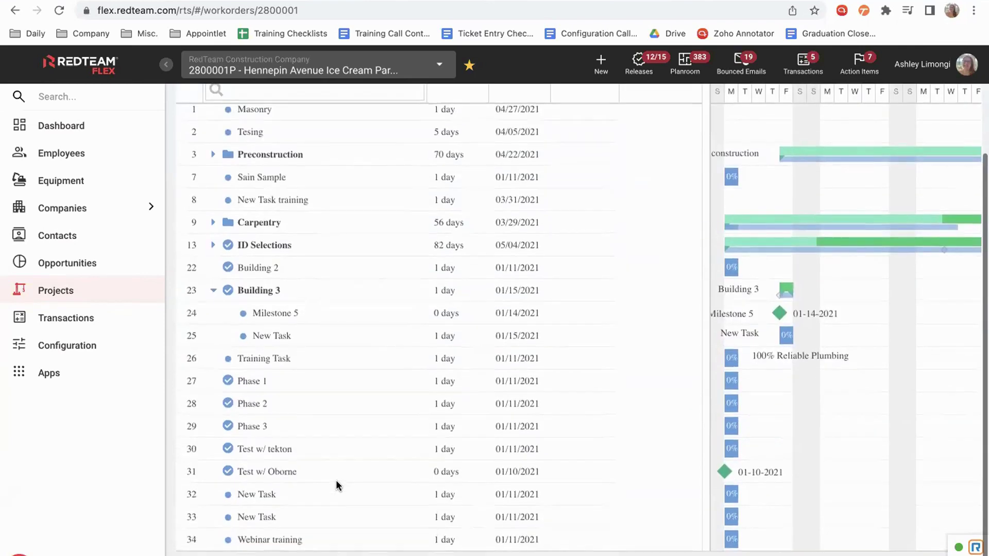
{"action": "right_click", "coordinate": [299, 540]}
{"action": "mouse_move", "coordinate": [364, 327]}
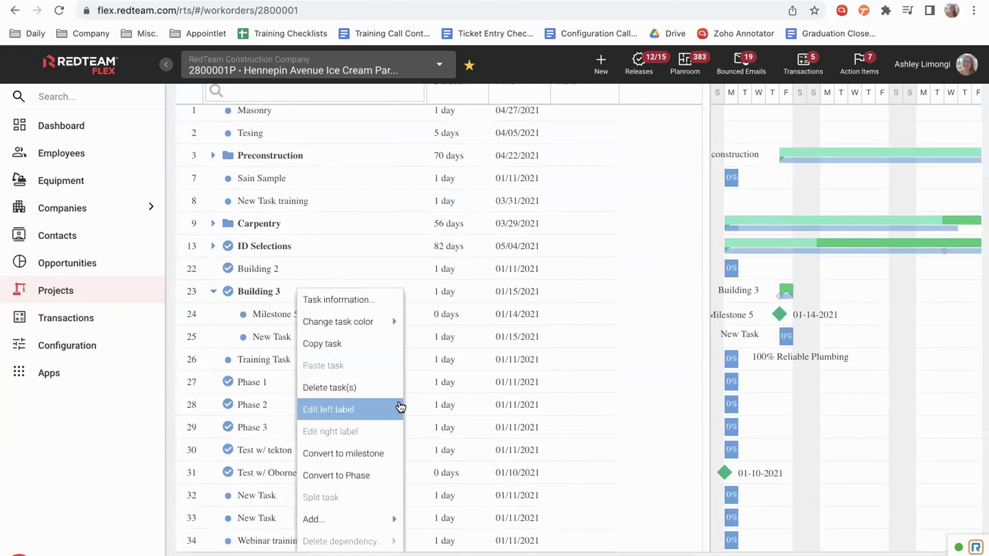
{"action": "left_click", "coordinate": [384, 454]}
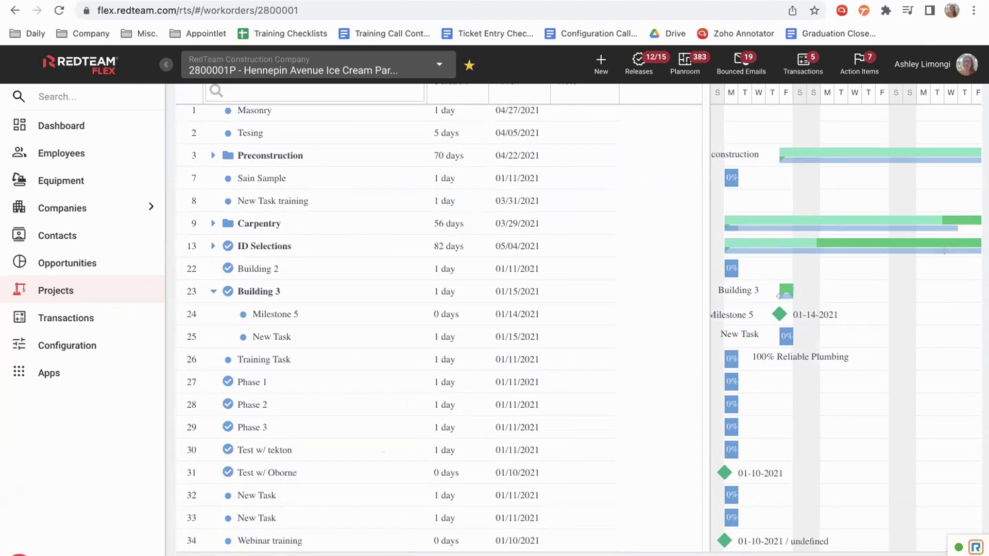
{"action": "right_click", "coordinate": [254, 542]}
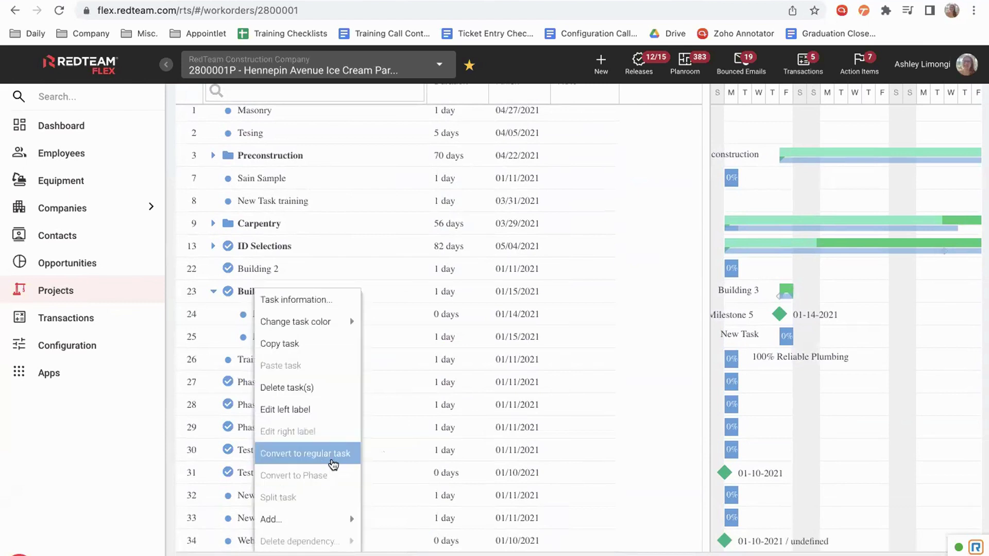
{"action": "left_click", "coordinate": [331, 458]}
Look over the actions available for the Webinar training task, including the Add options
{"action": "right_click", "coordinate": [295, 541]}
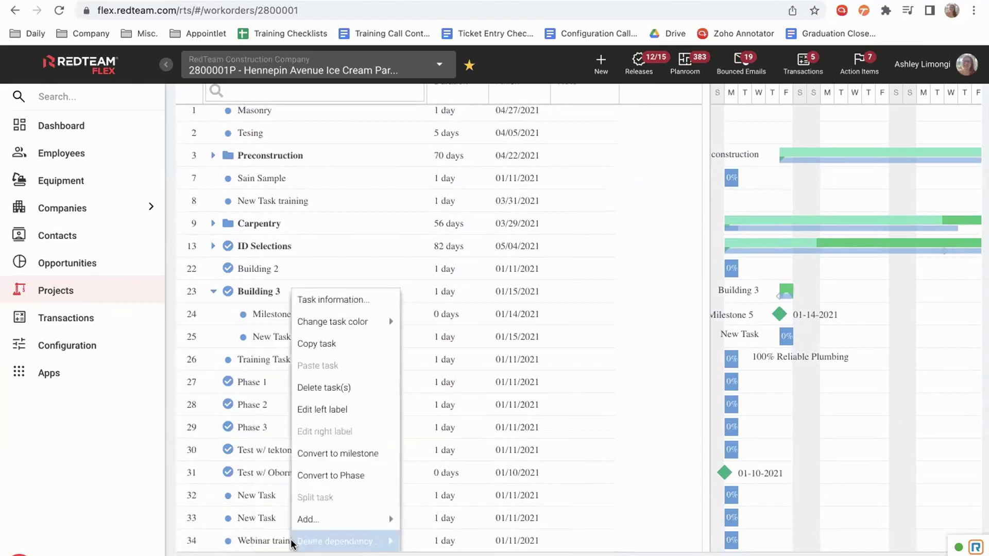
{"action": "mouse_move", "coordinate": [381, 523]}
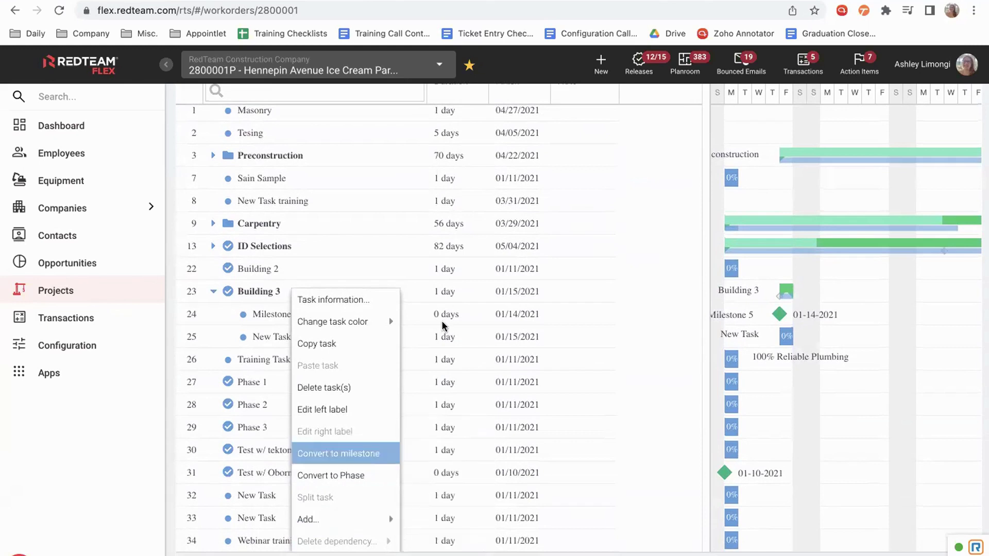
{"action": "left_click", "coordinate": [421, 282]}
{"action": "scroll", "coordinate": [422, 282], "scroll_direction": "up", "scroll_amount": 3}
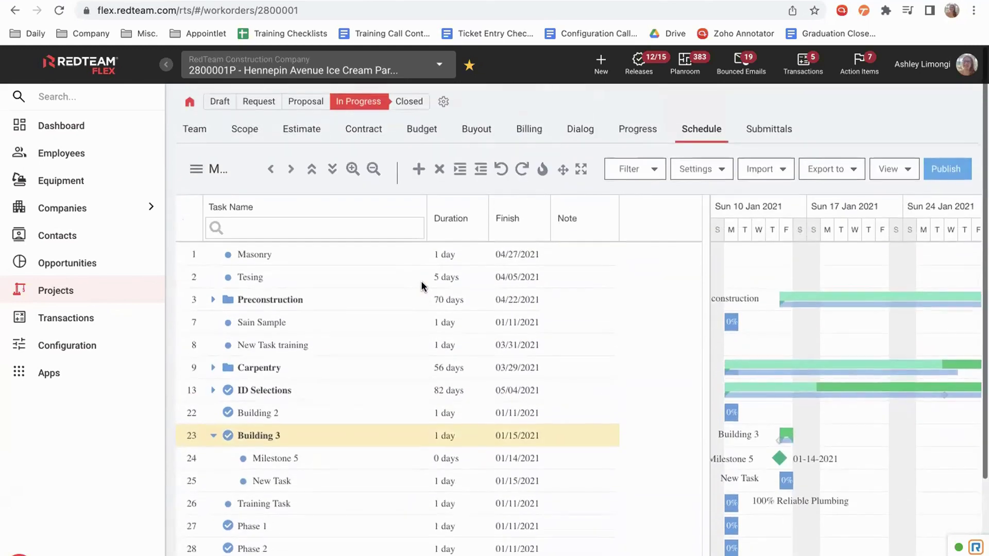
{"action": "left_click", "coordinate": [269, 251]}
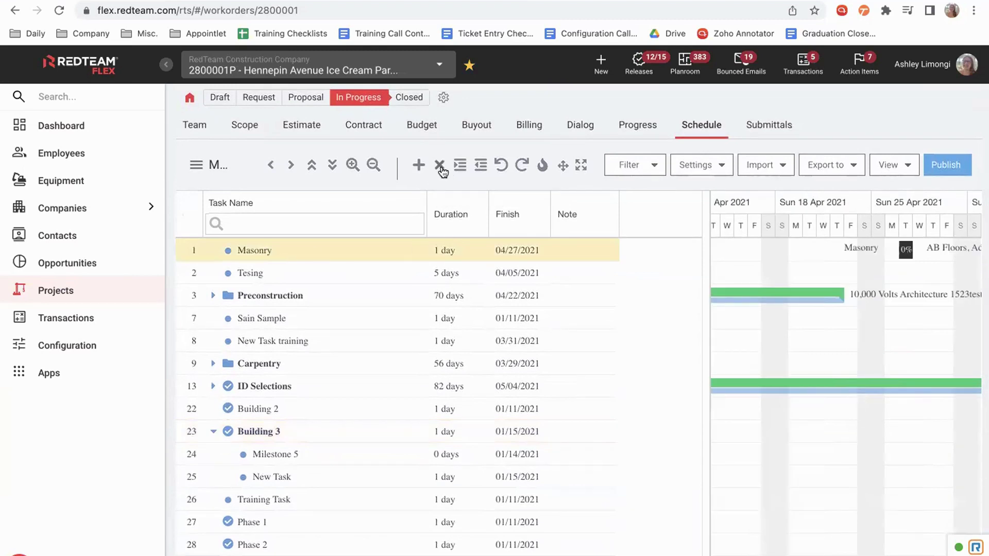
{"action": "scroll", "coordinate": [320, 471], "scroll_direction": "down", "scroll_amount": 1}
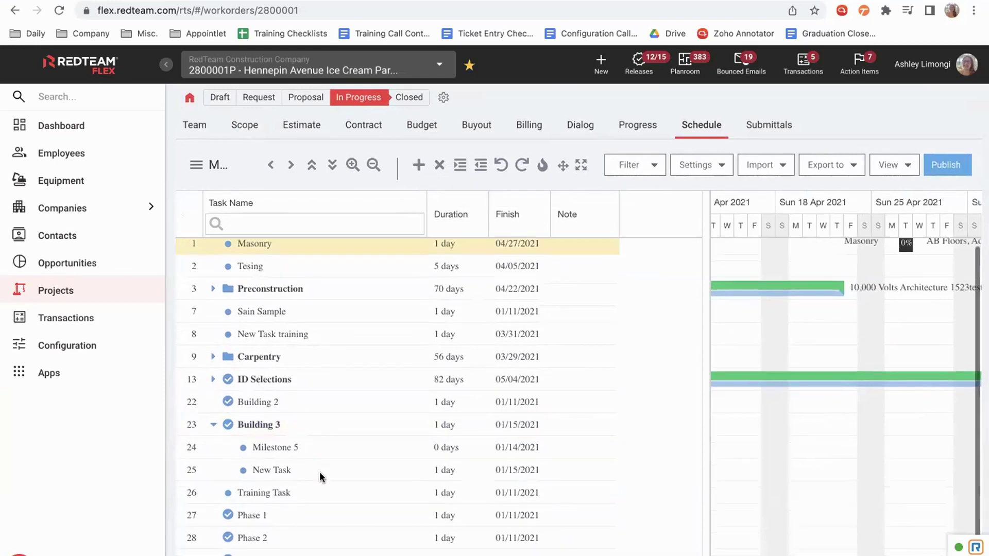
{"action": "scroll", "coordinate": [319, 471], "scroll_direction": "down", "scroll_amount": 3}
{"action": "left_click", "coordinate": [265, 518]}
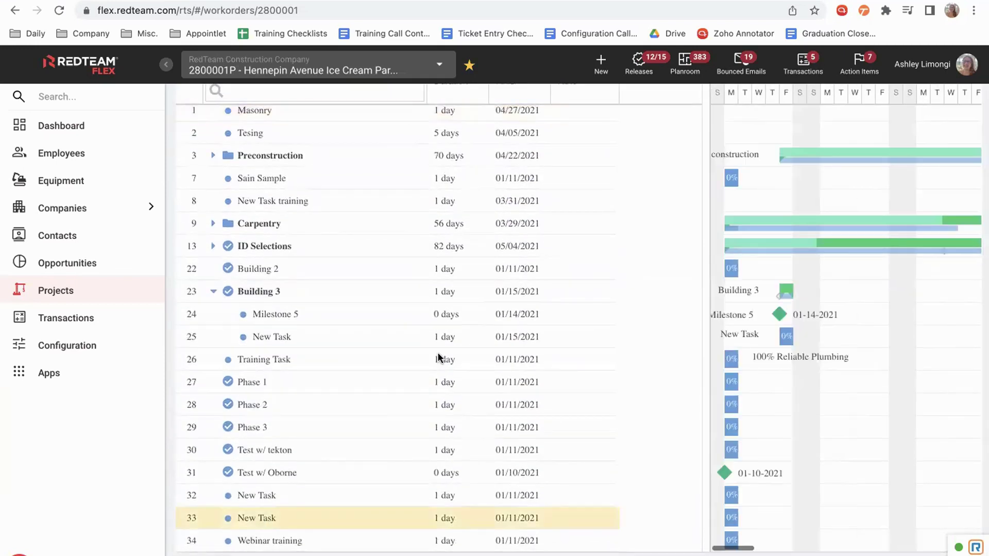
{"action": "scroll", "coordinate": [438, 356], "scroll_direction": "up", "scroll_amount": 3}
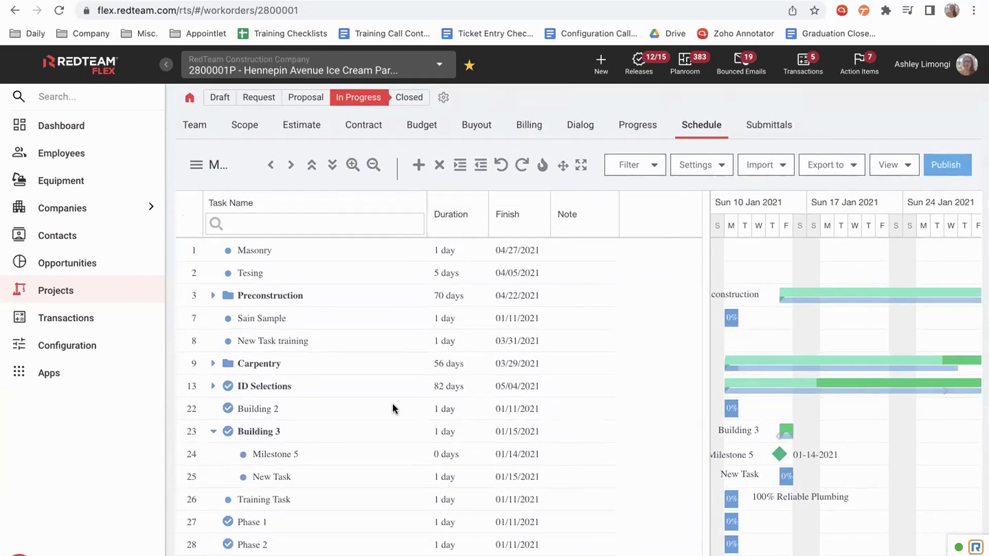
{"action": "scroll", "coordinate": [392, 408], "scroll_direction": "down", "scroll_amount": 3}
{"action": "scroll", "coordinate": [393, 408], "scroll_direction": "up", "scroll_amount": 3}
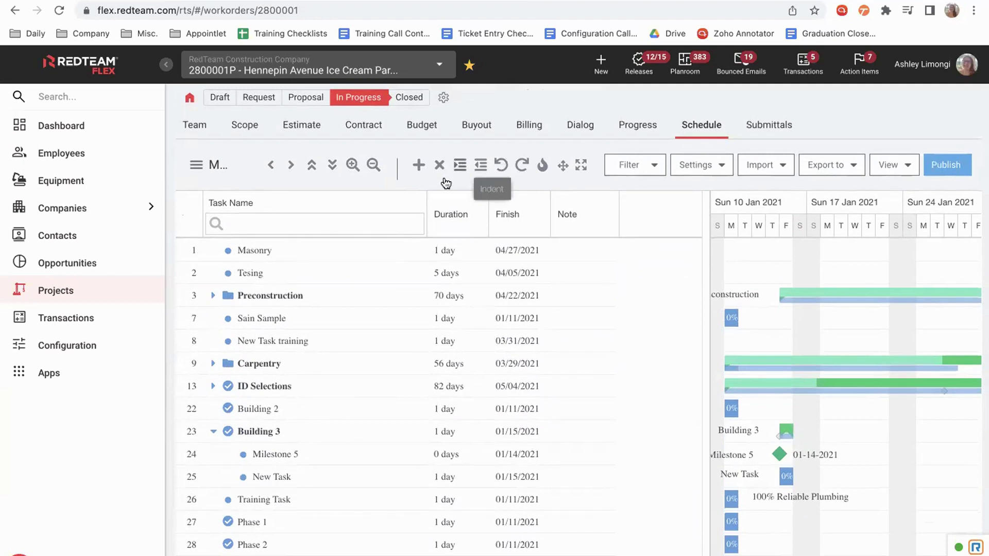
Indent the Tesing task beneath Masonry and outdent it back to its original level
{"action": "left_click", "coordinate": [252, 276]}
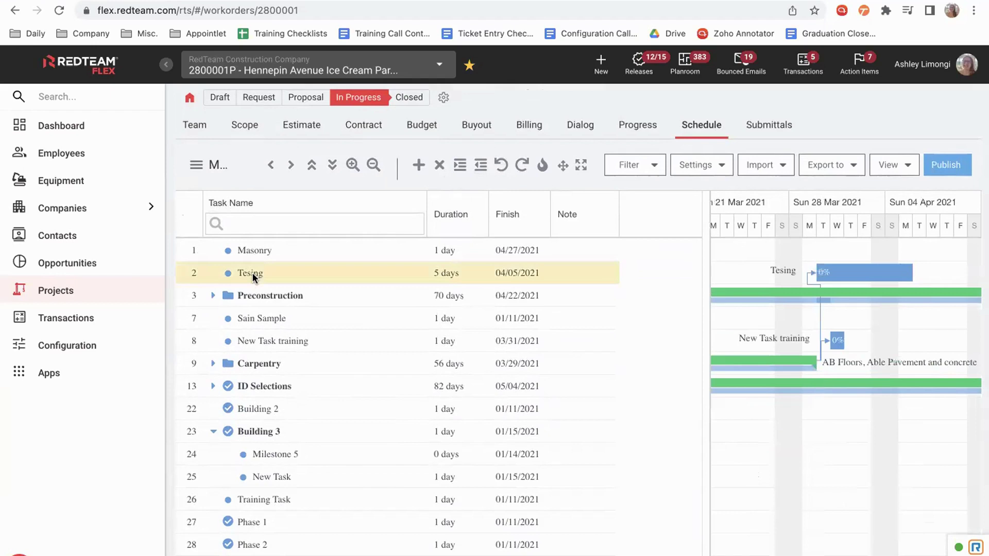
{"action": "left_click", "coordinate": [460, 165]}
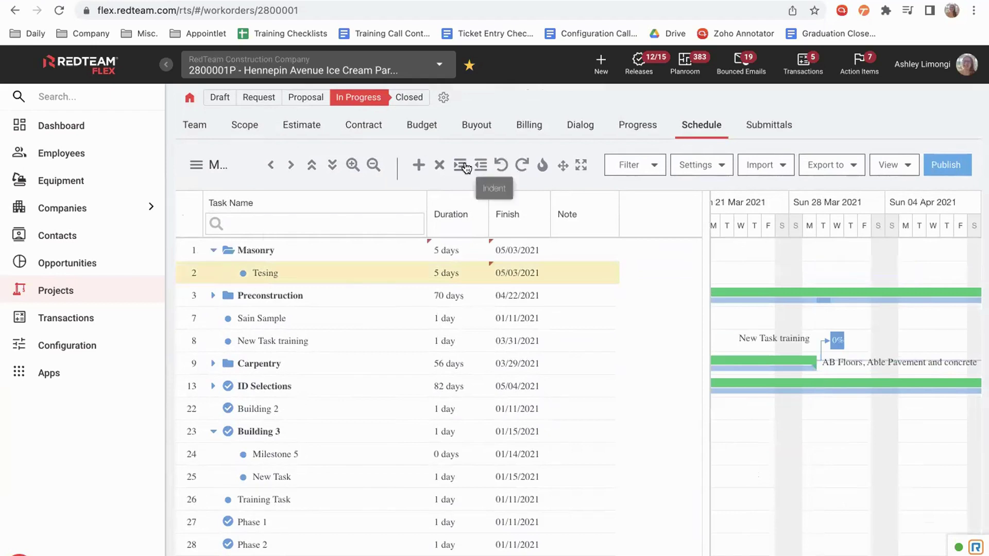
{"action": "left_click", "coordinate": [264, 250]}
{"action": "left_click", "coordinate": [267, 273]}
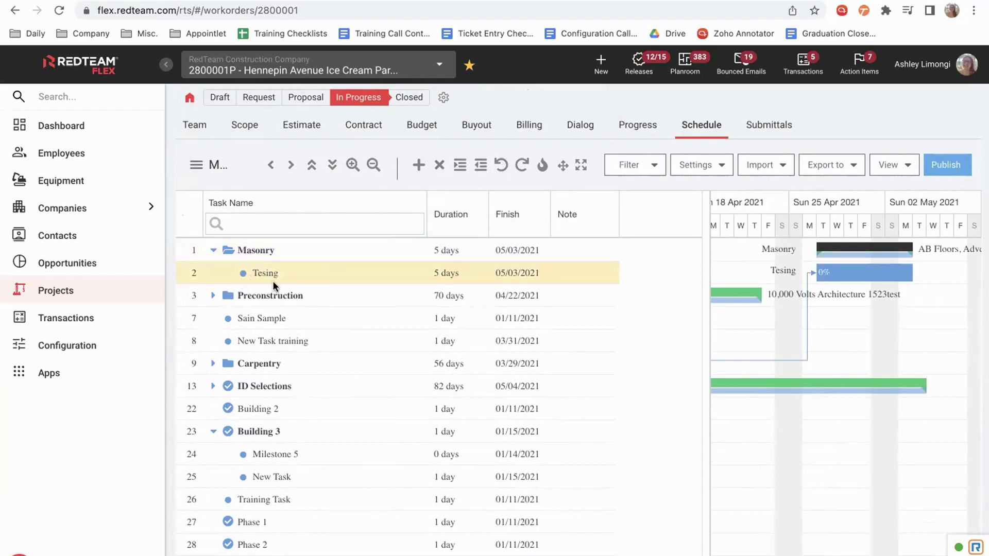
{"action": "left_click", "coordinate": [482, 167]}
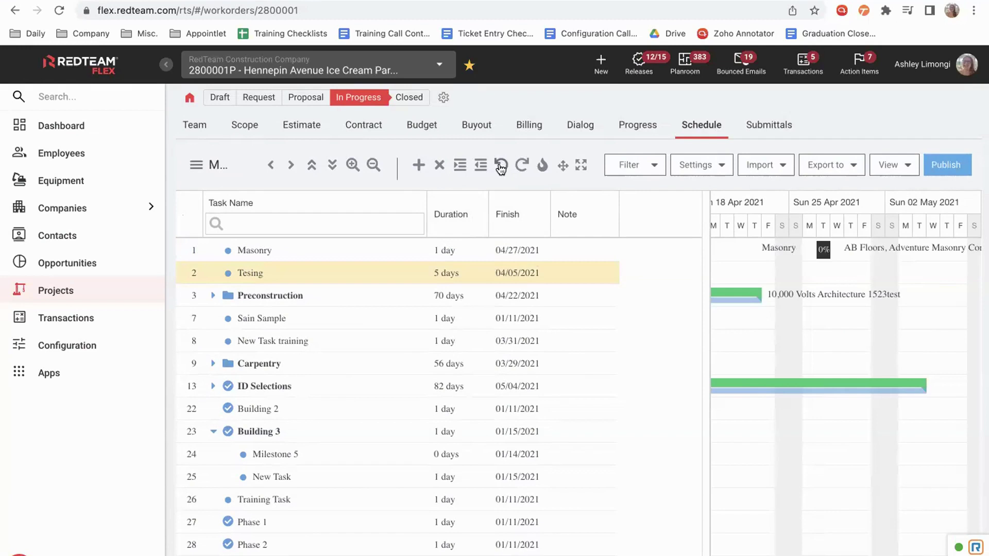
Highlight the critical path in the Gantt chart and slightly widen the task table
{"action": "left_click", "coordinate": [542, 166]}
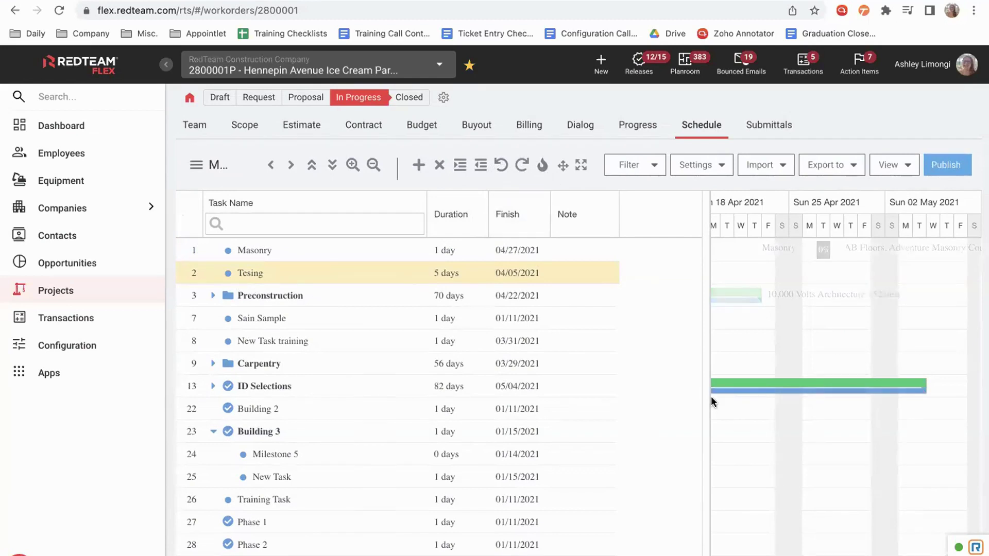
{"action": "mouse_move", "coordinate": [704, 389]}
{"action": "left_mouse_down"}
{"action": "mouse_move", "coordinate": [479, 412]}
{"action": "mouse_move", "coordinate": [228, 390]}
{"action": "mouse_move", "coordinate": [708, 407]}
{"action": "left_mouse_up"}
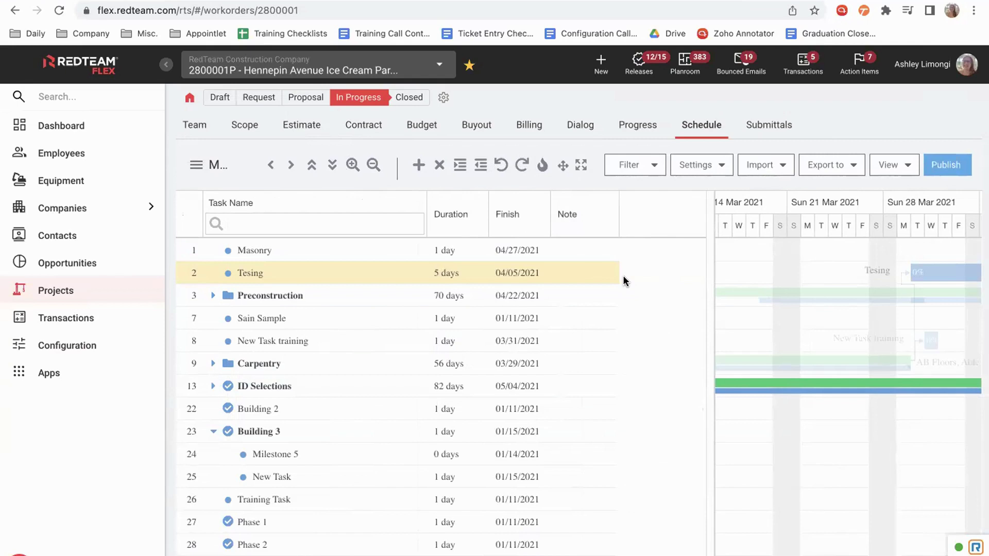
Look over the schedule's import and export format options and the full task list
{"action": "left_click", "coordinate": [780, 173]}
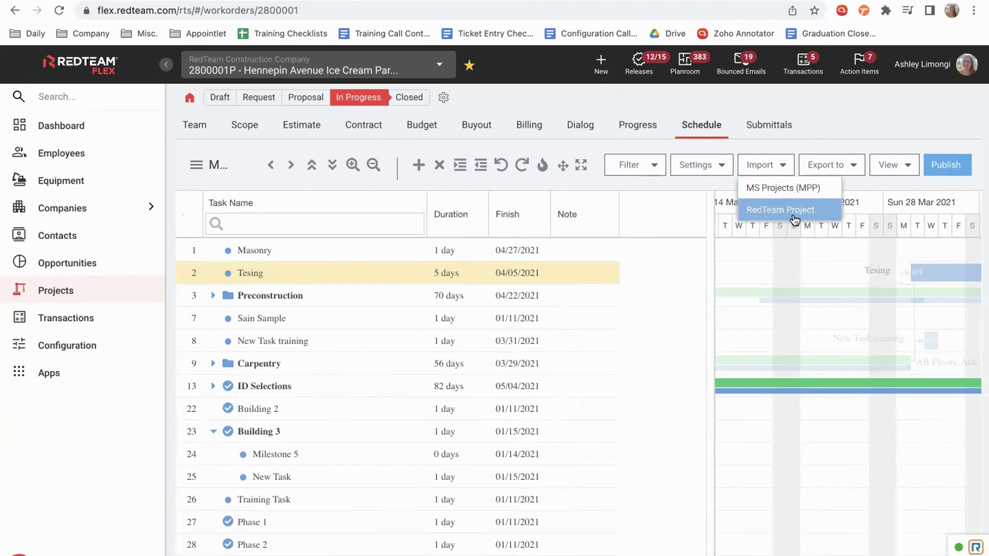
{"action": "left_click", "coordinate": [857, 164]}
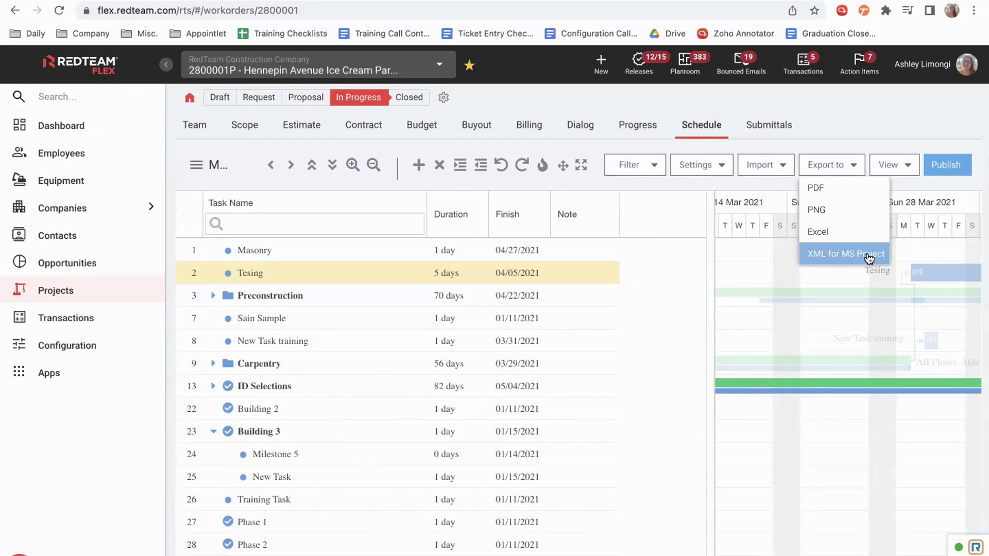
{"action": "left_click", "coordinate": [847, 133]}
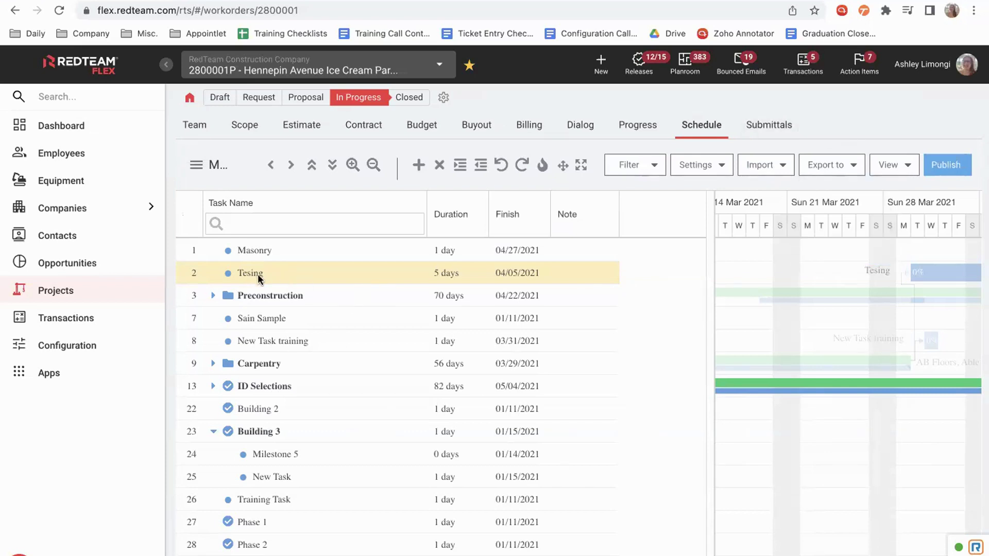
{"action": "scroll", "coordinate": [548, 389], "scroll_direction": "down", "scroll_amount": 5}
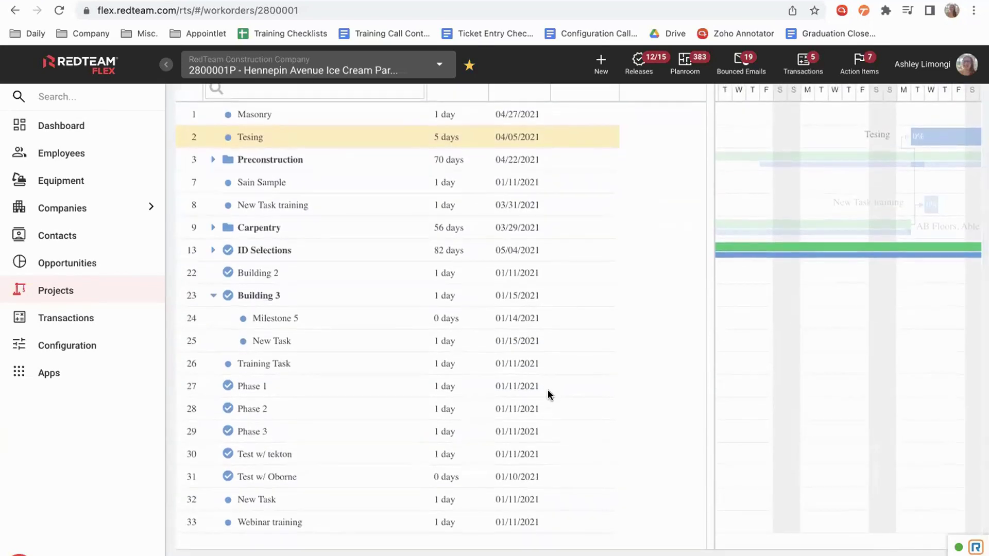
{"action": "scroll", "coordinate": [548, 389], "scroll_direction": "up", "scroll_amount": 5}
Publish the complete schedule with all rows to the Planroom and open the tools for the 01/13/2023 schedule update
{"action": "left_click", "coordinate": [959, 167]}
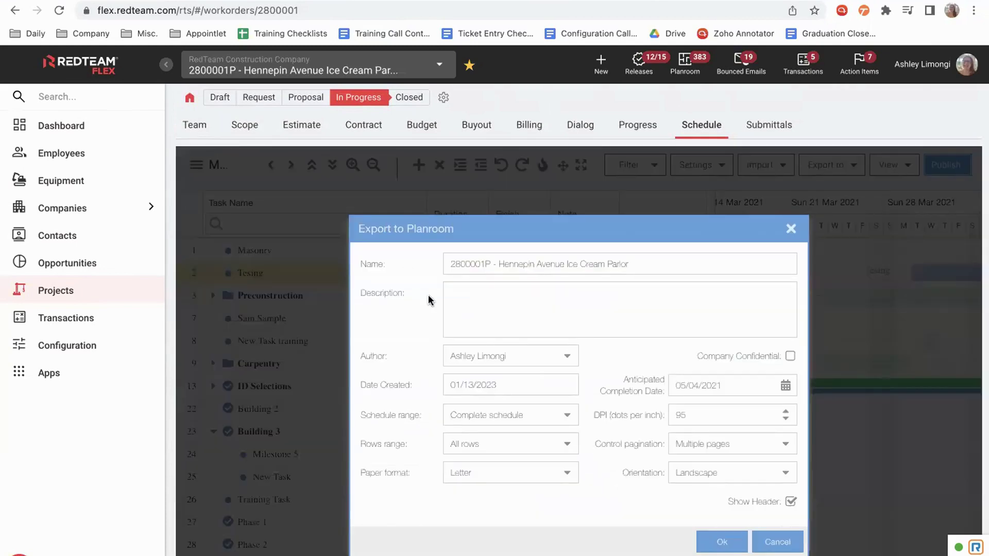
{"action": "scroll", "coordinate": [428, 301], "scroll_direction": "down", "scroll_amount": 2}
{"action": "scroll", "coordinate": [428, 301], "scroll_direction": "down", "scroll_amount": 1}
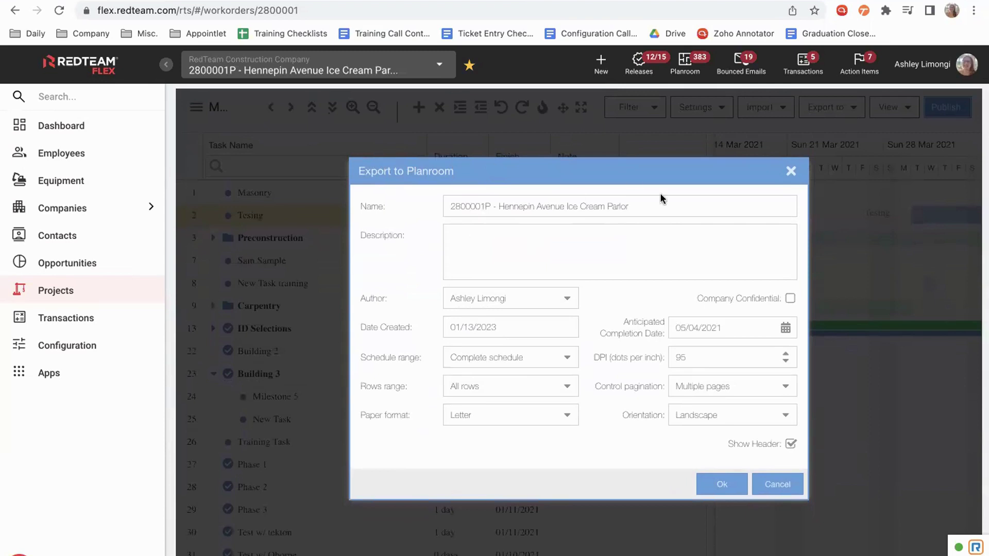
{"action": "left_click", "coordinate": [665, 208]}
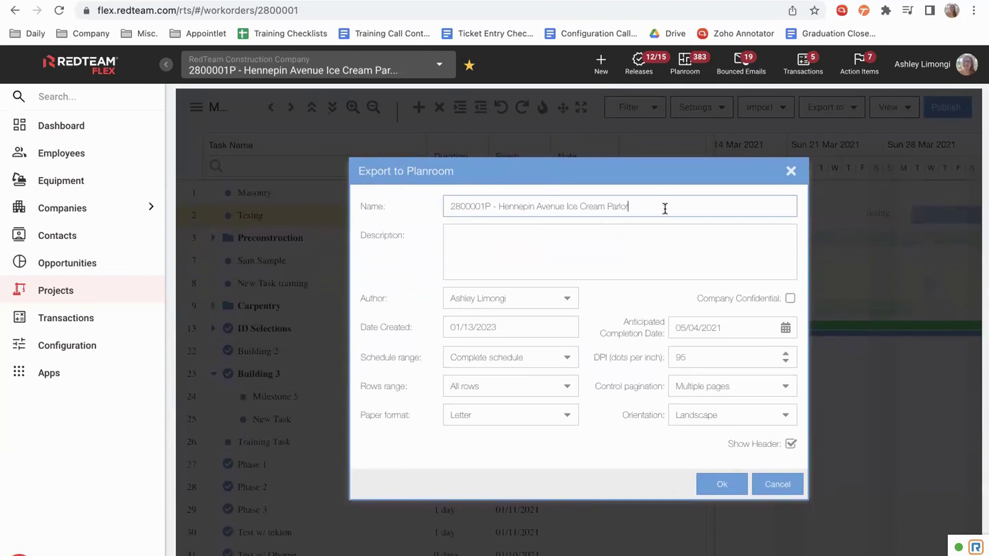
{"action": "left_click", "coordinate": [538, 251]}
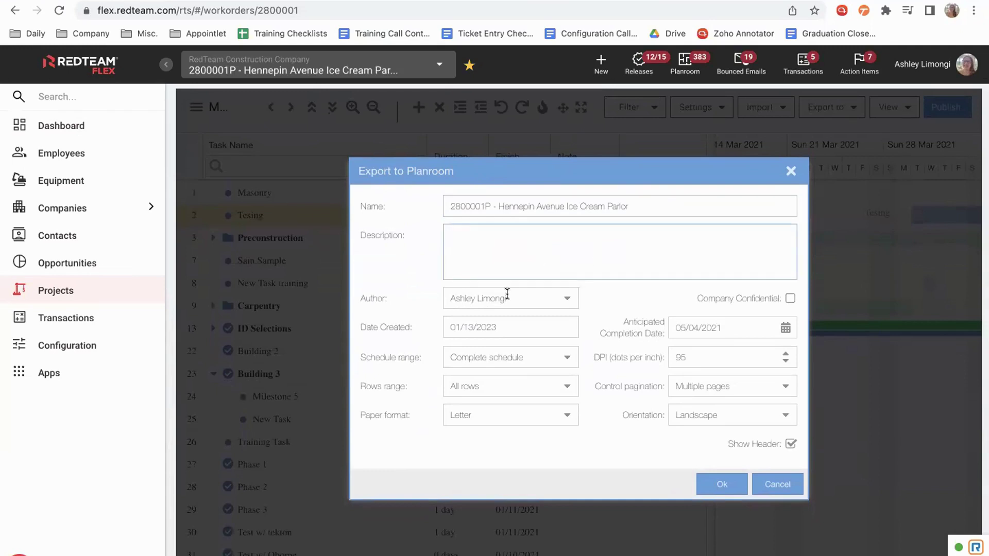
{"action": "left_click", "coordinate": [421, 331]}
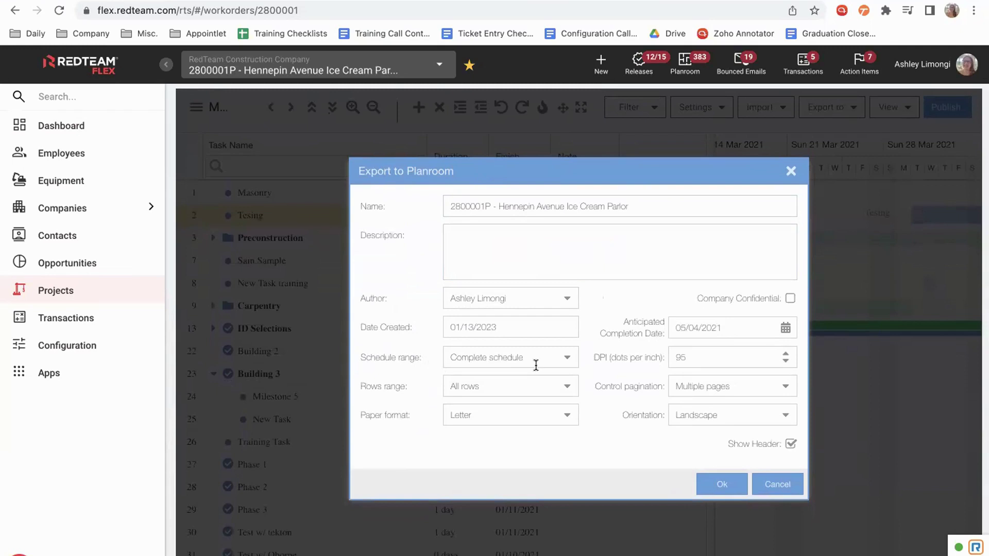
{"action": "left_click", "coordinate": [569, 362]}
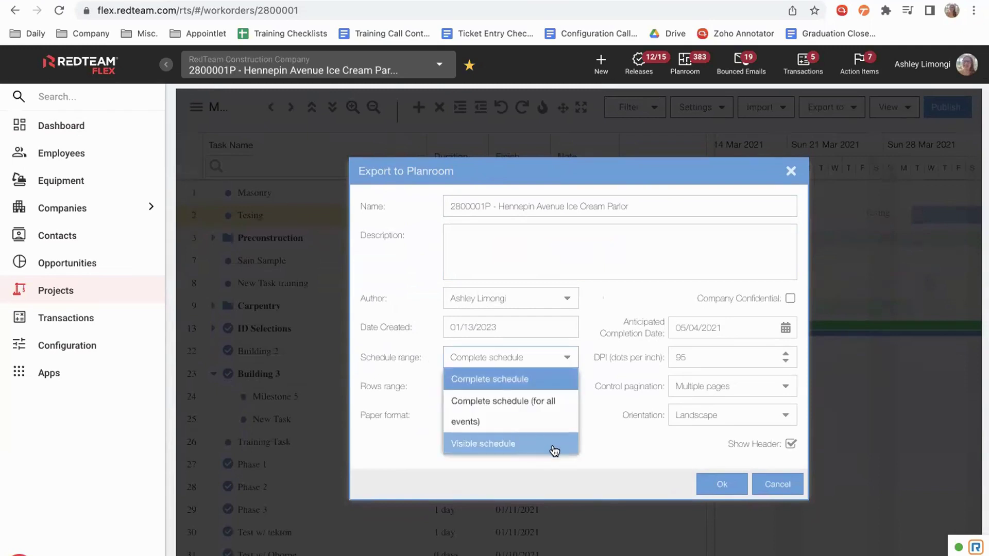
{"action": "left_click", "coordinate": [598, 300]}
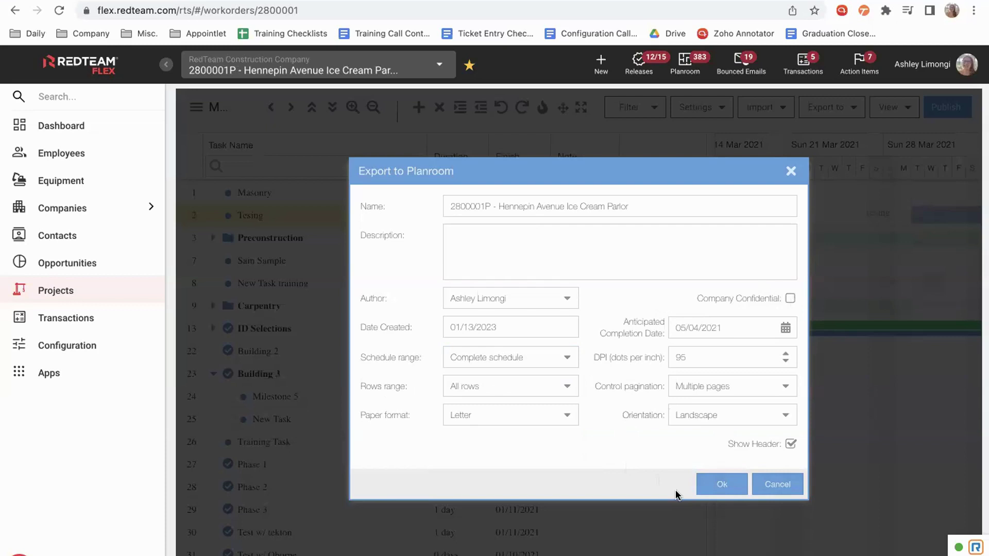
{"action": "left_click", "coordinate": [722, 485]}
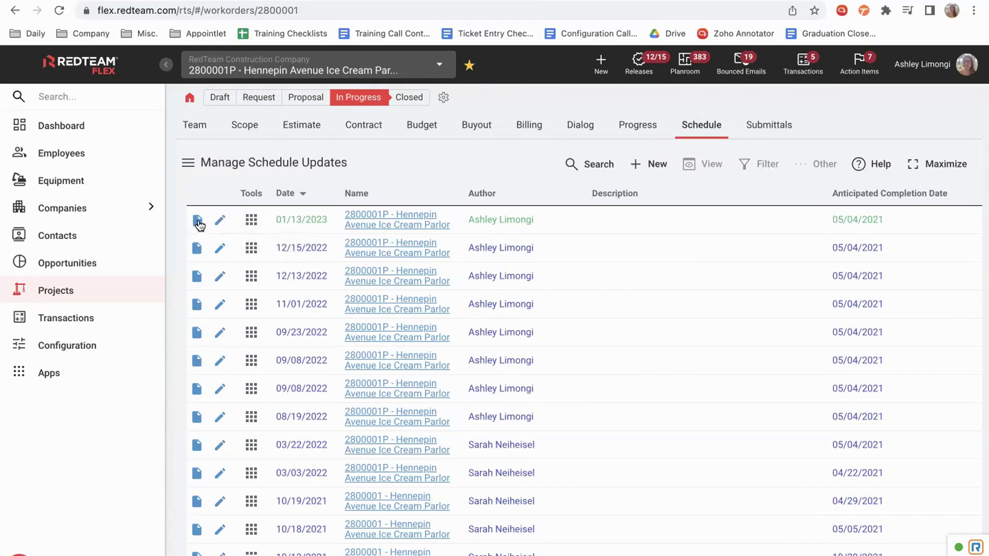
{"action": "left_click", "coordinate": [251, 221]}
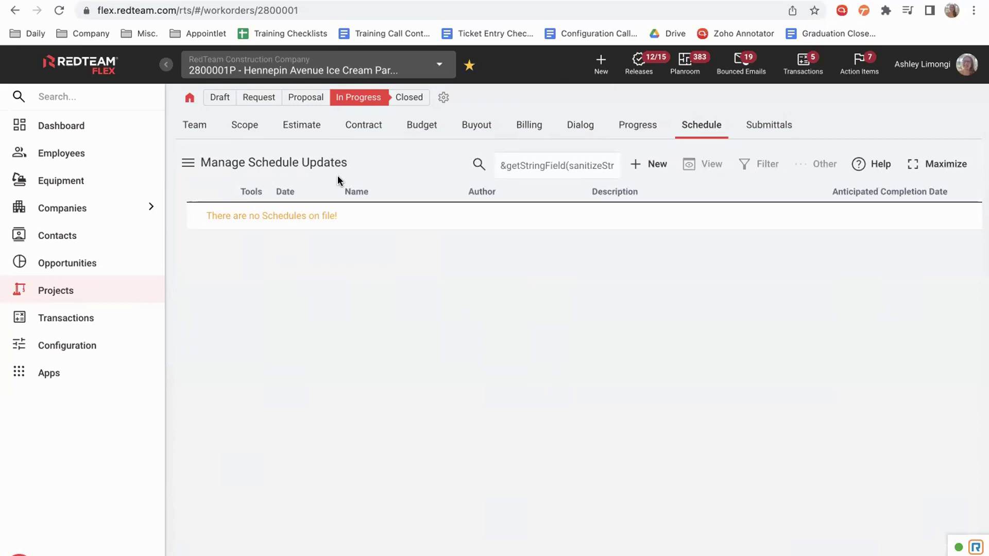
Check the last schedule update's date in the project's Online Planroom, and return to the schedule updates page
{"action": "left_click", "coordinate": [190, 97]}
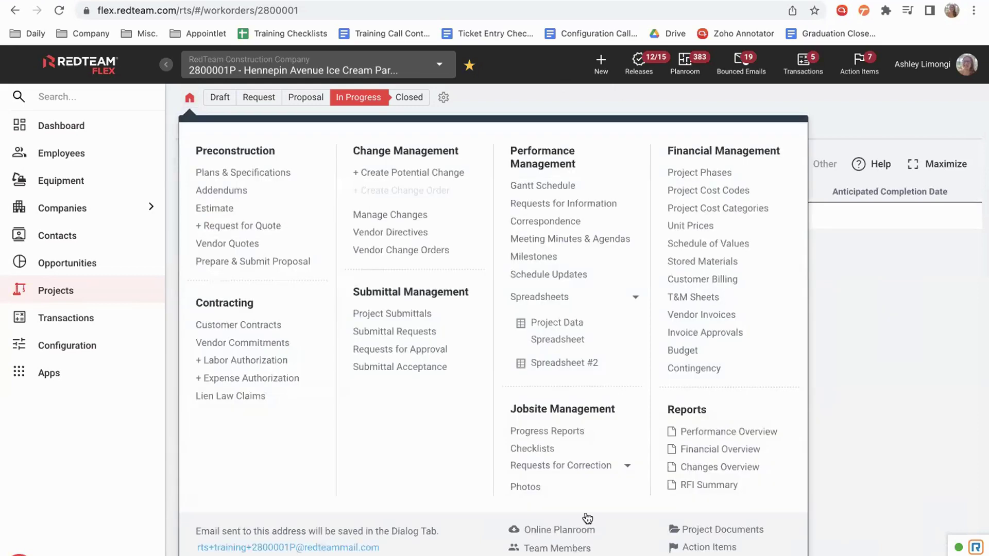
{"action": "left_click", "coordinate": [569, 532]}
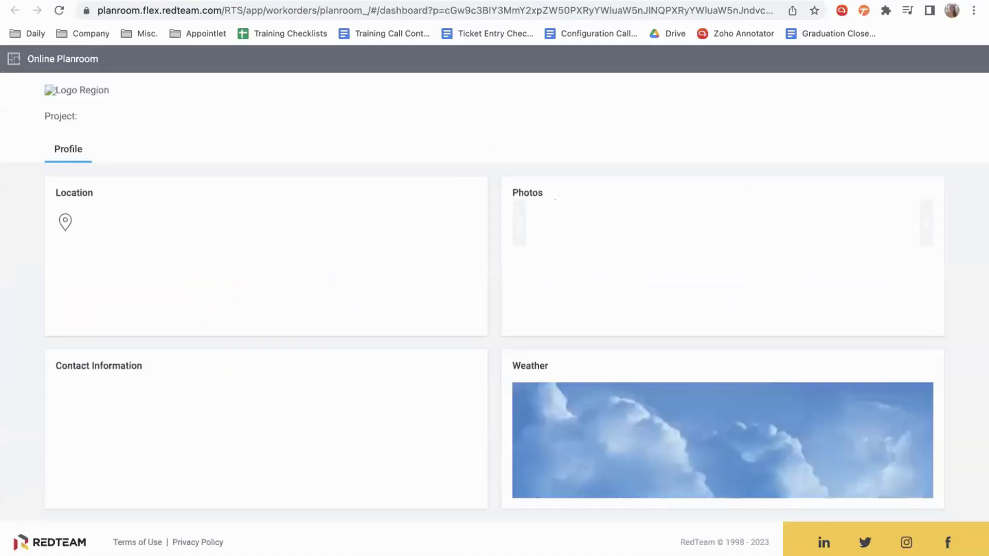
{"action": "left_click", "coordinate": [304, 183]}
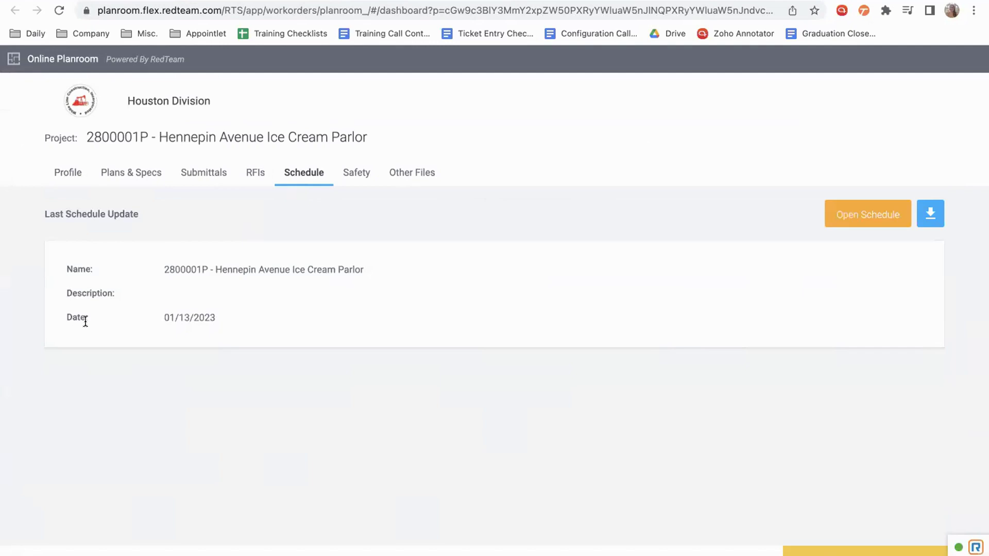
{"action": "left_click_drag", "start_coordinate": [163, 317], "coordinate": [223, 320]}
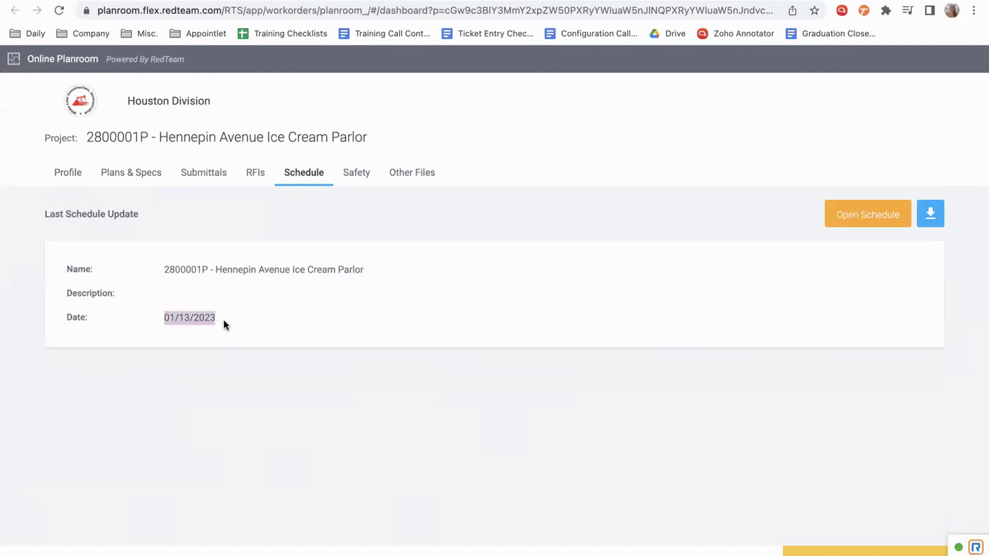
{"action": "left_click", "coordinate": [230, 323]}
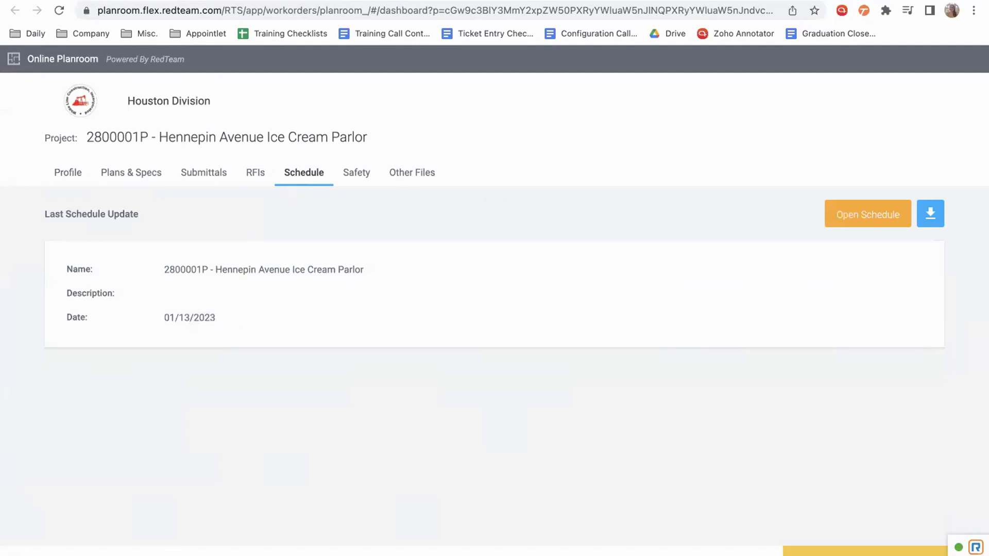
{"action": "key", "text": "ctrl+w"}
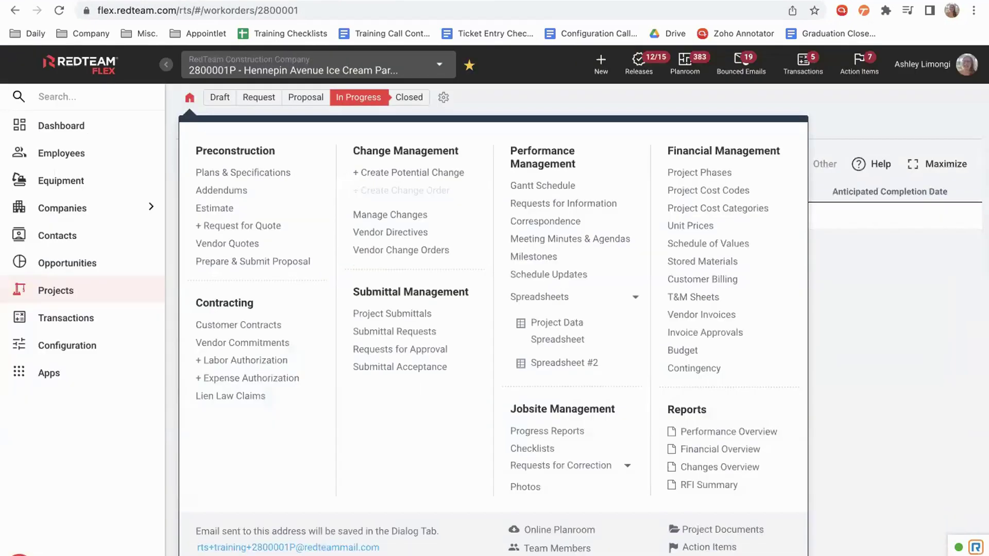
{"action": "left_click", "coordinate": [191, 100]}
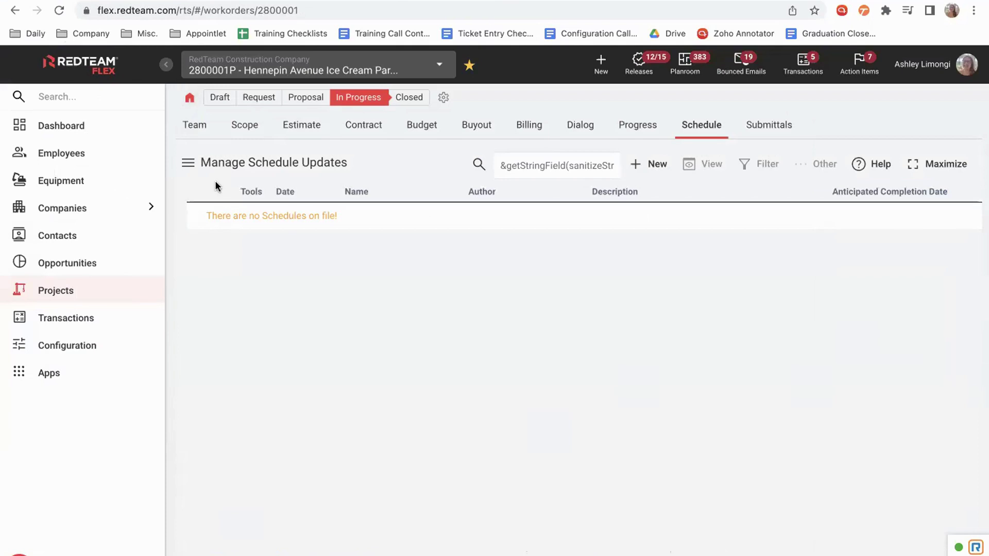
Start a new daily progress report dated 01/13/2023 for the scope Original - Hennepin Avenue Ice Cream Parlor
{"action": "left_click", "coordinate": [629, 133]}
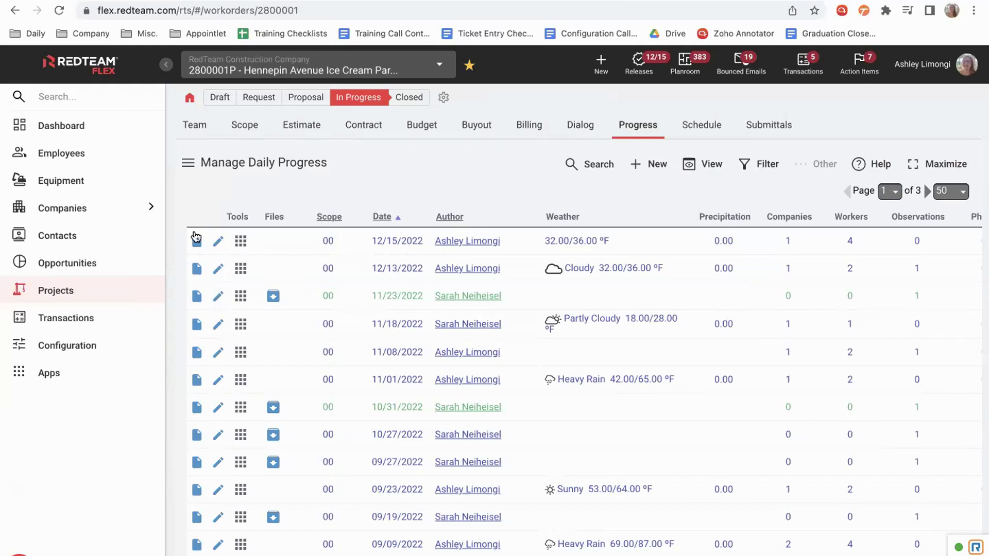
{"action": "left_click", "coordinate": [644, 169]}
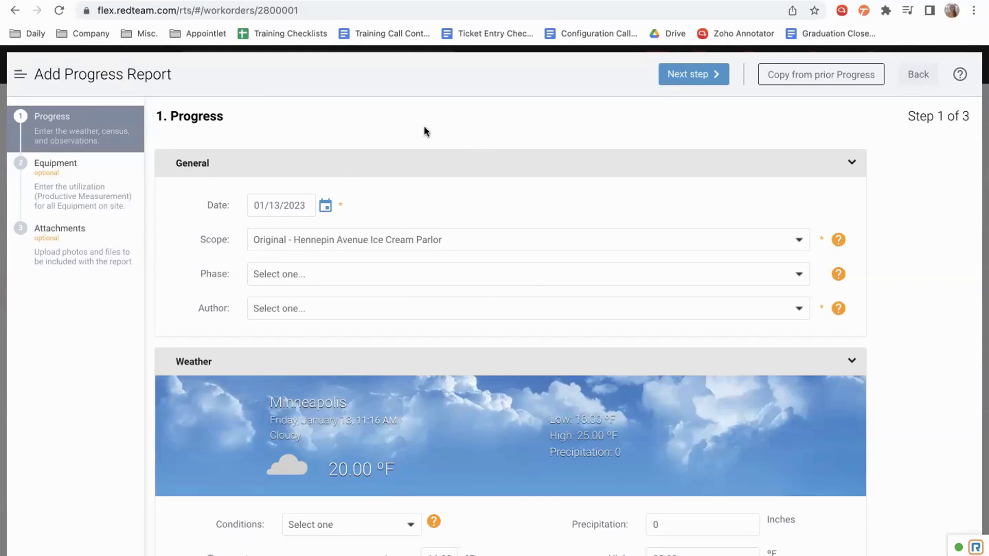
{"action": "left_click", "coordinate": [326, 207]}
{"action": "left_click", "coordinate": [387, 190]}
{"action": "left_click", "coordinate": [582, 238]}
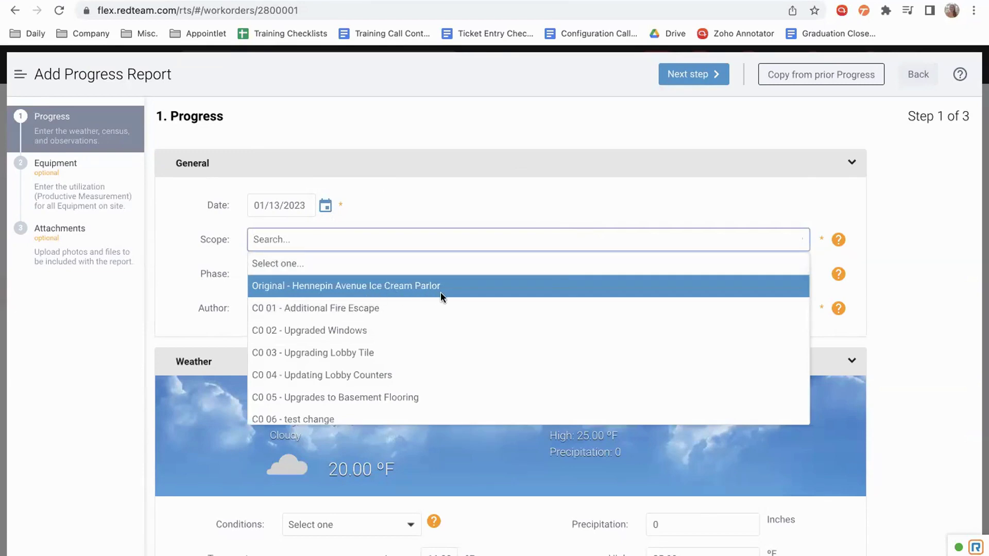
{"action": "left_click", "coordinate": [453, 190]}
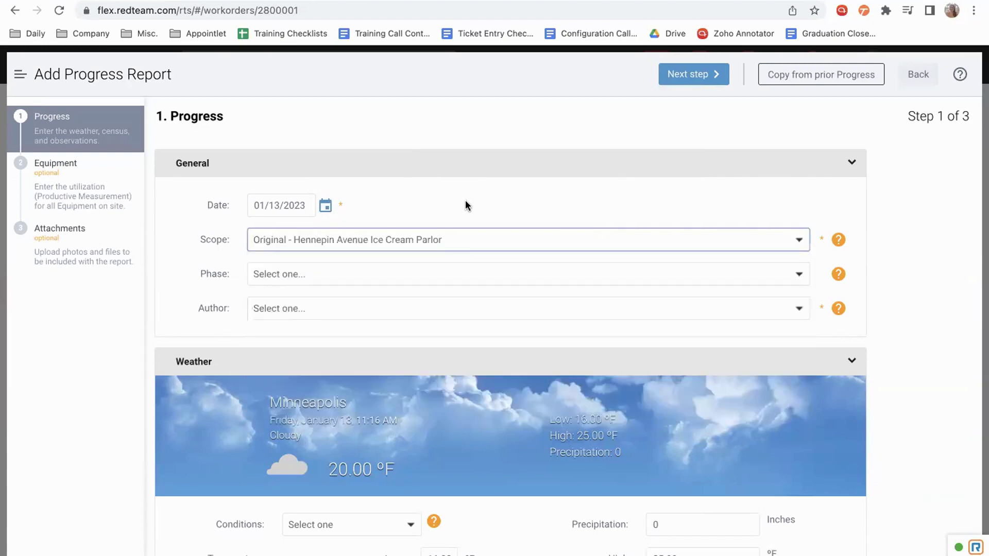
Set the progress report's phase to Building 1 and choose the report author by name
{"action": "left_click", "coordinate": [790, 278]}
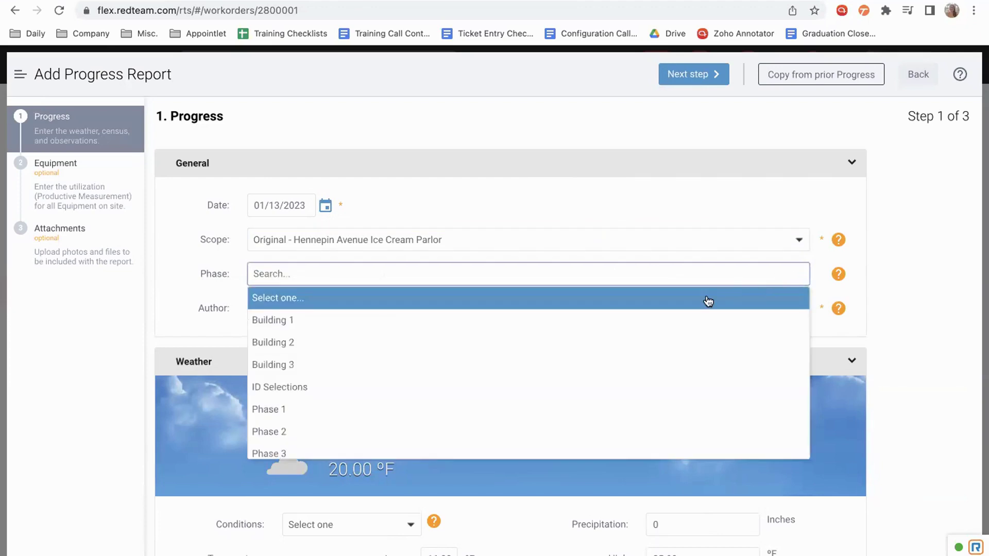
{"action": "left_click", "coordinate": [730, 322]}
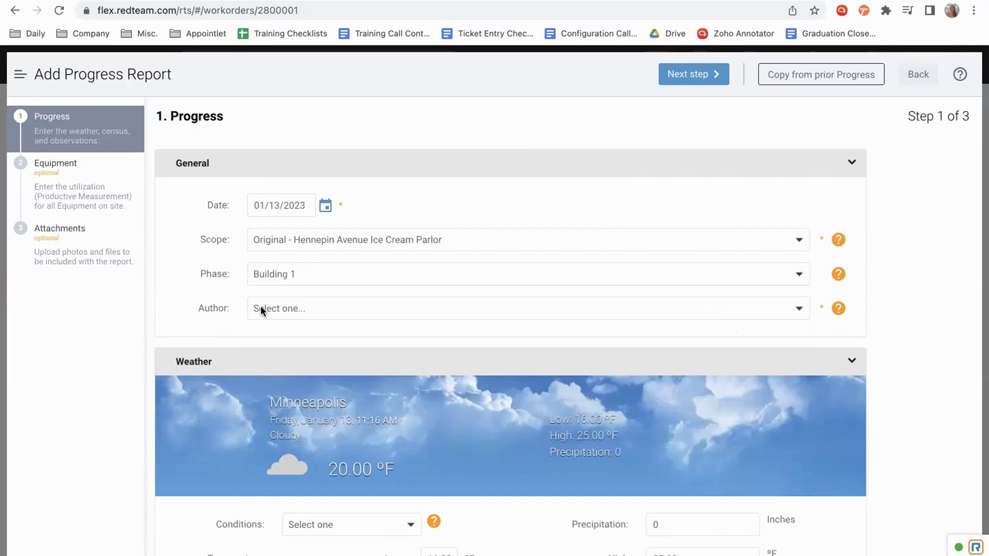
{"action": "left_click", "coordinate": [595, 308]}
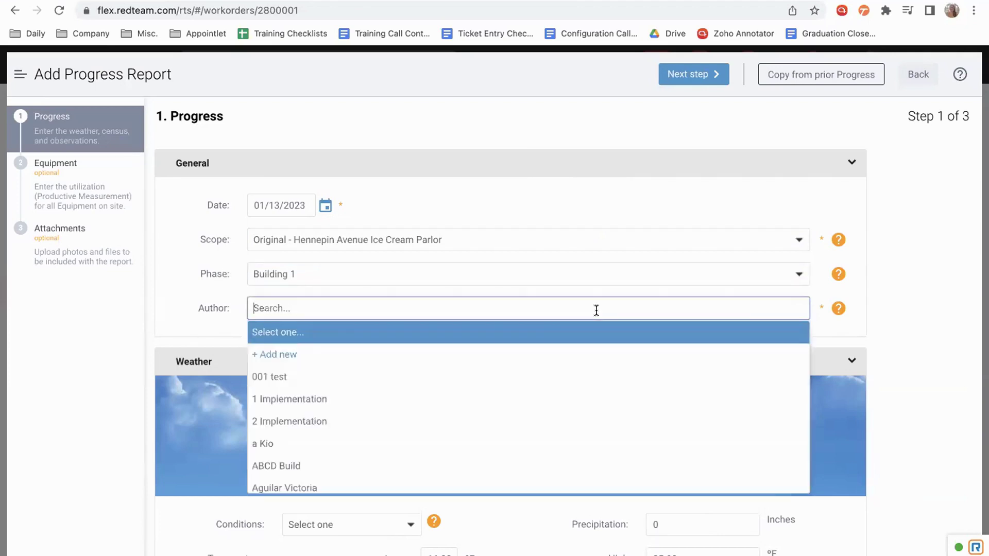
{"action": "type", "text": "Ashley"}
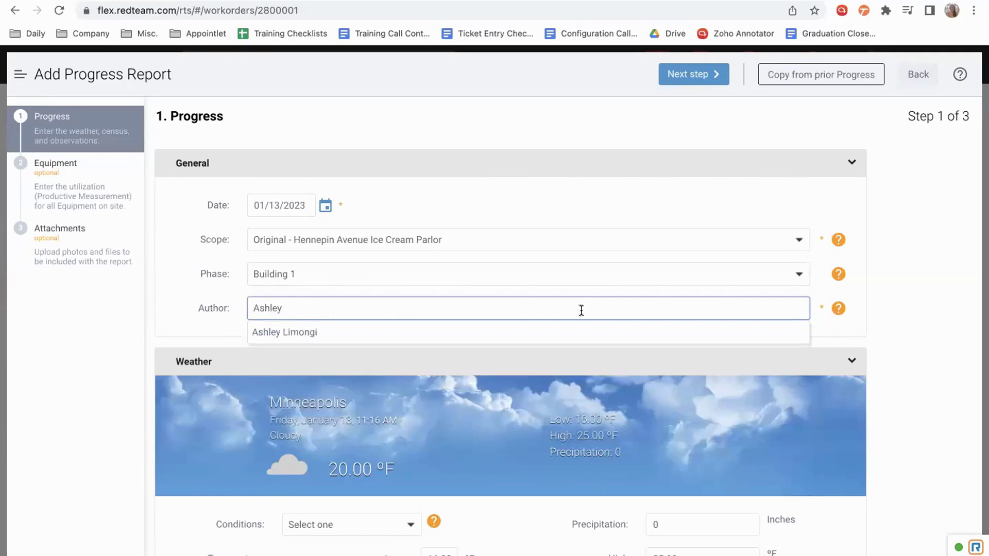
{"action": "left_click", "coordinate": [492, 334]}
Set the progress report's weather conditions to Drizzle, leaving the precipitation at 0 inches
{"action": "scroll", "coordinate": [189, 293], "scroll_direction": "down", "scroll_amount": 3}
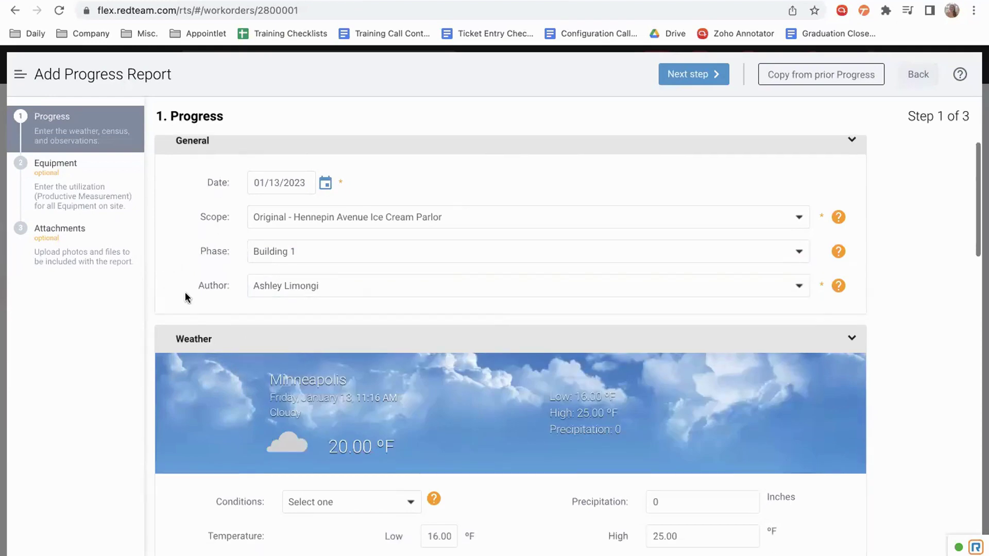
{"action": "scroll", "coordinate": [184, 298], "scroll_direction": "down", "scroll_amount": 1}
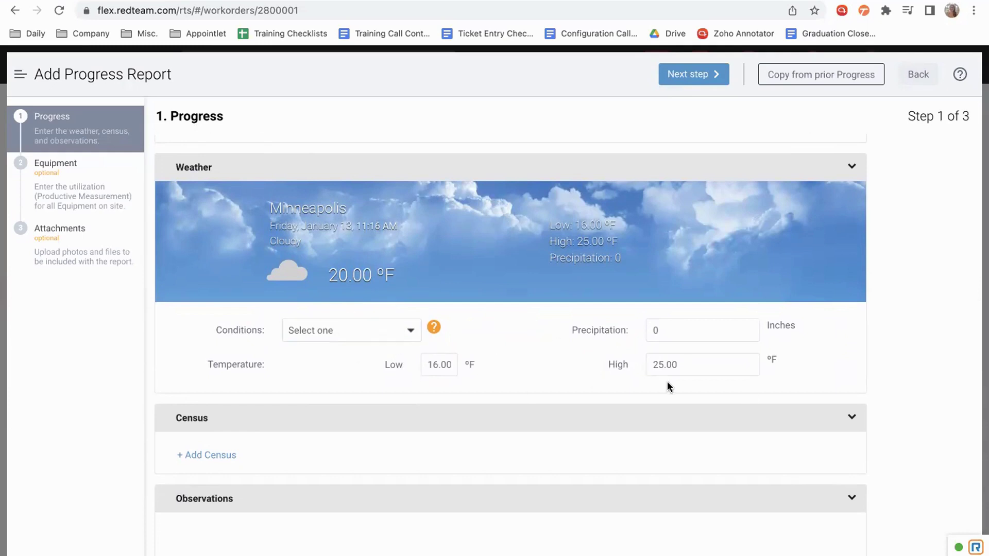
{"action": "left_click", "coordinate": [408, 331]}
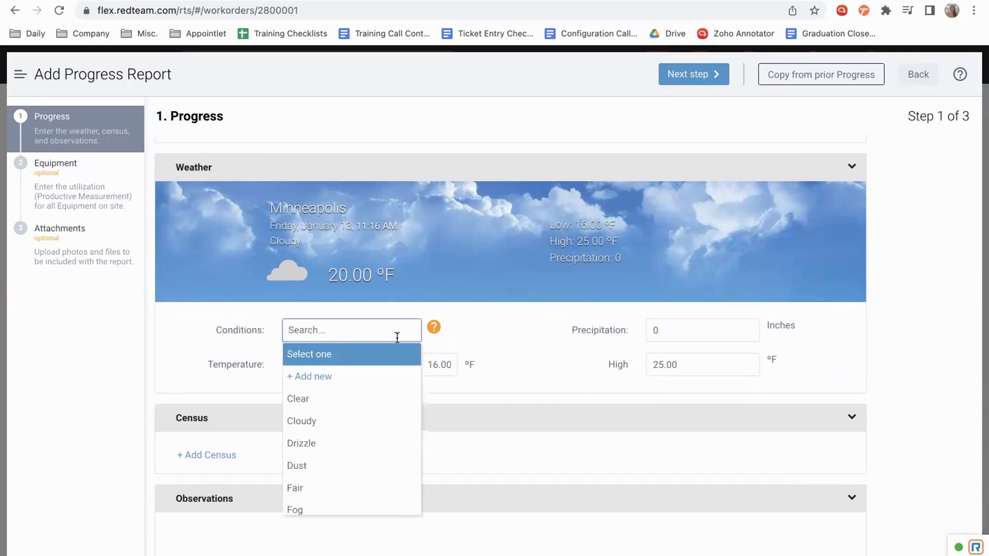
{"action": "left_click", "coordinate": [378, 449]}
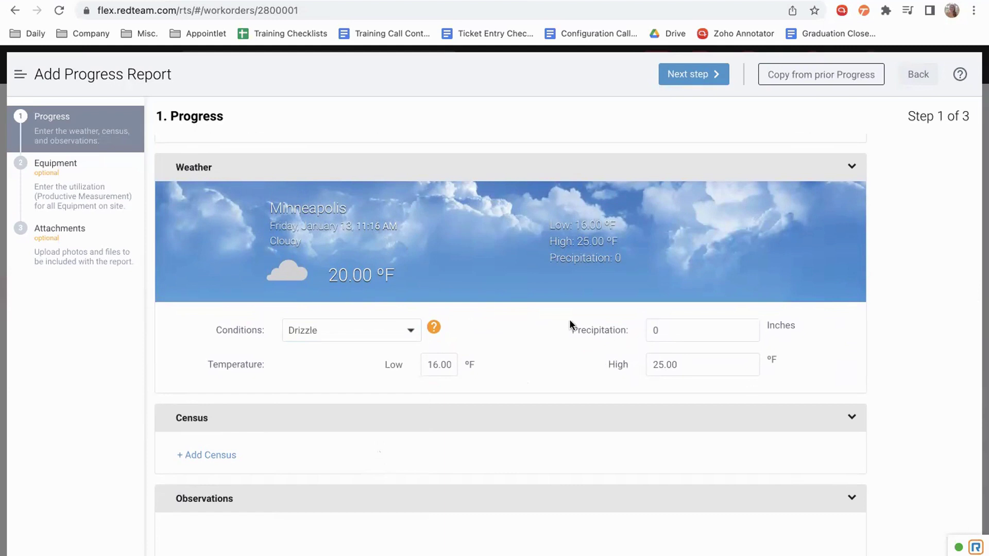
{"action": "left_click", "coordinate": [703, 334]}
{"action": "left_click", "coordinate": [514, 354]}
{"action": "scroll", "coordinate": [517, 367], "scroll_direction": "down", "scroll_amount": 2}
{"action": "scroll", "coordinate": [517, 363], "scroll_direction": "down", "scroll_amount": 1}
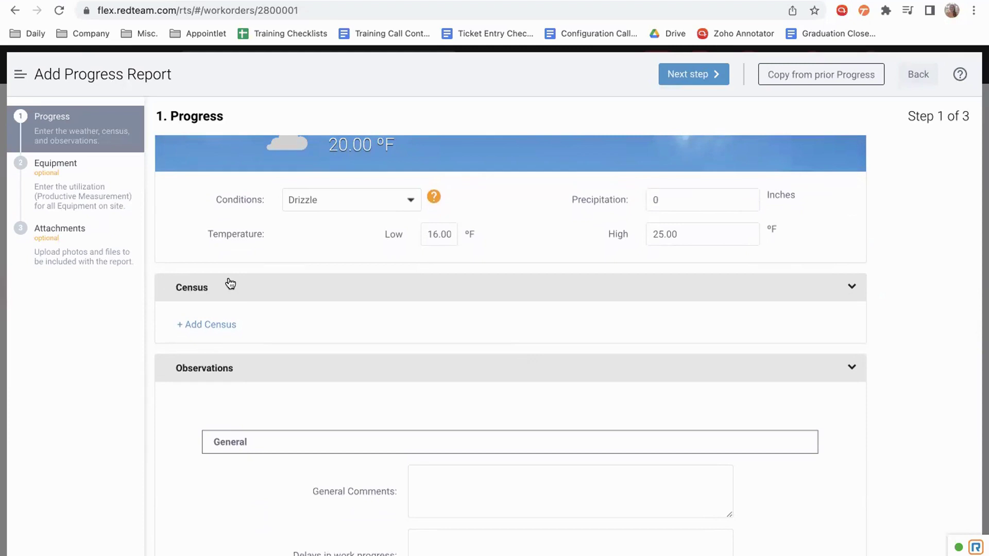
Start a new census entry in the progress report for the company 100% Reliable Plumbing
{"action": "left_click", "coordinate": [225, 328]}
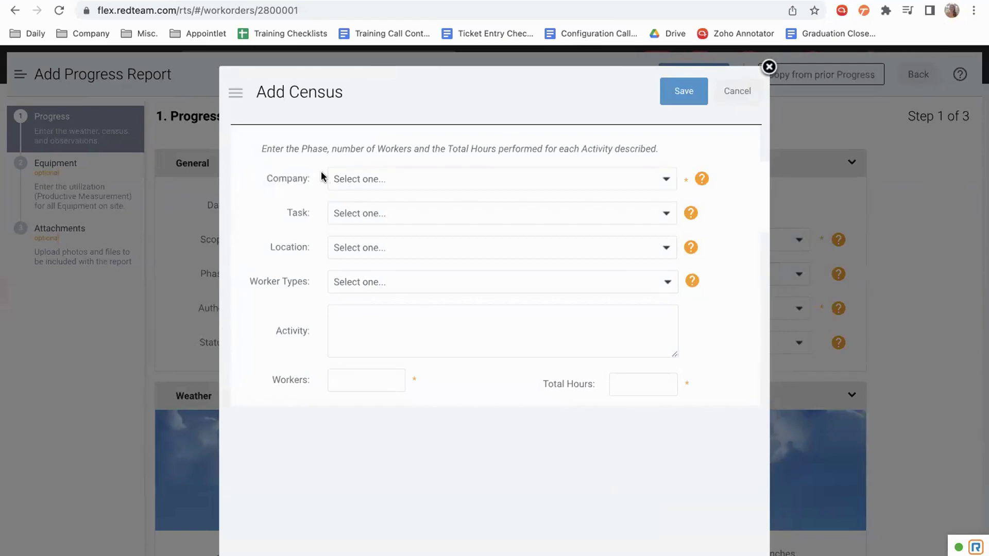
{"action": "left_click", "coordinate": [663, 184]}
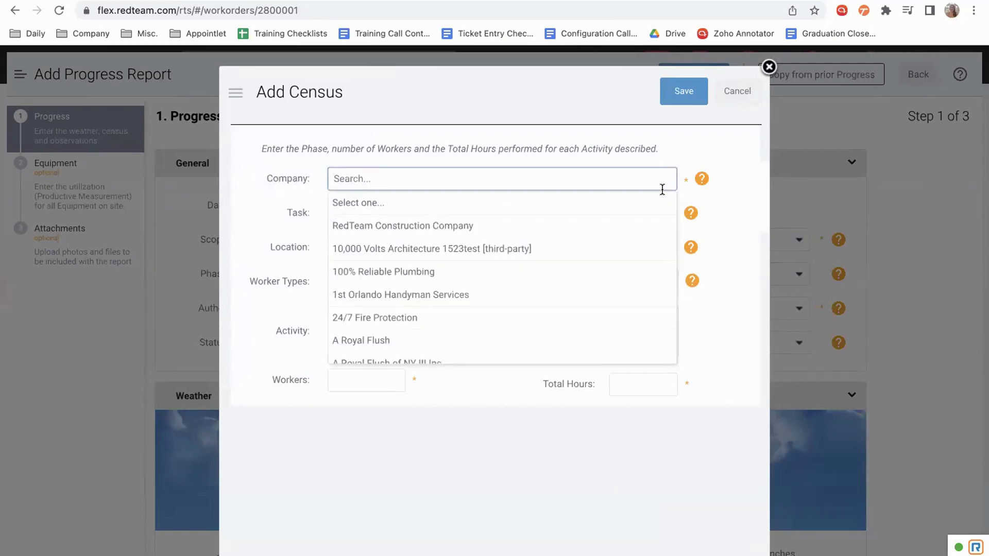
{"action": "left_click", "coordinate": [592, 276]}
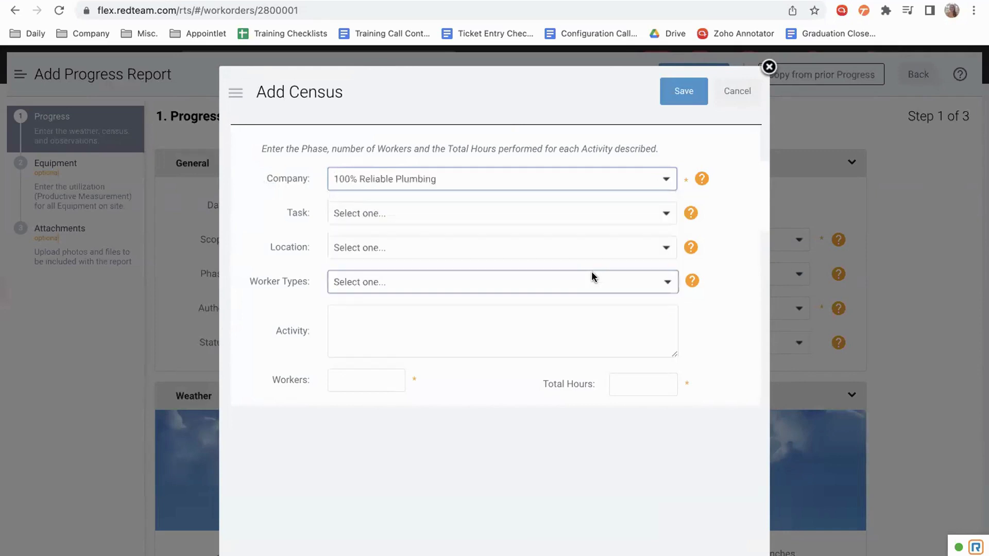
{"action": "left_click", "coordinate": [263, 239]}
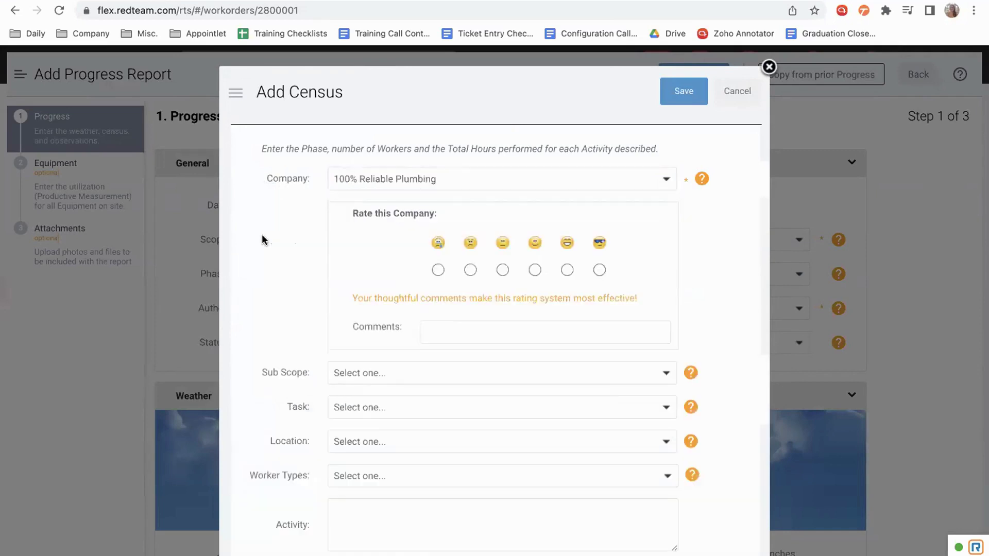
{"action": "scroll", "coordinate": [351, 261], "scroll_direction": "down", "scroll_amount": 3}
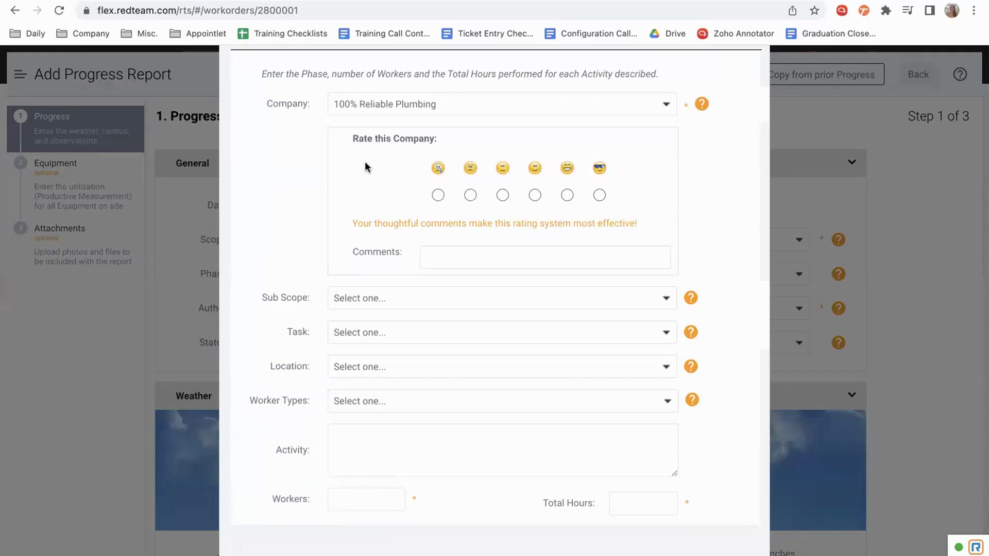
Rate 100% Reliable Plumbing with the fourth of the six smileys and add the comment "Great work!"
{"action": "left_click", "coordinate": [535, 195]}
{"action": "left_click", "coordinate": [477, 267]}
{"action": "left_click", "coordinate": [527, 290]}
{"action": "scroll", "coordinate": [286, 294], "scroll_direction": "down", "scroll_amount": 1}
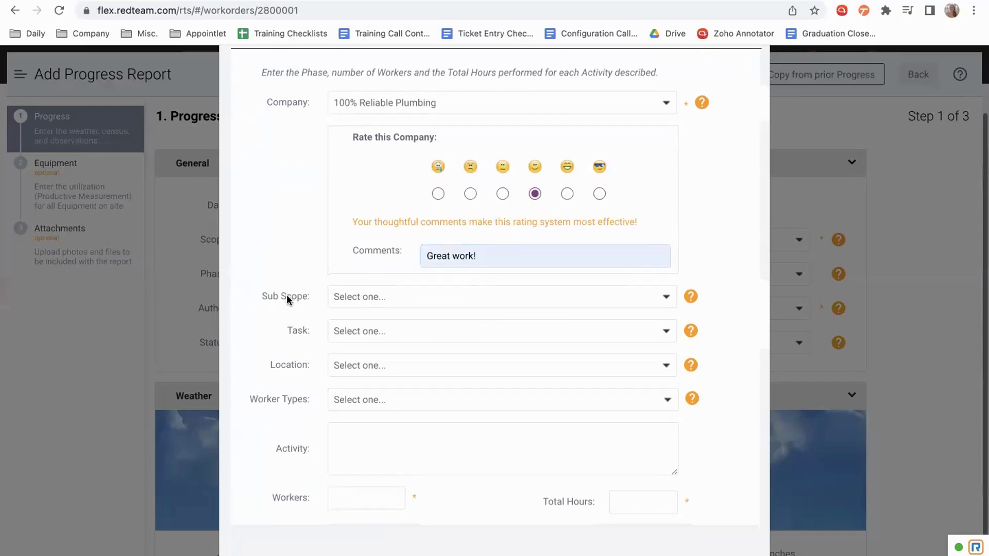
Set the census entry's sub scope to Original - Concrete and its task to Tesing
{"action": "left_click", "coordinate": [669, 295]}
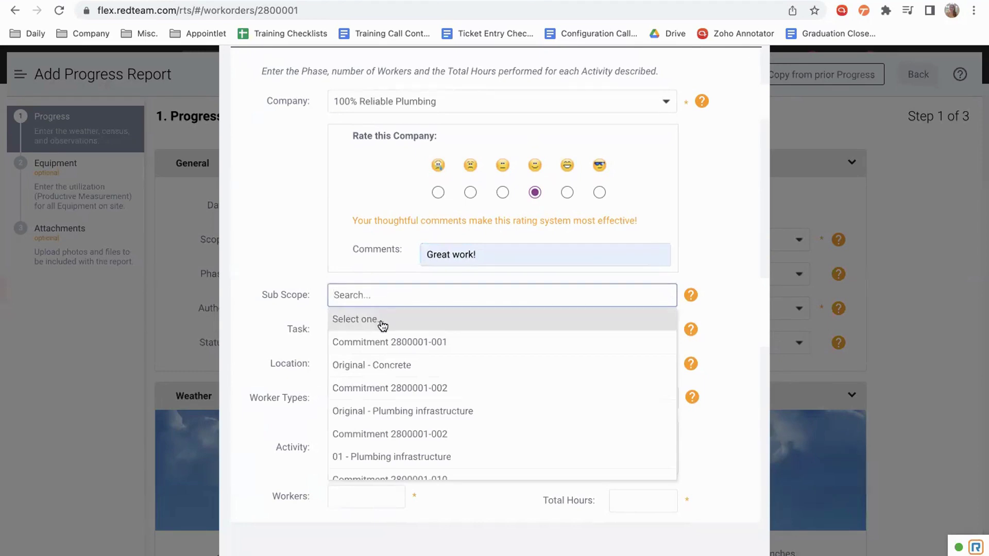
{"action": "left_click", "coordinate": [478, 365]}
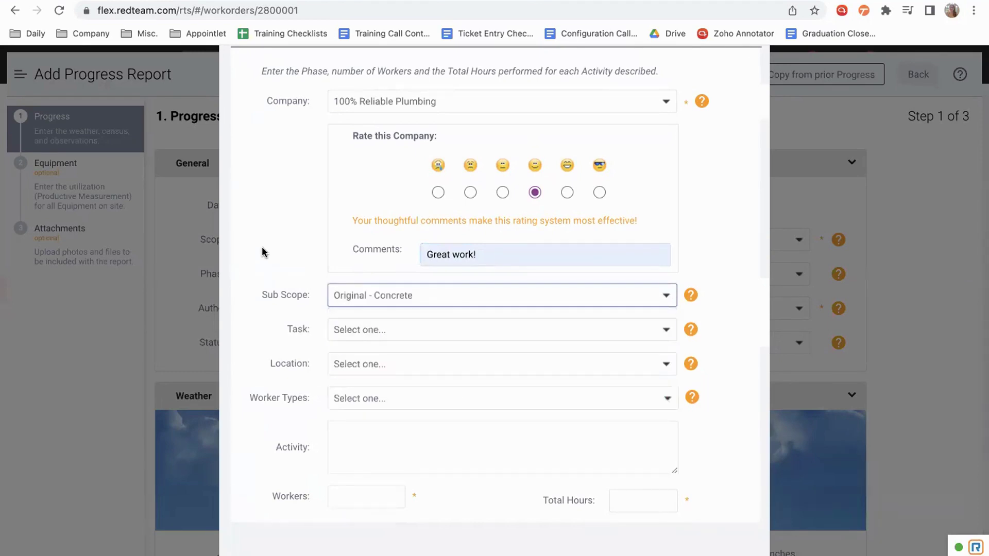
{"action": "left_click", "coordinate": [665, 330]}
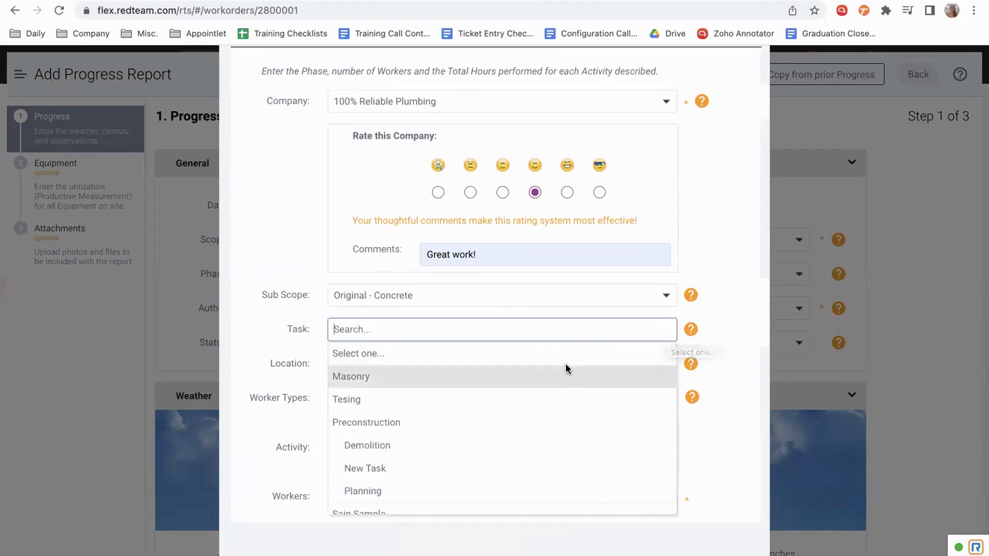
{"action": "scroll", "coordinate": [576, 435], "scroll_direction": "down", "scroll_amount": 1}
{"action": "scroll", "coordinate": [578, 437], "scroll_direction": "down", "scroll_amount": 5}
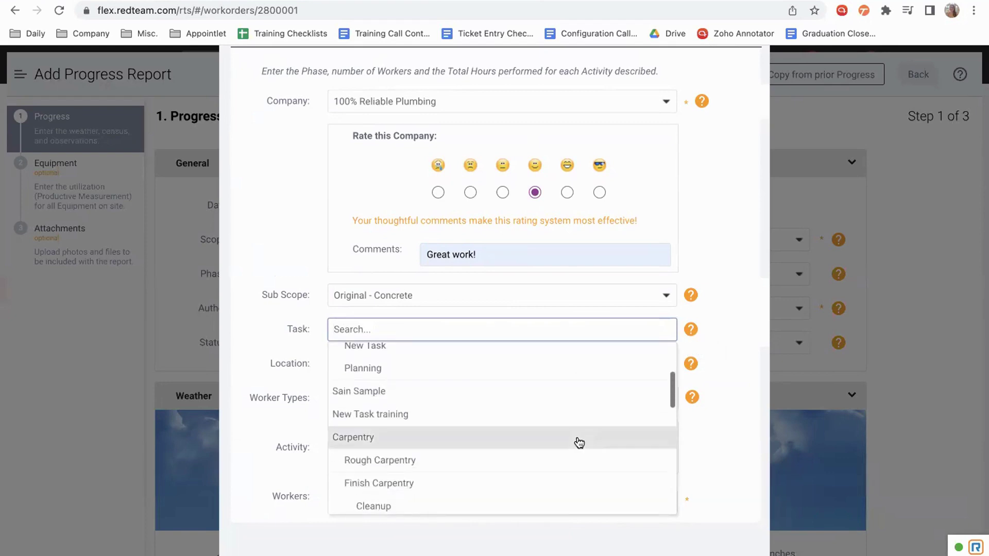
{"action": "scroll", "coordinate": [576, 439], "scroll_direction": "down", "scroll_amount": 2}
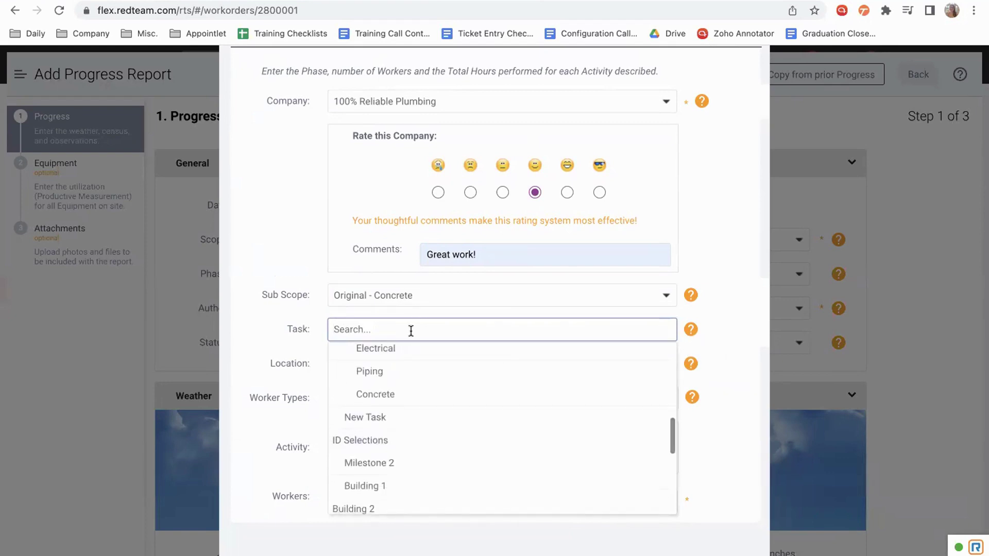
{"action": "type", "text": "Plu"}
{"action": "key", "text": "BackSpace"}
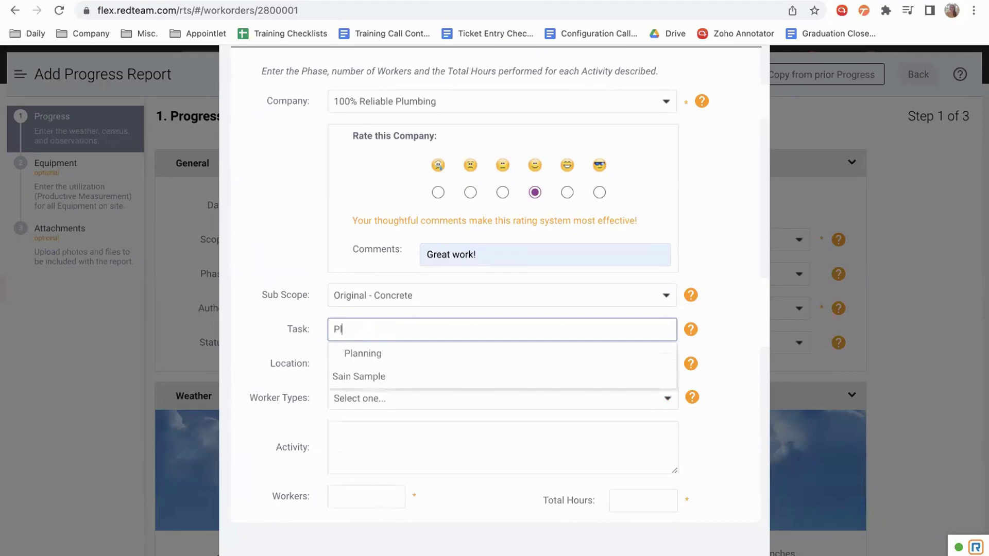
{"action": "key", "text": "BackSpace"}
{"action": "key", "text": "BackSpace"}
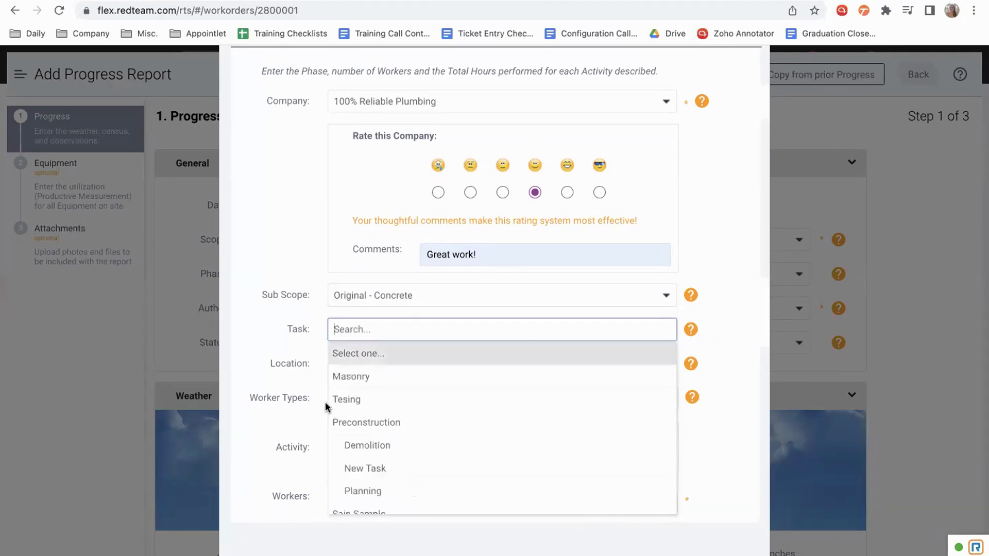
{"action": "left_click", "coordinate": [340, 400]}
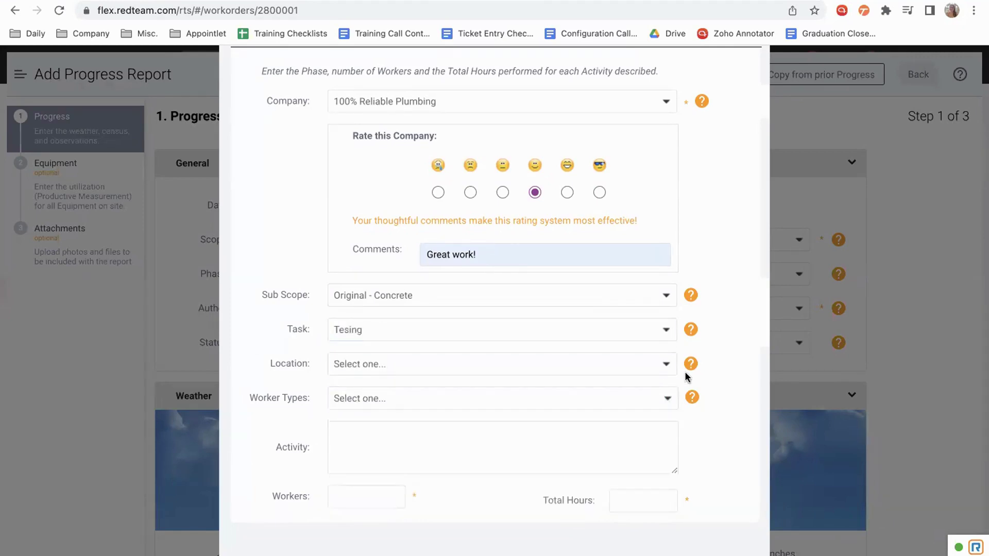
Set the census entry's location to Building 1
{"action": "left_click", "coordinate": [662, 364]}
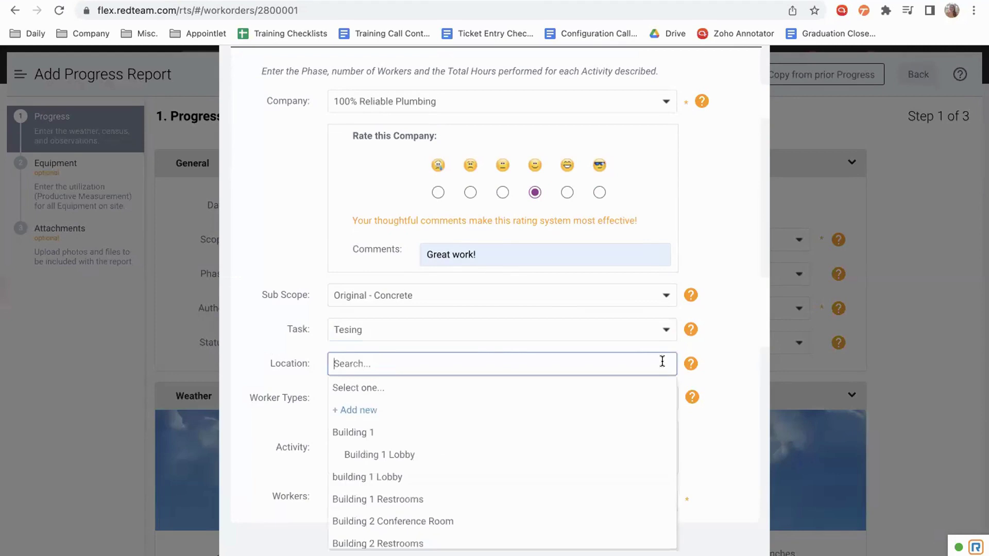
{"action": "left_click", "coordinate": [499, 435]}
{"action": "left_click", "coordinate": [252, 356]}
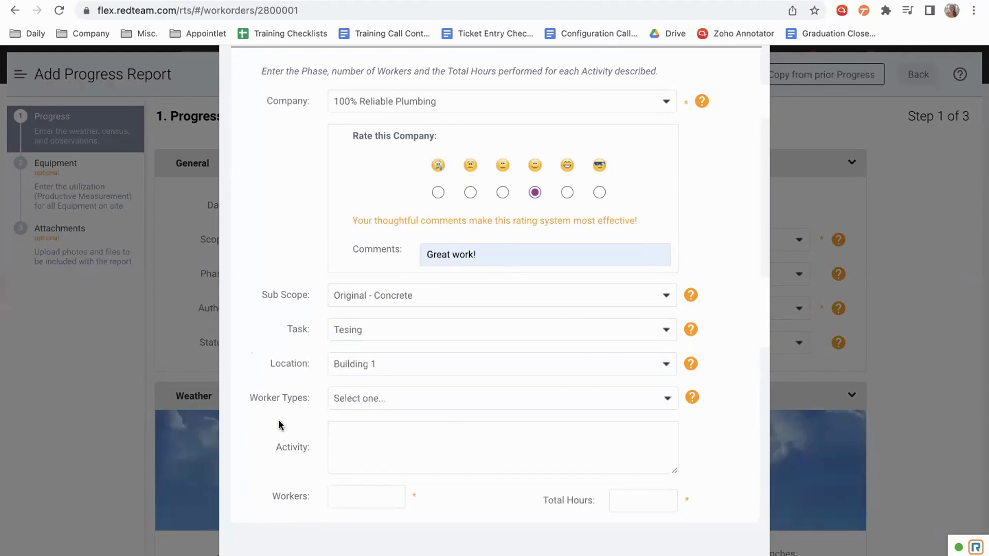
Set the census entry's worker type to Laborer, from the types included in productivity hours
{"action": "left_click", "coordinate": [415, 399]}
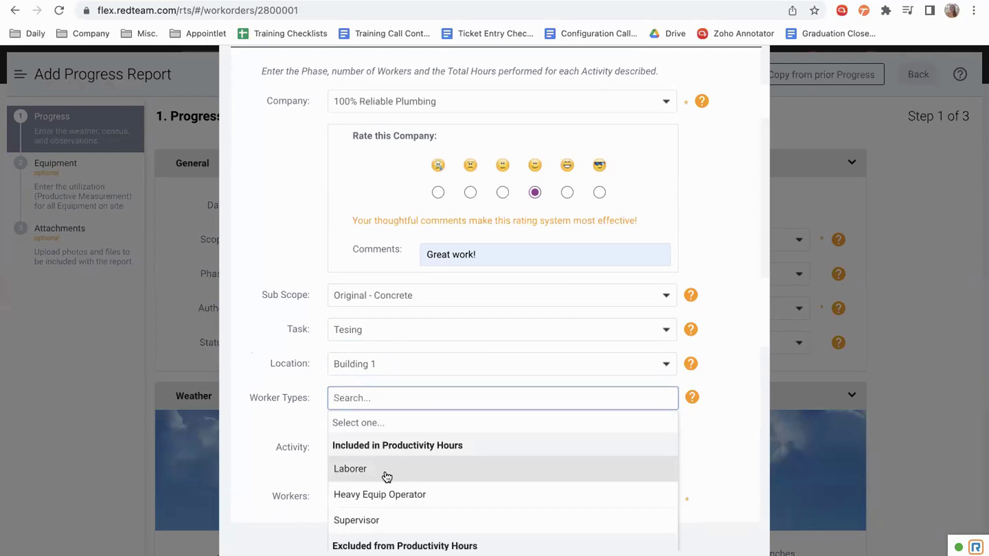
{"action": "scroll", "coordinate": [386, 476], "scroll_direction": "down", "scroll_amount": 2}
{"action": "scroll", "coordinate": [386, 477], "scroll_direction": "up", "scroll_amount": 2}
{"action": "scroll", "coordinate": [387, 476], "scroll_direction": "down", "scroll_amount": 2}
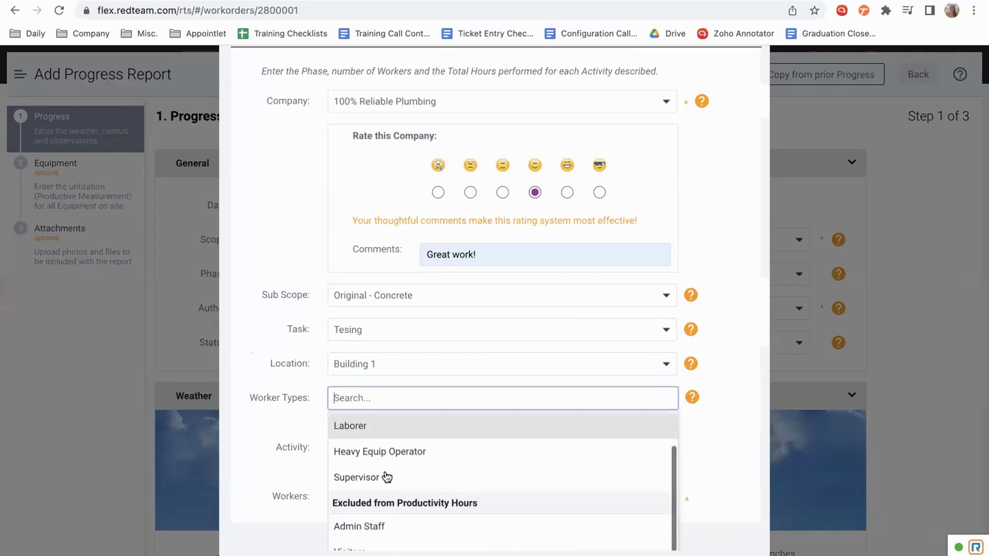
{"action": "scroll", "coordinate": [387, 477], "scroll_direction": "up", "scroll_amount": 1}
{"action": "scroll", "coordinate": [386, 477], "scroll_direction": "up", "scroll_amount": 1}
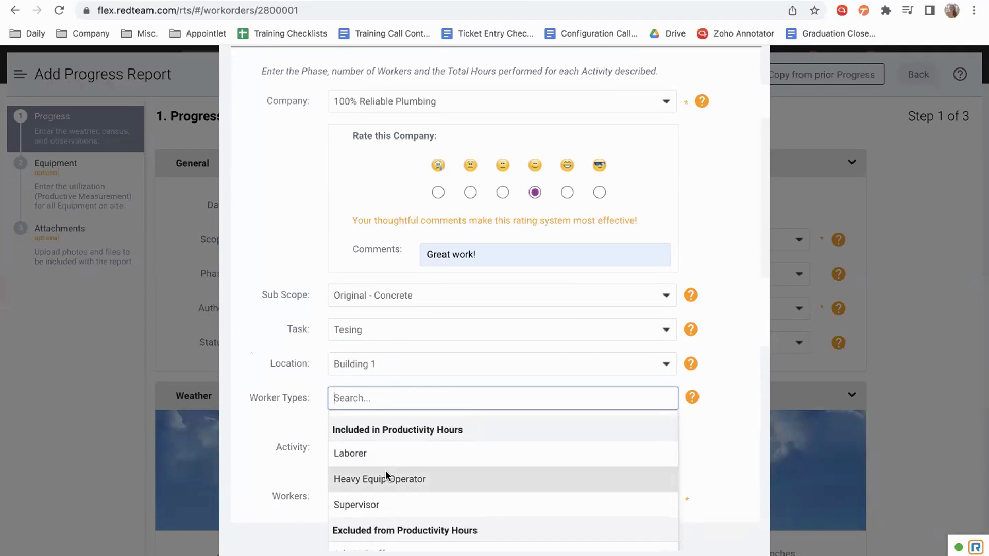
{"action": "scroll", "coordinate": [385, 470], "scroll_direction": "down", "scroll_amount": 1}
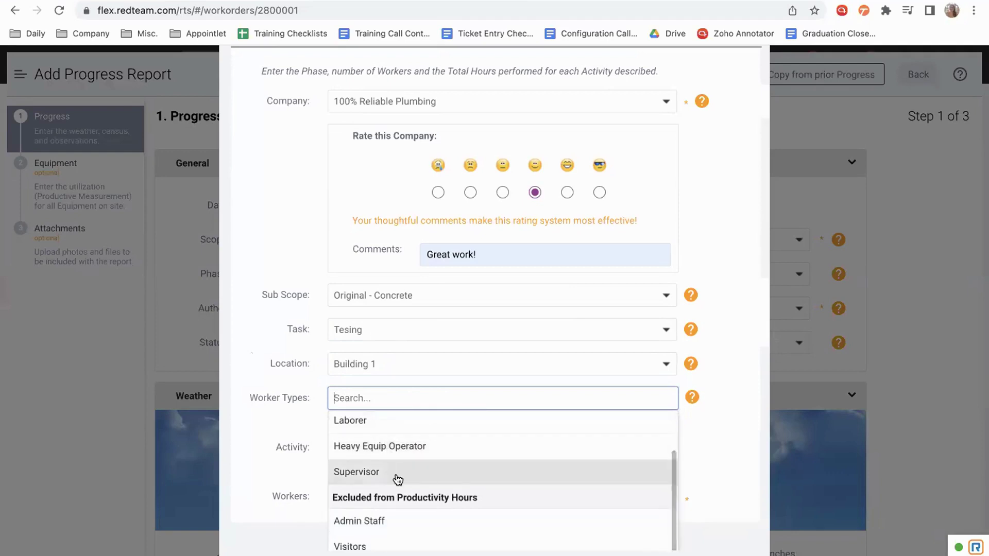
{"action": "scroll", "coordinate": [484, 529], "scroll_direction": "down", "scroll_amount": 1}
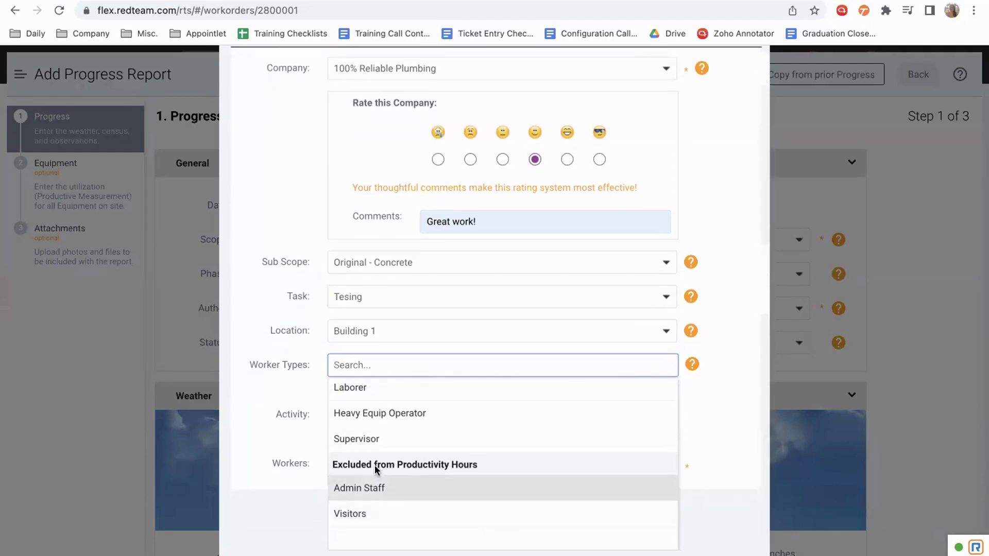
{"action": "scroll", "coordinate": [445, 421], "scroll_direction": "up", "scroll_amount": 1}
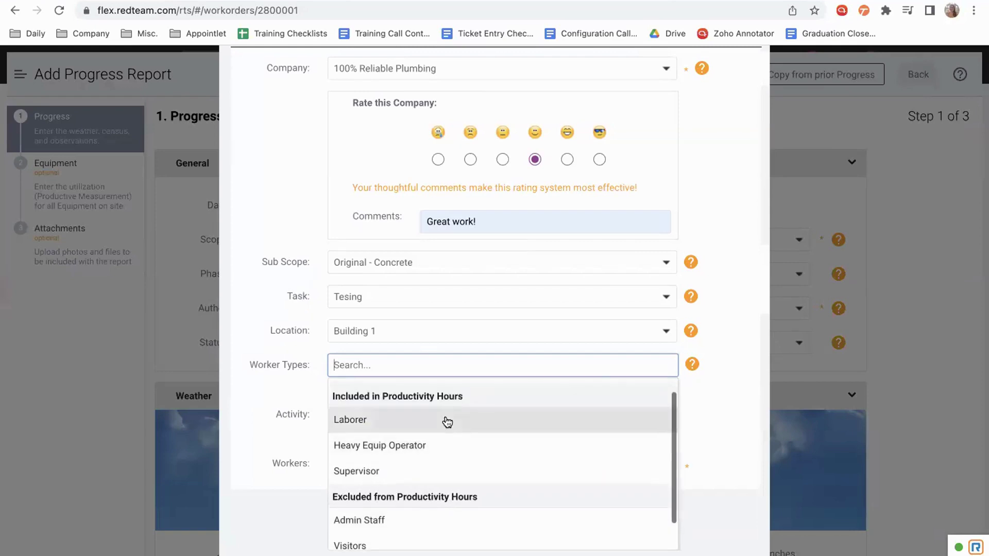
{"action": "left_click", "coordinate": [443, 419]}
Enter the activity "testing" with 2 workers and 16 total hours, and save the census entry
{"action": "left_click", "coordinate": [416, 451]}
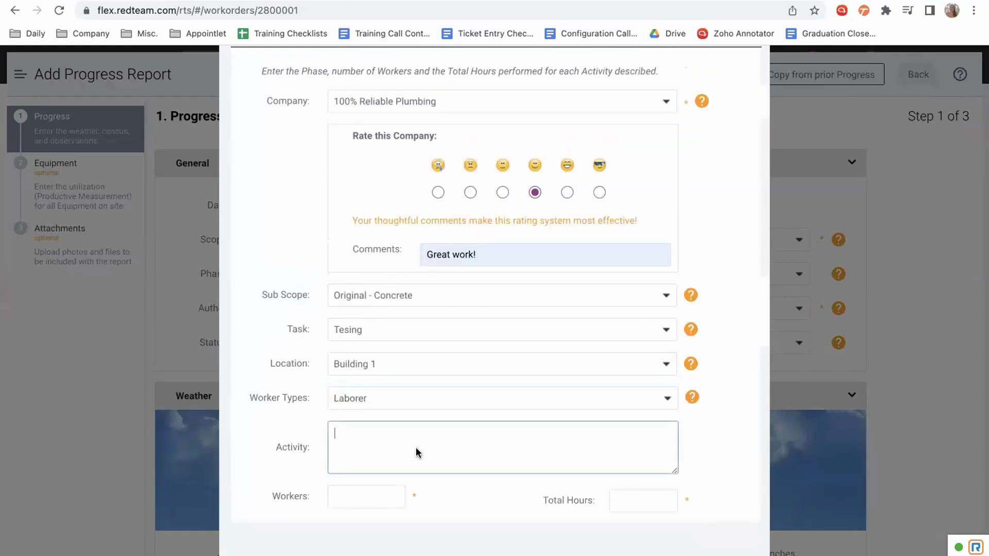
{"action": "type", "text": "testing"}
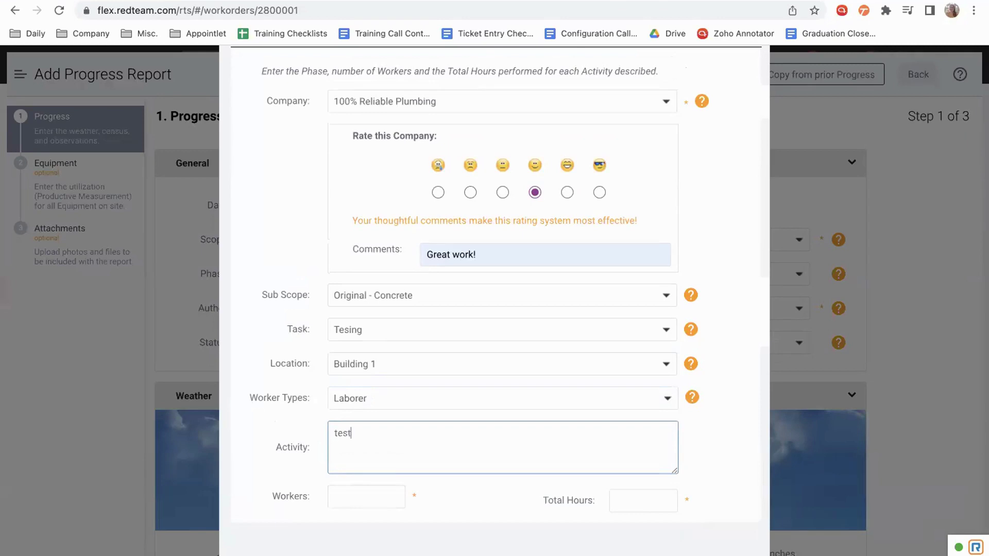
{"action": "left_click", "coordinate": [378, 499]}
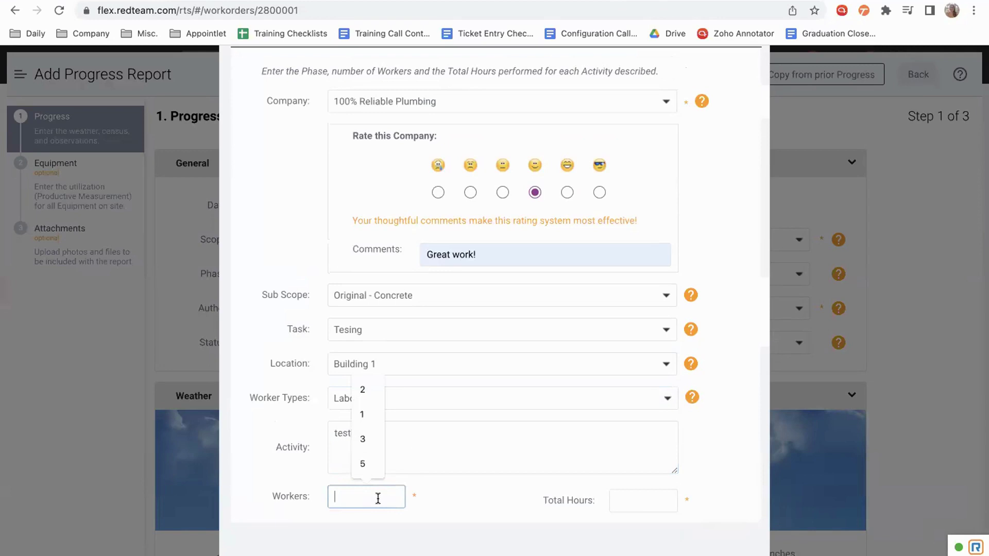
{"action": "type", "text": "2"}
{"action": "left_click", "coordinate": [453, 499]}
{"action": "left_click", "coordinate": [638, 501]}
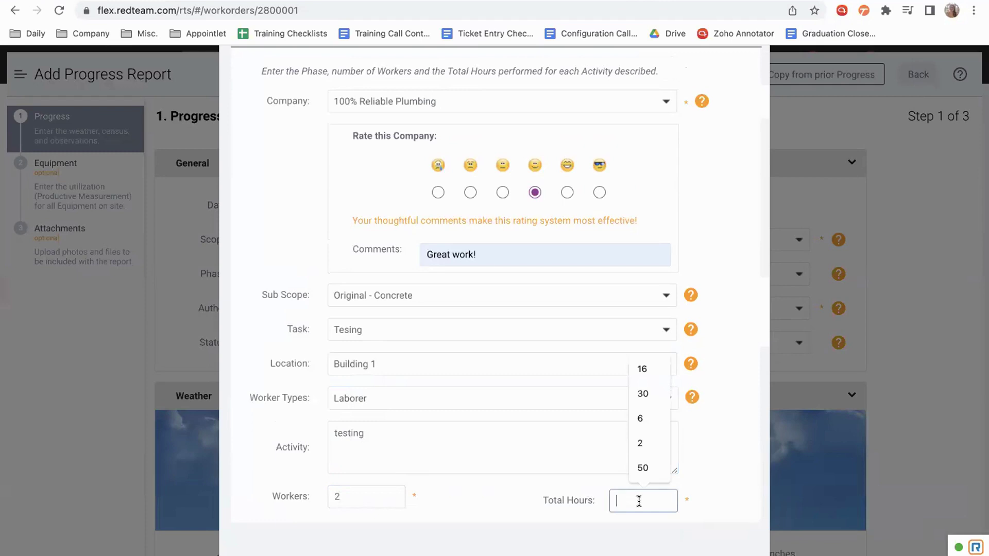
{"action": "type", "text": "16"}
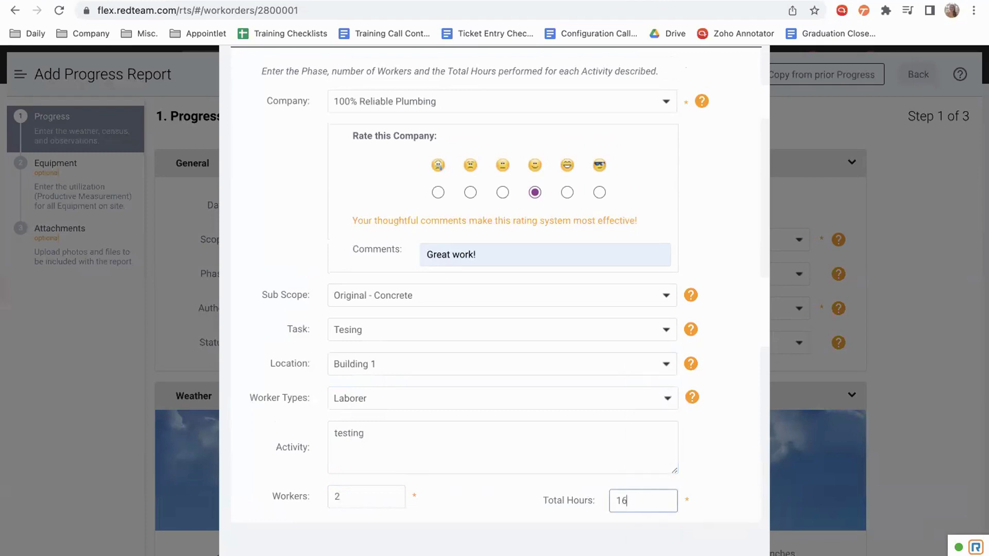
{"action": "left_click", "coordinate": [730, 483]}
{"action": "scroll", "coordinate": [709, 246], "scroll_direction": "up", "scroll_amount": 3}
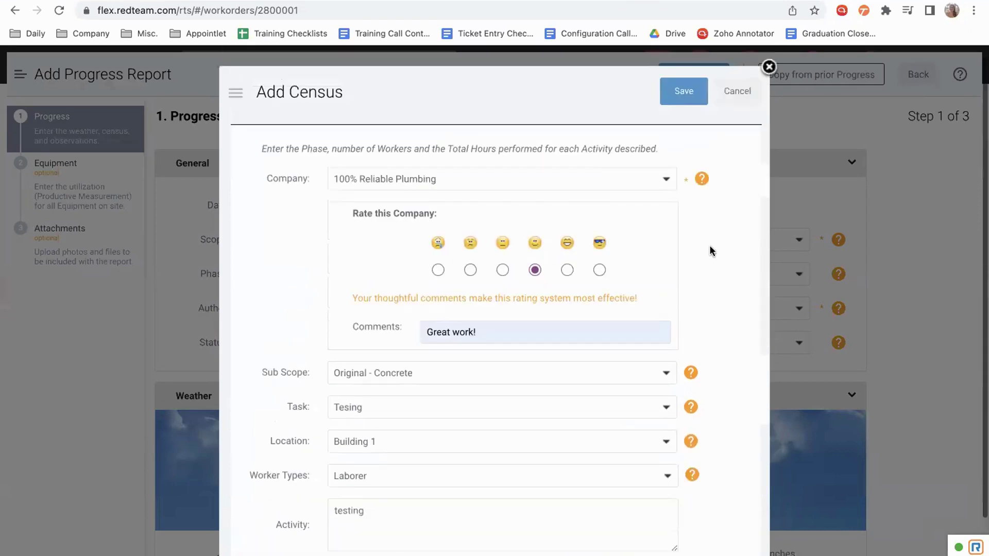
{"action": "left_click", "coordinate": [678, 96]}
Copy only one of the two 10,000 Volts Architecture 1523test census entries from the prior progress report dated 12/15/2022
{"action": "scroll", "coordinate": [242, 452], "scroll_direction": "down", "scroll_amount": 10}
{"action": "scroll", "coordinate": [242, 451], "scroll_direction": "up", "scroll_amount": 2}
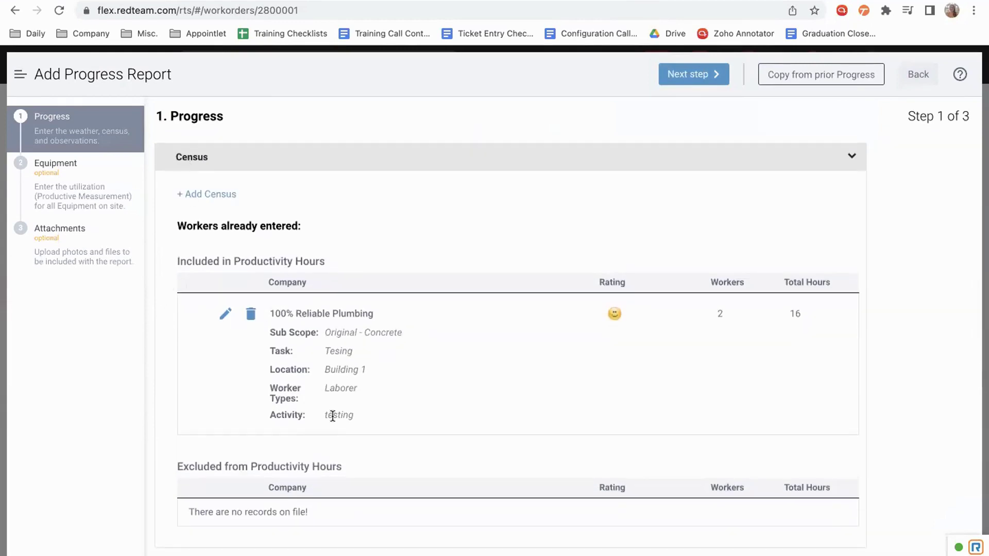
{"action": "scroll", "coordinate": [332, 417], "scroll_direction": "down", "scroll_amount": 1}
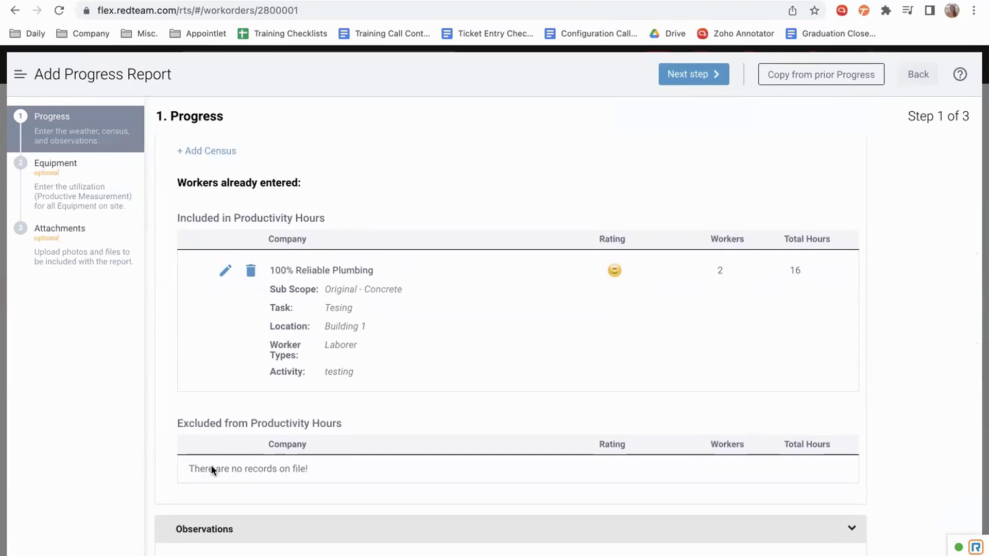
{"action": "scroll", "coordinate": [387, 470], "scroll_direction": "up", "scroll_amount": 3}
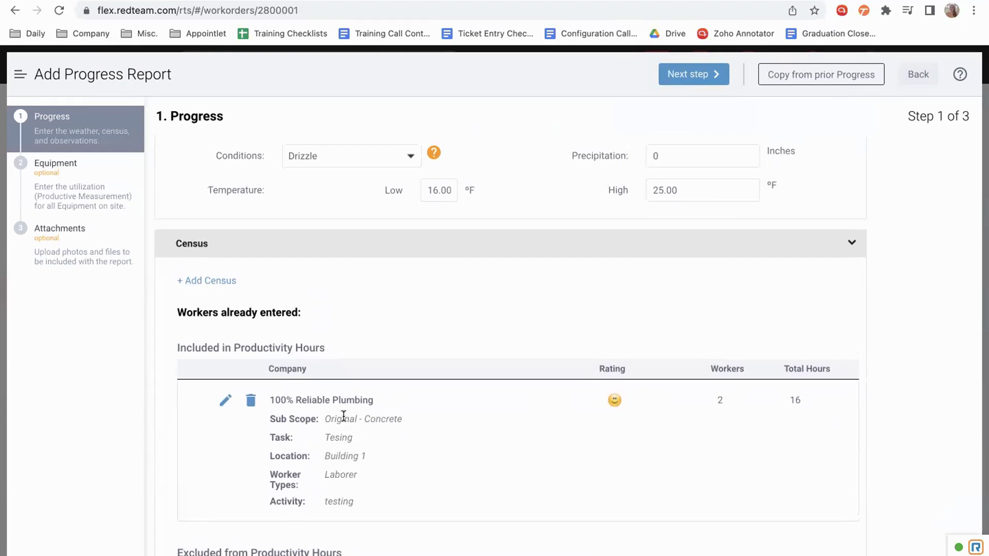
{"action": "left_click", "coordinate": [836, 78]}
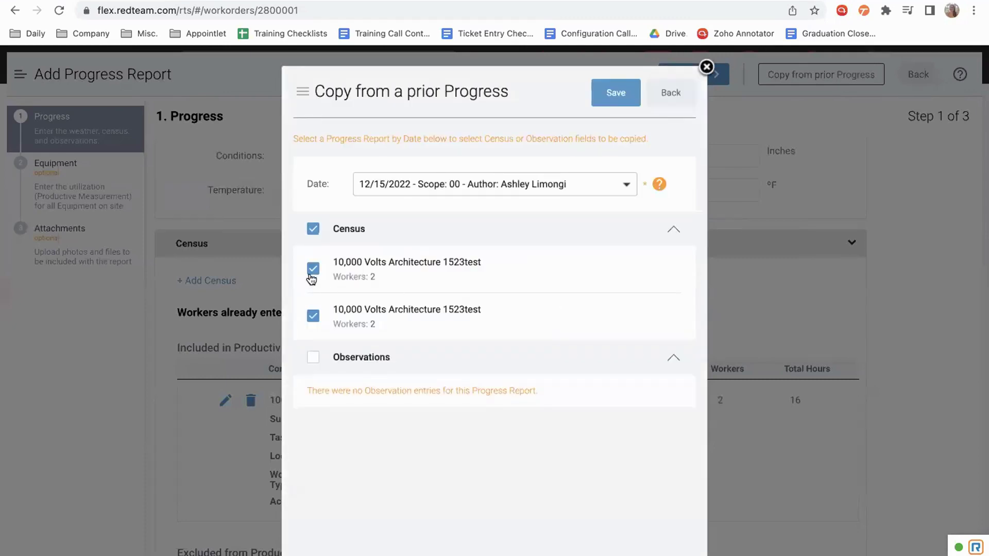
{"action": "left_click", "coordinate": [313, 230]}
{"action": "left_click", "coordinate": [313, 269]}
{"action": "left_click", "coordinate": [620, 98]}
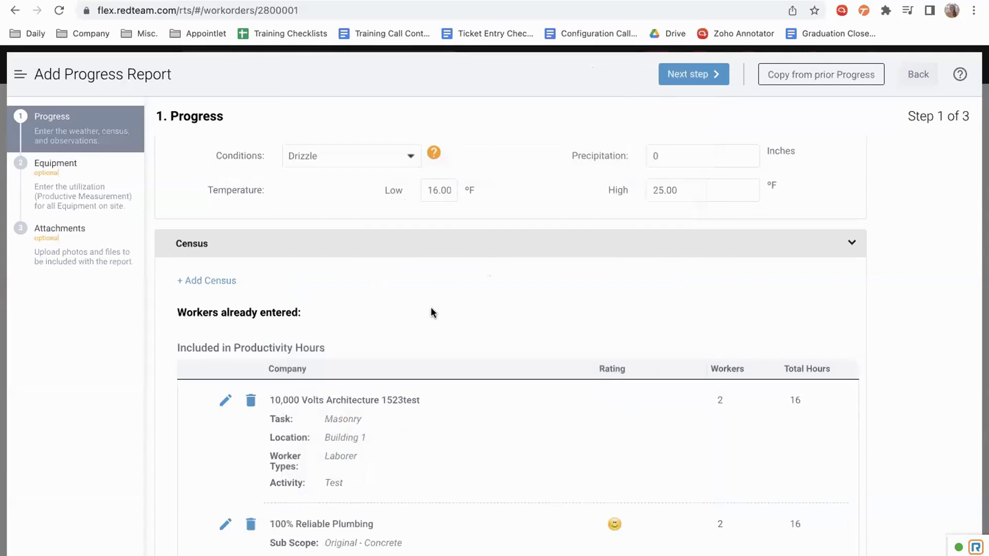
Open the copied 10,000 Volts Architecture 1523test census entry for editing
{"action": "scroll", "coordinate": [430, 313], "scroll_direction": "down", "scroll_amount": 3}
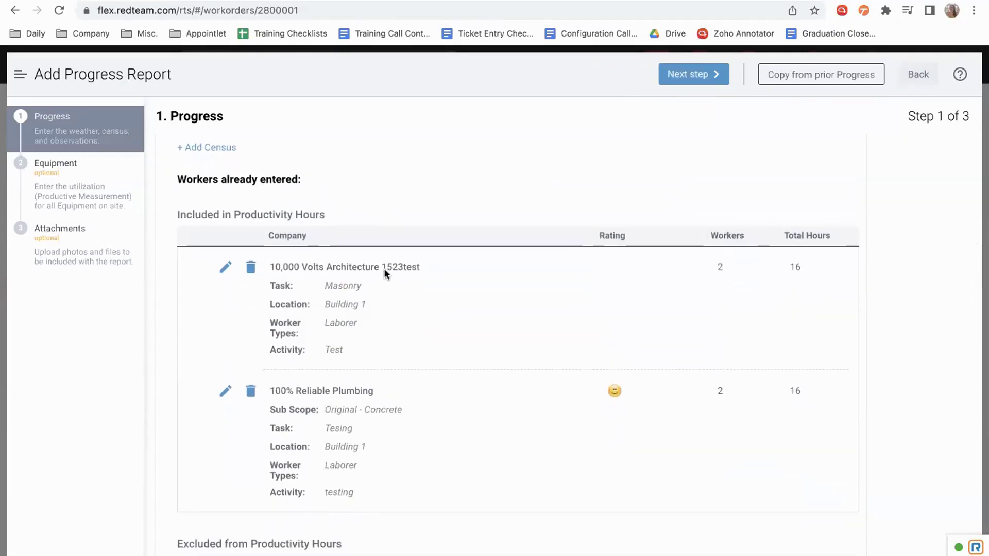
{"action": "left_click", "coordinate": [224, 271]}
{"action": "scroll", "coordinate": [618, 429], "scroll_direction": "down", "scroll_amount": 6}
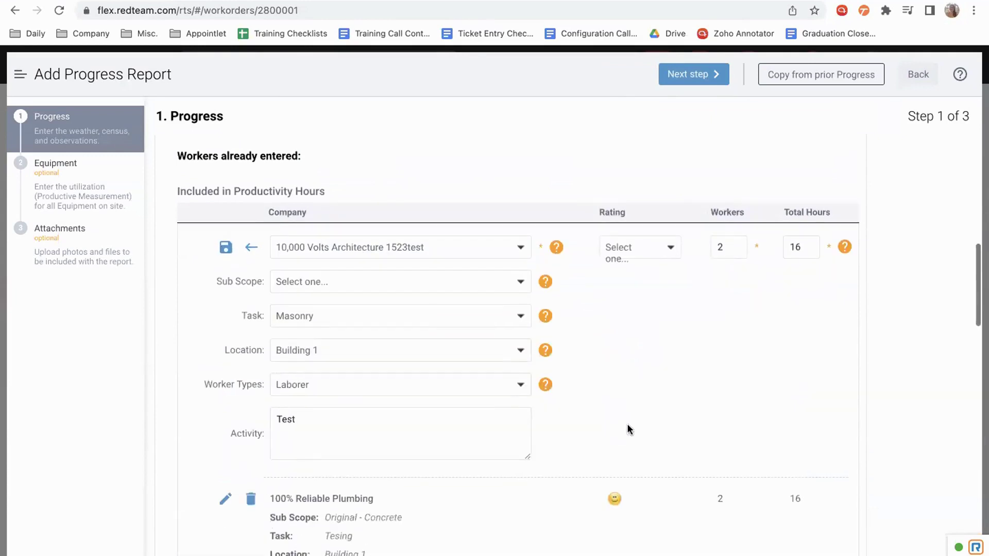
Review the rating, workers and total hours of the copied 10,000 Volts Architecture 1523test census entry, and save the entry
{"action": "scroll", "coordinate": [627, 429], "scroll_direction": "up", "scroll_amount": 6}
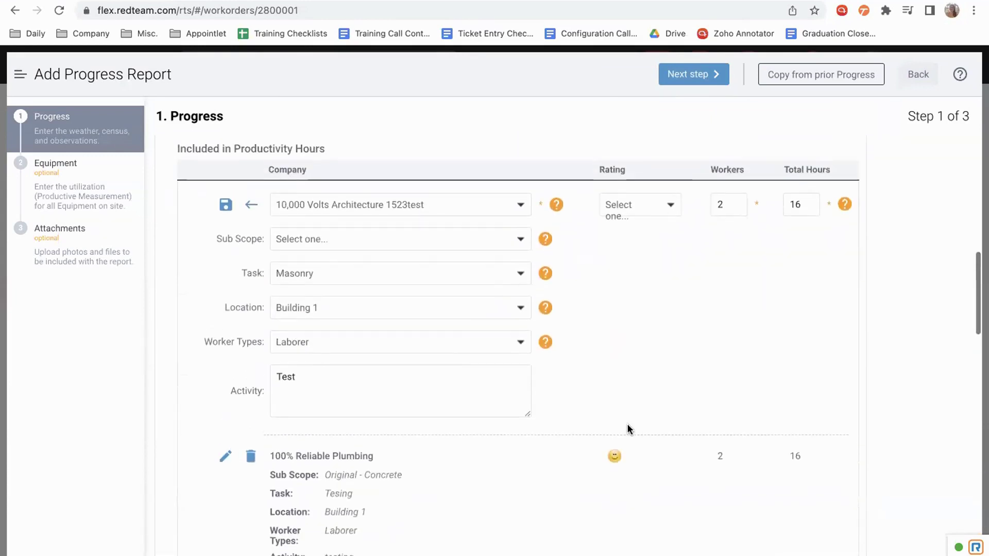
{"action": "left_click", "coordinate": [731, 218]}
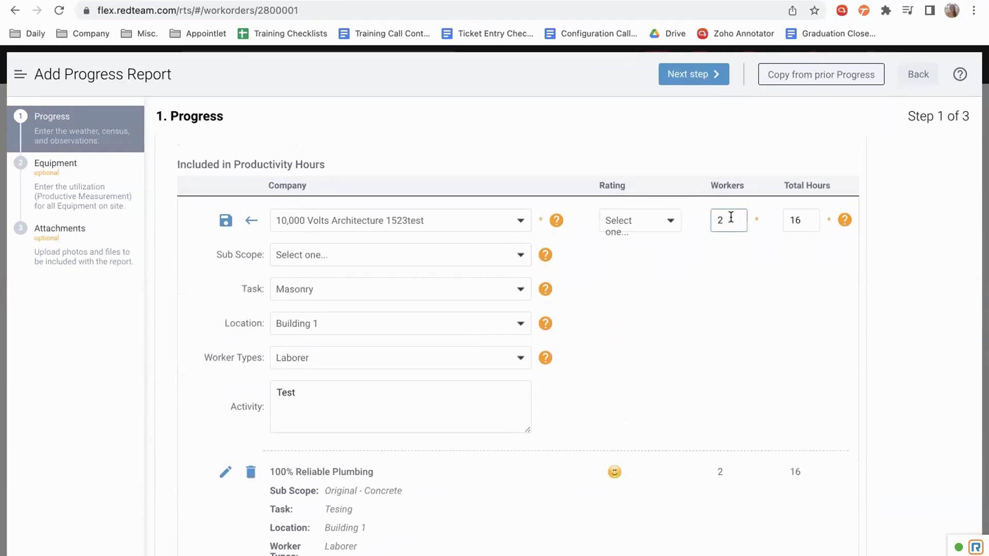
{"action": "double_click", "coordinate": [809, 223]}
{"action": "left_click", "coordinate": [670, 219]}
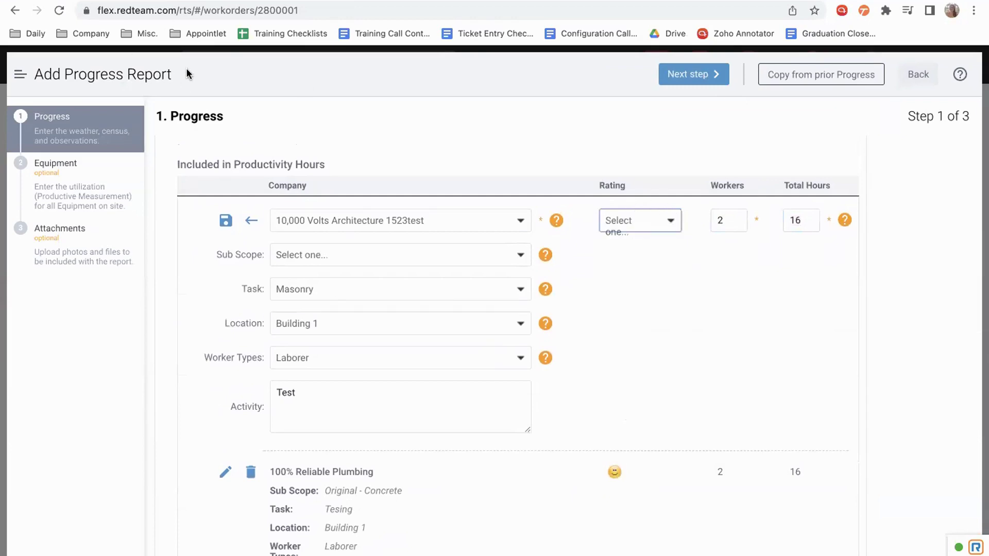
{"action": "scroll", "coordinate": [610, 141], "scroll_direction": "down", "scroll_amount": 6}
{"action": "scroll", "coordinate": [610, 141], "scroll_direction": "up", "scroll_amount": 13}
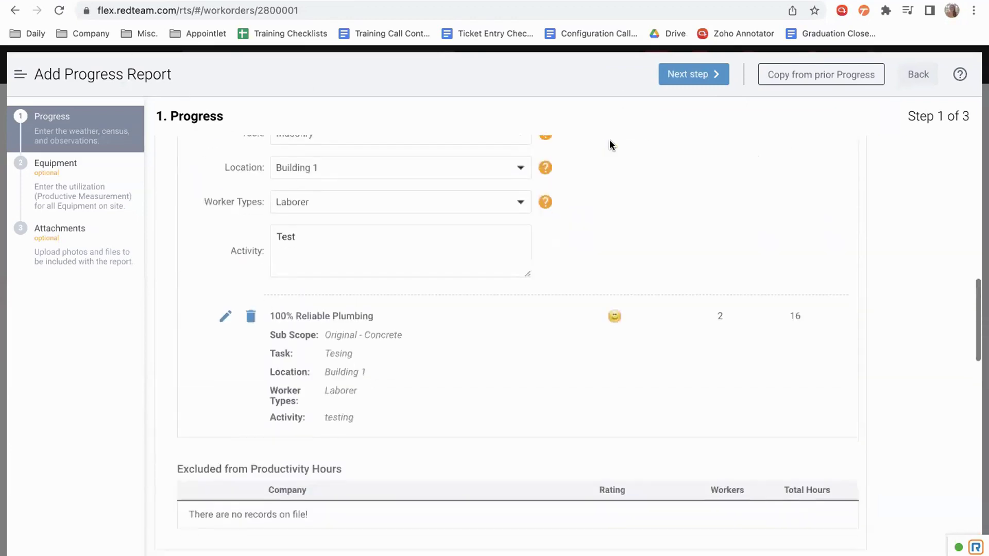
{"action": "scroll", "coordinate": [610, 140], "scroll_direction": "down", "scroll_amount": 8}
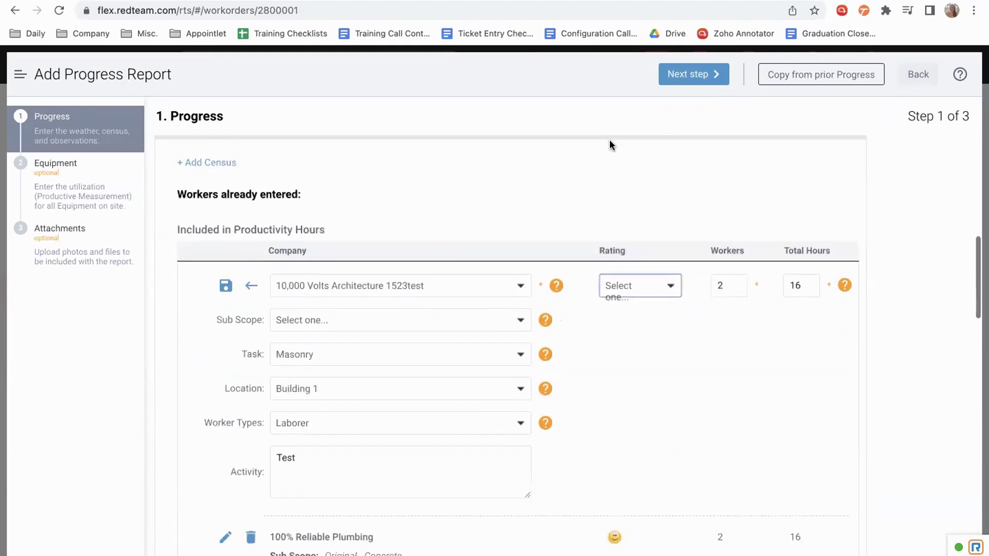
{"action": "left_click", "coordinate": [226, 214]}
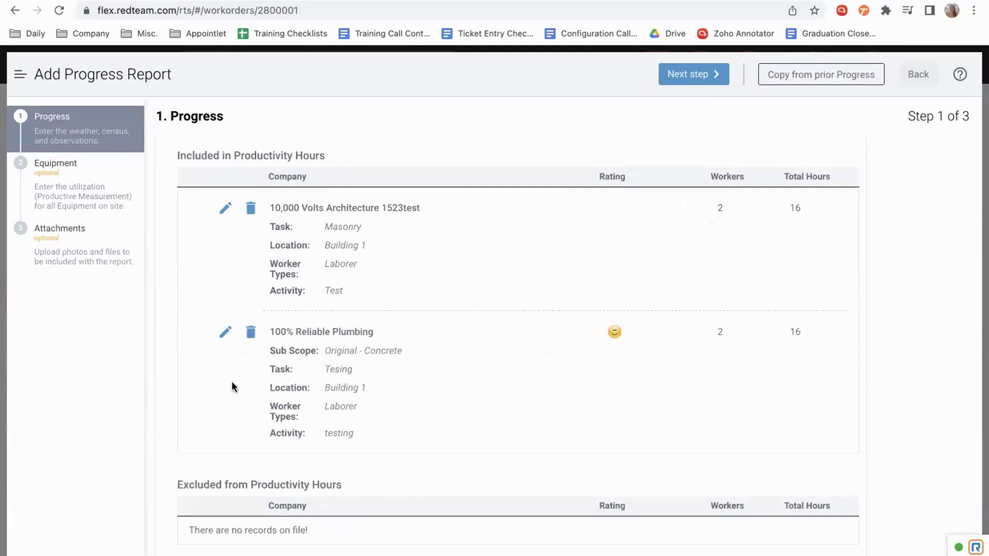
Examine the General fields in the Observations section, including general comments, delays in work progress, deliveries and project manager comments
{"action": "scroll", "coordinate": [232, 387], "scroll_direction": "down", "scroll_amount": 8}
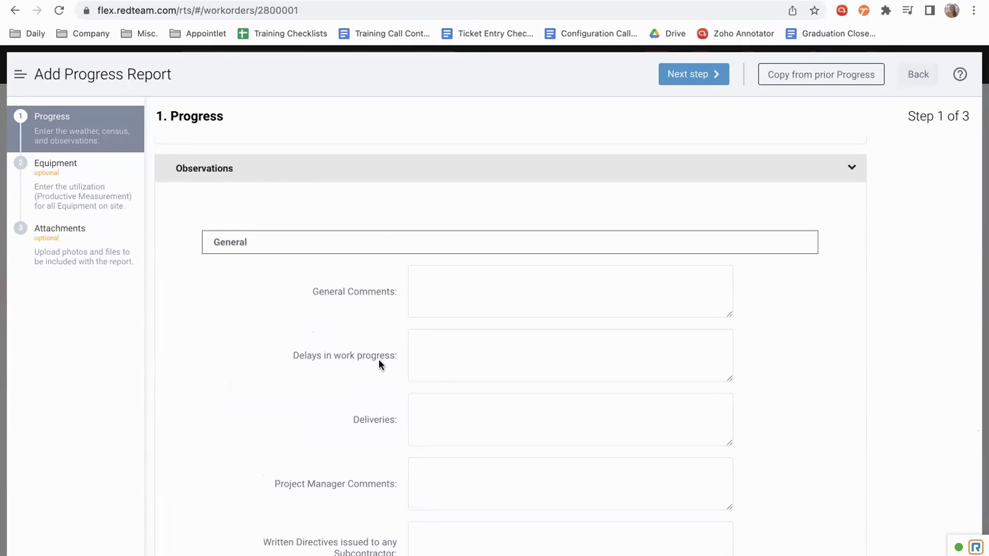
{"action": "scroll", "coordinate": [347, 538], "scroll_direction": "down", "scroll_amount": 2}
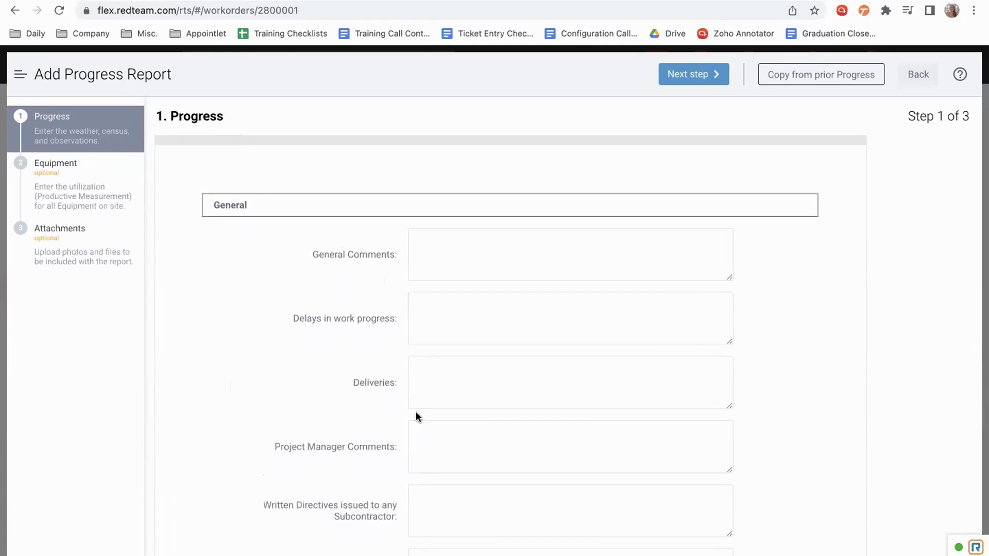
{"action": "left_click", "coordinate": [468, 252]}
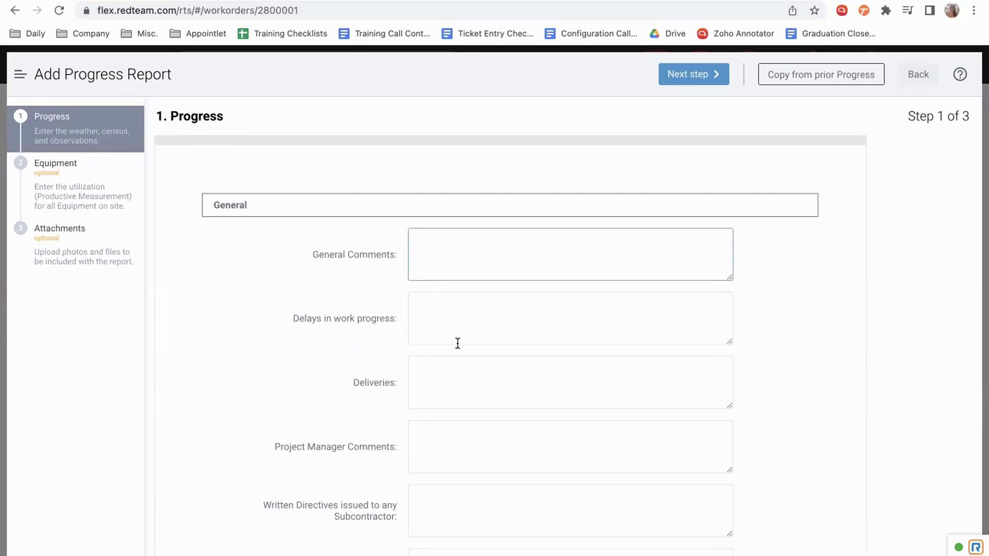
{"action": "left_click", "coordinate": [494, 331]}
{"action": "left_click", "coordinate": [498, 387]}
{"action": "scroll", "coordinate": [286, 436], "scroll_direction": "down", "scroll_amount": 4}
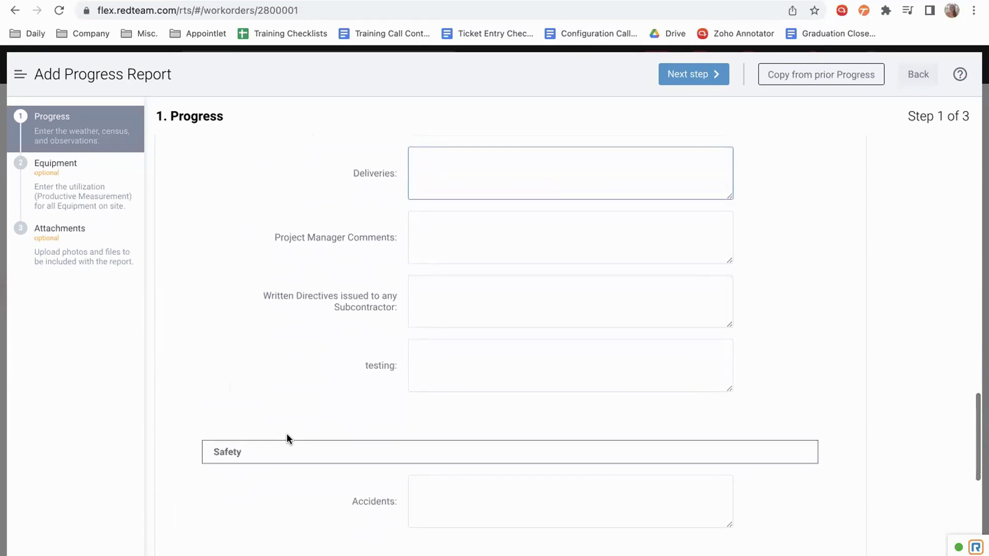
{"action": "left_click", "coordinate": [447, 227]}
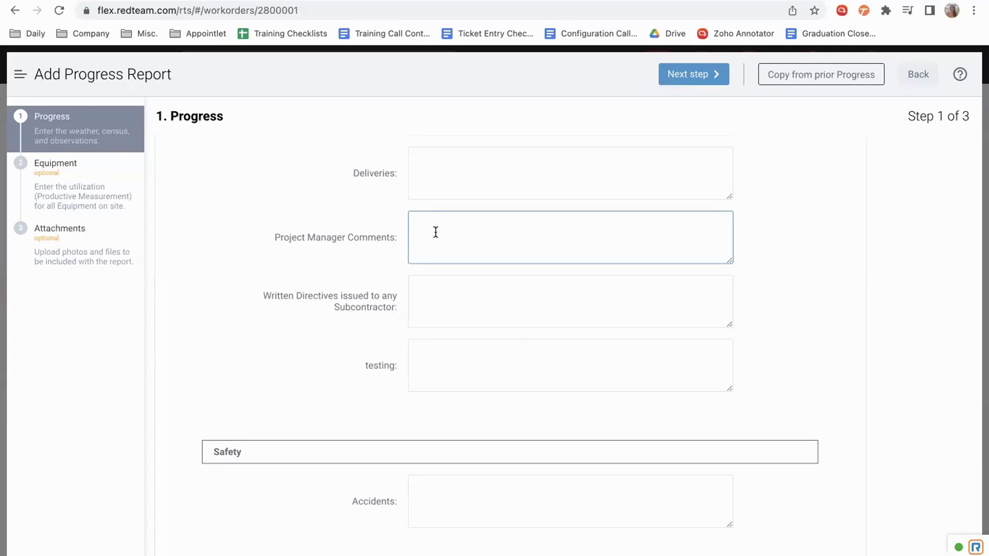
Check the lock marker beside the Near Miss Accidents field and review the Safety, Quality, Equipment and Type observation categories
{"action": "scroll", "coordinate": [342, 360], "scroll_direction": "down", "scroll_amount": 7}
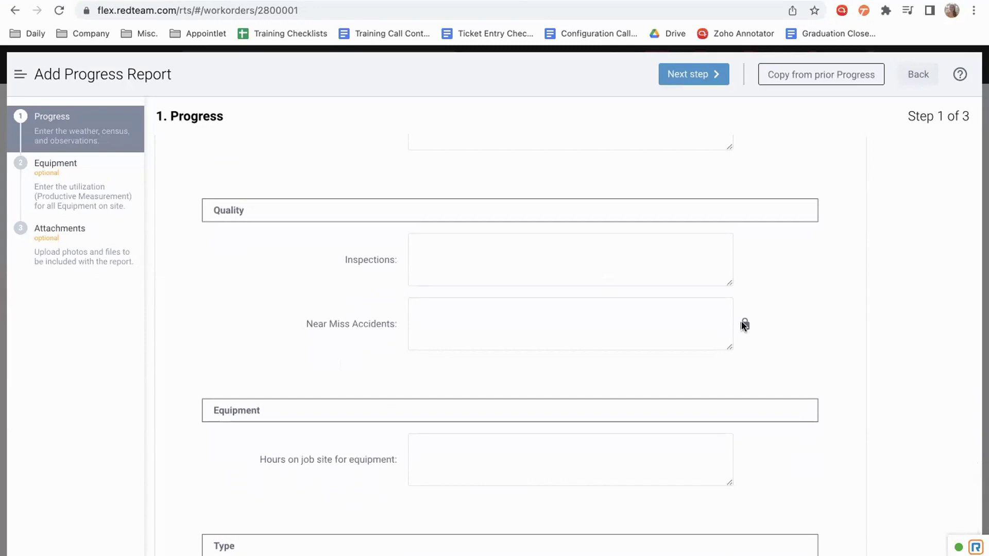
{"action": "mouse_move", "coordinate": [744, 326]}
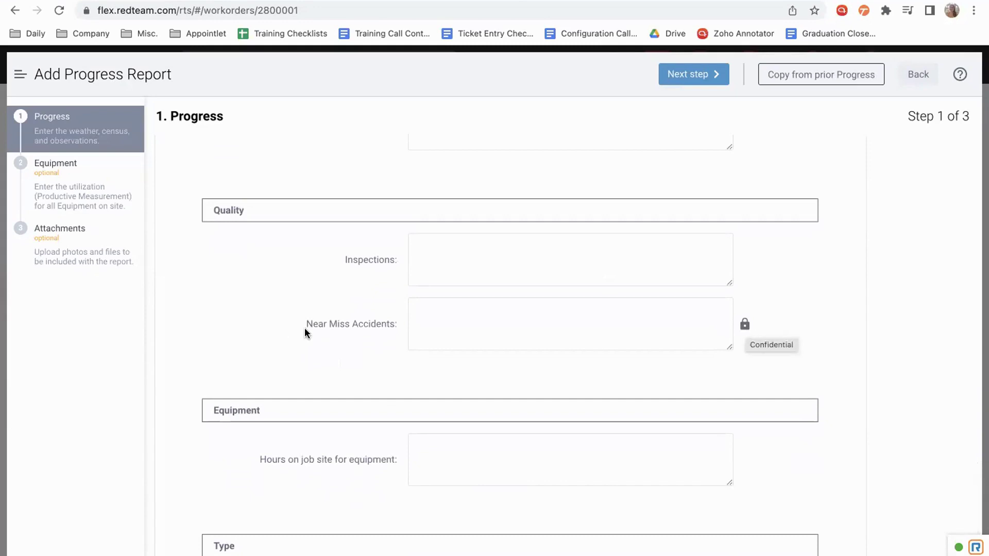
{"action": "left_click", "coordinate": [453, 310]}
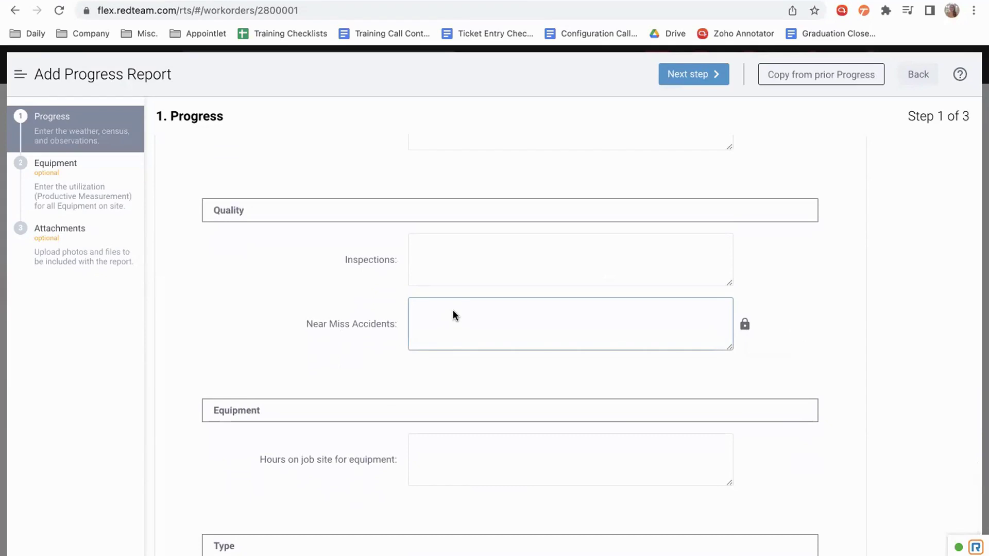
{"action": "left_click", "coordinate": [807, 296]}
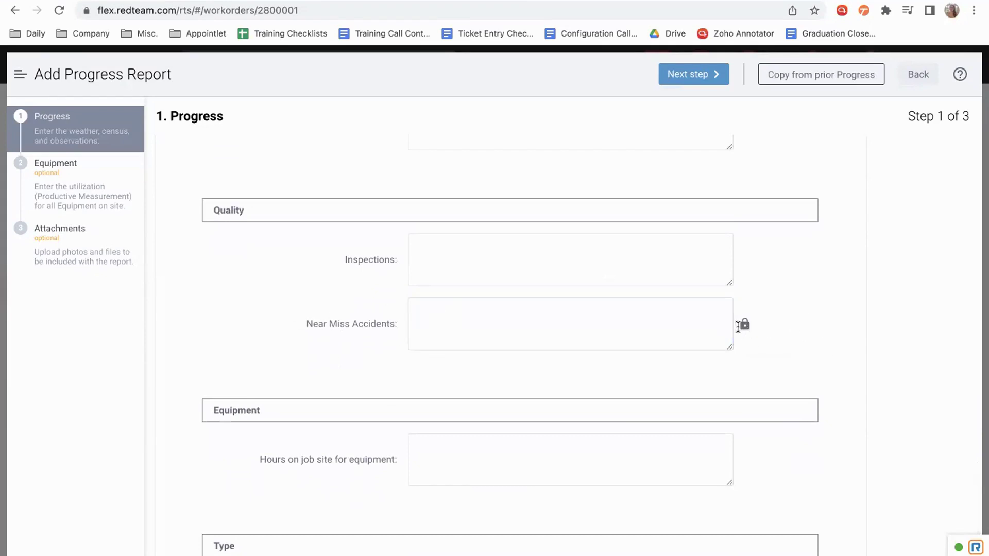
{"action": "left_click", "coordinate": [482, 312]}
{"action": "left_click", "coordinate": [779, 289]}
{"action": "scroll", "coordinate": [419, 221], "scroll_direction": "up", "scroll_amount": 7}
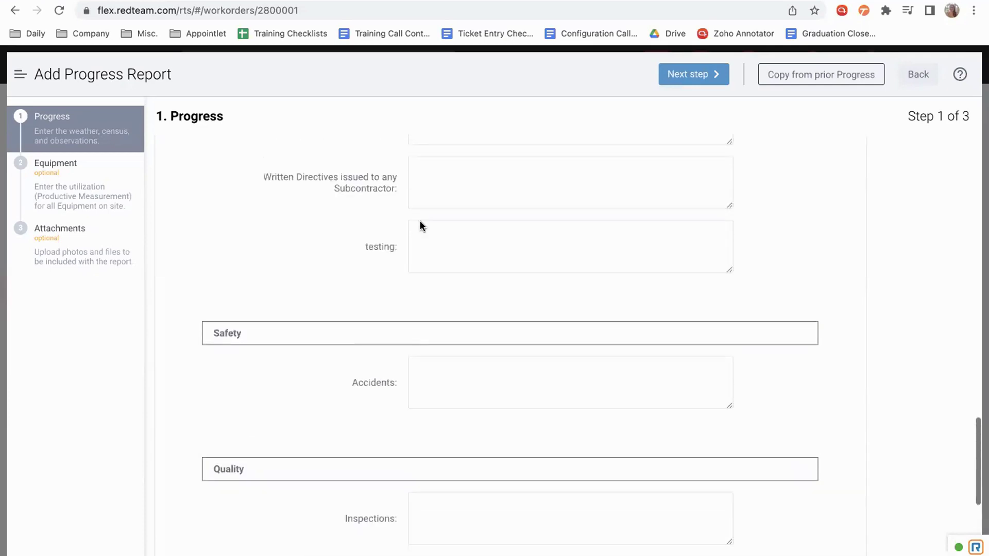
{"action": "scroll", "coordinate": [420, 220], "scroll_direction": "up", "scroll_amount": 1}
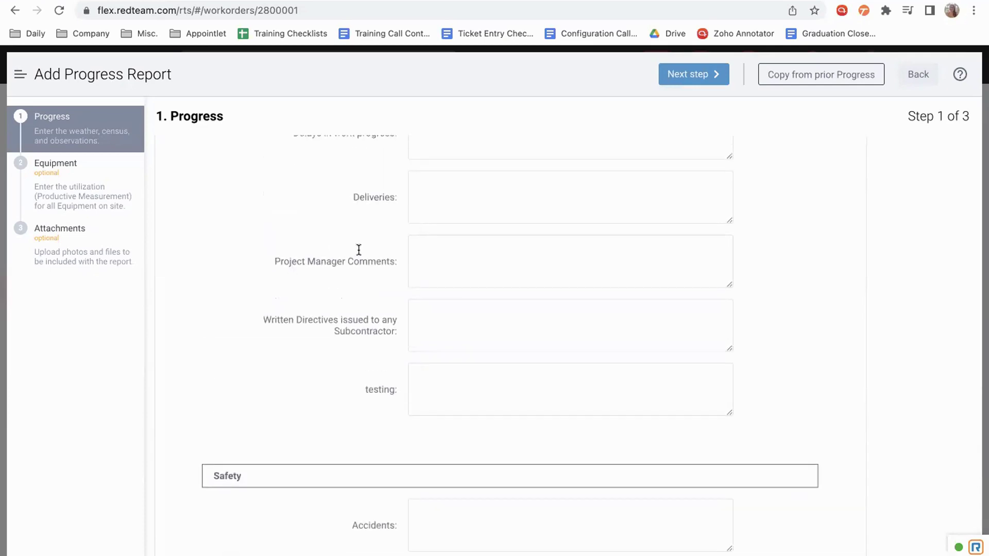
{"action": "scroll", "coordinate": [584, 314], "scroll_direction": "down", "scroll_amount": 10}
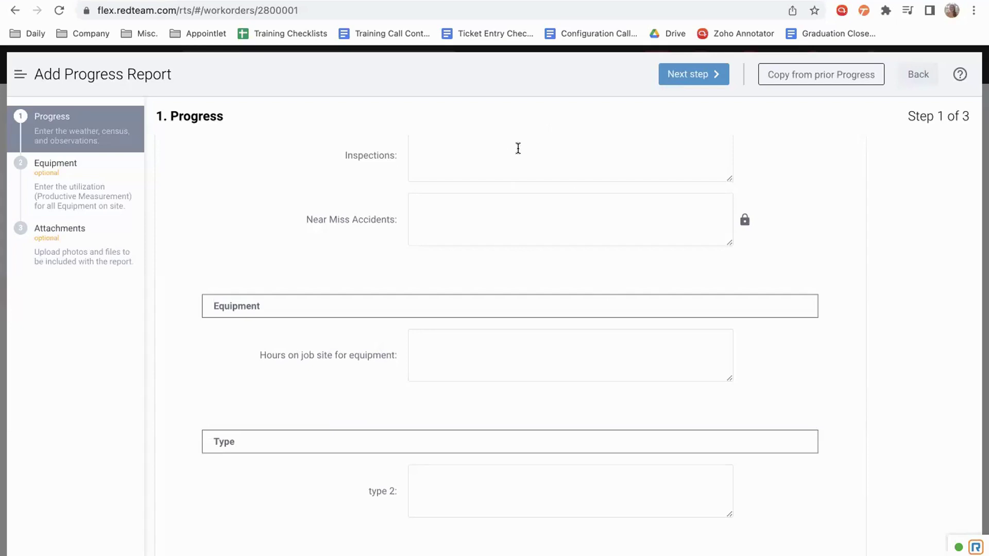
{"action": "scroll", "coordinate": [543, 186], "scroll_direction": "up", "scroll_amount": 2}
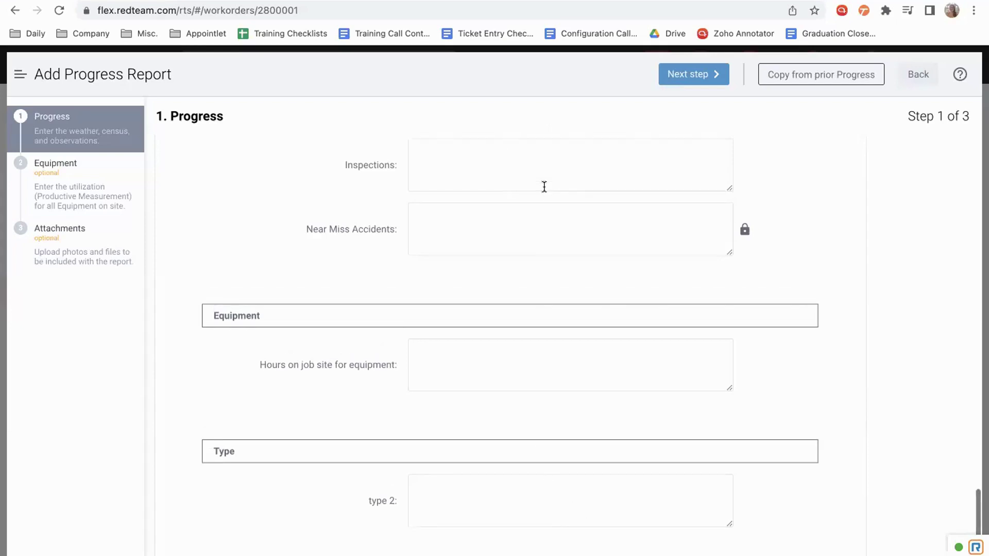
Proceed to the Equipment step and save a utilization of 4 hours for the company-owned Sample equipment
{"action": "left_click", "coordinate": [692, 74]}
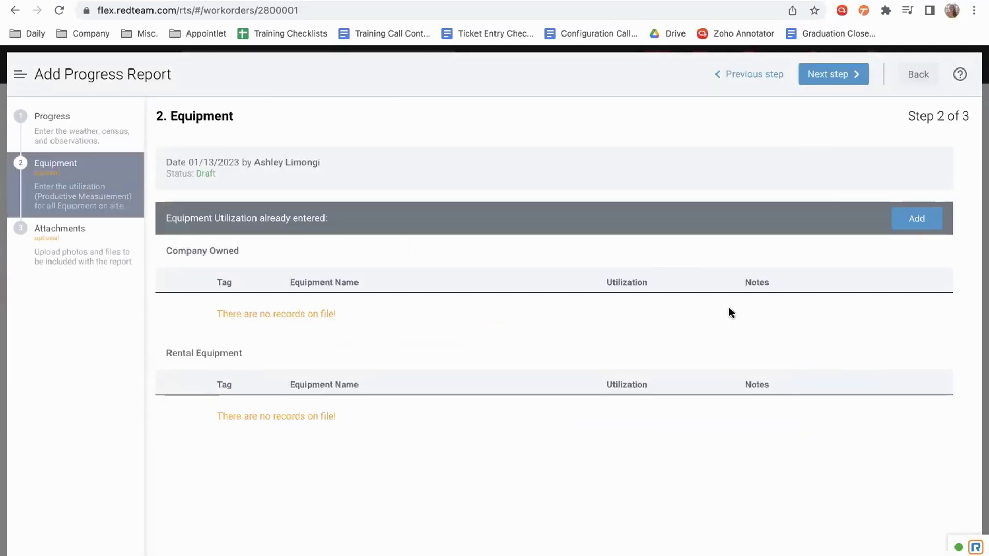
{"action": "left_click", "coordinate": [896, 222]}
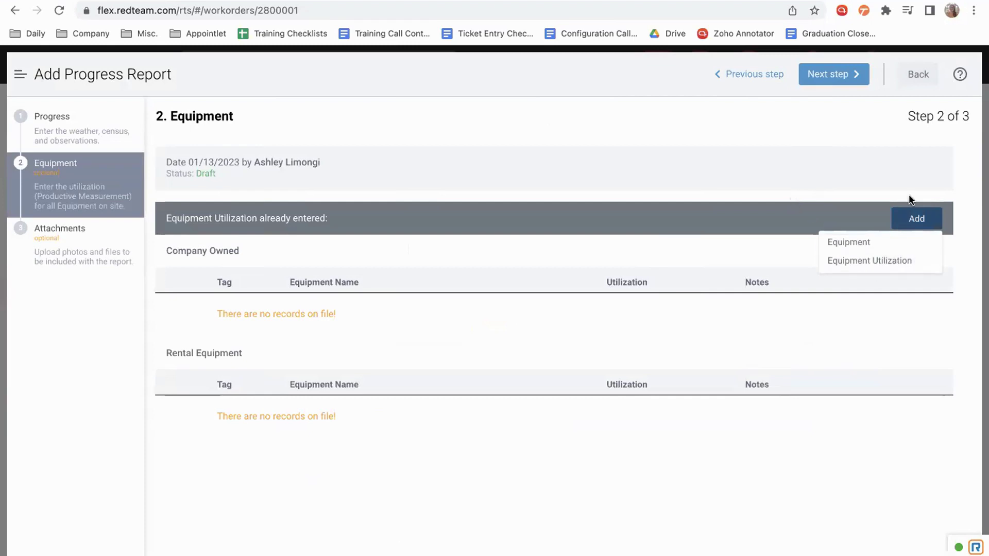
{"action": "left_click", "coordinate": [909, 260]}
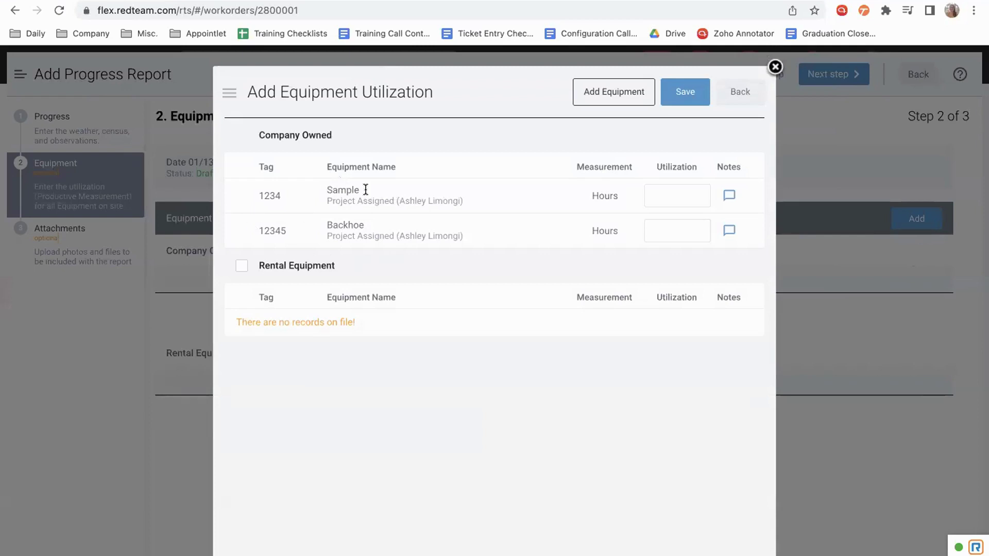
{"action": "left_click", "coordinate": [667, 199]}
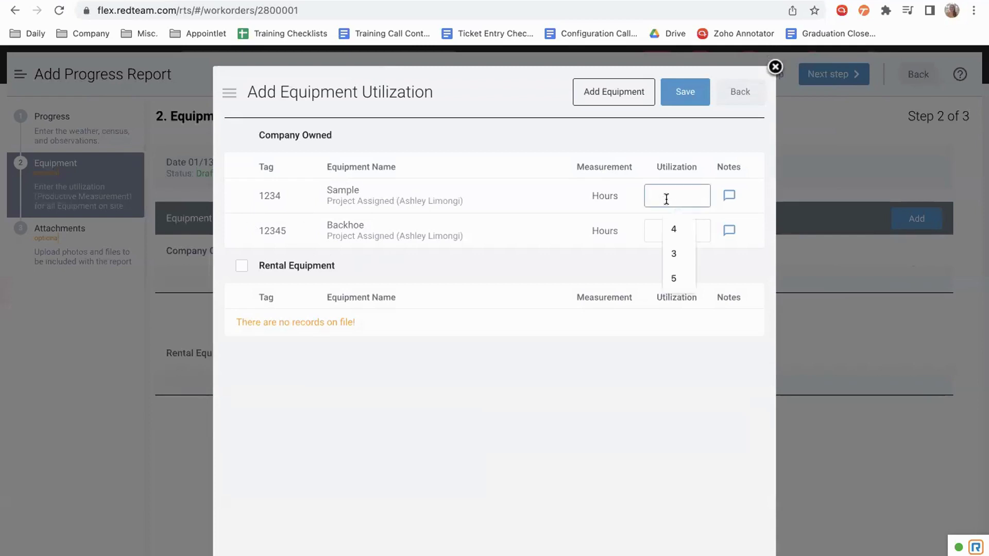
{"action": "left_click", "coordinate": [673, 229]}
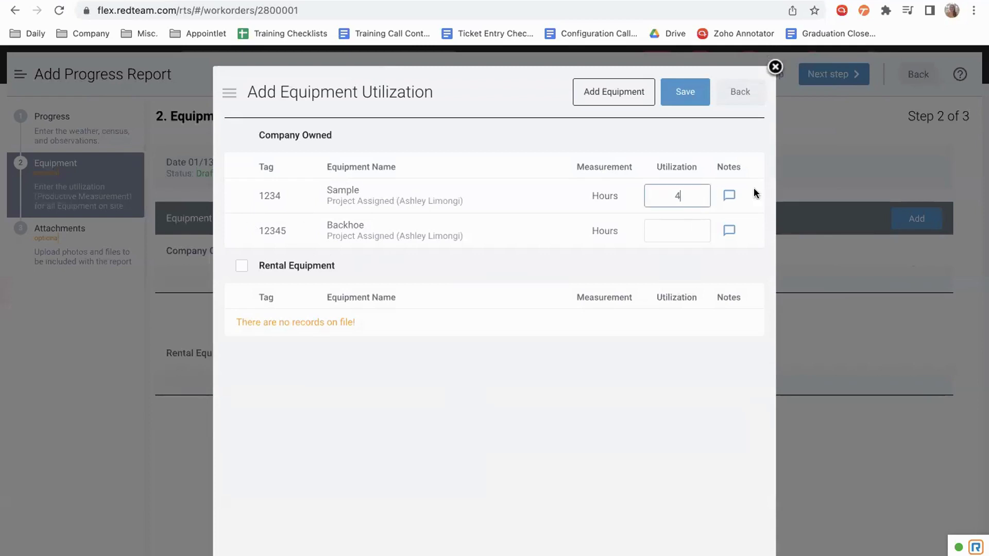
{"action": "left_click", "coordinate": [595, 200]}
{"action": "left_click", "coordinate": [685, 95]}
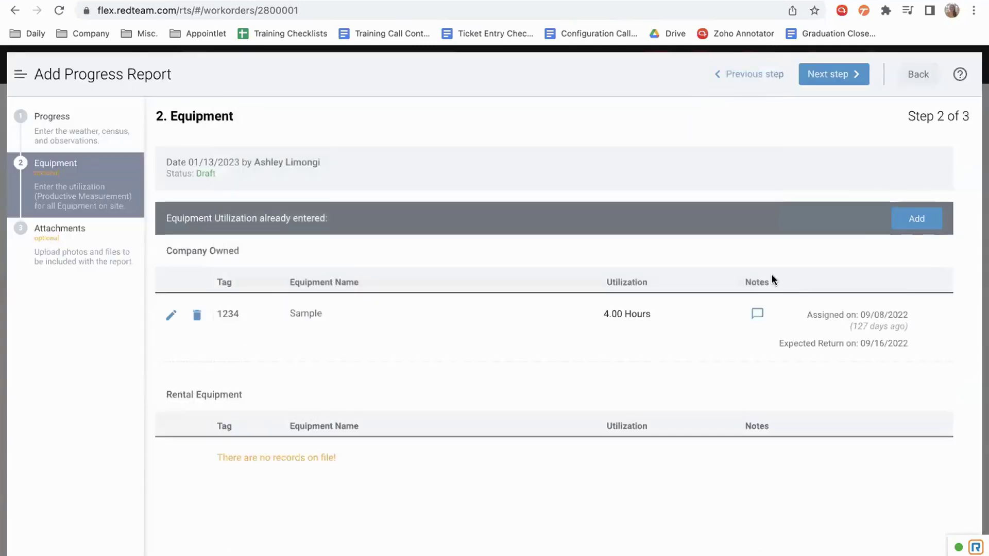
Proceed to the Attachments step and close the progress report form without adding files
{"action": "left_click", "coordinate": [847, 74]}
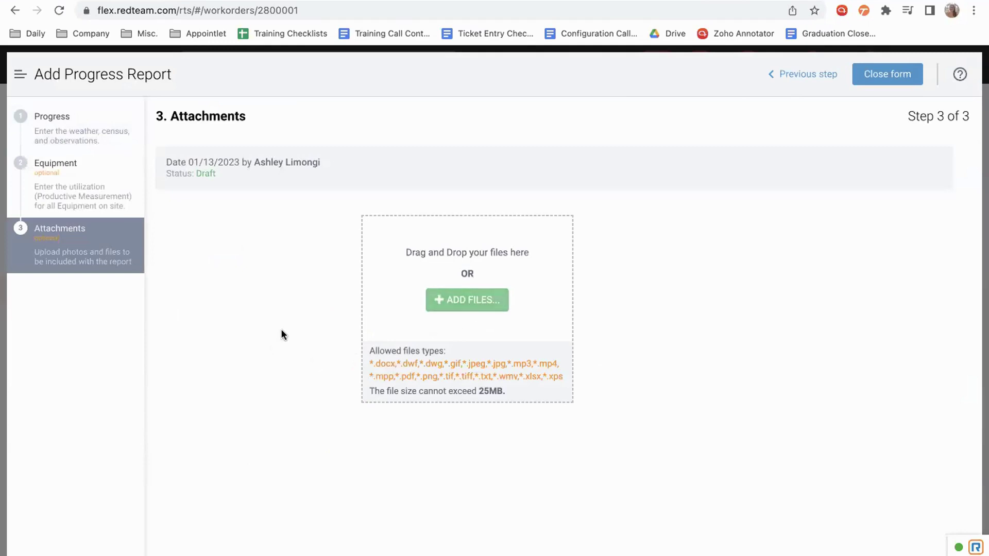
{"action": "left_click", "coordinate": [877, 78]}
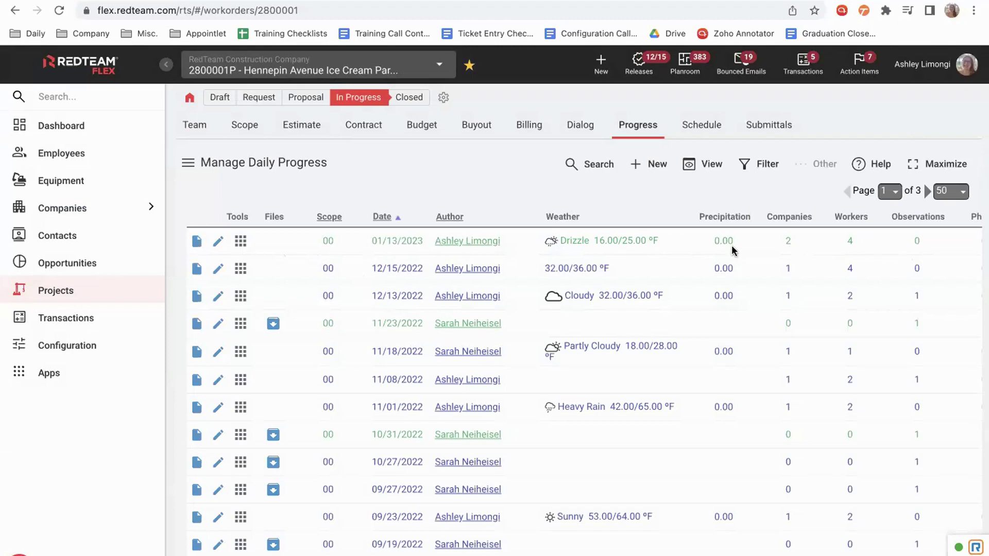
Open the 01/13/2023 progress report for editing, return to the daily progress list, and look at the report's Commit option
{"action": "left_click", "coordinate": [218, 242]}
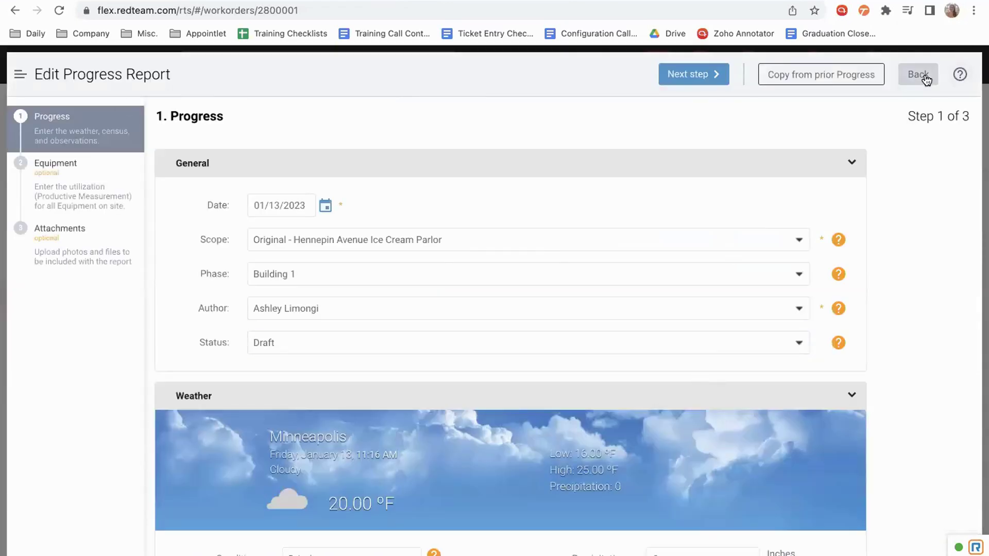
{"action": "left_click", "coordinate": [919, 74]}
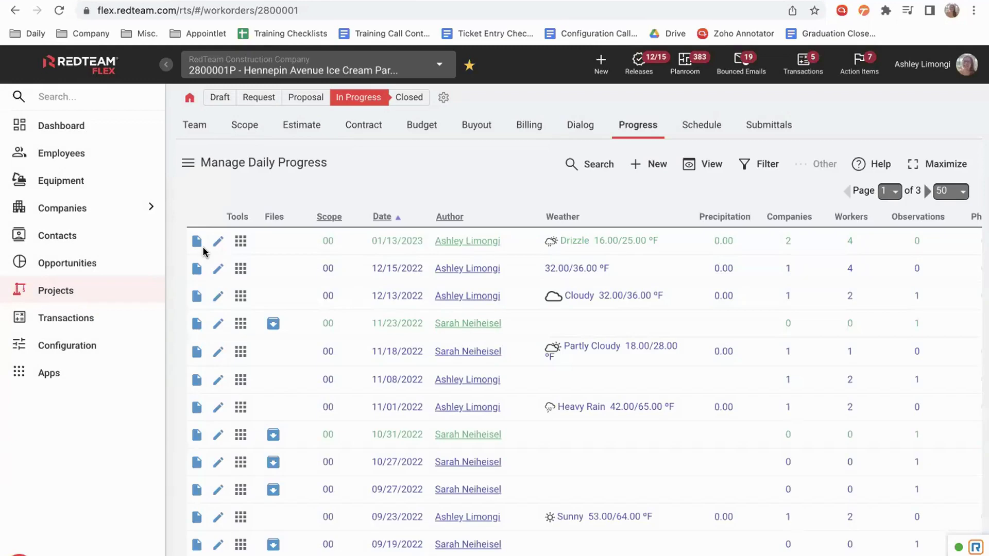
{"action": "left_click", "coordinate": [241, 246]}
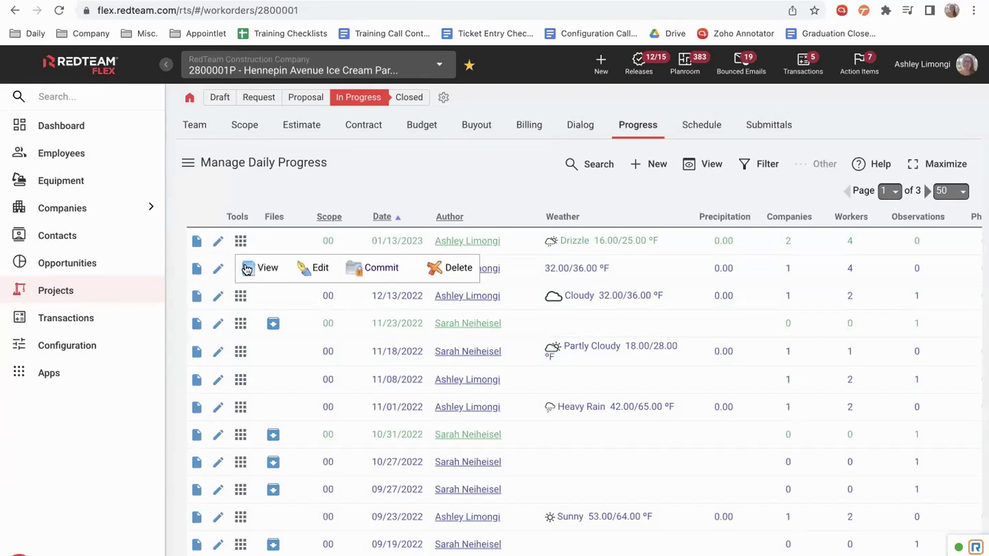
{"action": "left_click", "coordinate": [378, 267]}
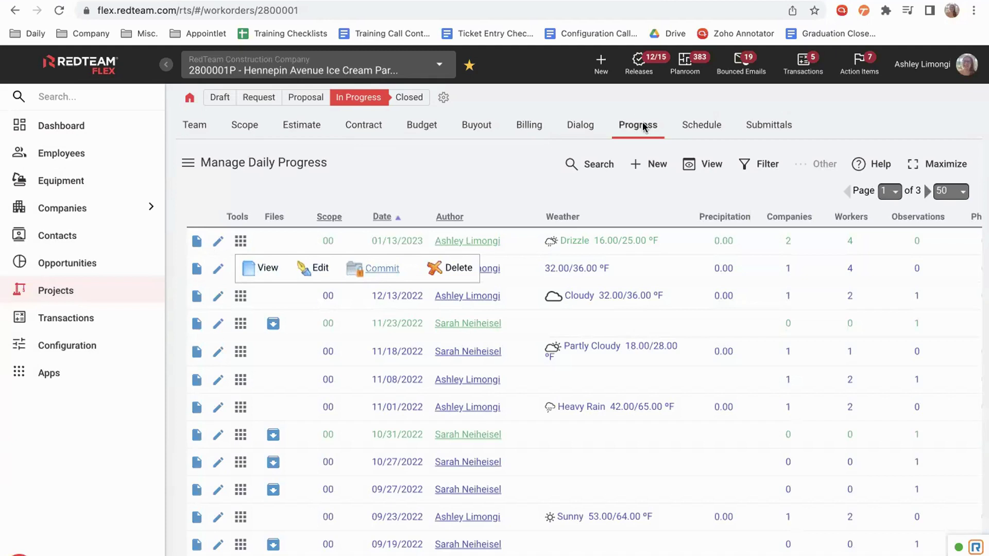
{"action": "left_click", "coordinate": [616, 114]}
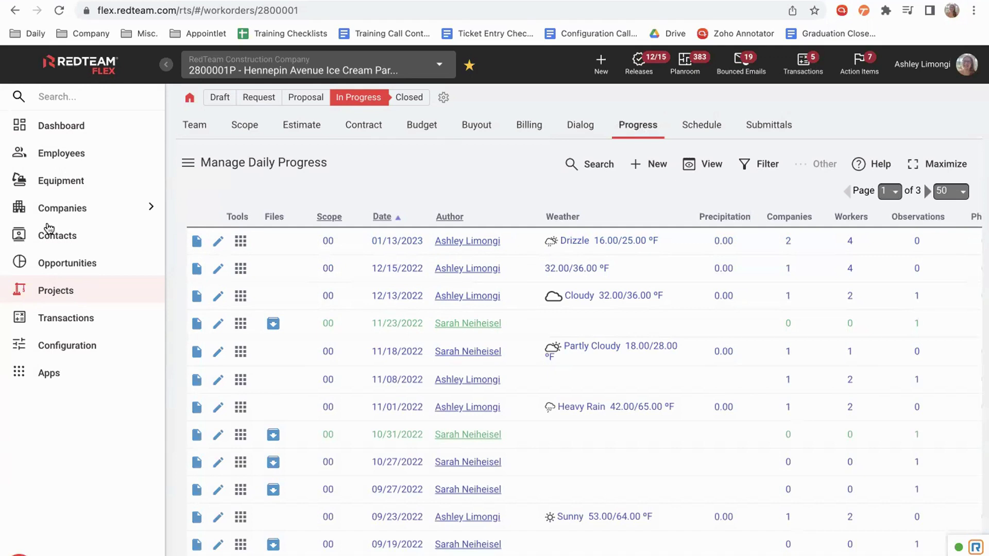
Open the company-wide Progress Report form configuration from the Projects settings
{"action": "left_click", "coordinate": [68, 343]}
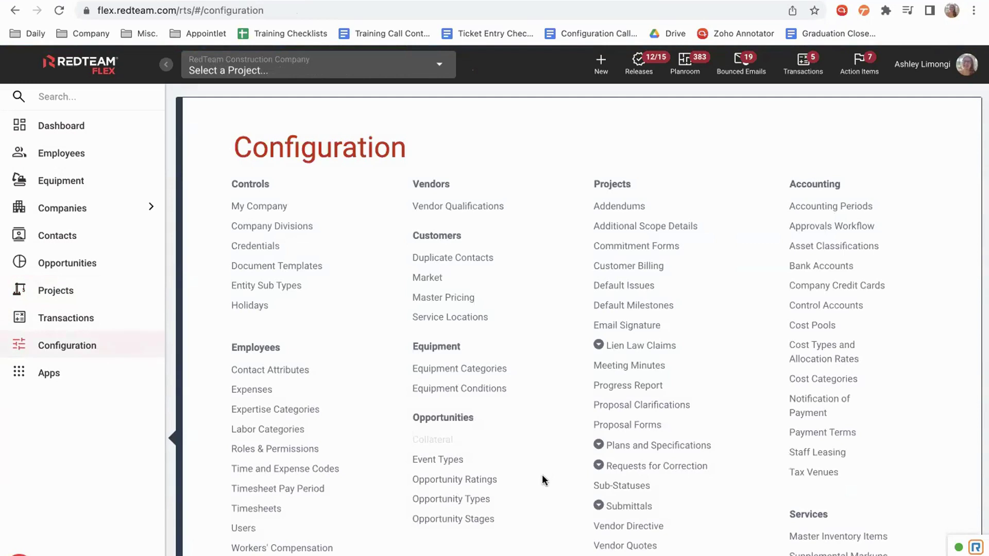
{"action": "scroll", "coordinate": [542, 485], "scroll_direction": "down", "scroll_amount": 2}
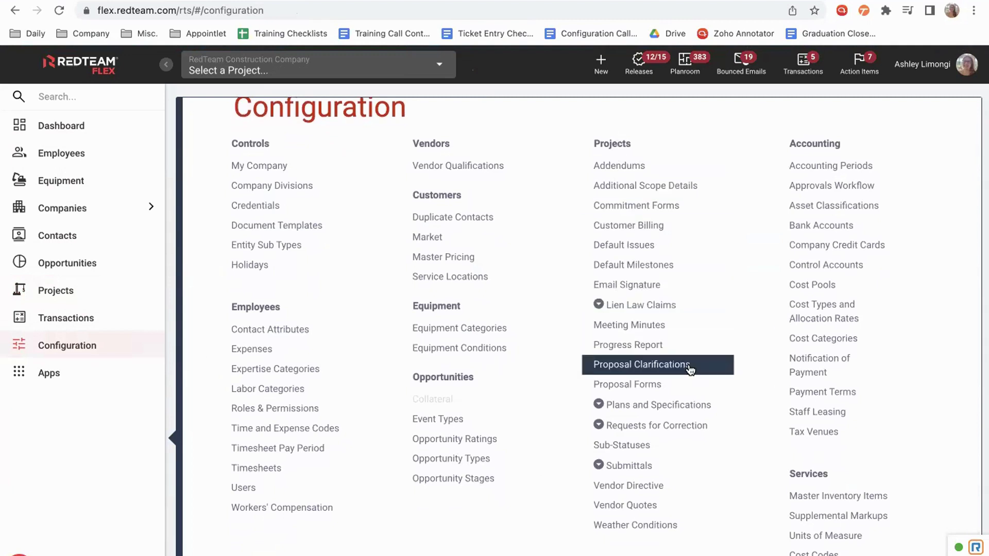
{"action": "left_click", "coordinate": [629, 346]}
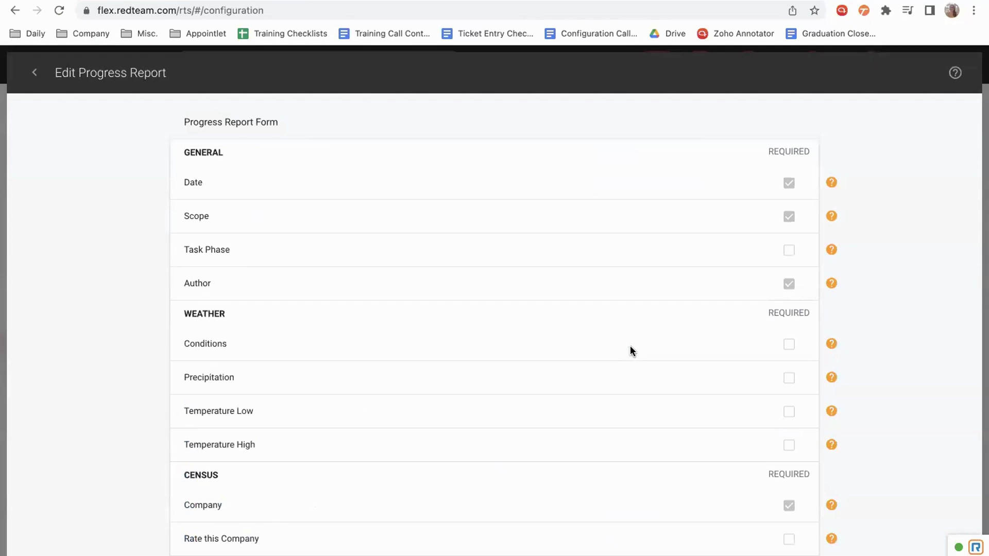
Review the required-field settings in the General, Weather and Census sections of the Progress Report Form
{"action": "scroll", "coordinate": [644, 317], "scroll_direction": "down", "scroll_amount": 2}
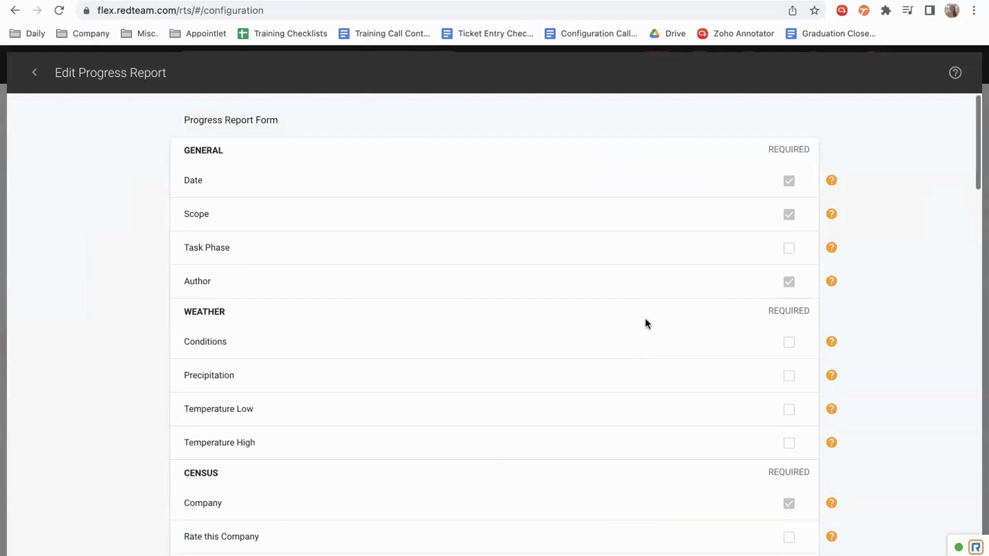
{"action": "scroll", "coordinate": [645, 319], "scroll_direction": "up", "scroll_amount": 2}
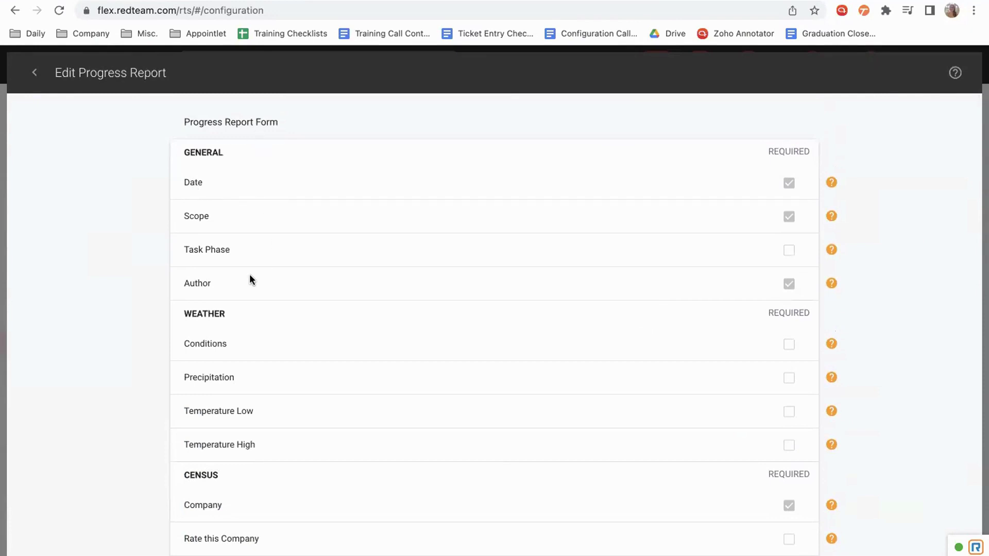
{"action": "scroll", "coordinate": [297, 308], "scroll_direction": "down", "scroll_amount": 10}
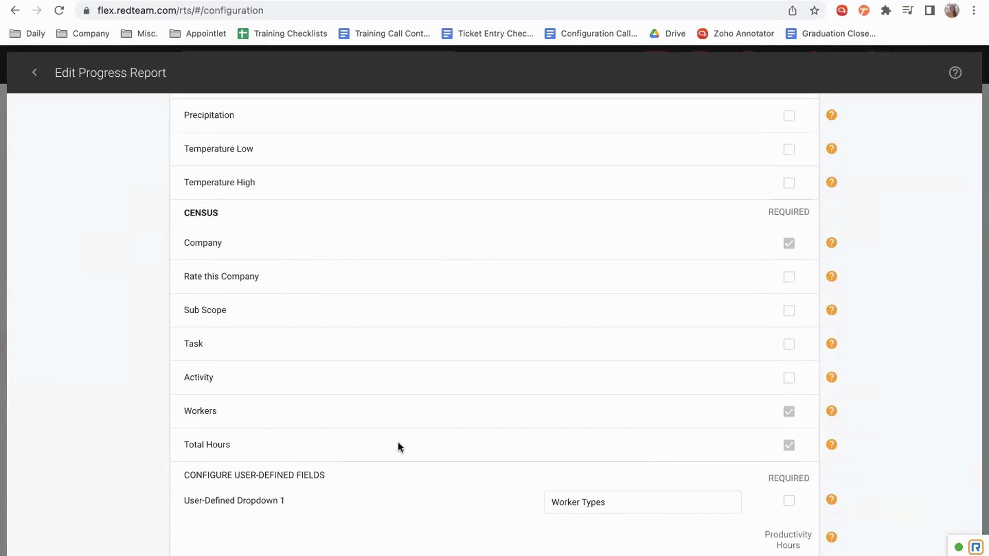
{"action": "scroll", "coordinate": [398, 443], "scroll_direction": "down", "scroll_amount": 5}
{"action": "scroll", "coordinate": [397, 447], "scroll_direction": "down", "scroll_amount": 2}
Inspect the Worker Types dropdown's title and the Productivity Hours settings for its Visitors and Admin Staff options
{"action": "triple_click", "coordinate": [632, 171]}
{"action": "triple_click", "coordinate": [632, 171]}
{"action": "left_click", "coordinate": [632, 171]}
{"action": "left_click", "coordinate": [499, 233]}
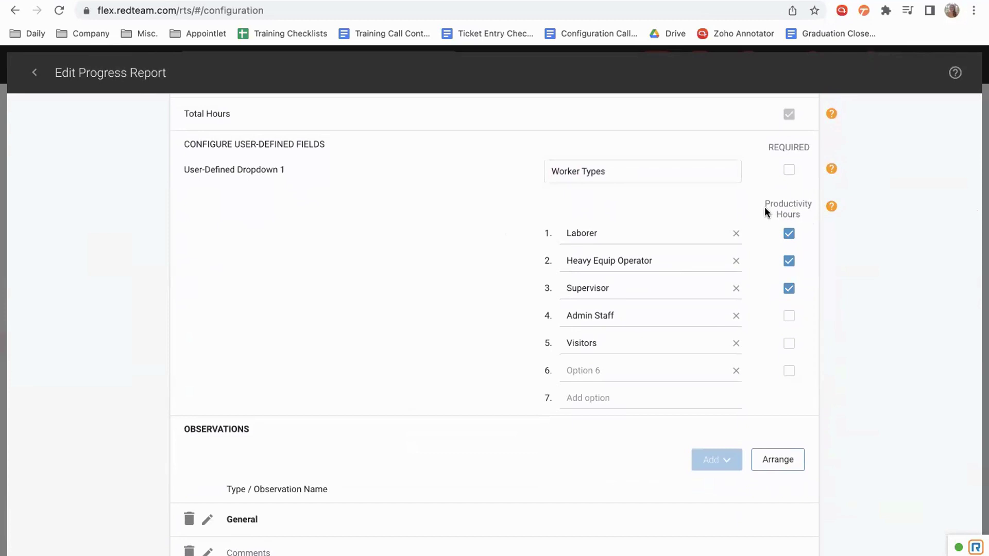
{"action": "left_click", "coordinate": [789, 344]}
{"action": "left_click", "coordinate": [788, 344]}
{"action": "left_click", "coordinate": [788, 316]}
{"action": "left_click", "coordinate": [652, 229]}
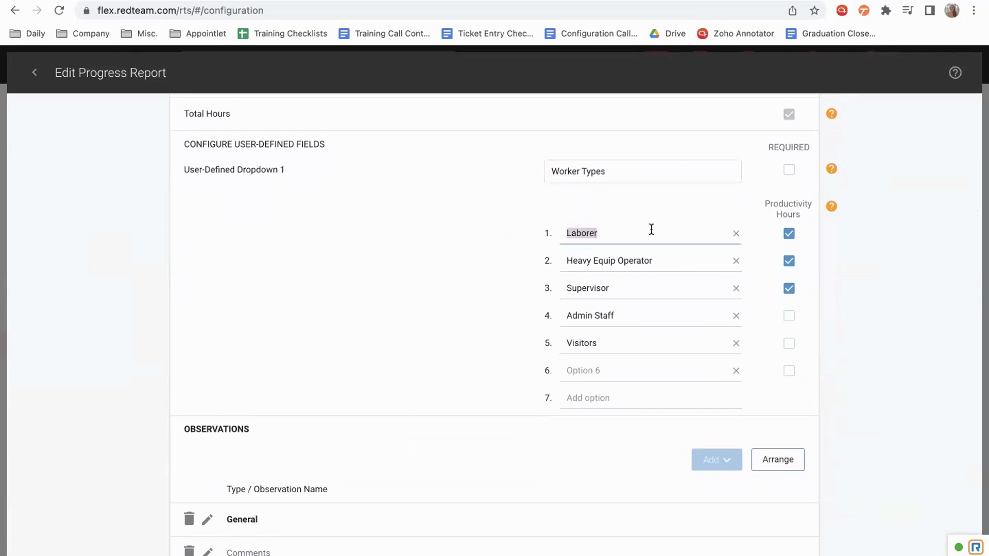
{"action": "type", "text": "FIELD"}
{"action": "key", "text": "BackSpace"}
{"action": "key", "text": "BackSpace"}
{"action": "key", "text": "BackSpace"}
{"action": "key", "text": "BackSpace"}
{"action": "key", "text": "BackSpace"}
{"action": "left_click", "coordinate": [438, 240]}
Set the first Worker Types option to the suggested entry Labroer
{"action": "left_click", "coordinate": [571, 231]}
{"action": "type", "text": "Lab"}
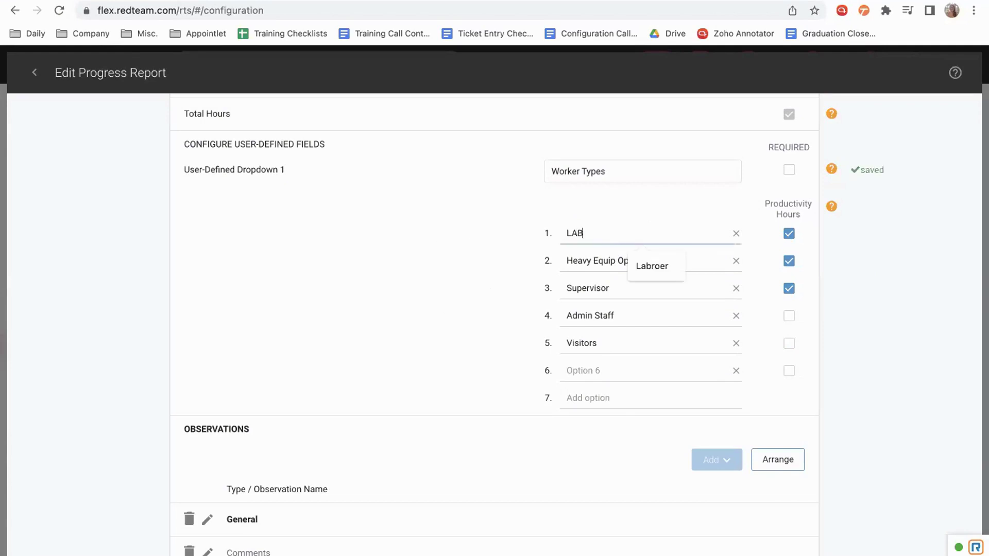
{"action": "left_click", "coordinate": [672, 268]}
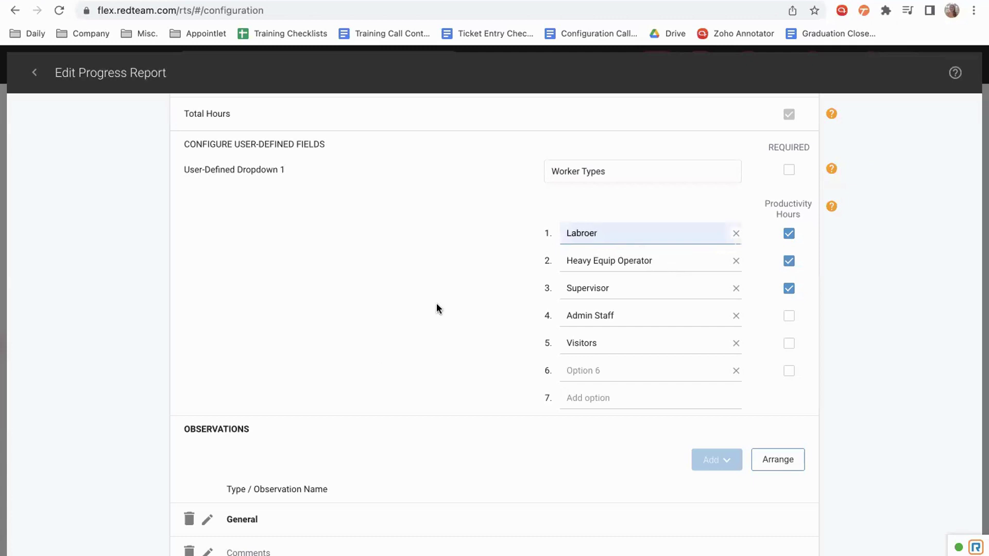
View the arrangement of observation types and return to the form configuration without reordering anything
{"action": "scroll", "coordinate": [498, 419], "scroll_direction": "down", "scroll_amount": 3}
{"action": "scroll", "coordinate": [498, 422], "scroll_direction": "down", "scroll_amount": 3}
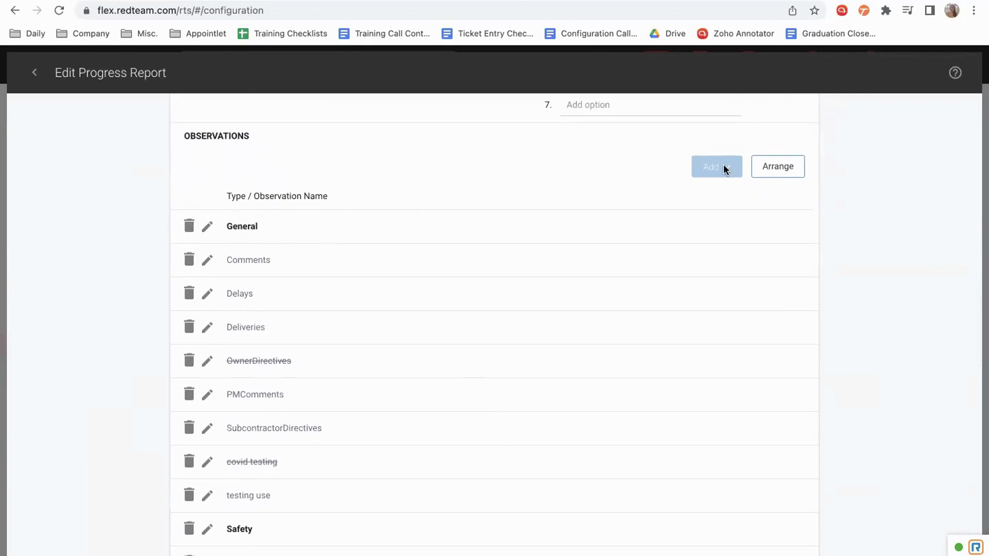
{"action": "left_click", "coordinate": [779, 175]}
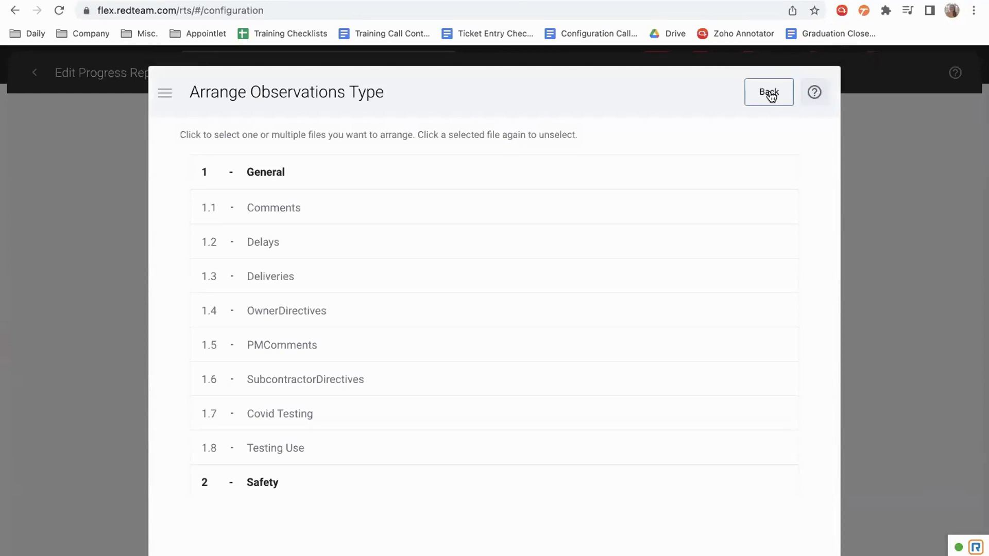
{"action": "left_click", "coordinate": [769, 94]}
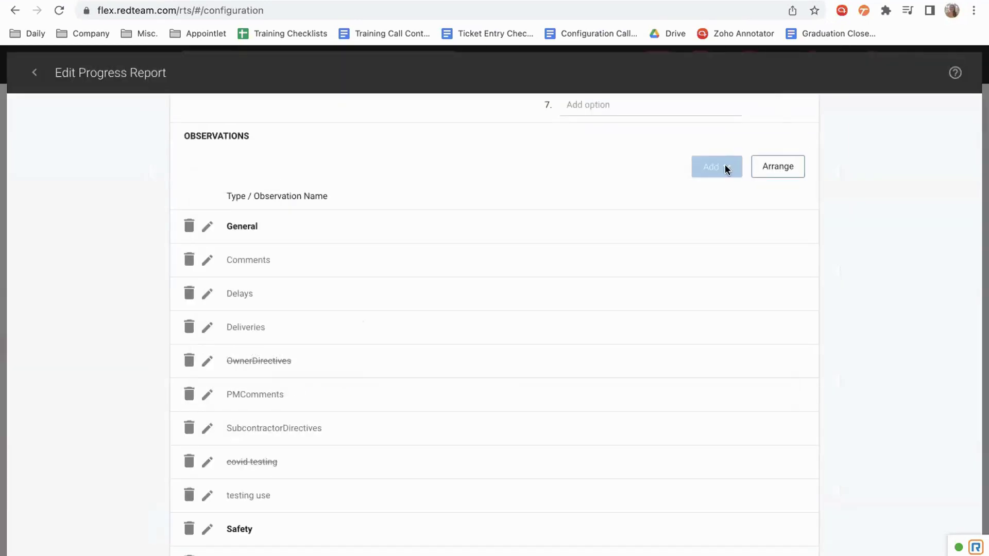
Examine the observation types and the observation names grouped under them in the Observations section
{"action": "scroll", "coordinate": [465, 237], "scroll_direction": "down", "scroll_amount": 1}
{"action": "scroll", "coordinate": [465, 241], "scroll_direction": "down", "scroll_amount": 1}
{"action": "scroll", "coordinate": [465, 241], "scroll_direction": "up", "scroll_amount": 2}
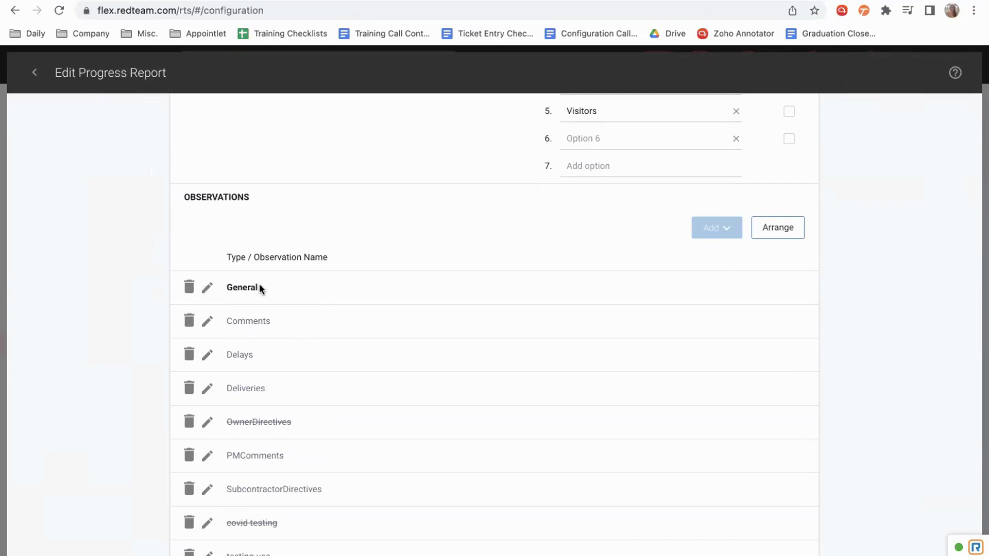
{"action": "scroll", "coordinate": [259, 285], "scroll_direction": "down", "scroll_amount": 7}
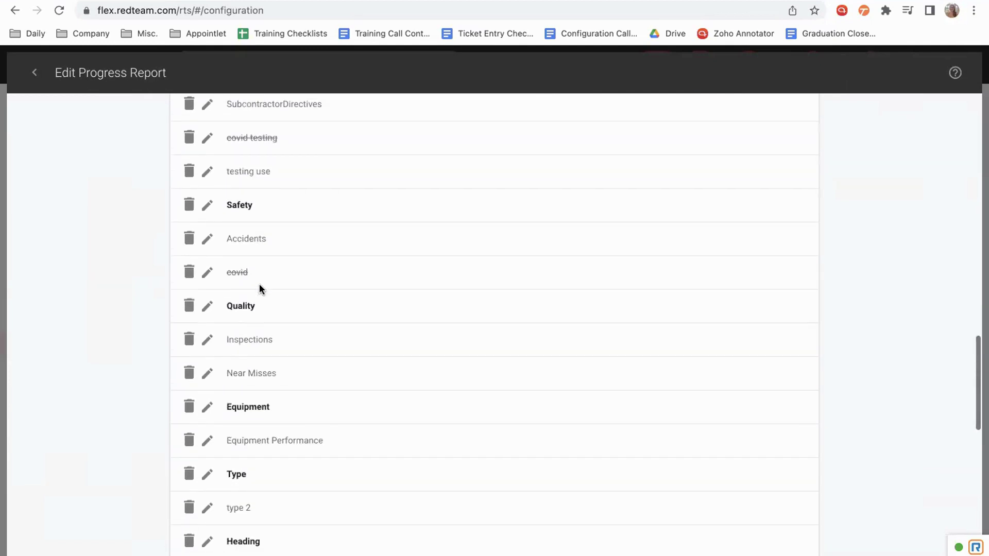
{"action": "scroll", "coordinate": [334, 316], "scroll_direction": "up", "scroll_amount": 8}
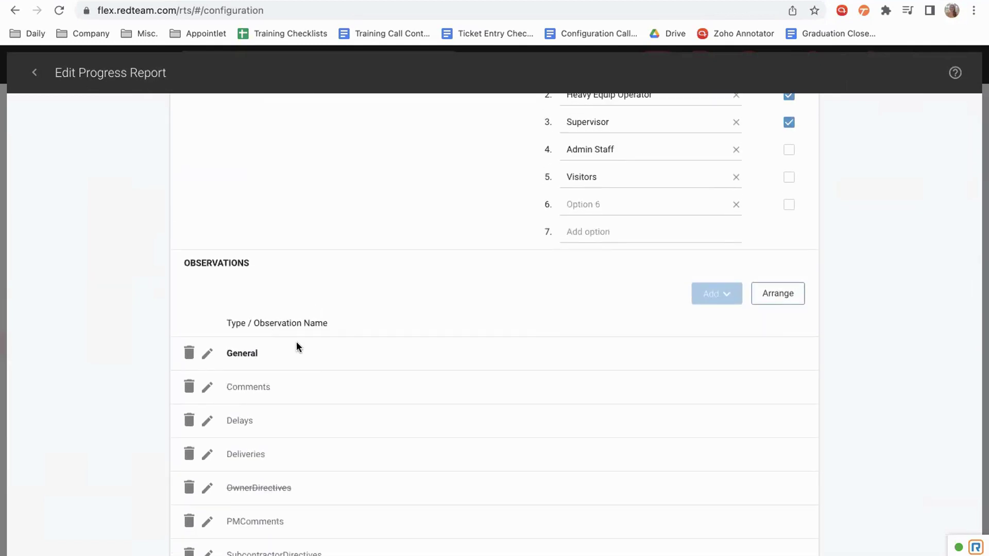
{"action": "scroll", "coordinate": [267, 387], "scroll_direction": "down", "scroll_amount": 1}
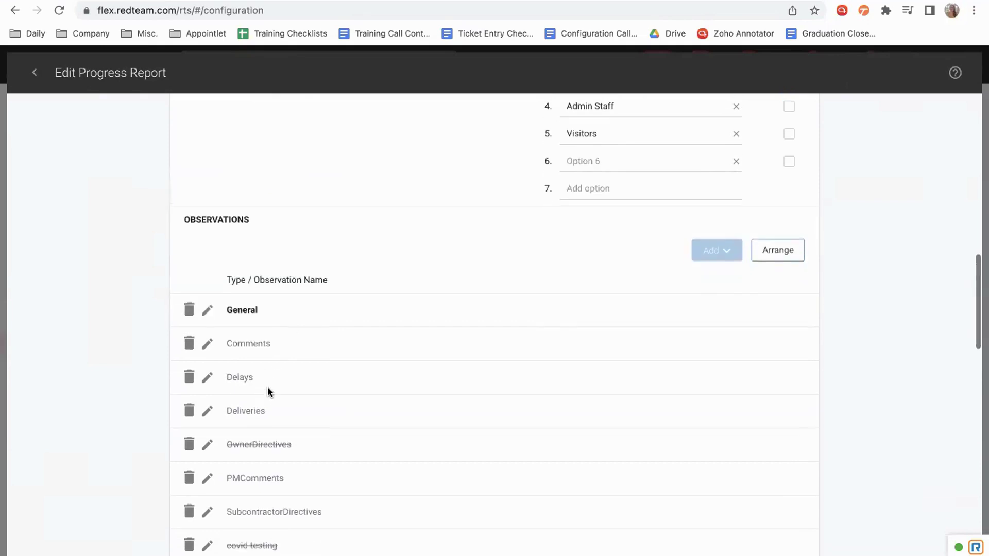
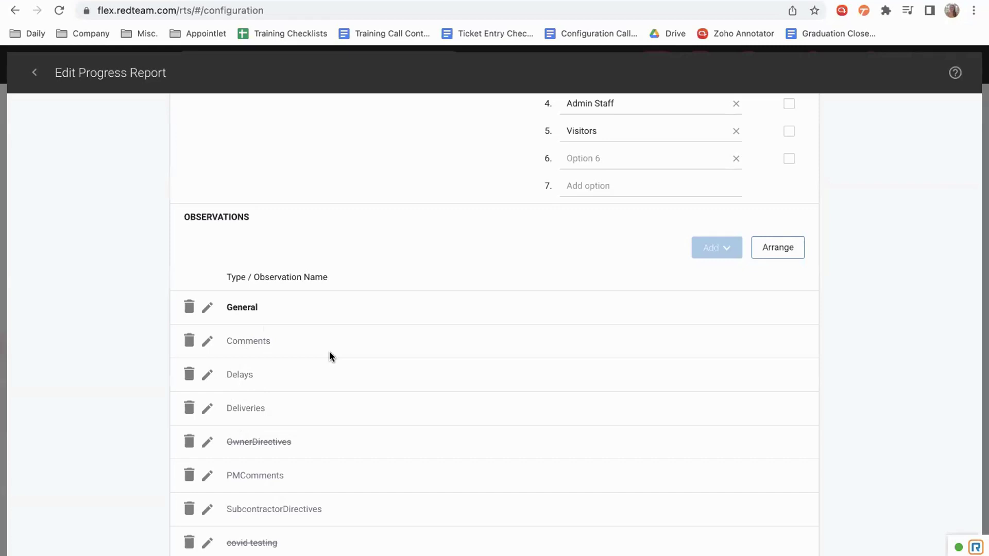
Review the Progress Report View's title, optional scope details, contract date displays and equipment utilization settings, and leave the form configuration
{"action": "scroll", "coordinate": [330, 355], "scroll_direction": "down", "scroll_amount": 14}
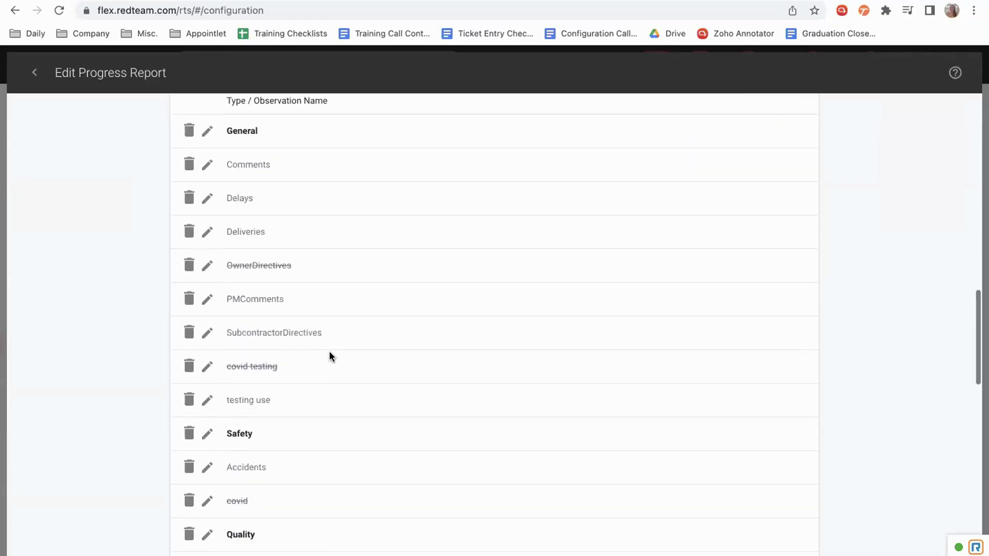
{"action": "scroll", "coordinate": [330, 356], "scroll_direction": "down", "scroll_amount": 4}
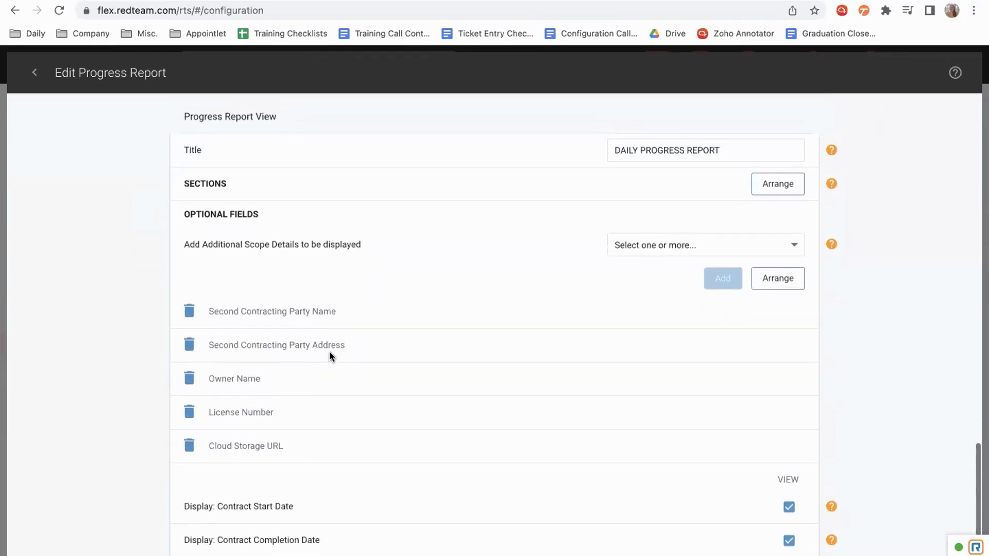
{"action": "triple_click", "coordinate": [726, 149]}
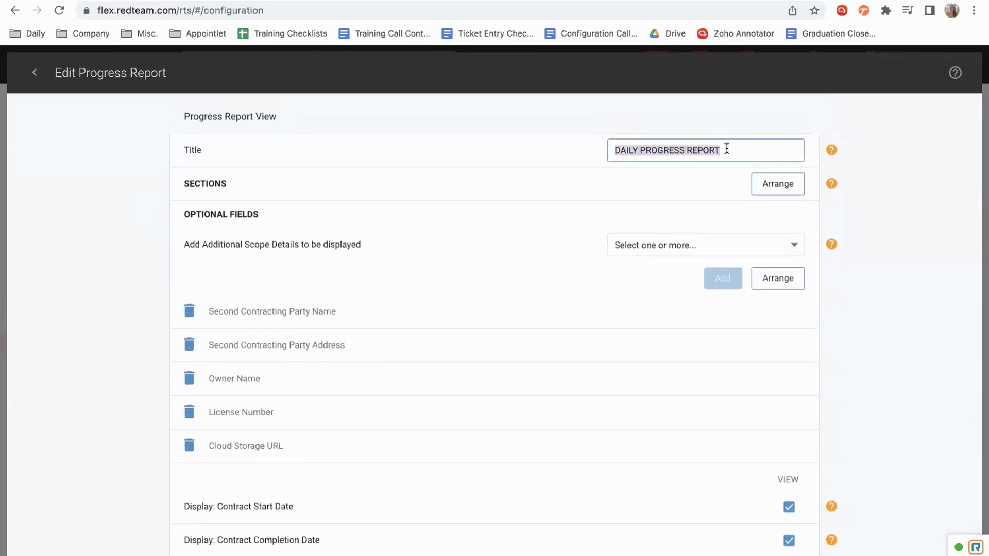
{"action": "left_click", "coordinate": [726, 149]}
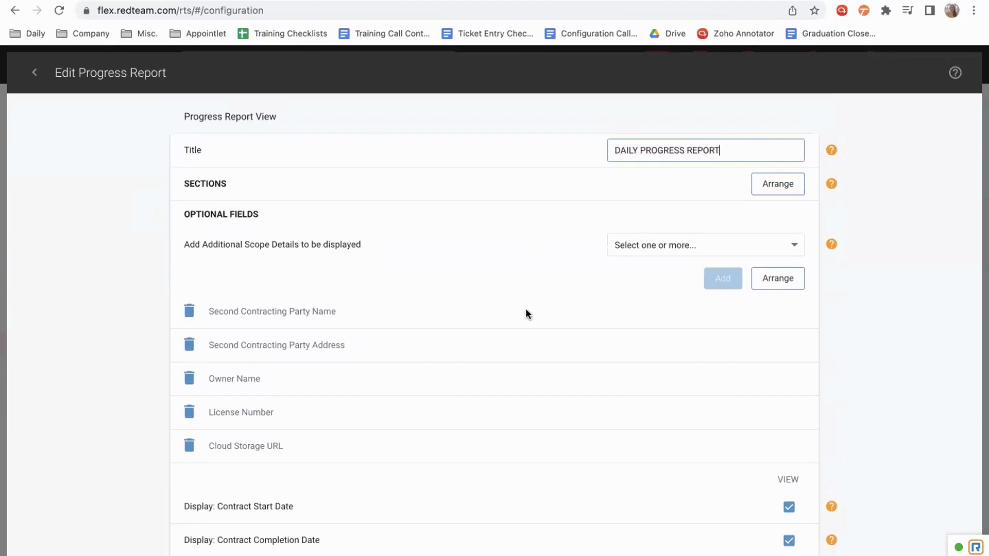
{"action": "scroll", "coordinate": [552, 295], "scroll_direction": "down", "scroll_amount": 5}
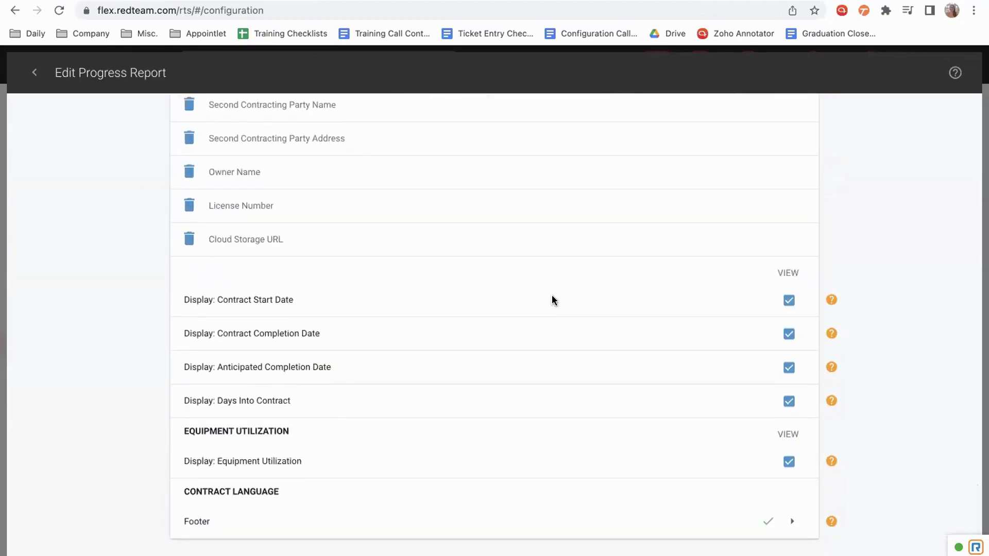
{"action": "scroll", "coordinate": [552, 299], "scroll_direction": "up", "scroll_amount": 2}
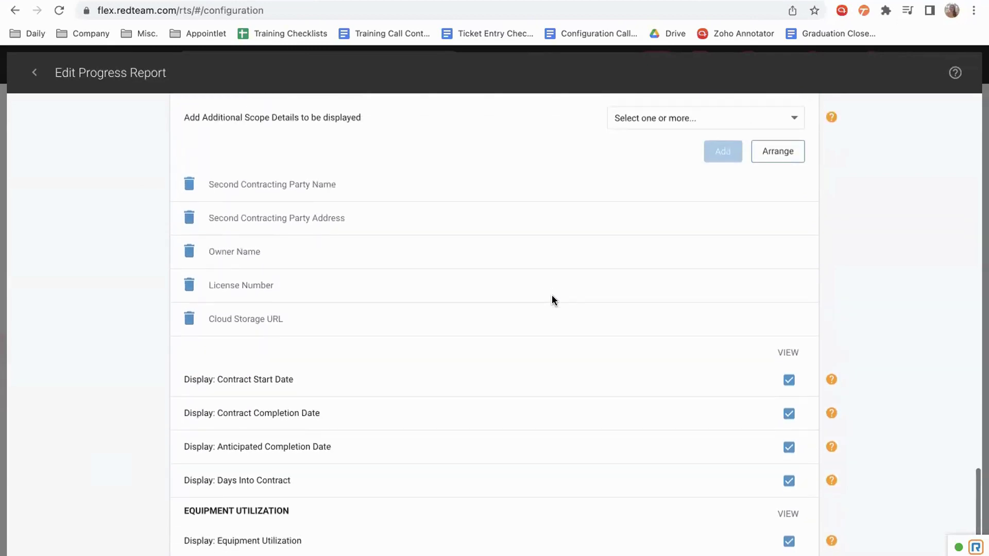
{"action": "scroll", "coordinate": [551, 294], "scroll_direction": "down", "scroll_amount": 1}
{"action": "scroll", "coordinate": [462, 288], "scroll_direction": "down", "scroll_amount": 1}
{"action": "scroll", "coordinate": [463, 288], "scroll_direction": "up", "scroll_amount": 20}
{"action": "scroll", "coordinate": [461, 288], "scroll_direction": "up", "scroll_amount": 8}
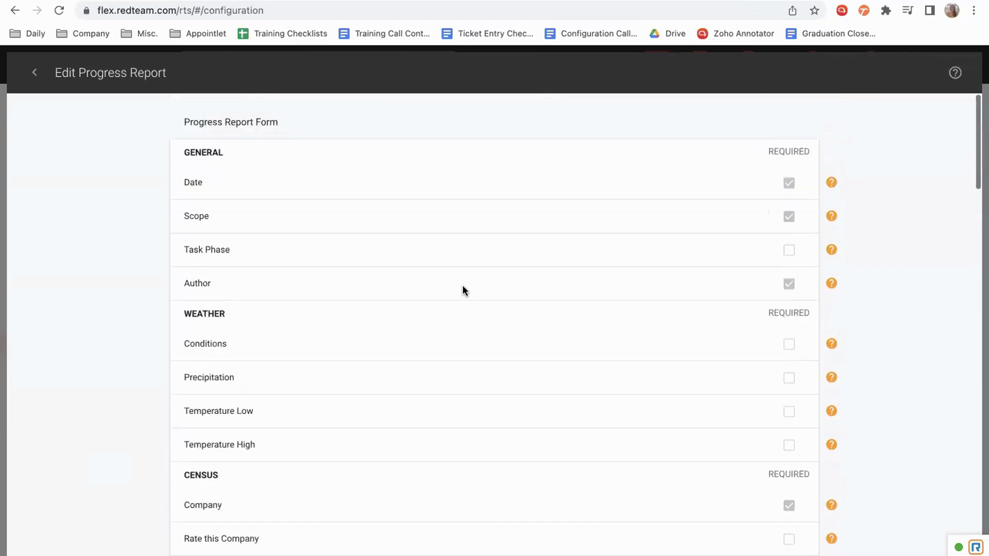
{"action": "left_click", "coordinate": [35, 74]}
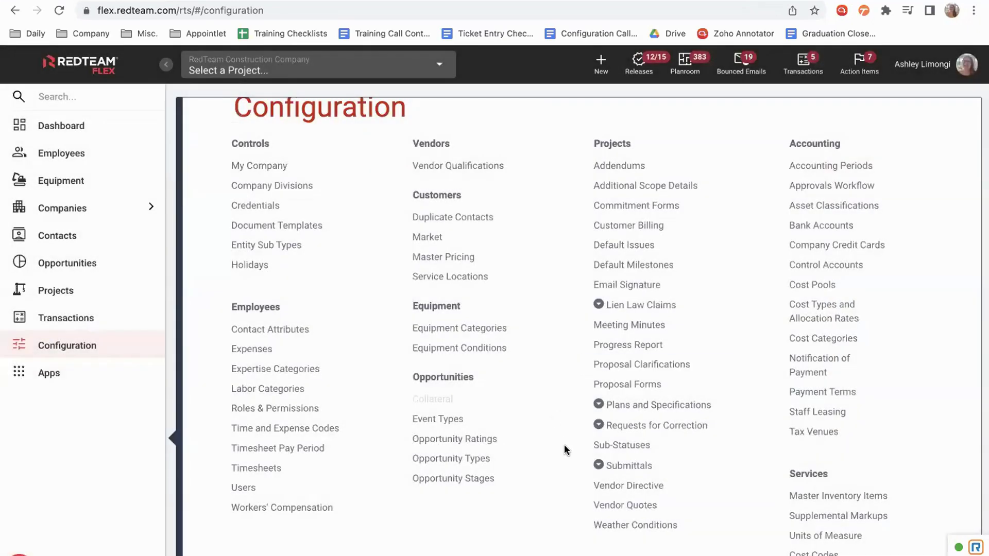
Expand the Requests for Correction settings under Projects and open the Checklist Types list
{"action": "scroll", "coordinate": [563, 444], "scroll_direction": "down", "scroll_amount": 1}
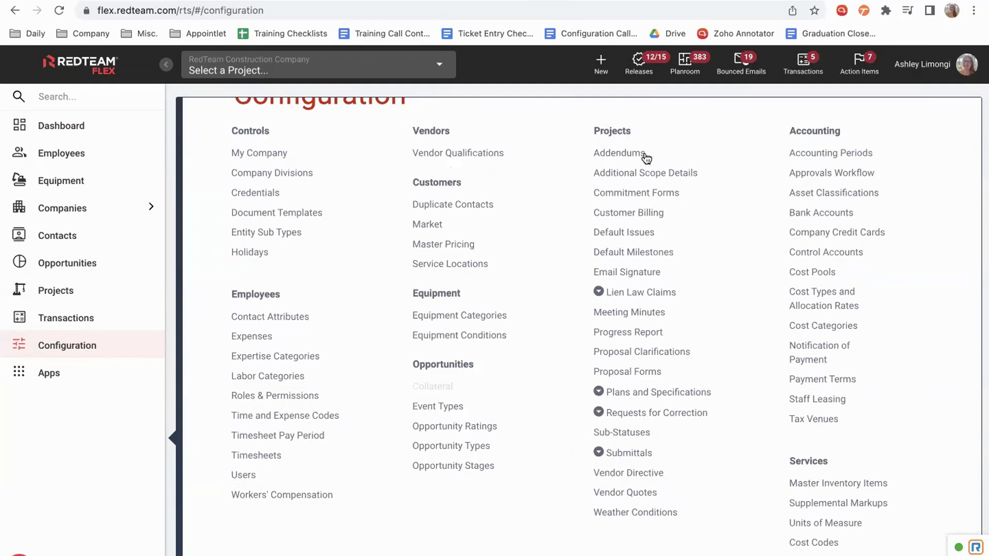
{"action": "left_click", "coordinate": [598, 413]}
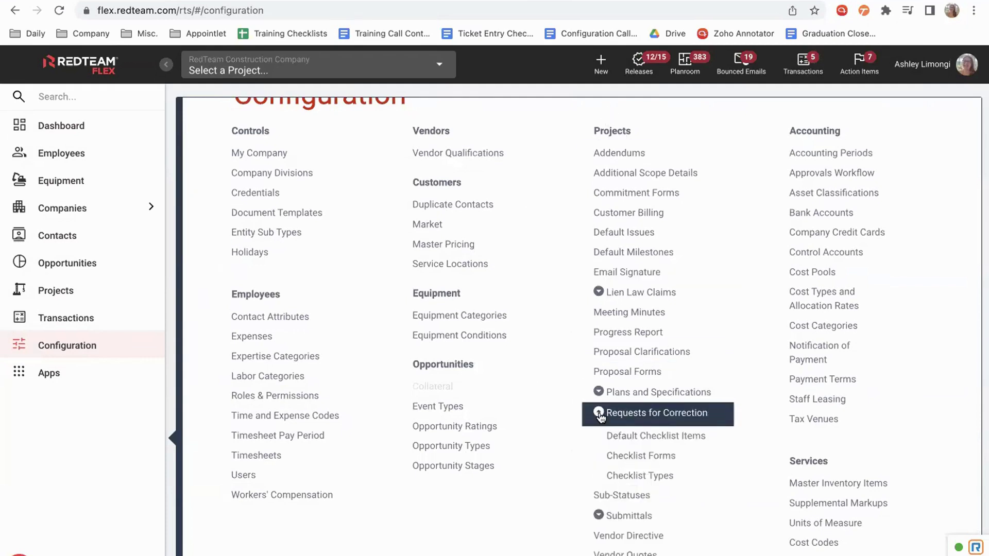
{"action": "scroll", "coordinate": [563, 435], "scroll_direction": "down", "scroll_amount": 1}
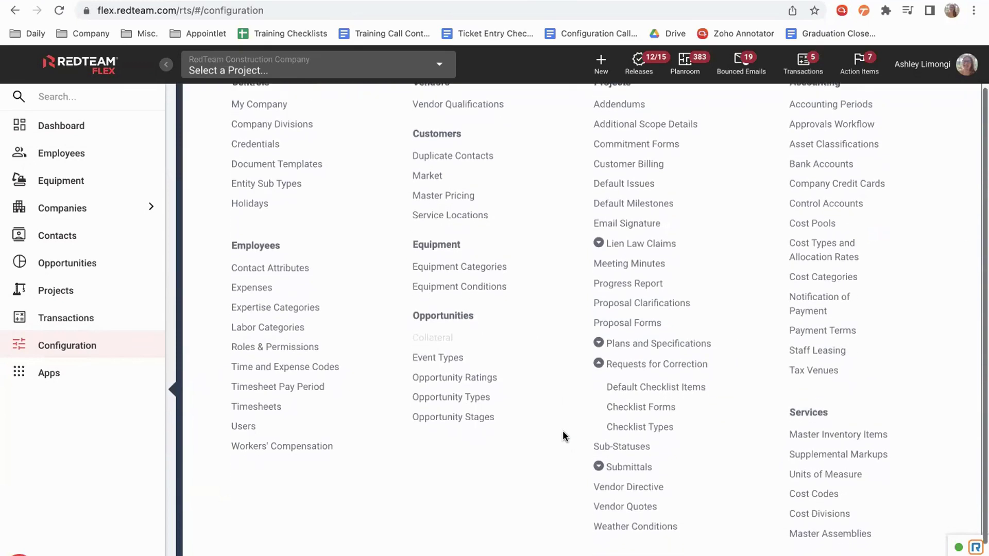
{"action": "scroll", "coordinate": [565, 437], "scroll_direction": "down", "scroll_amount": 1}
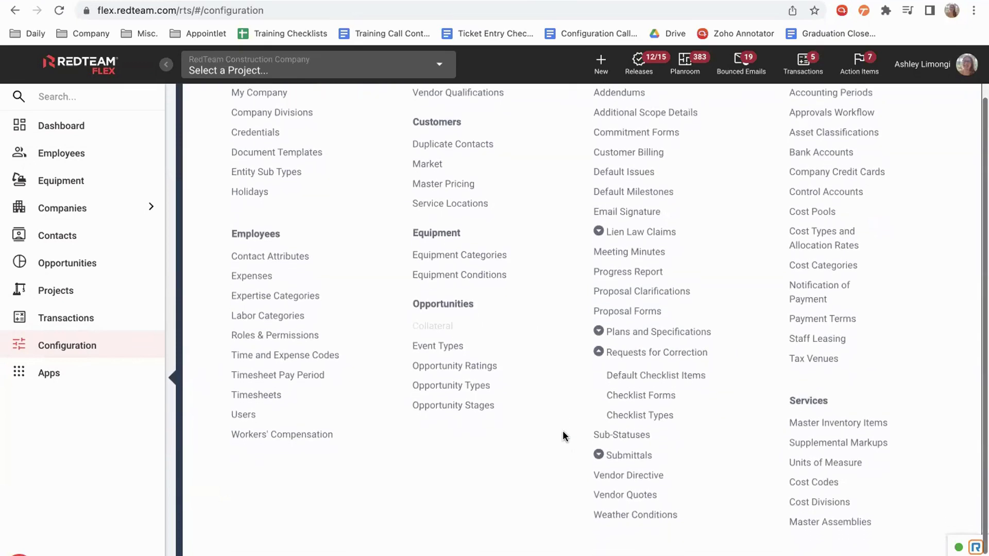
{"action": "left_click", "coordinate": [650, 416]}
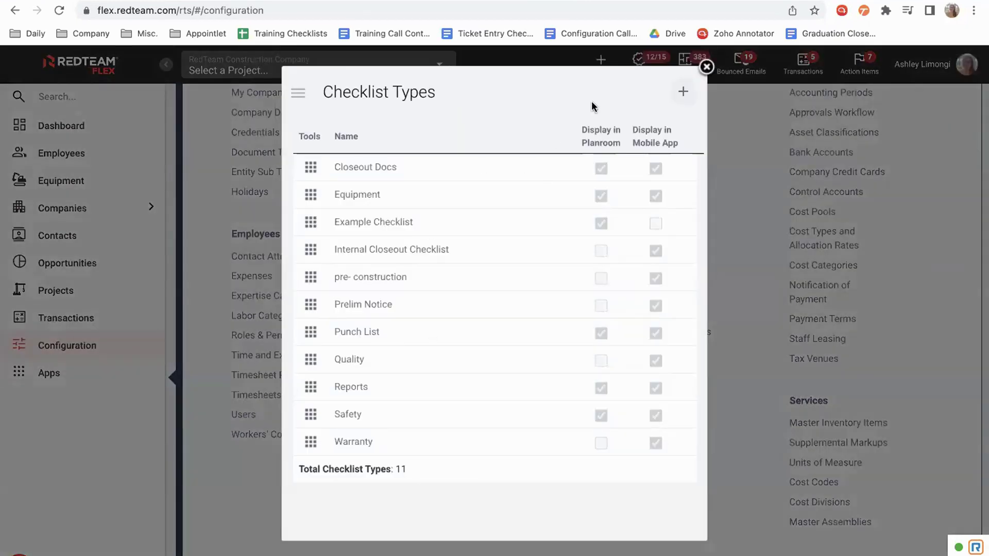
Look at the name, planroom and mobile app options for adding a checklist type, cancel, and close the Checklist Types list
{"action": "left_click", "coordinate": [684, 98]}
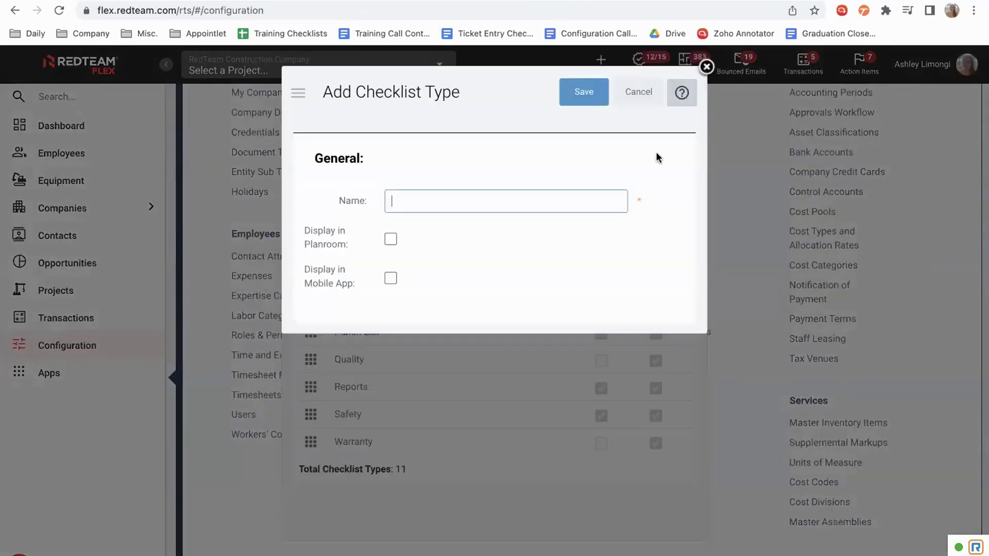
{"action": "left_click", "coordinate": [705, 68]}
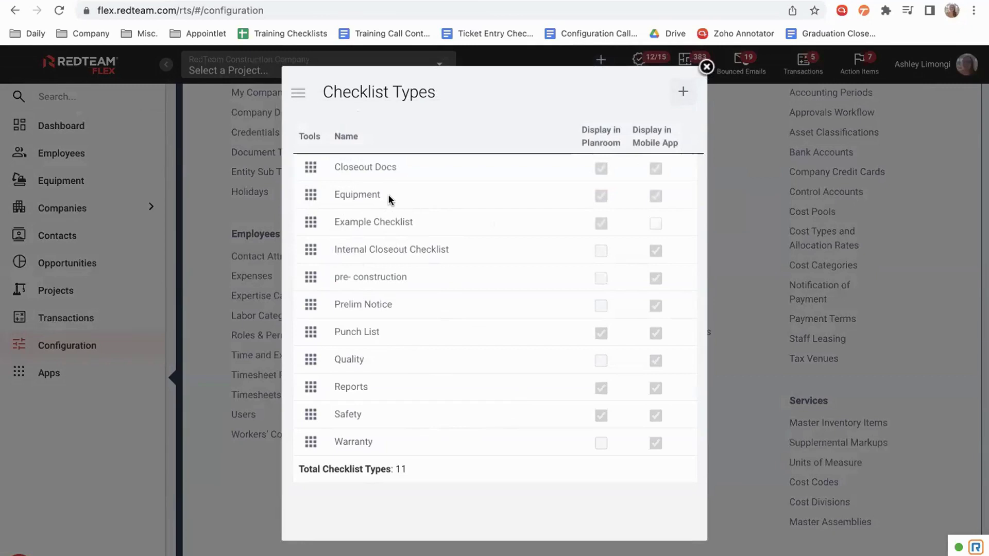
{"action": "left_click", "coordinate": [684, 96]}
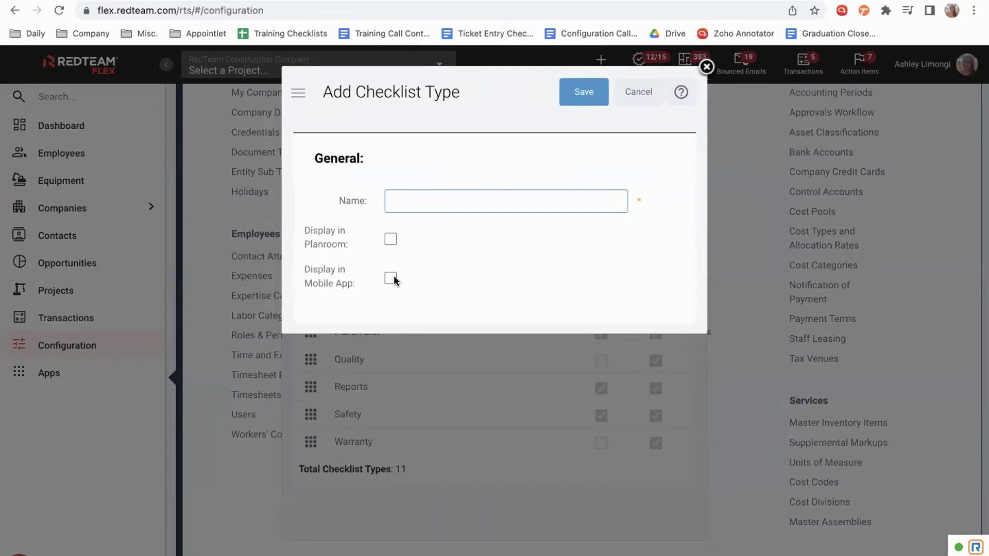
{"action": "left_click", "coordinate": [639, 93]}
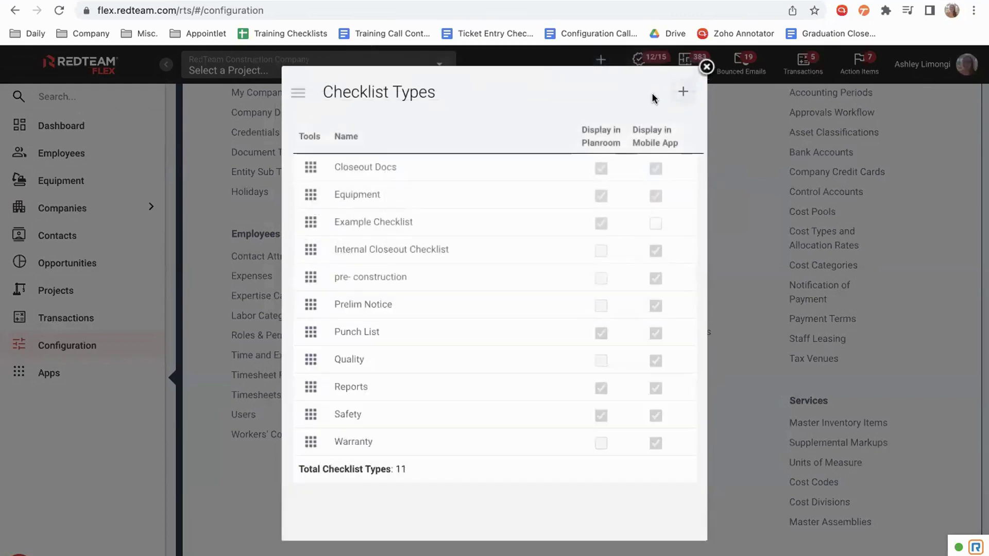
{"action": "left_click", "coordinate": [706, 67]}
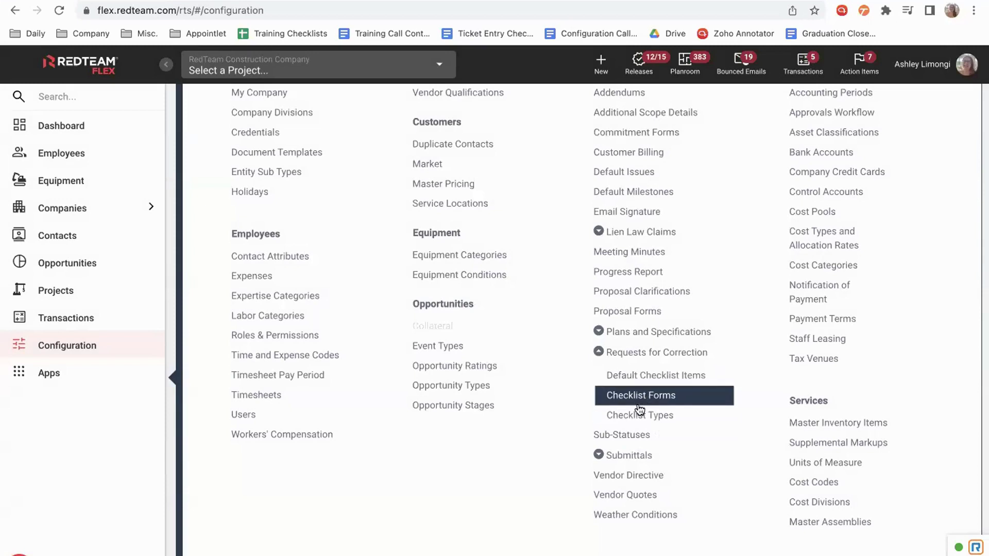
Open the Checklist Forms list, look at the blank form for adding a checklist, and exit it without saving
{"action": "left_click", "coordinate": [649, 395]}
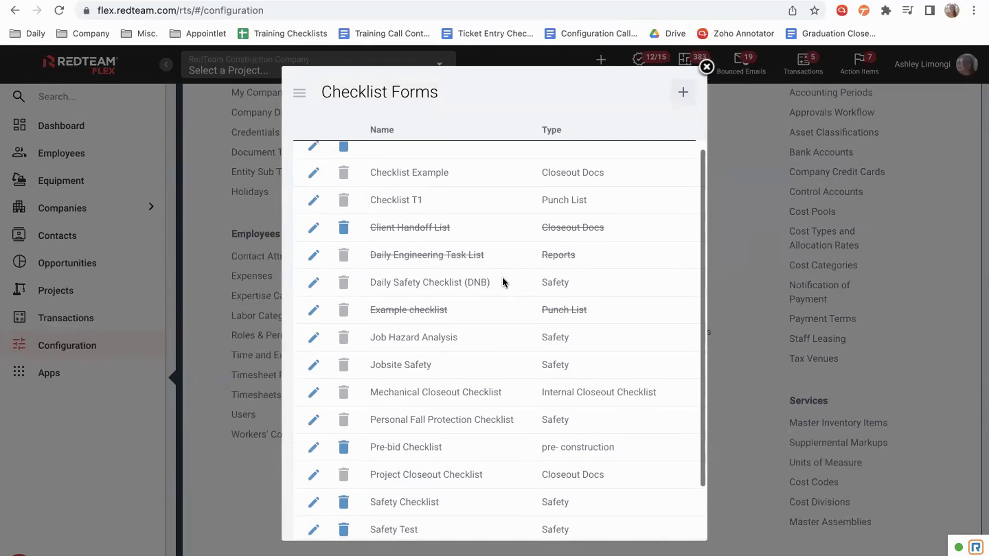
{"action": "left_click", "coordinate": [684, 95]}
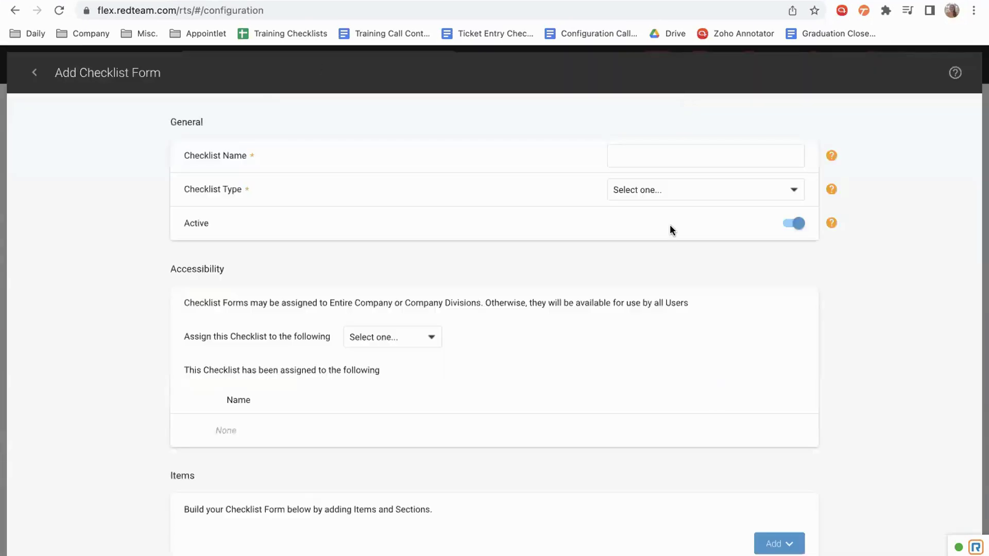
{"action": "left_click", "coordinate": [32, 74]}
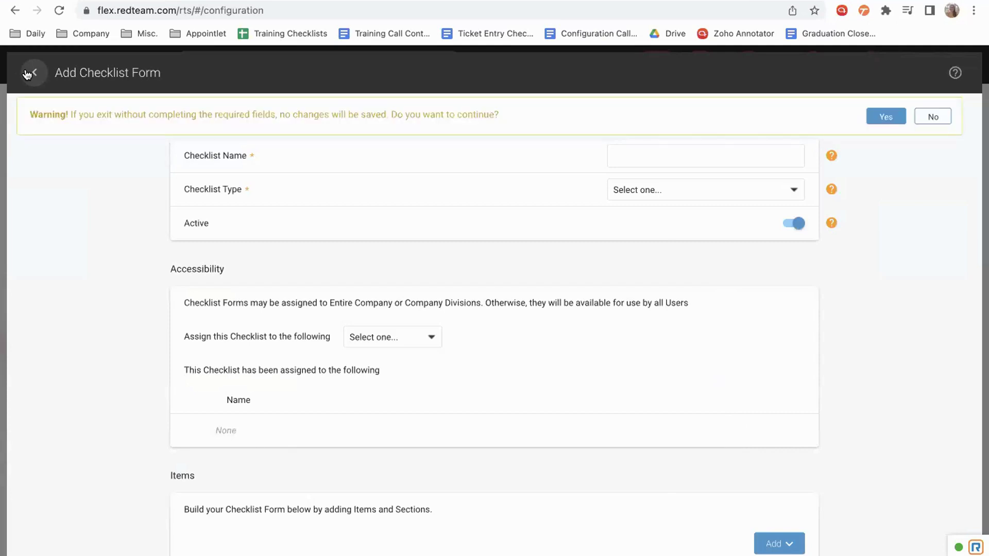
{"action": "left_click", "coordinate": [926, 121]}
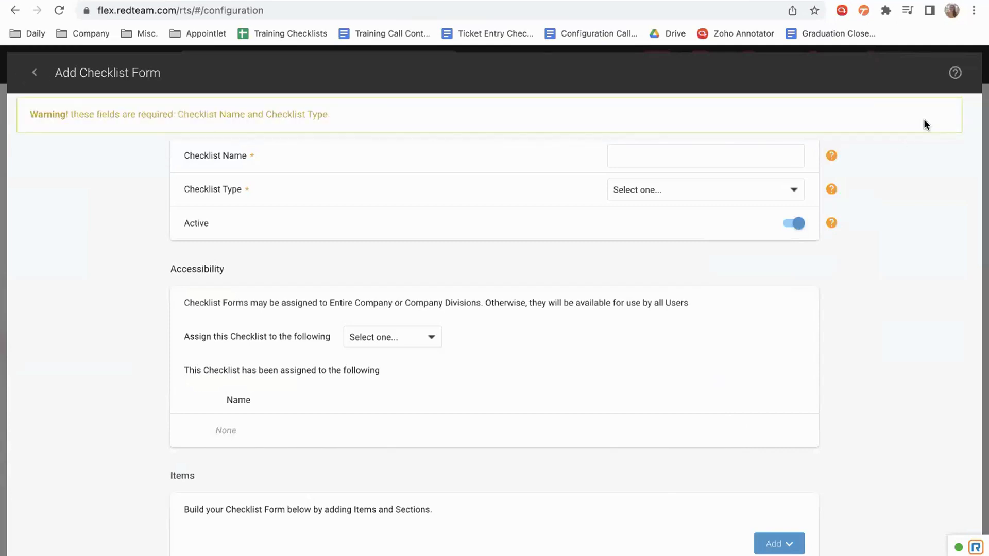
{"action": "left_click", "coordinate": [32, 73]}
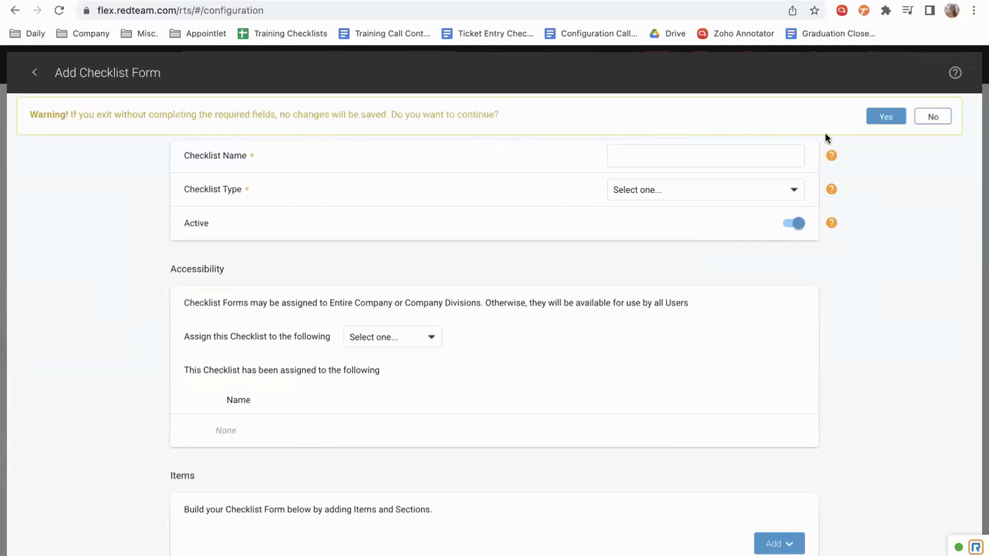
{"action": "left_click", "coordinate": [886, 117]}
Open the Daily Safety Checklist (DNB) form for editing and review its name, checklist type and active setting
{"action": "scroll", "coordinate": [445, 302], "scroll_direction": "down", "scroll_amount": 1}
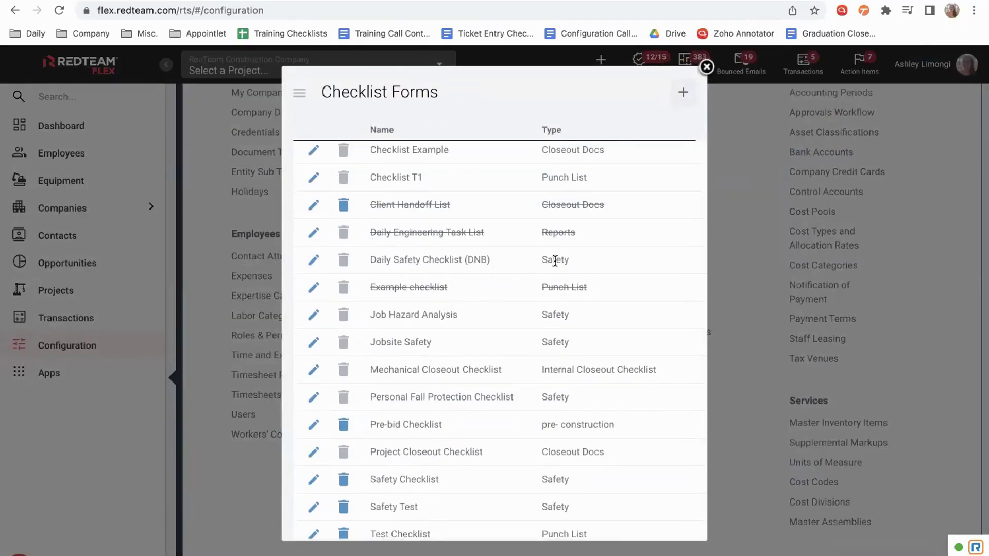
{"action": "left_click", "coordinate": [314, 261]}
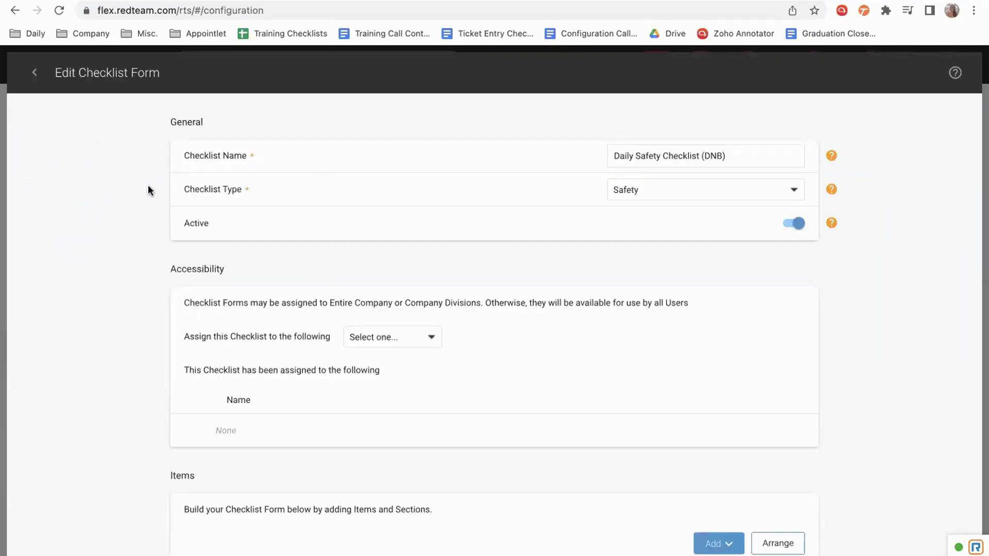
{"action": "scroll", "coordinate": [162, 193], "scroll_direction": "down", "scroll_amount": 1}
{"action": "scroll", "coordinate": [162, 193], "scroll_direction": "up", "scroll_amount": 1}
{"action": "left_click", "coordinate": [788, 192]}
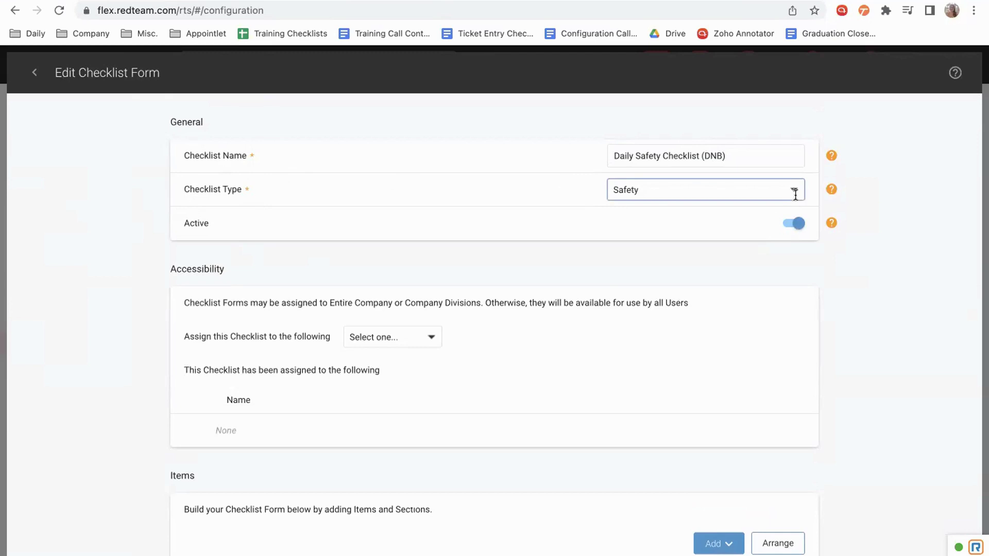
{"action": "left_click", "coordinate": [491, 205]}
{"action": "scroll", "coordinate": [425, 213], "scroll_direction": "down", "scroll_amount": 2}
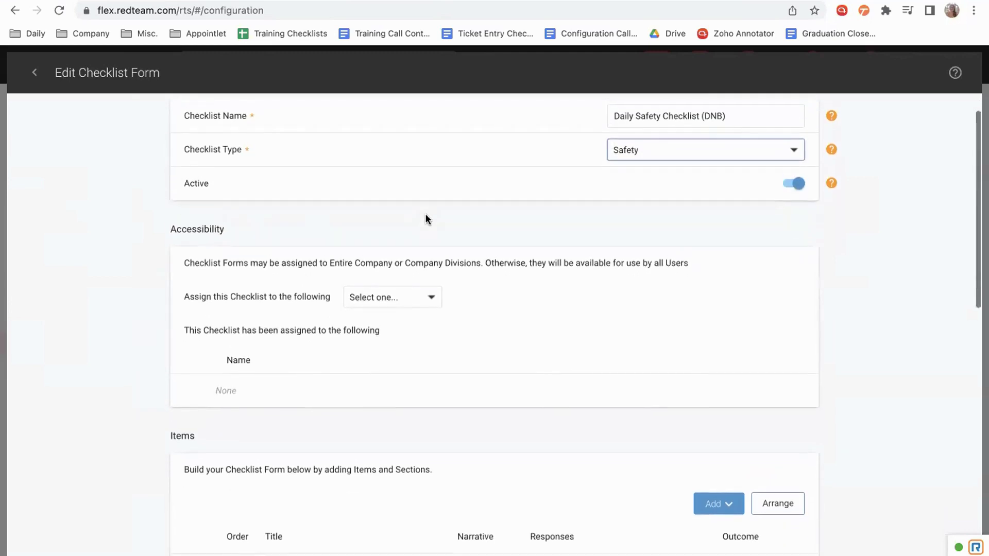
{"action": "scroll", "coordinate": [425, 203], "scroll_direction": "up", "scroll_amount": 1}
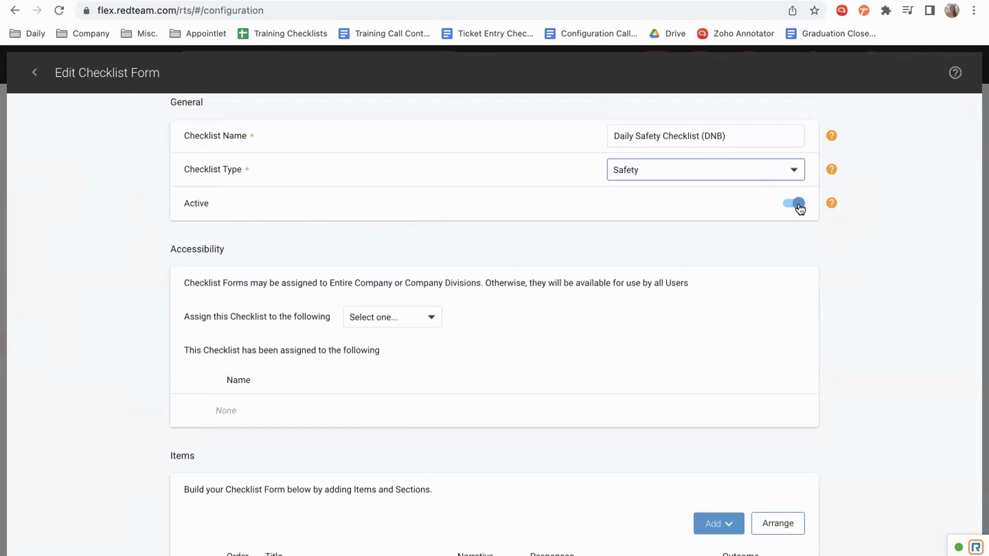
Review the checklist form's accessibility assignment and its sections and items with their narratives, responses and outcomes
{"action": "scroll", "coordinate": [305, 239], "scroll_direction": "down", "scroll_amount": 2}
{"action": "scroll", "coordinate": [305, 236], "scroll_direction": "down", "scroll_amount": 3}
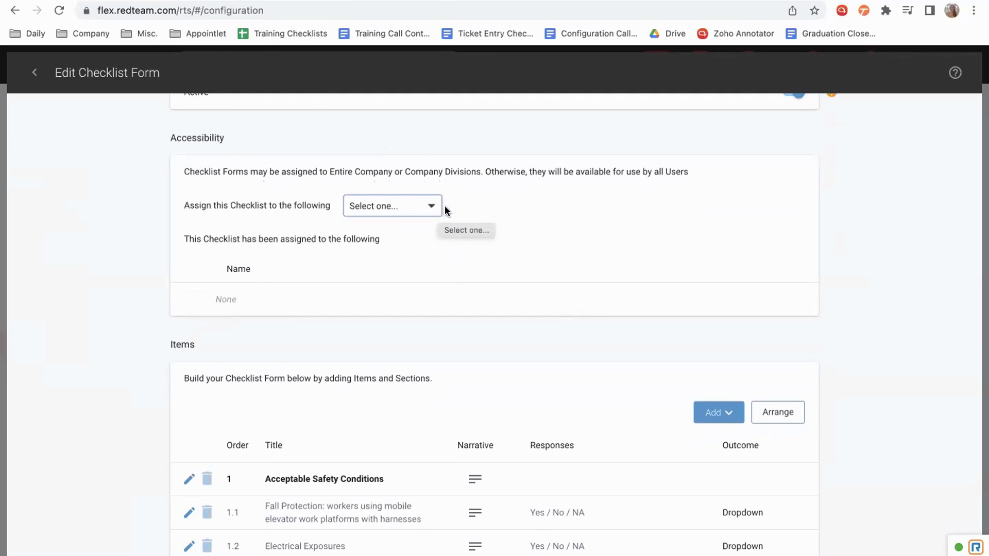
{"action": "scroll", "coordinate": [551, 267], "scroll_direction": "down", "scroll_amount": 2}
{"action": "scroll", "coordinate": [550, 263], "scroll_direction": "down", "scroll_amount": 2}
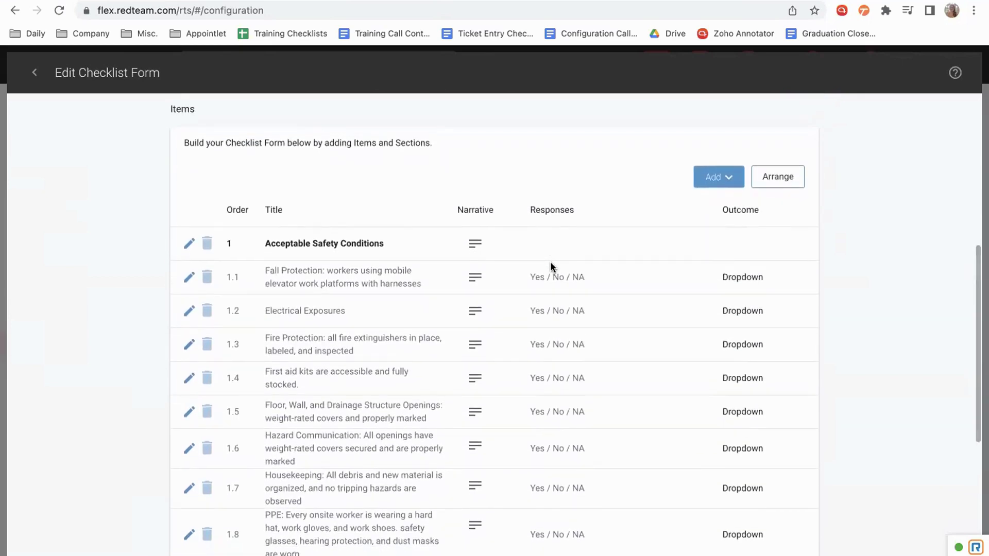
{"action": "scroll", "coordinate": [550, 263], "scroll_direction": "down", "scroll_amount": 1}
{"action": "scroll", "coordinate": [550, 266], "scroll_direction": "down", "scroll_amount": 1}
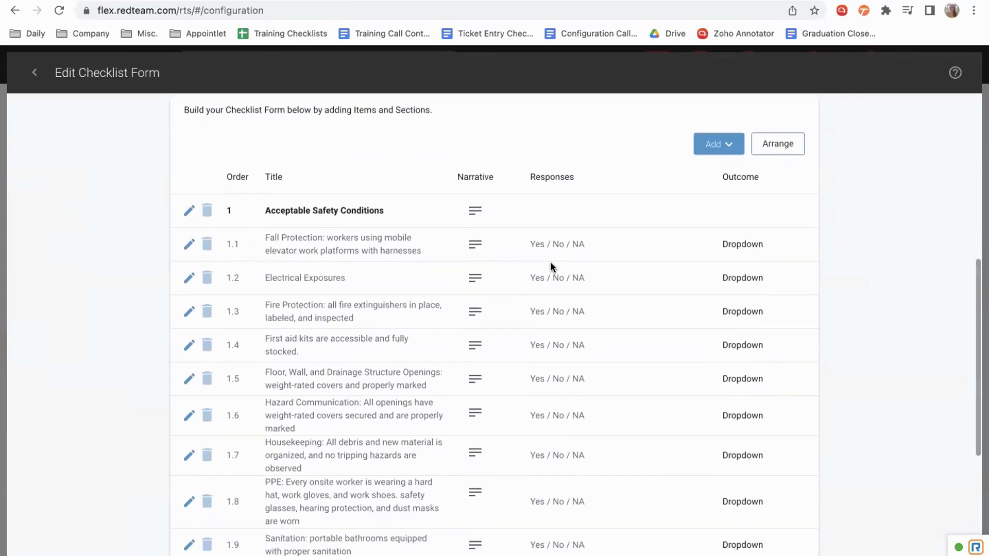
Look at the name and narrative fields for adding a section to the checklist form, and leave without saving
{"action": "left_click", "coordinate": [732, 149]}
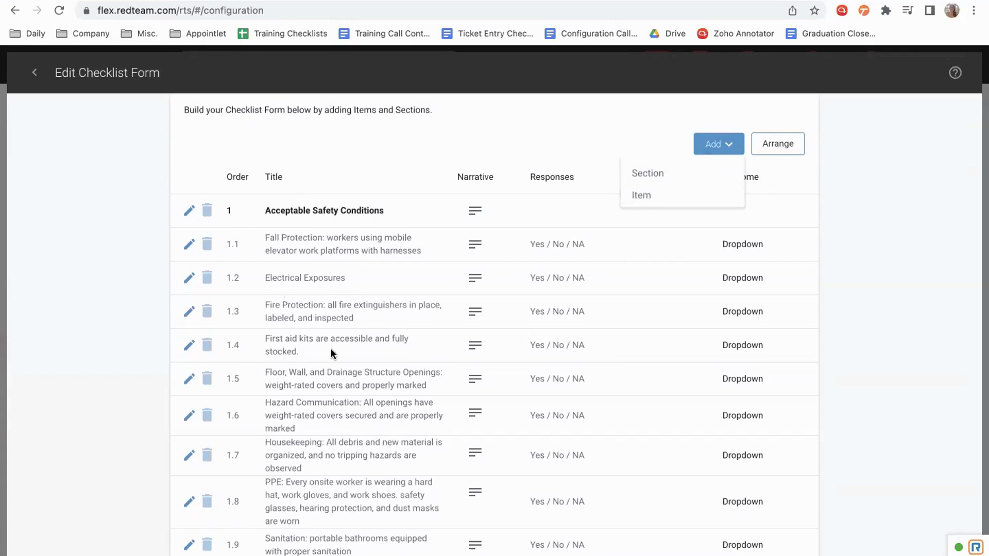
{"action": "left_click", "coordinate": [671, 180]}
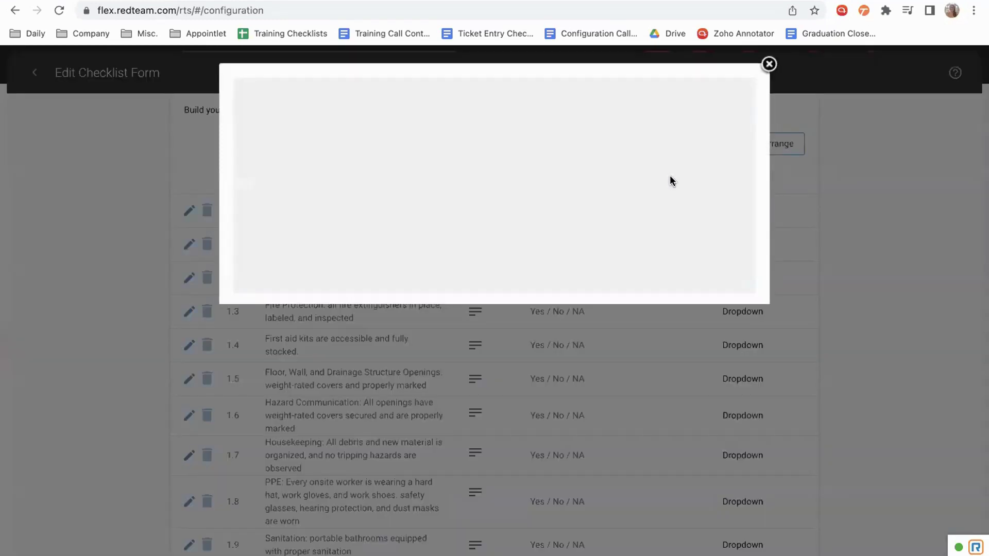
{"action": "left_click", "coordinate": [533, 161]}
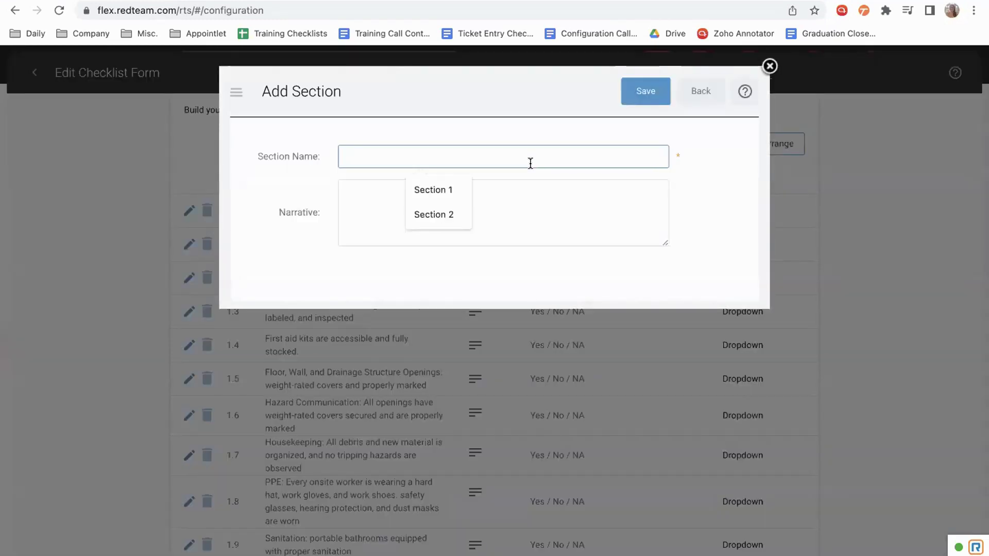
{"action": "left_click", "coordinate": [360, 206]}
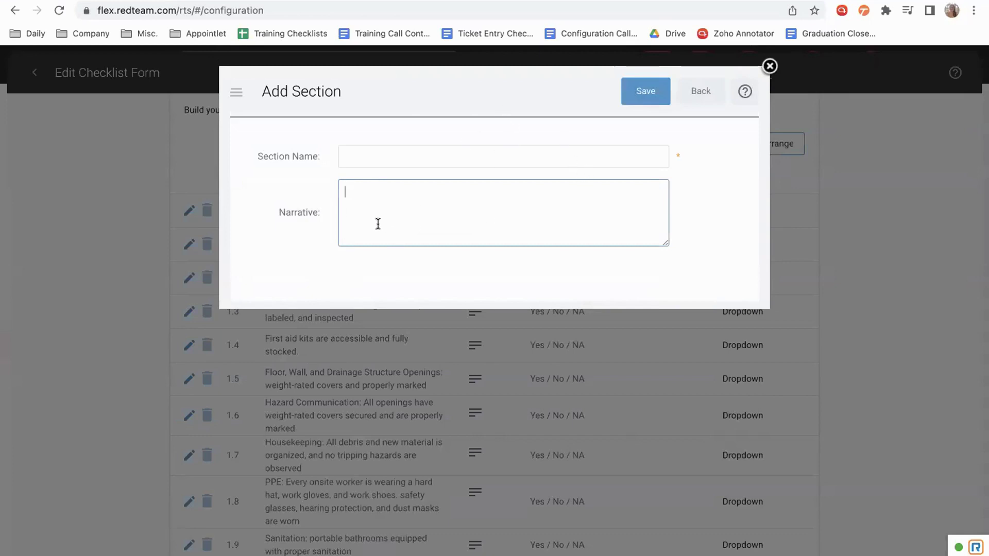
{"action": "left_click", "coordinate": [717, 92]}
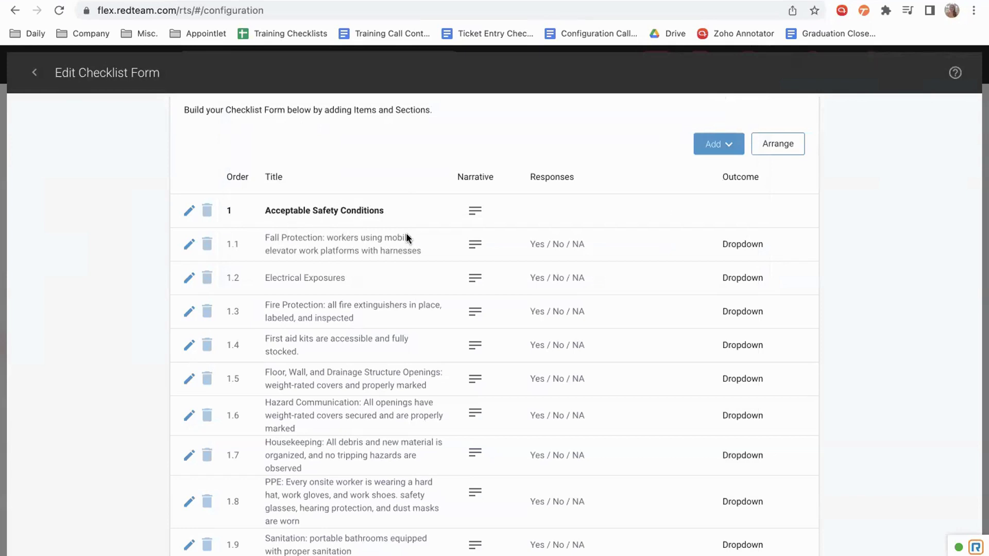
Open the blank form for adding an item to the checklist and close it without saving
{"action": "left_click", "coordinate": [727, 144]}
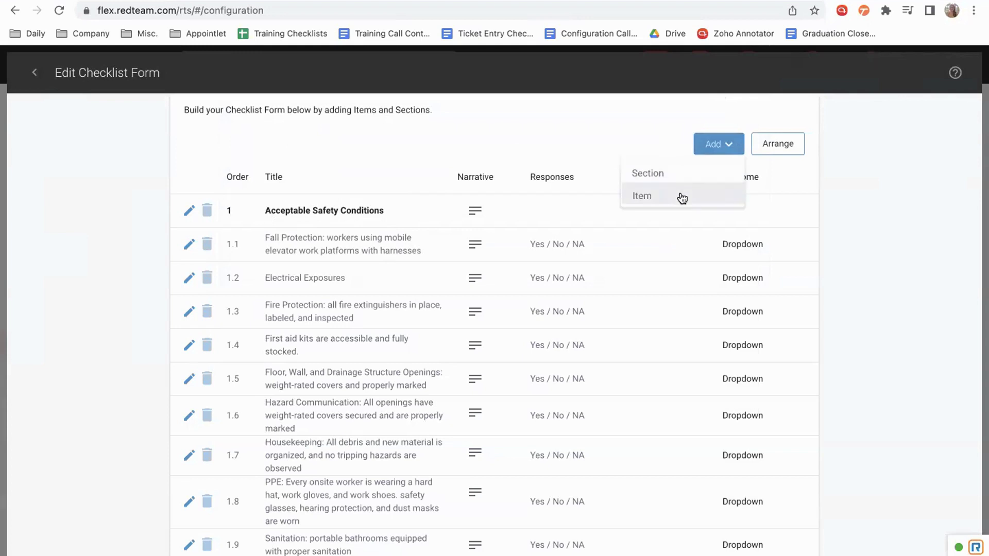
{"action": "left_click", "coordinate": [682, 197]}
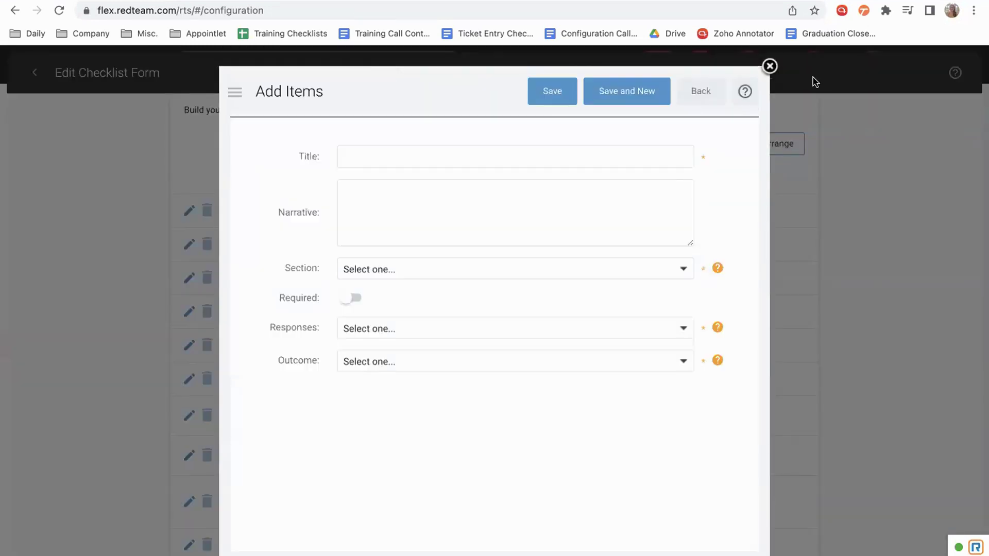
{"action": "left_click", "coordinate": [769, 66]}
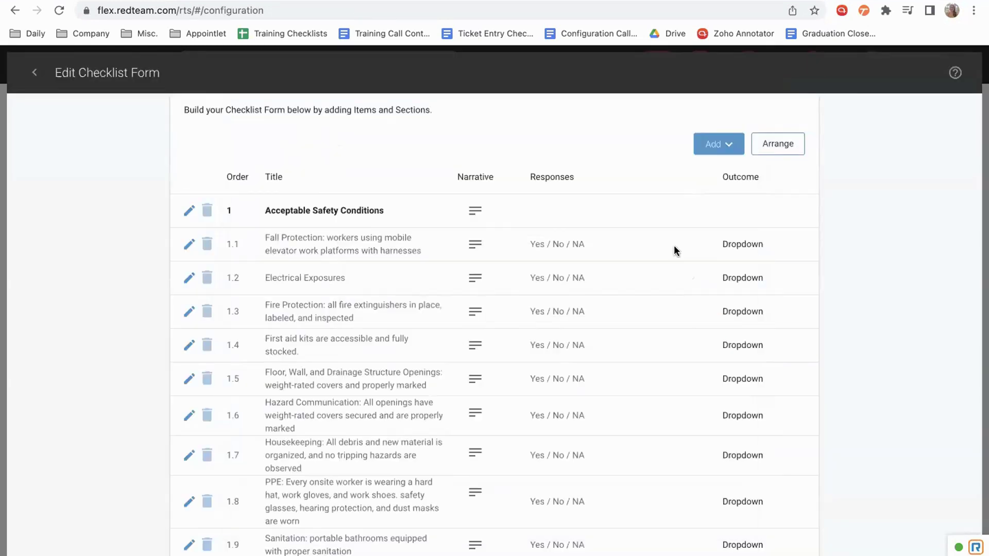
Open the Fall Protection item under Acceptable Safety Conditions for editing and examine its title and narrative
{"action": "left_click", "coordinate": [188, 243]}
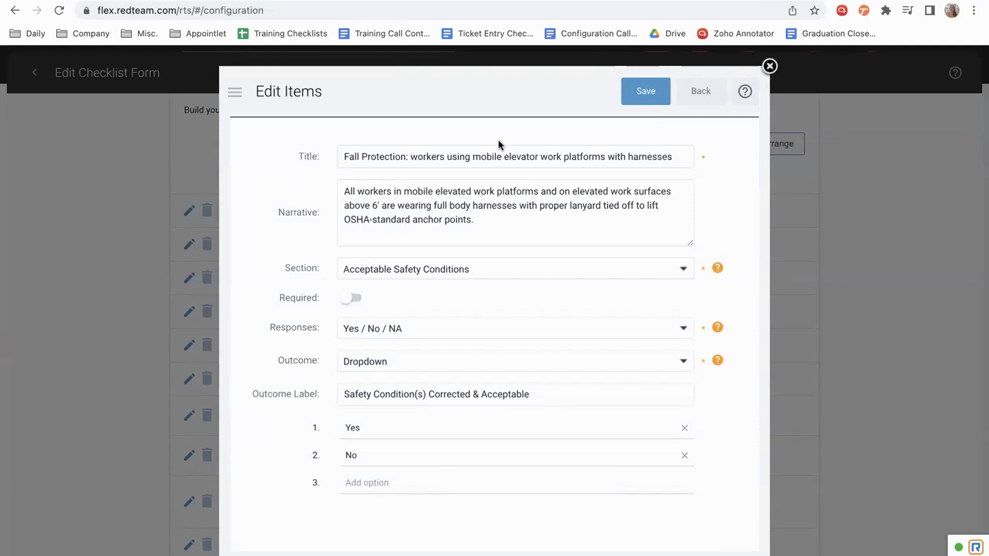
{"action": "left_click", "coordinate": [688, 155]}
{"action": "triple_click", "coordinate": [688, 155]}
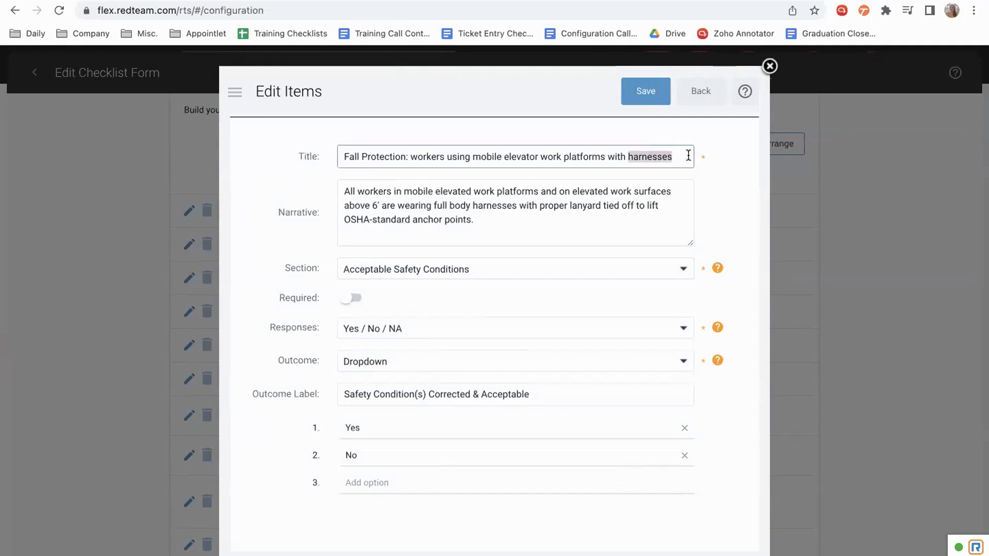
{"action": "left_click", "coordinate": [687, 155]}
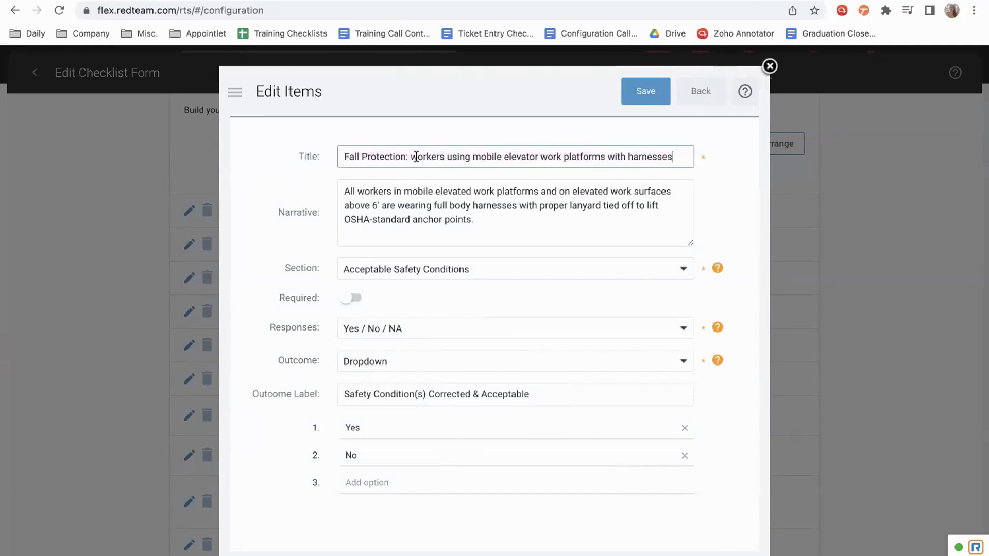
{"action": "left_click", "coordinate": [499, 222]}
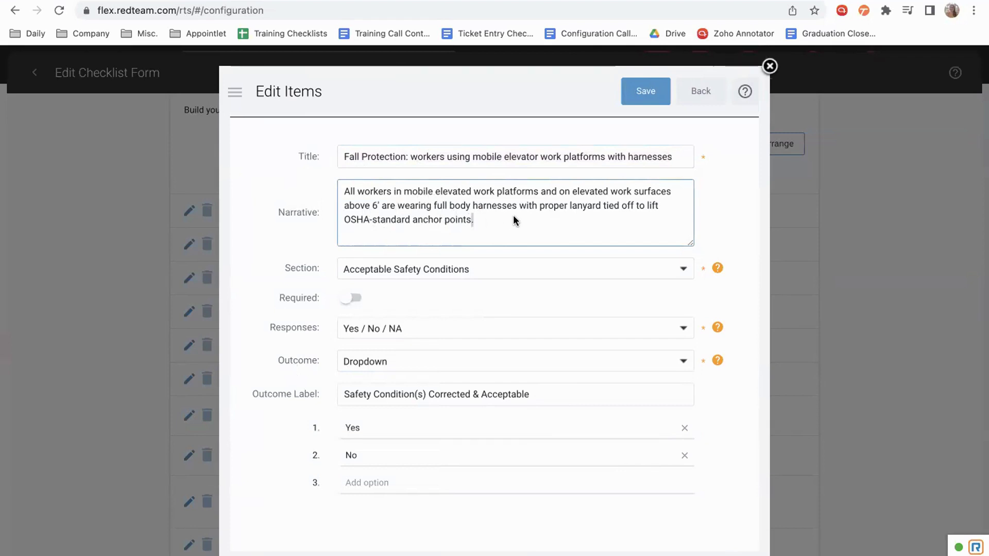
{"action": "left_click", "coordinate": [270, 245]}
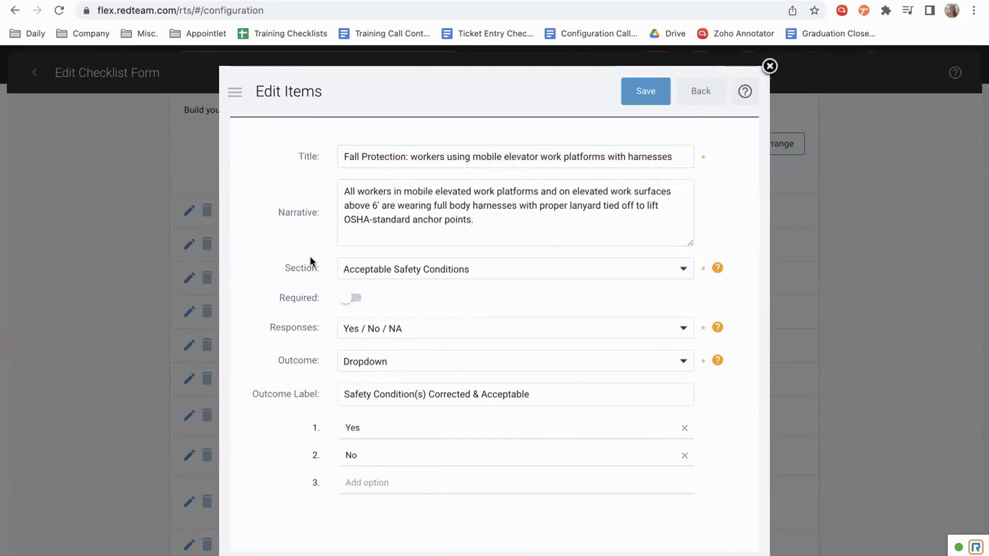
View the item's available sections, and switch its Required setting on and back off
{"action": "left_click", "coordinate": [525, 277]}
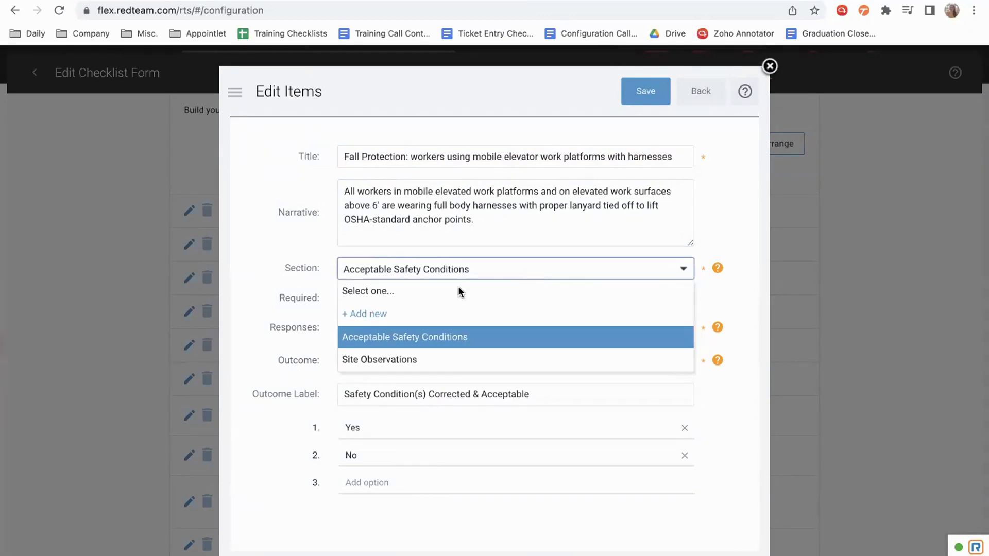
{"action": "left_click", "coordinate": [261, 256]}
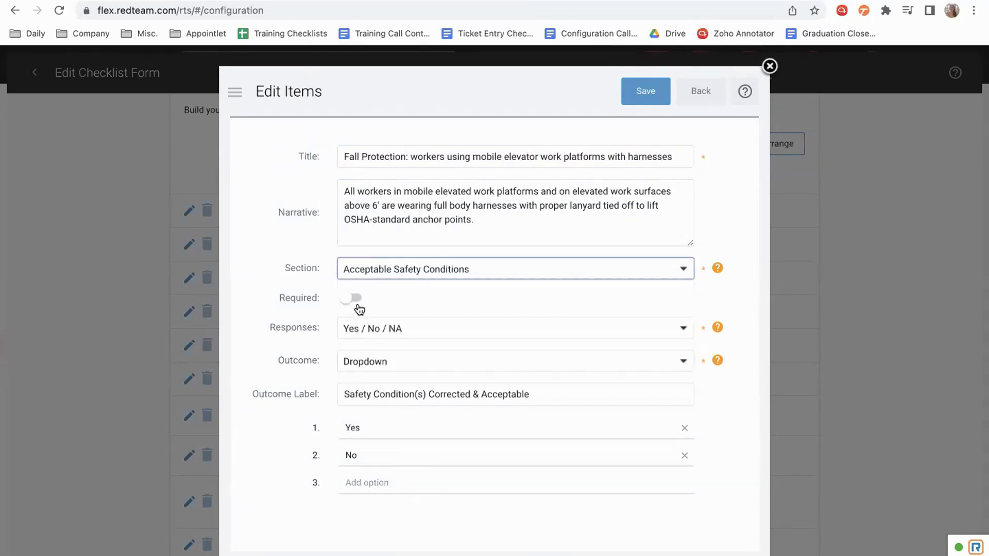
{"action": "left_click", "coordinate": [355, 303]}
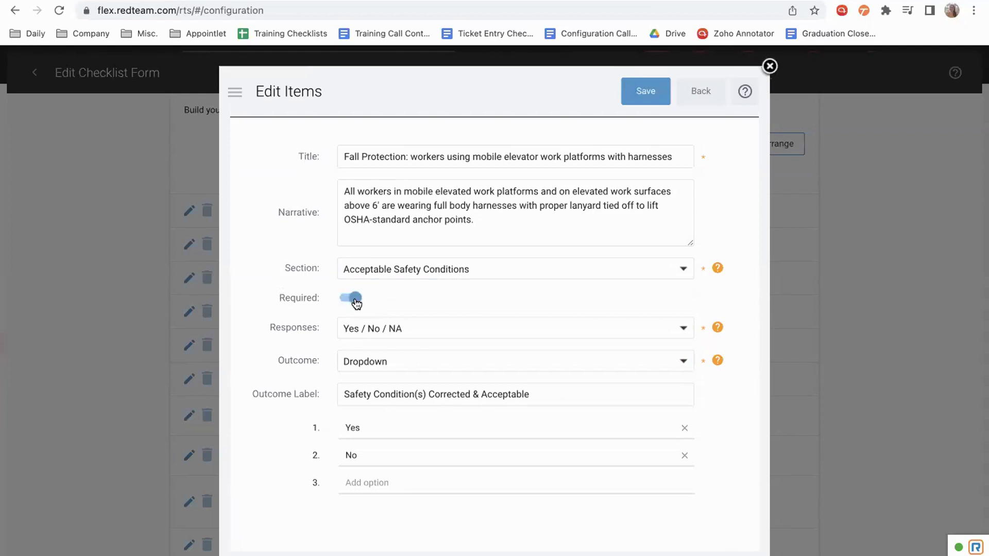
{"action": "left_click", "coordinate": [348, 303]}
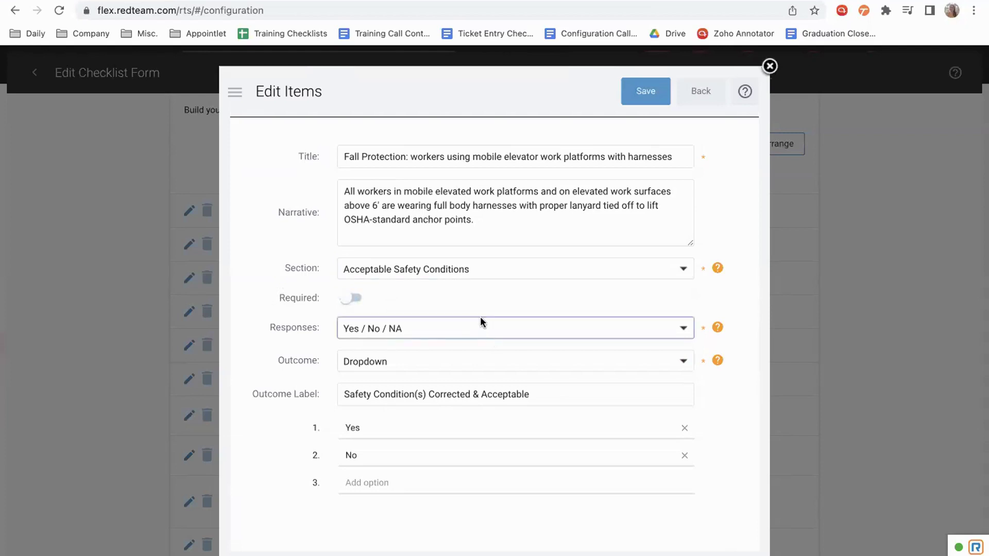
Examine the response sets and outcome types available for the Fall Protection item, keeping Yes / No / NA and Dropdown
{"action": "left_click", "coordinate": [682, 334]}
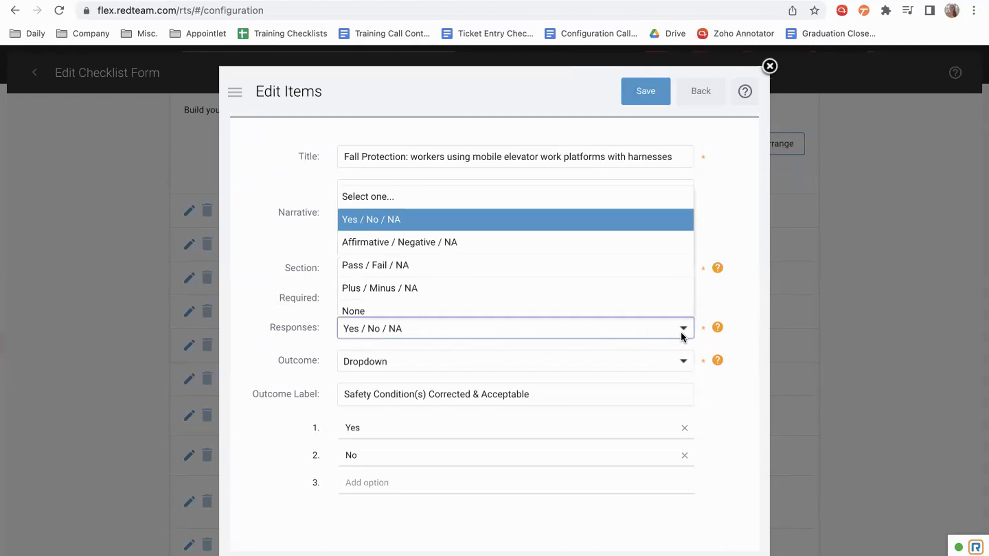
{"action": "left_click", "coordinate": [716, 299]}
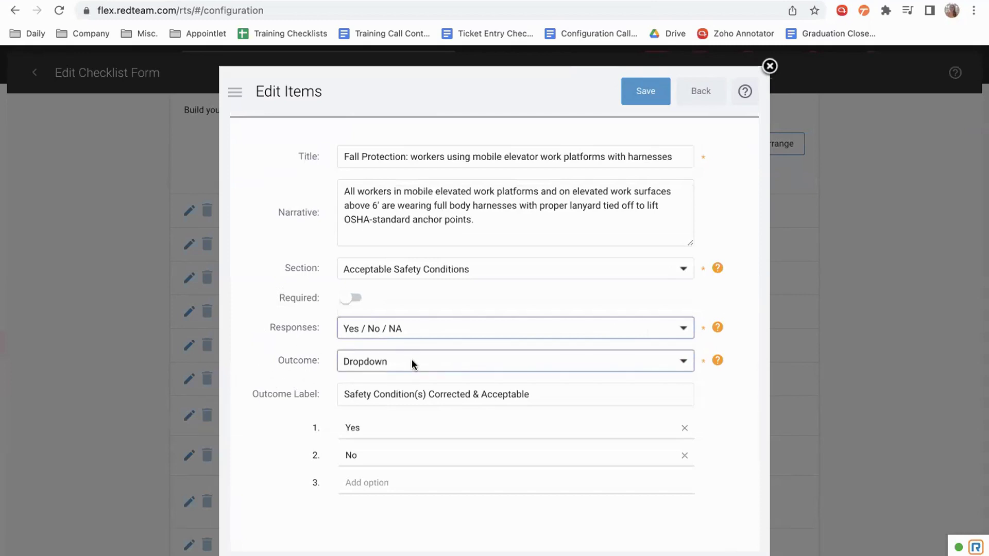
{"action": "left_click", "coordinate": [457, 363]}
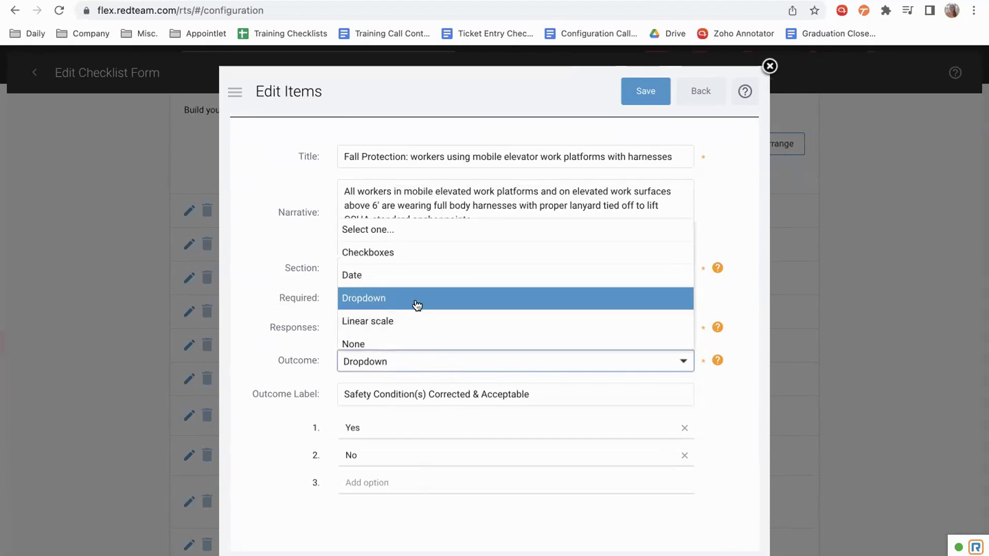
{"action": "scroll", "coordinate": [413, 323], "scroll_direction": "down", "scroll_amount": 3}
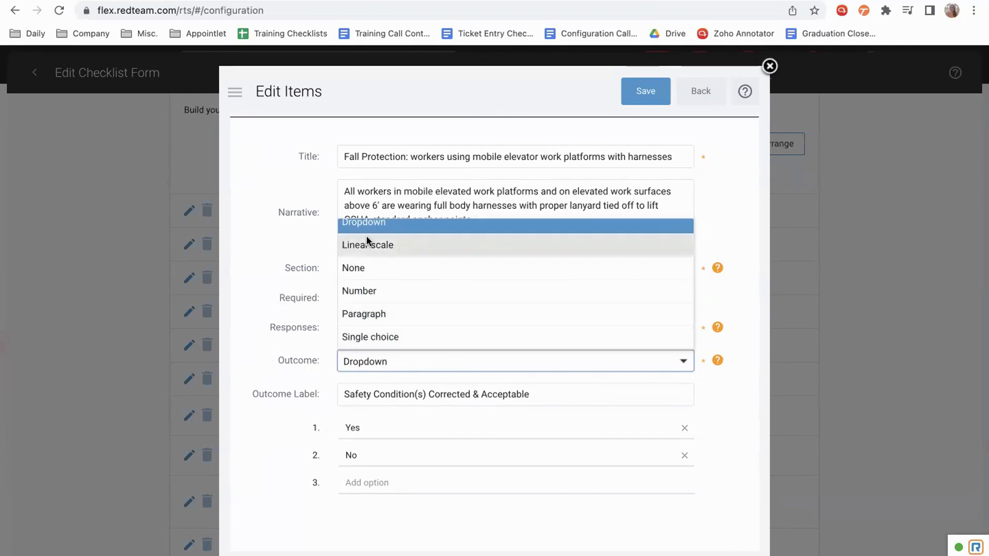
{"action": "left_click", "coordinate": [276, 369]}
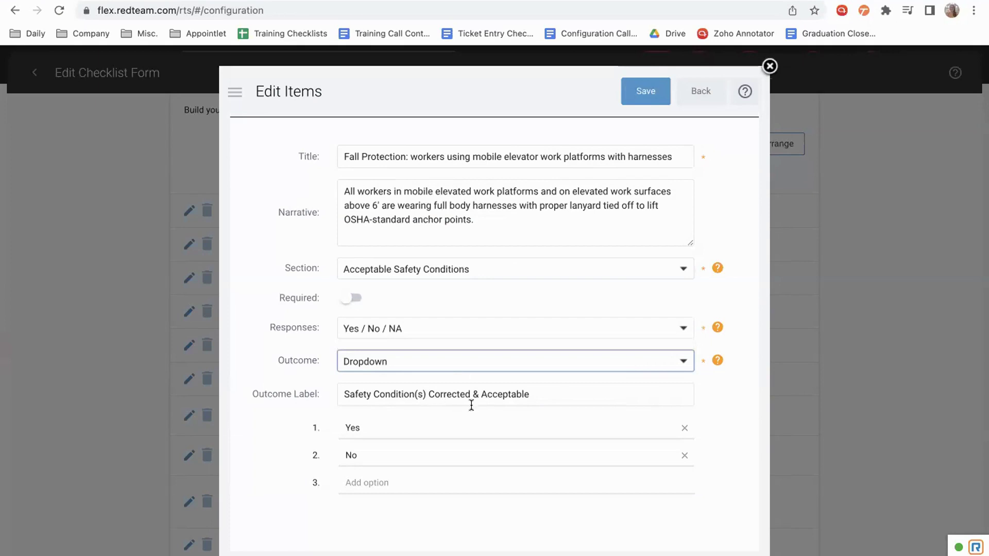
Examine the Fall Protection item's outcome label and its Yes and No options, and save the item
{"action": "left_click", "coordinate": [564, 397]}
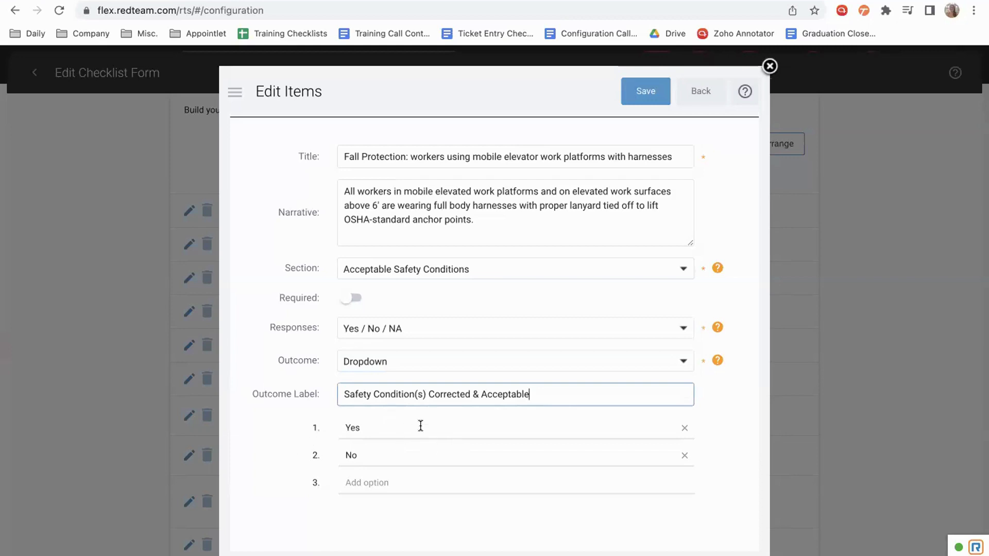
{"action": "left_click", "coordinate": [400, 427]}
{"action": "left_click", "coordinate": [434, 455]}
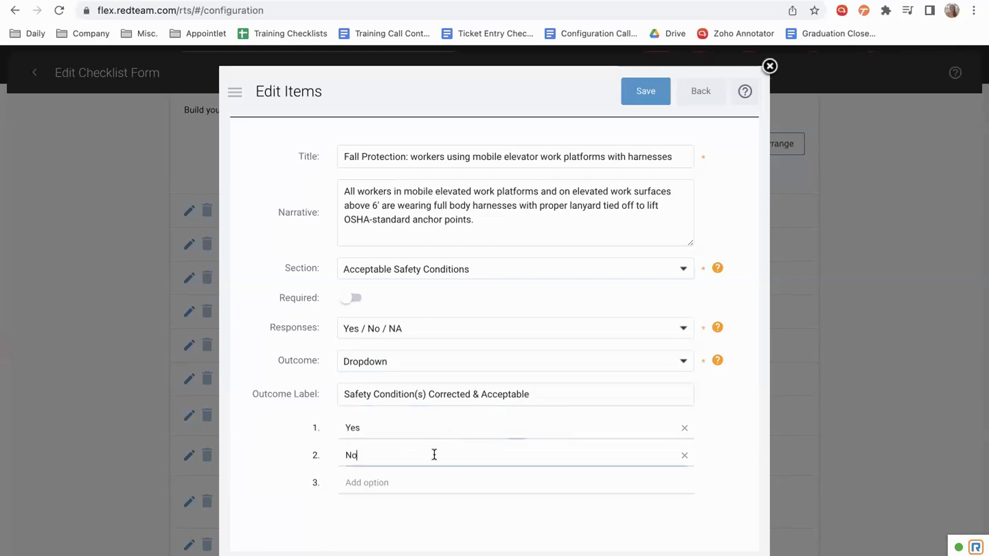
{"action": "left_click", "coordinate": [653, 98]}
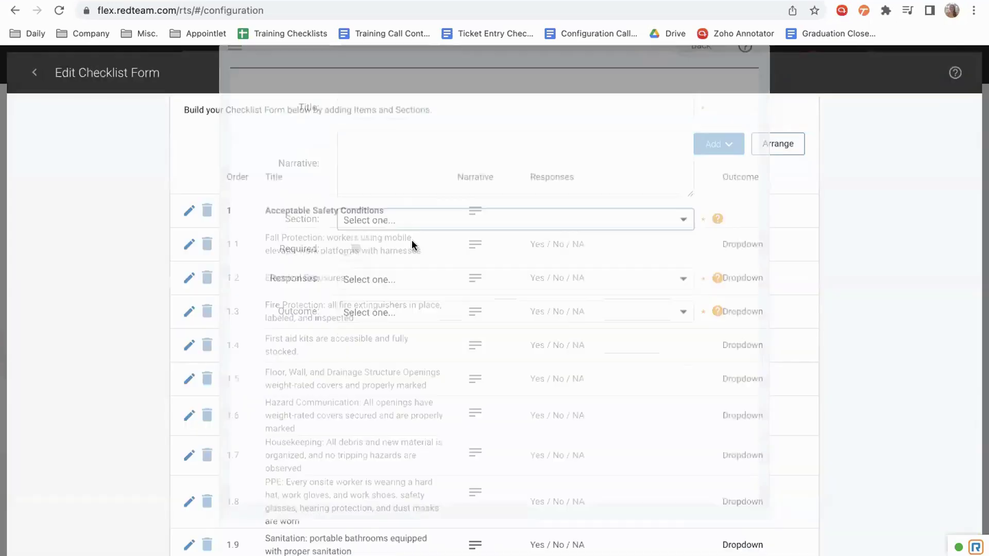
Look over the checklist items, leave the checklist form configuration, and open the 2800001P Hennepin Avenue Ice Cream Parlor project
{"action": "scroll", "coordinate": [428, 437], "scroll_direction": "down", "scroll_amount": 6}
{"action": "scroll", "coordinate": [428, 437], "scroll_direction": "up", "scroll_amount": 7}
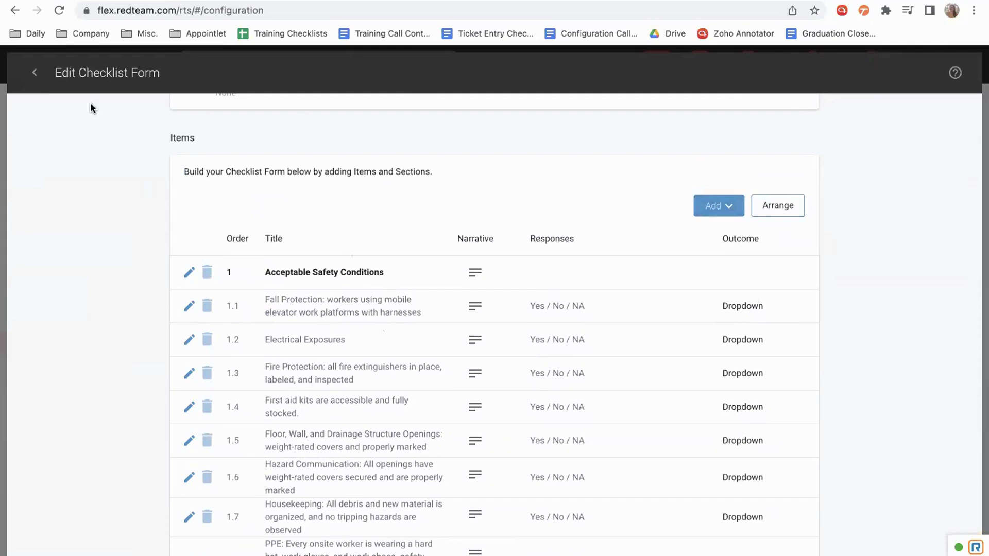
{"action": "left_click", "coordinate": [36, 74]}
{"action": "left_click", "coordinate": [706, 66]}
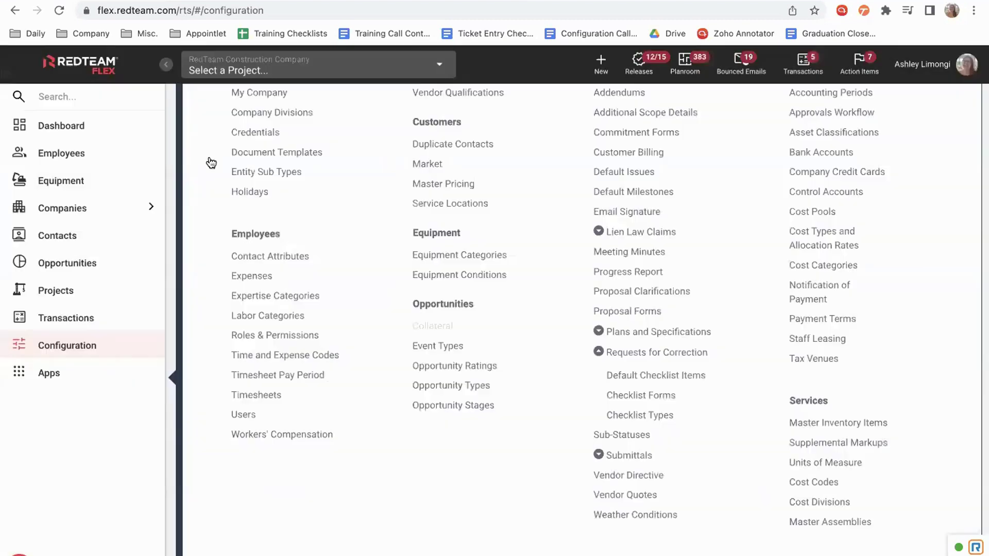
{"action": "left_click", "coordinate": [440, 75]}
{"action": "left_click", "coordinate": [351, 119]}
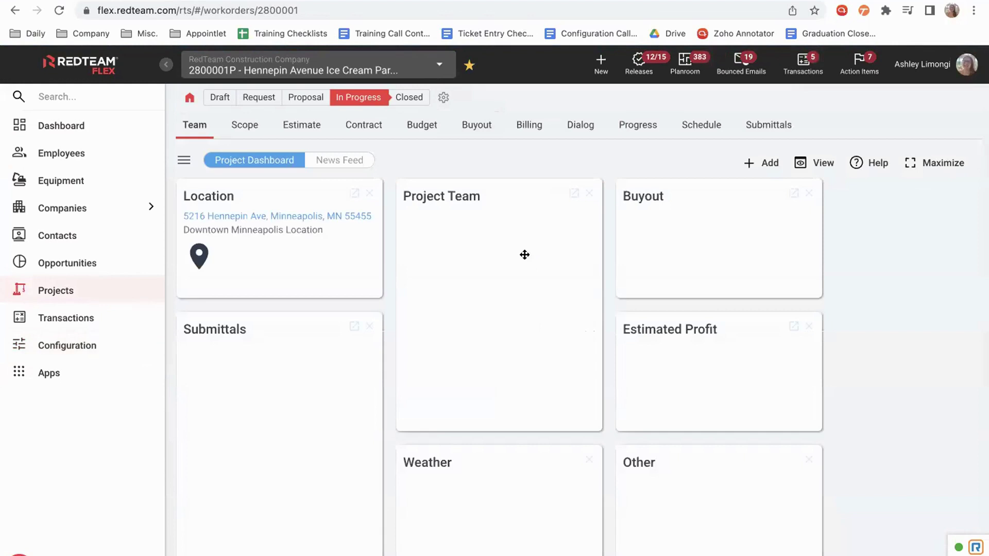
Open the project's Safety requests for correction and bring up the blank form for adding a safety item
{"action": "mouse_move", "coordinate": [190, 101]}
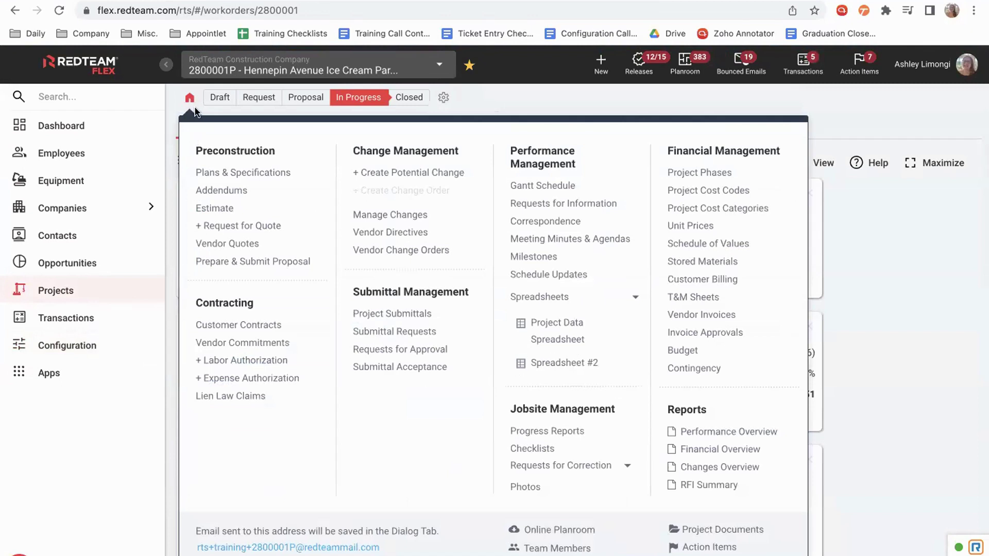
{"action": "left_click", "coordinate": [595, 469]}
{"action": "scroll", "coordinate": [597, 489], "scroll_direction": "down", "scroll_amount": 1}
{"action": "scroll", "coordinate": [606, 493], "scroll_direction": "up", "scroll_amount": 1}
{"action": "left_click", "coordinate": [580, 469]}
{"action": "left_click", "coordinate": [580, 469]}
{"action": "scroll", "coordinate": [582, 518], "scroll_direction": "down", "scroll_amount": 3}
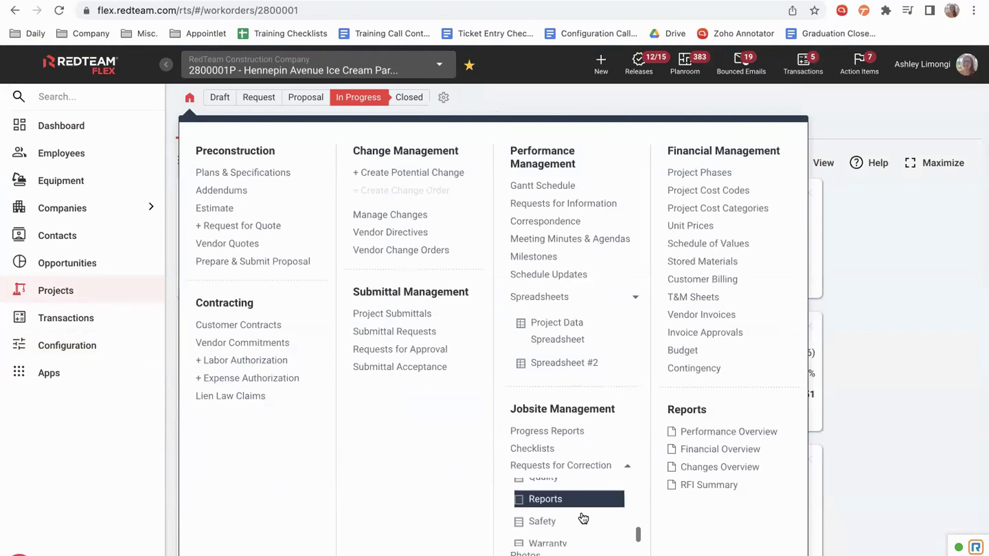
{"action": "left_click", "coordinate": [547, 517]}
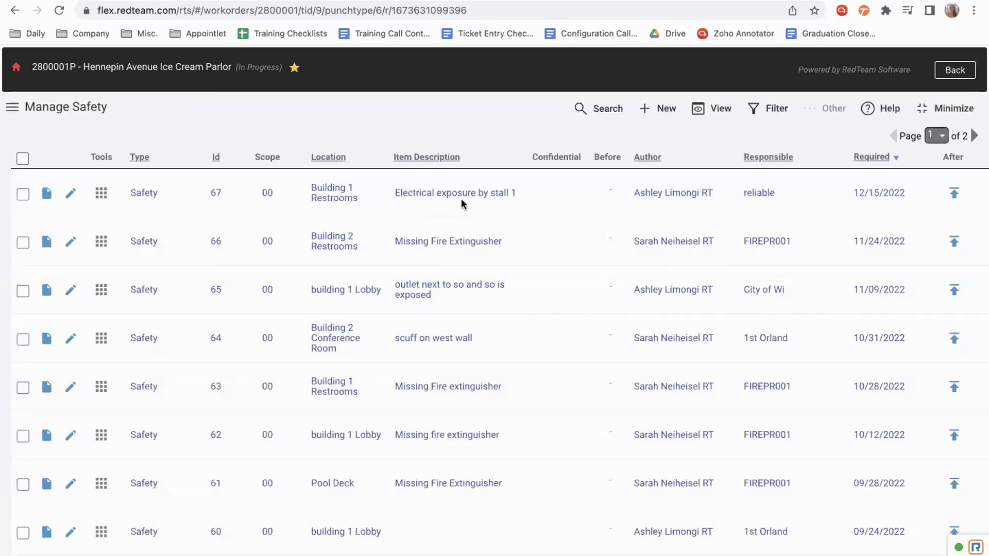
{"action": "left_click", "coordinate": [649, 115]}
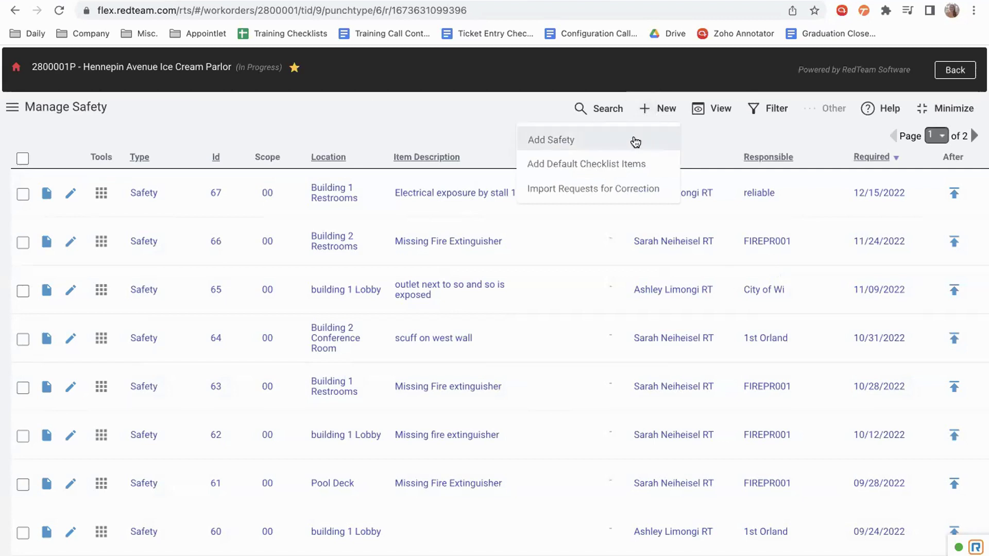
{"action": "left_click", "coordinate": [633, 139]}
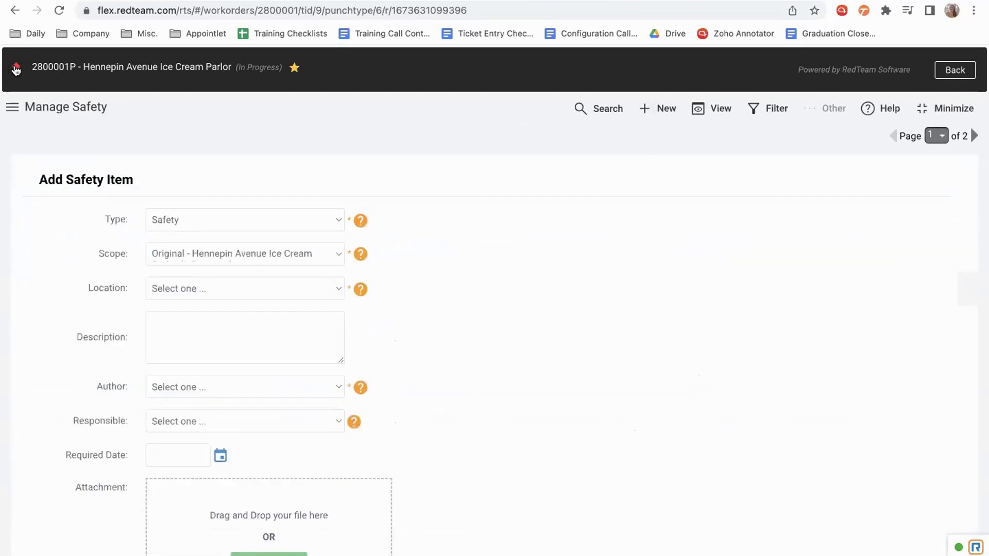
Switch to Manage Checklists and start a new checklist from the Daily Safety Checklist (DNB) form
{"action": "left_click", "coordinate": [11, 110]}
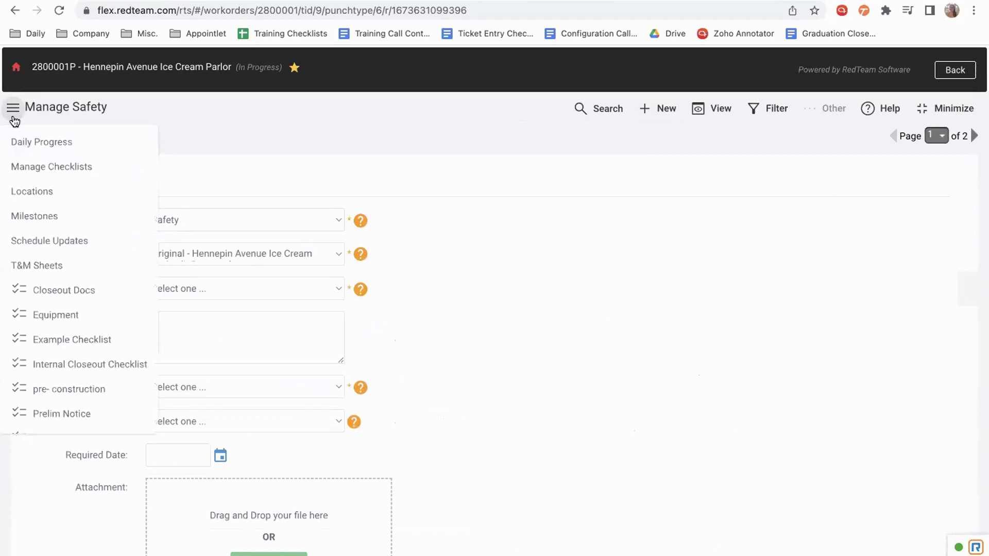
{"action": "left_click", "coordinate": [92, 173]}
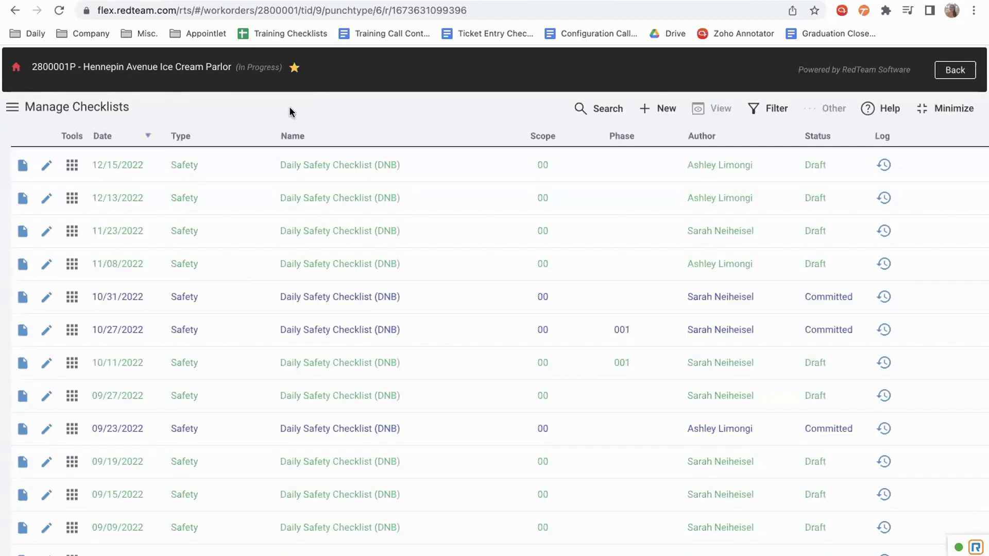
{"action": "left_click", "coordinate": [646, 114]}
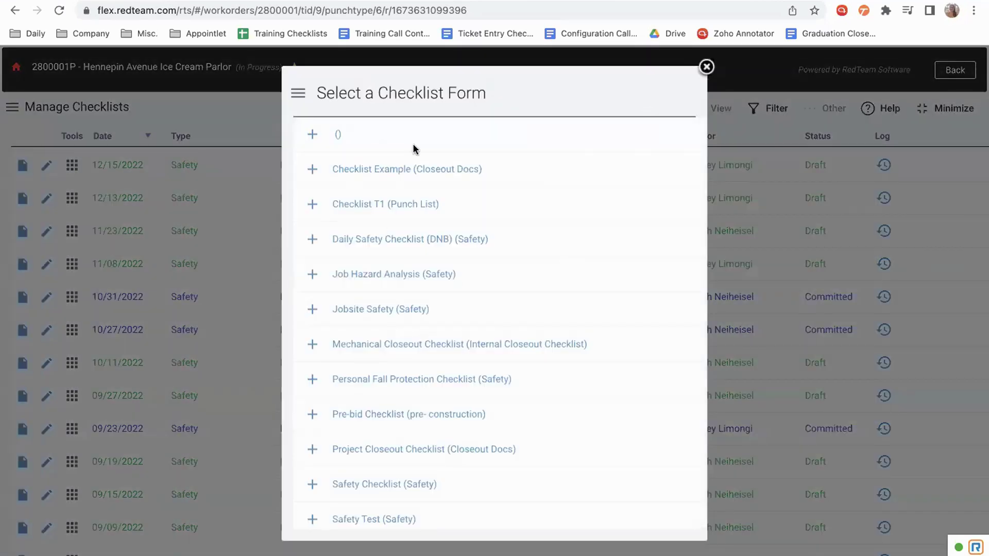
{"action": "scroll", "coordinate": [448, 258], "scroll_direction": "down", "scroll_amount": 1}
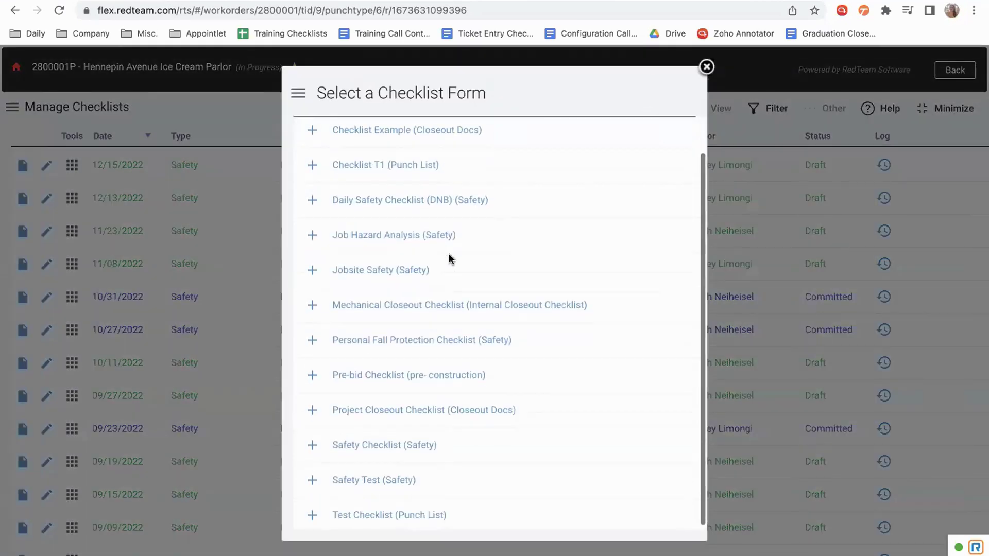
{"action": "left_click", "coordinate": [406, 203]}
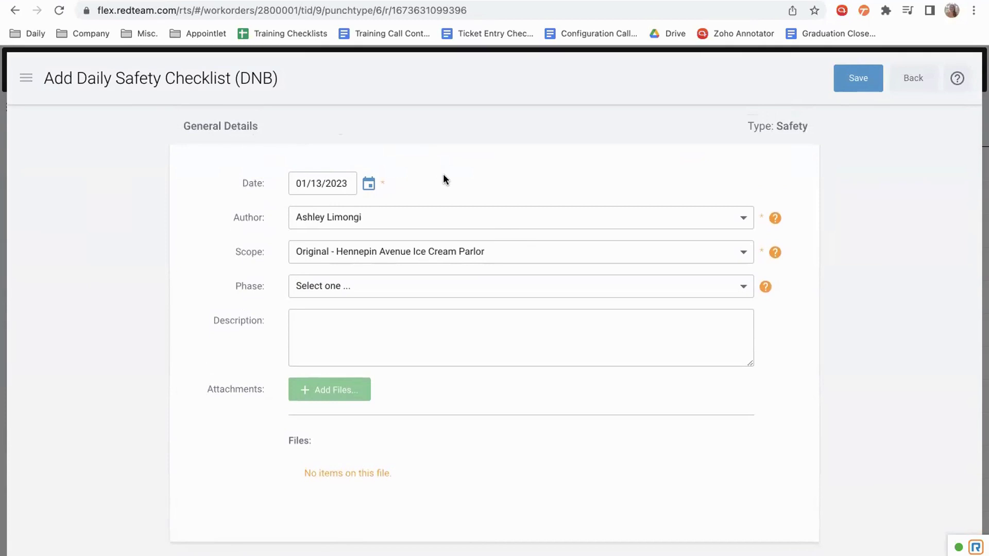
Examine the checklist's general details, including the Phase options and Description, and the narrative of the Acceptable Safety Conditions section
{"action": "scroll", "coordinate": [443, 179], "scroll_direction": "down", "scroll_amount": 1}
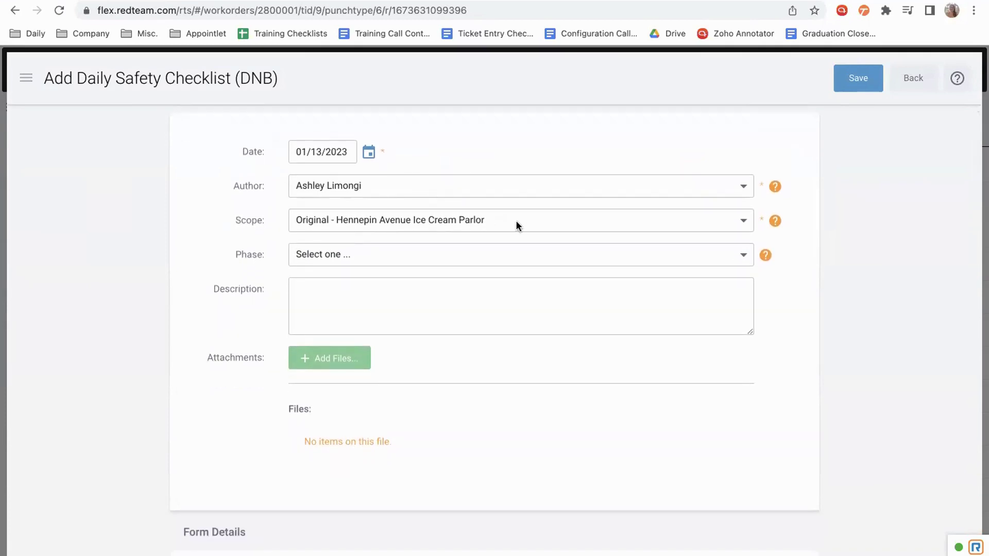
{"action": "left_click", "coordinate": [746, 255]}
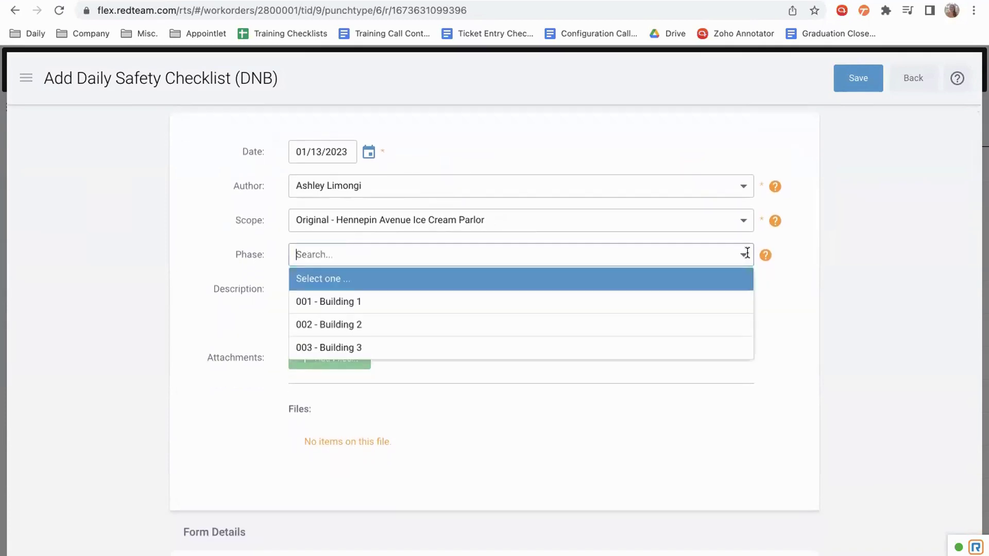
{"action": "left_click", "coordinate": [782, 264]}
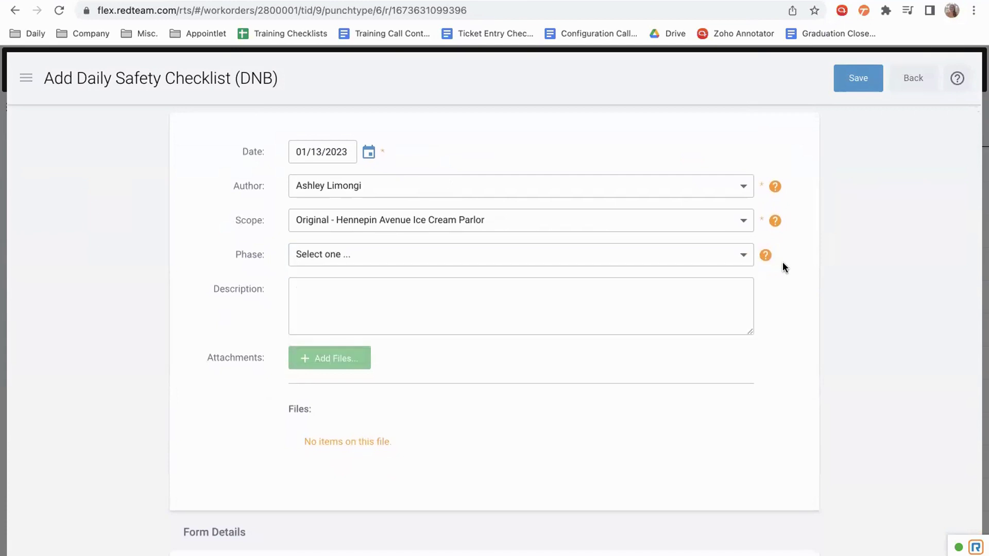
{"action": "left_click", "coordinate": [470, 328]}
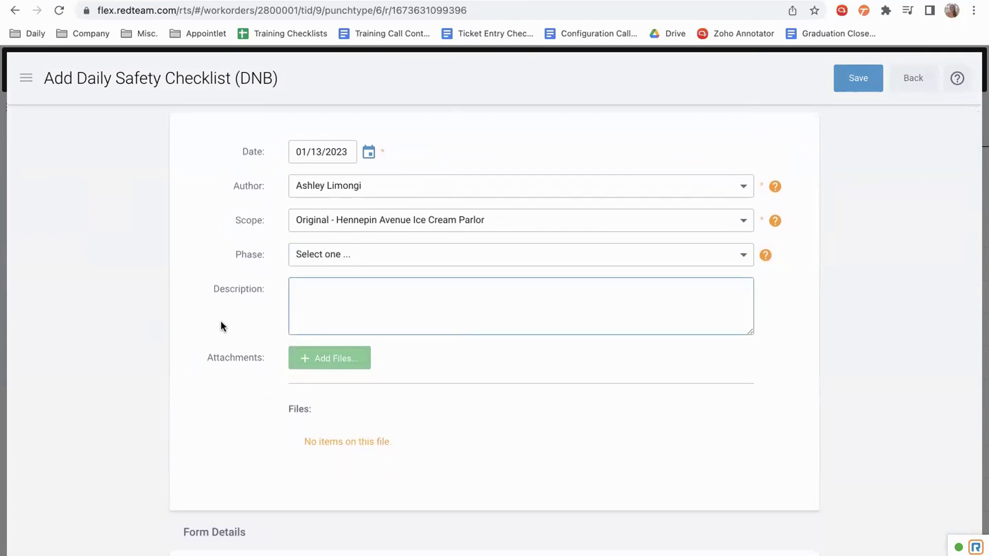
{"action": "scroll", "coordinate": [221, 320], "scroll_direction": "down", "scroll_amount": 3}
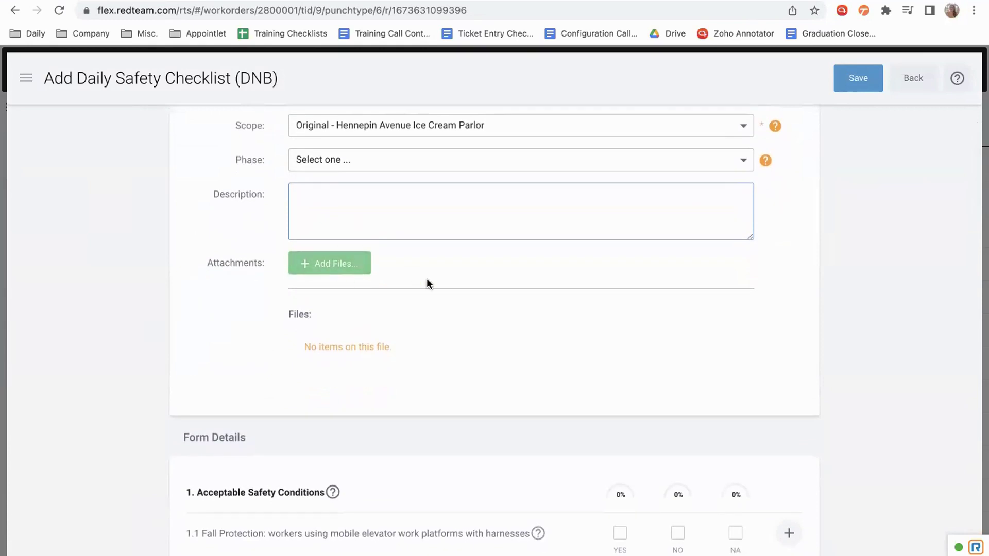
{"action": "scroll", "coordinate": [426, 279], "scroll_direction": "down", "scroll_amount": 5}
{"action": "scroll", "coordinate": [426, 283], "scroll_direction": "down", "scroll_amount": 1}
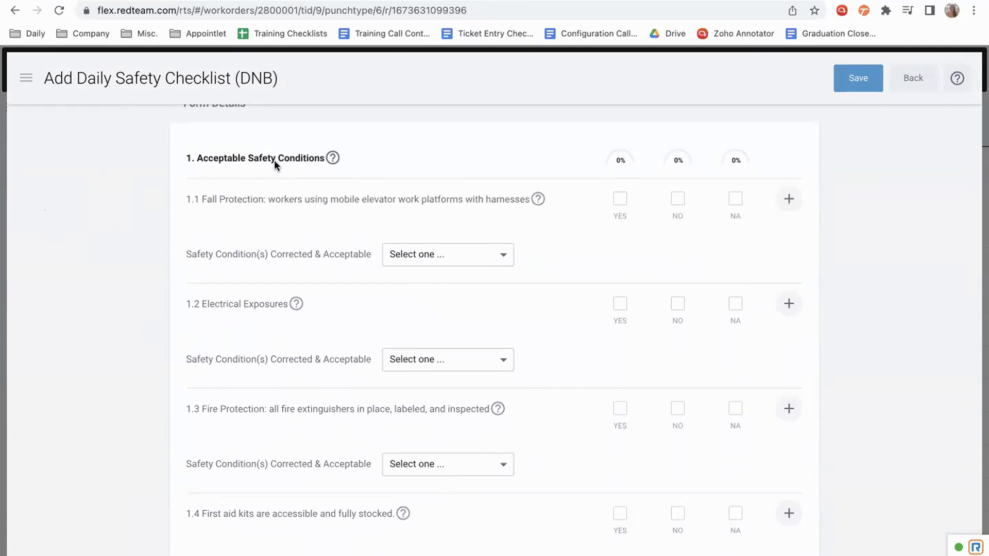
{"action": "mouse_move", "coordinate": [334, 159]}
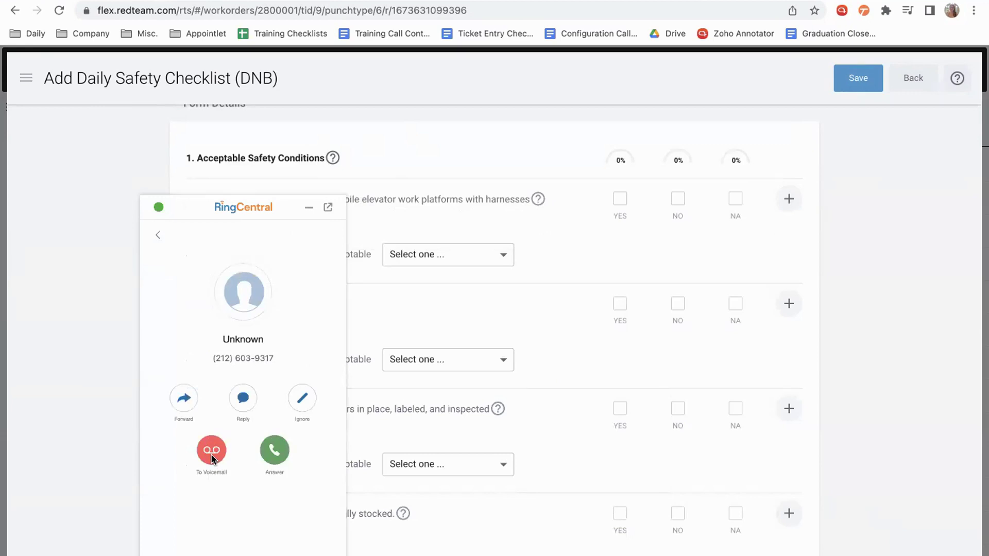
Send the incoming RingCentral call to voicemail
{"action": "left_click", "coordinate": [212, 458]}
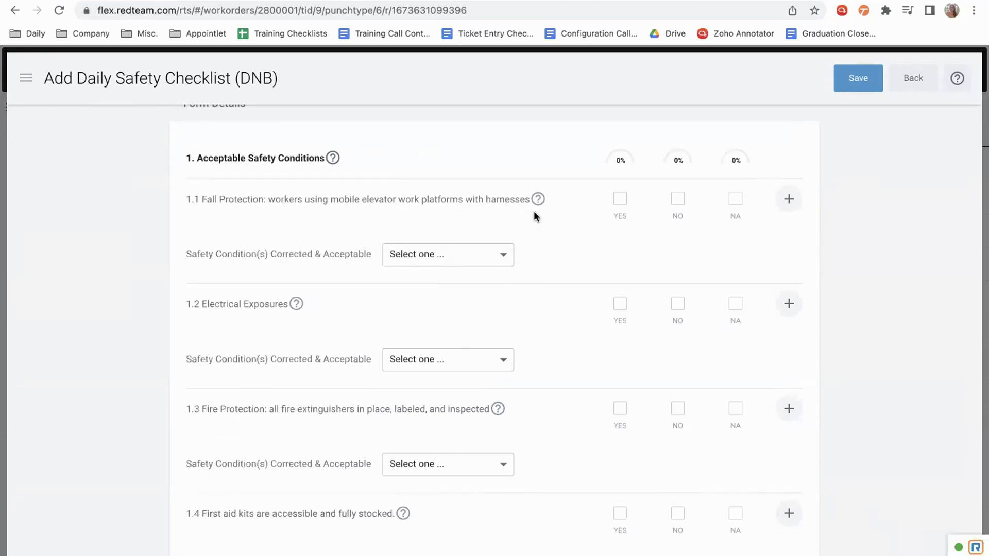
Read the narrative for item 1.1 Fall Protection, answer it Yes, and set Safety Condition(s) Corrected & Acceptable to Yes
{"action": "mouse_move", "coordinate": [538, 201]}
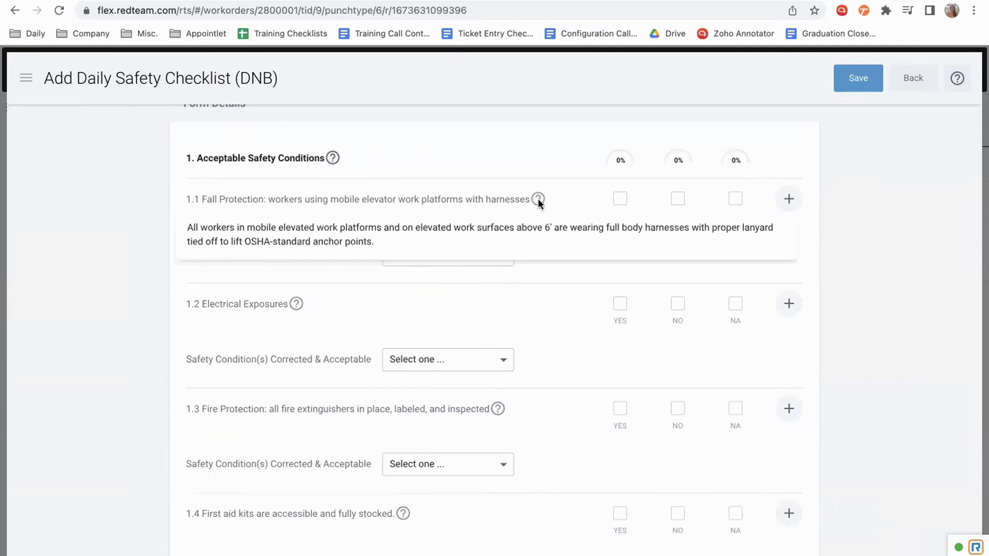
{"action": "left_click", "coordinate": [620, 205]}
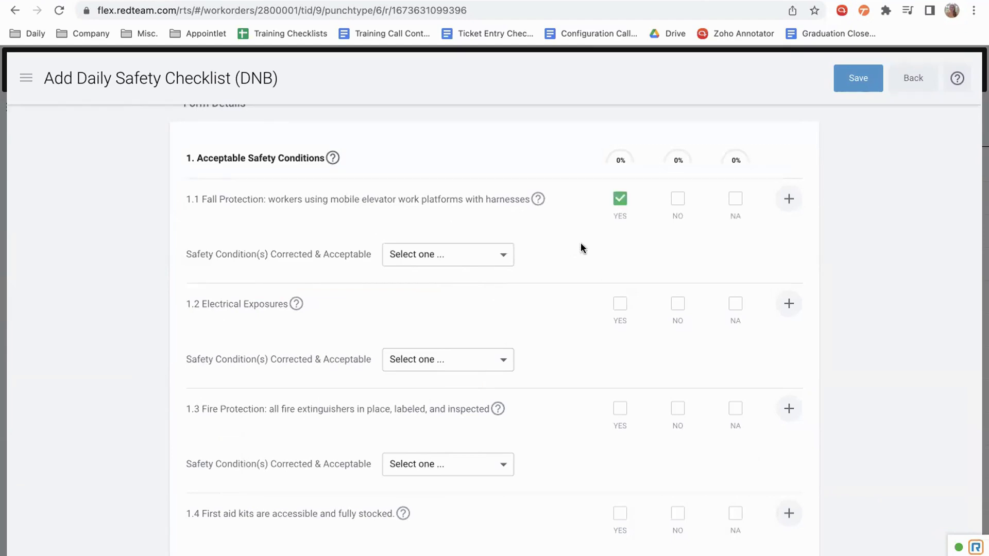
{"action": "scroll", "coordinate": [581, 245], "scroll_direction": "down", "scroll_amount": 2}
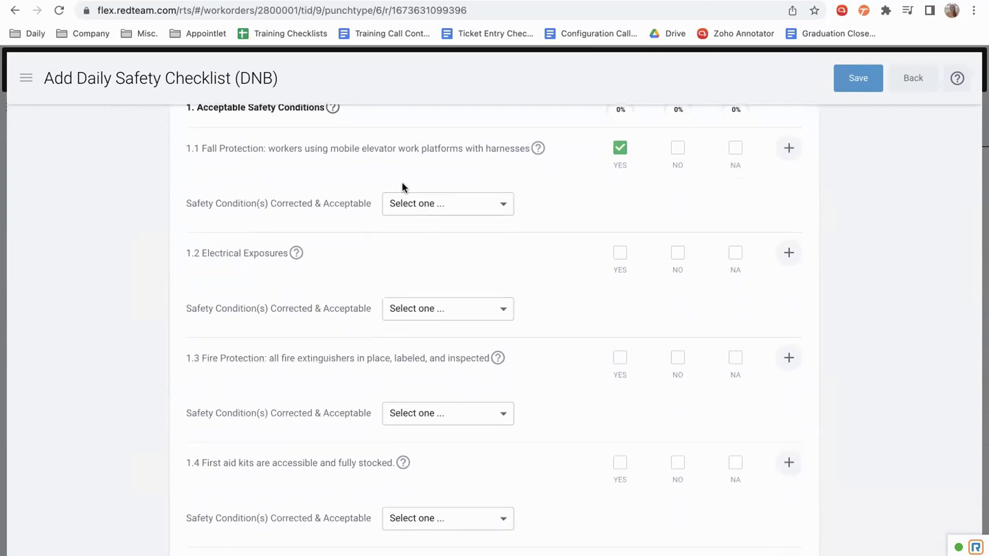
{"action": "left_click", "coordinate": [503, 205]}
{"action": "left_click", "coordinate": [498, 251]}
Read the narrative for item 1.2 Electrical Exposures and answer the item No
{"action": "scroll", "coordinate": [563, 254], "scroll_direction": "down", "scroll_amount": 2}
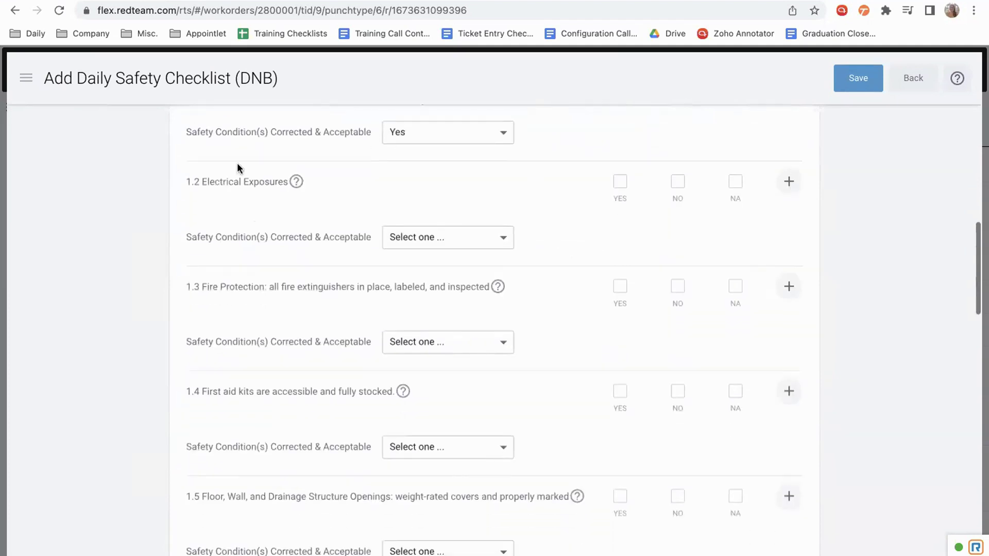
{"action": "left_click", "coordinate": [297, 182]}
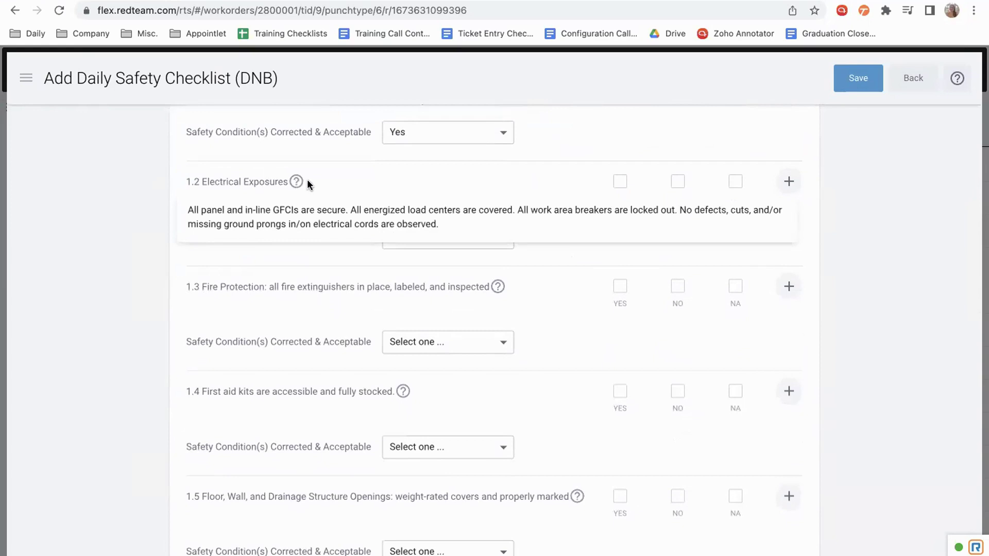
{"action": "left_click", "coordinate": [678, 183]}
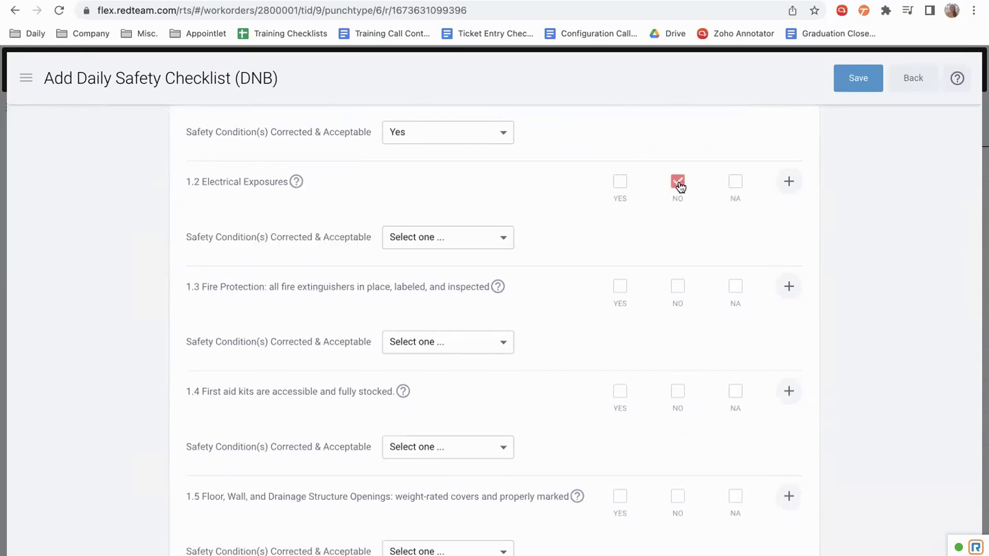
Start a Request For Correction on item 1.2 Electrical Exposures with location Building 1 Restrooms and description EXPOSED CABLE
{"action": "scroll", "coordinate": [537, 189], "scroll_direction": "up", "scroll_amount": 3}
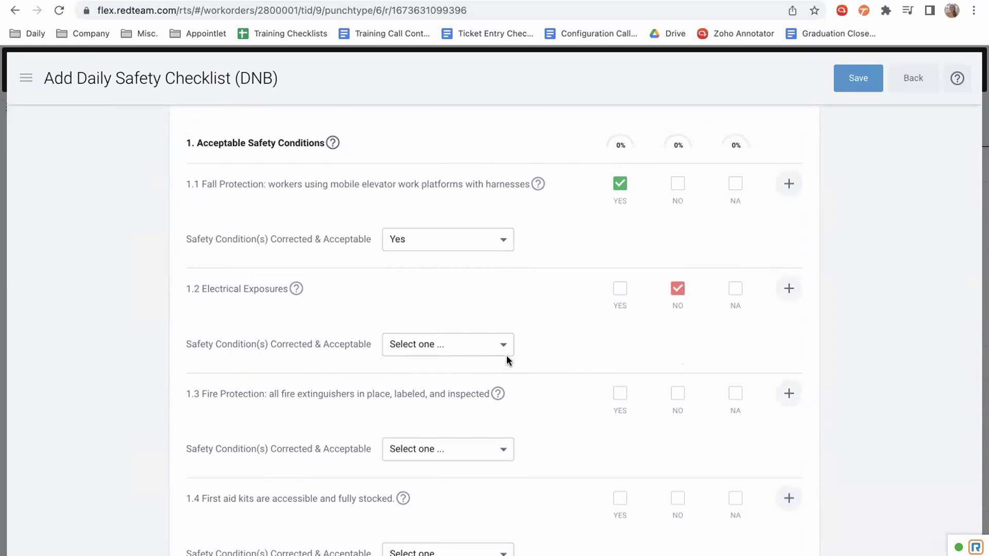
{"action": "left_click", "coordinate": [789, 289]}
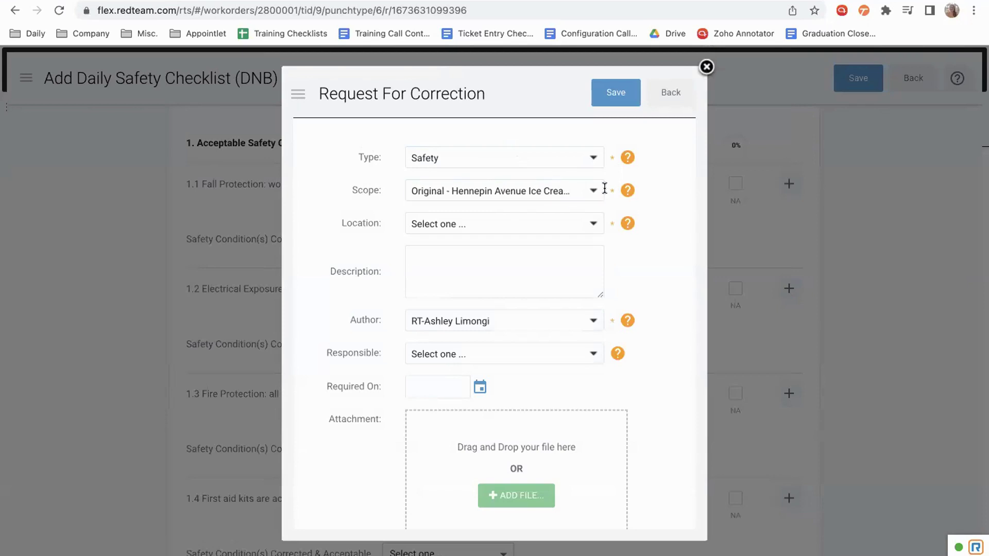
{"action": "left_click", "coordinate": [592, 226]}
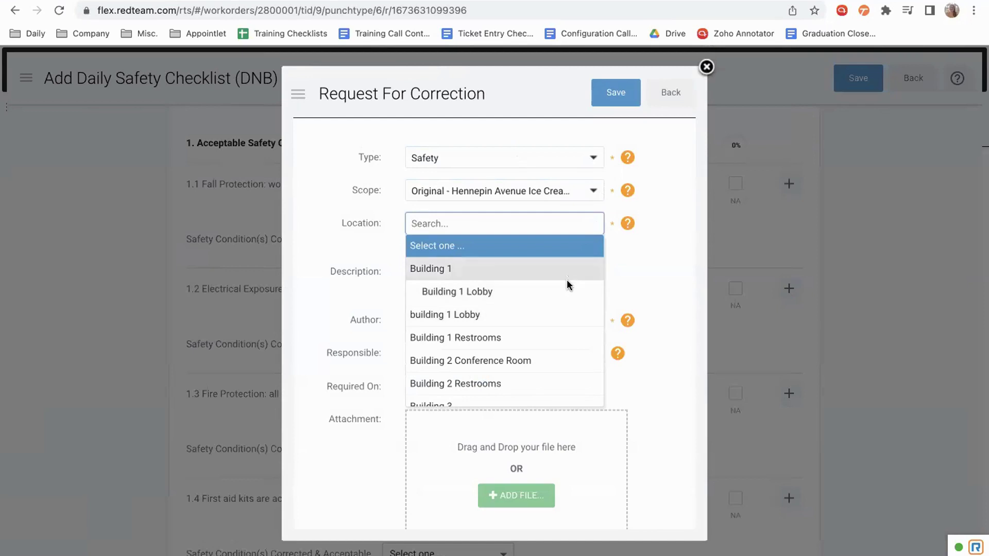
{"action": "left_click", "coordinate": [566, 343]}
{"action": "left_click", "coordinate": [473, 274]}
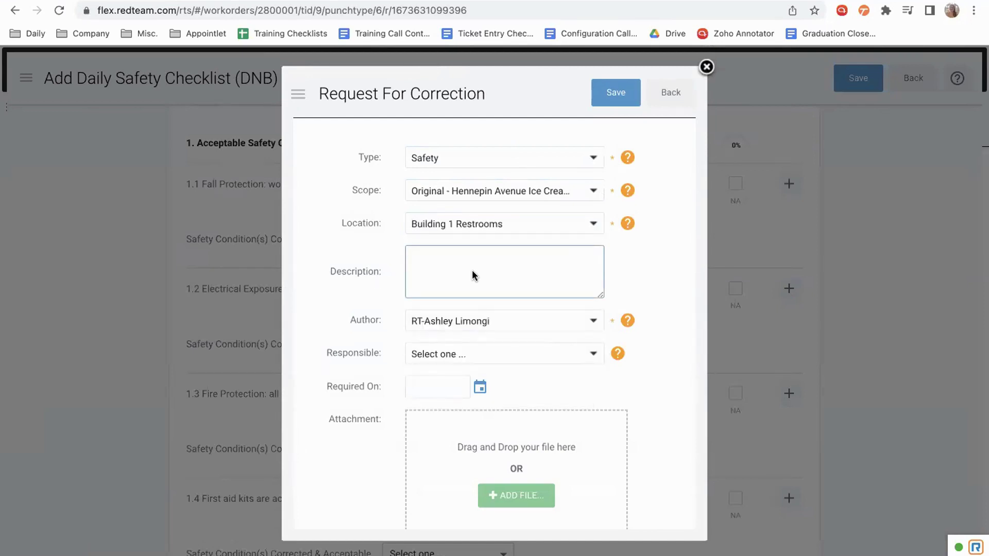
{"action": "type", "text": "EXPOSED CABLE"}
{"action": "left_click", "coordinate": [339, 243]}
{"action": "scroll", "coordinate": [388, 344], "scroll_direction": "down", "scroll_amount": 1}
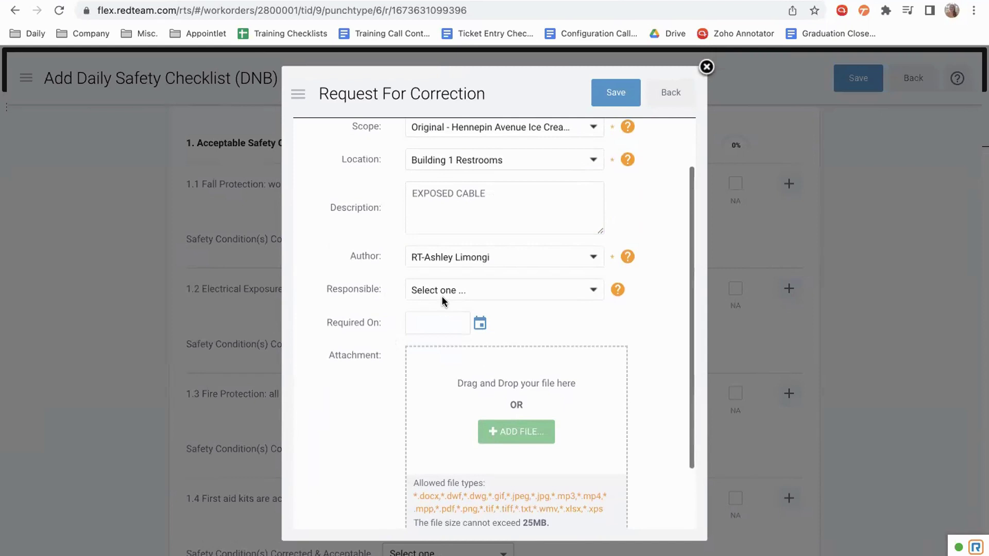
Assign the correction request to 1st Orlando Handyman Services, required on 01/14/2023, and save it
{"action": "left_click", "coordinate": [568, 294]}
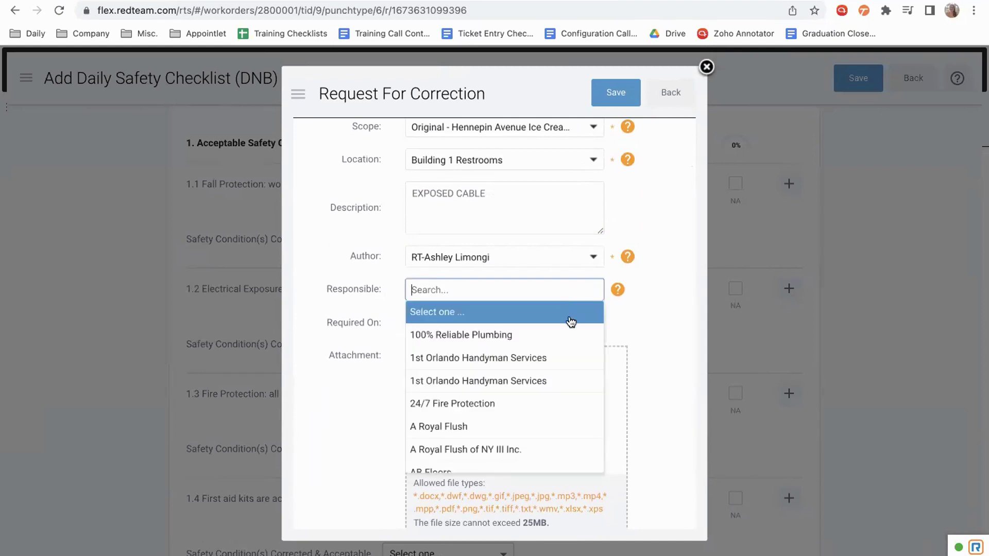
{"action": "scroll", "coordinate": [557, 394], "scroll_direction": "down", "scroll_amount": 2}
{"action": "scroll", "coordinate": [557, 393], "scroll_direction": "up", "scroll_amount": 2}
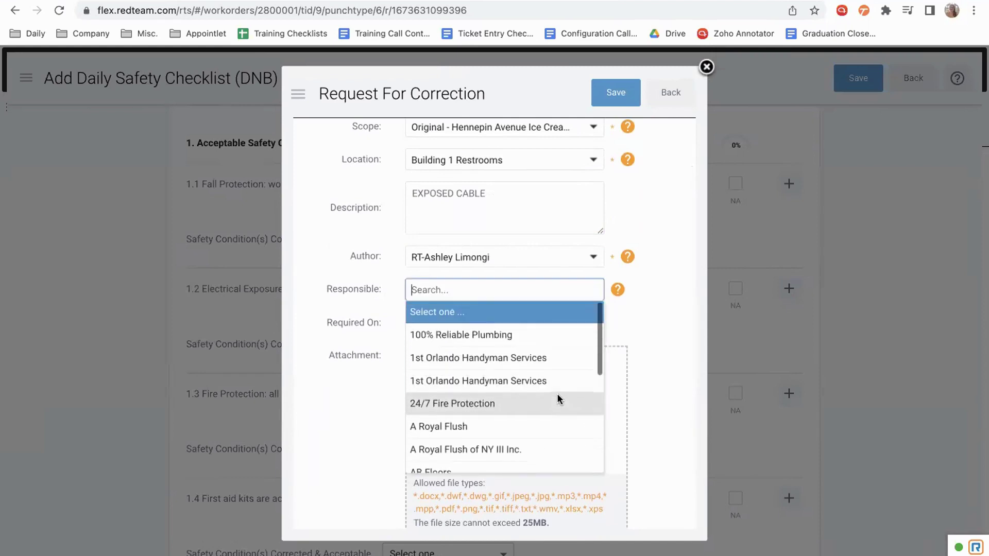
{"action": "left_click", "coordinate": [531, 363]}
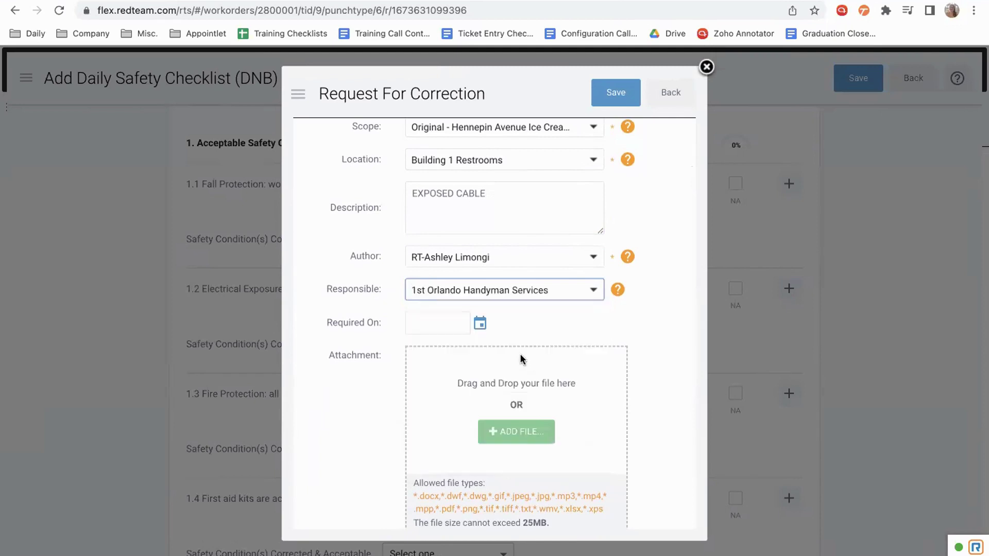
{"action": "scroll", "coordinate": [363, 365], "scroll_direction": "down", "scroll_amount": 1}
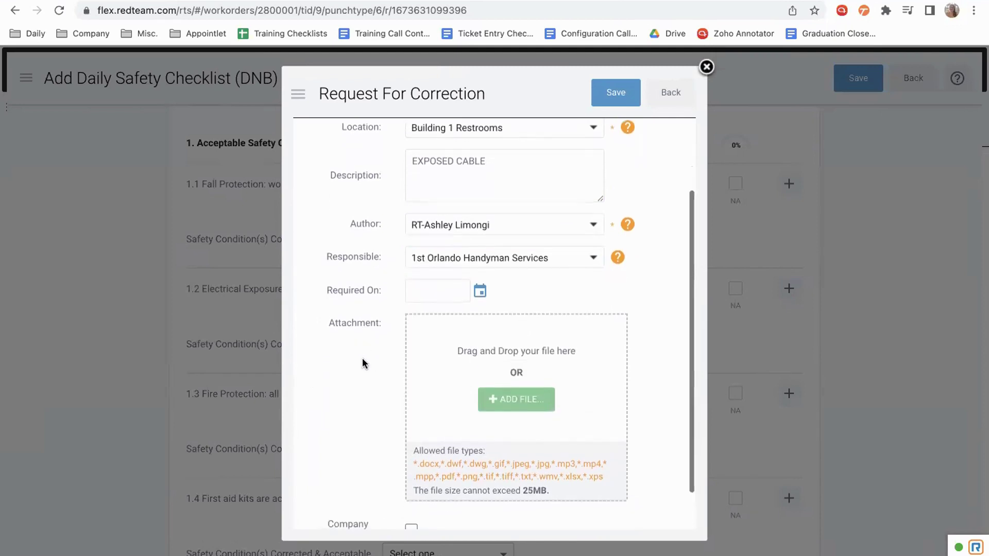
{"action": "left_click", "coordinate": [481, 291]}
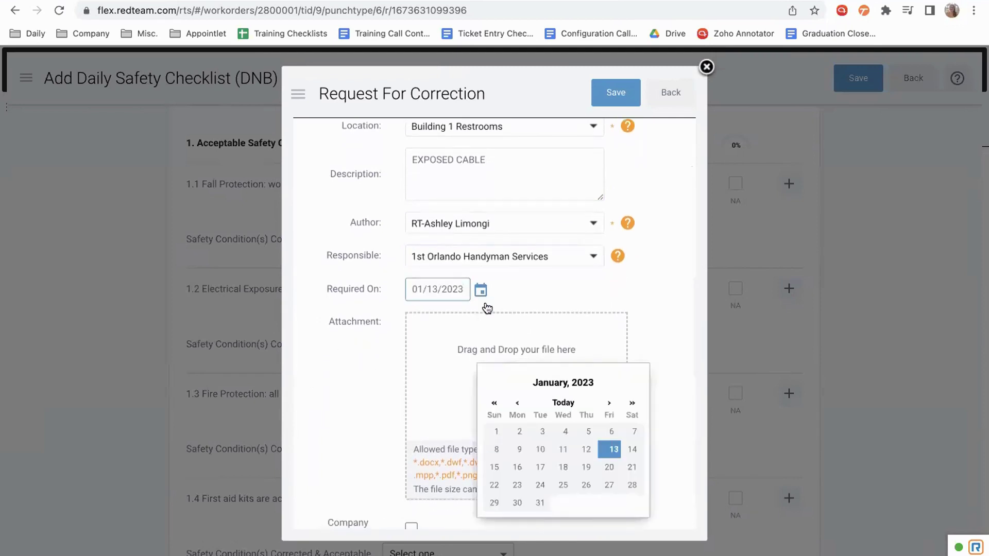
{"action": "left_click", "coordinate": [633, 449]}
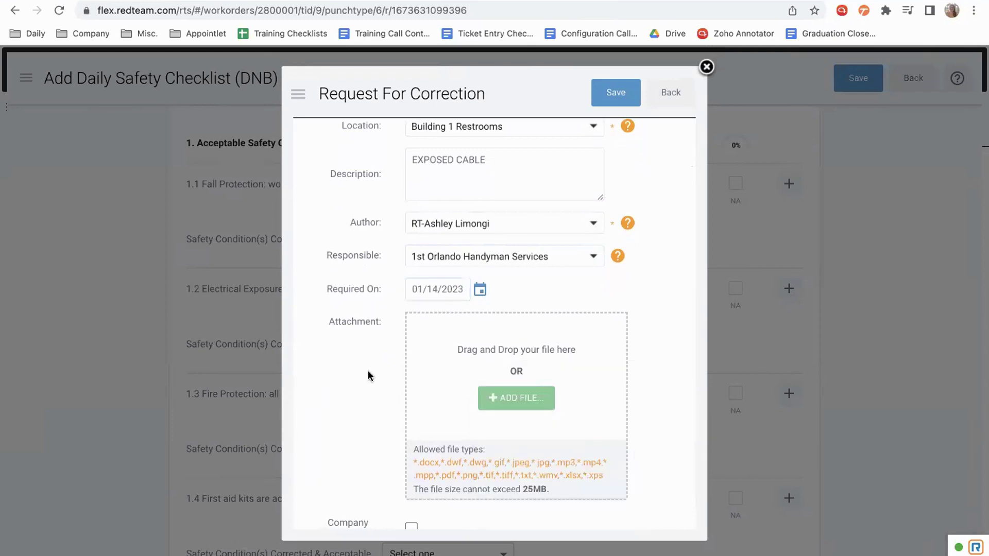
{"action": "scroll", "coordinate": [354, 459], "scroll_direction": "down", "scroll_amount": 1}
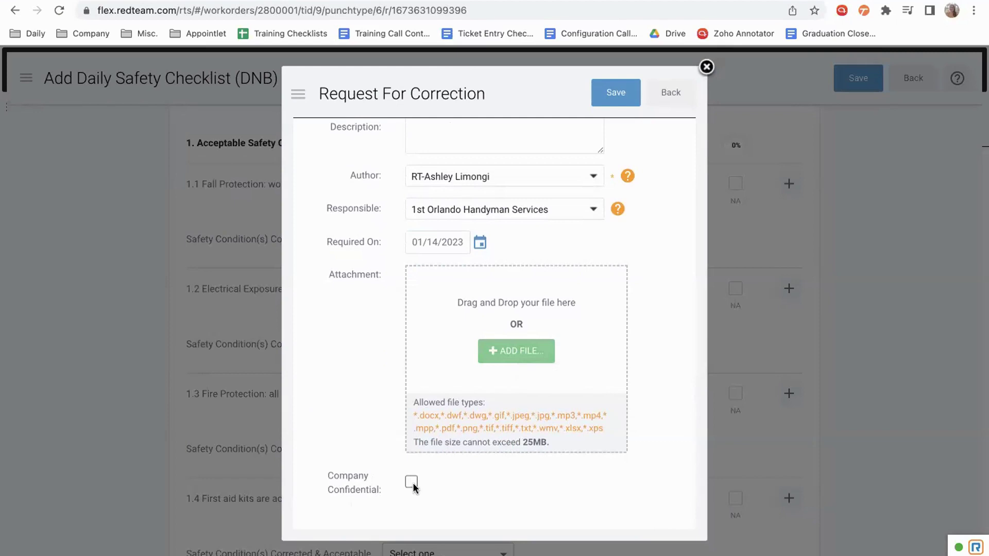
{"action": "left_click", "coordinate": [630, 96]}
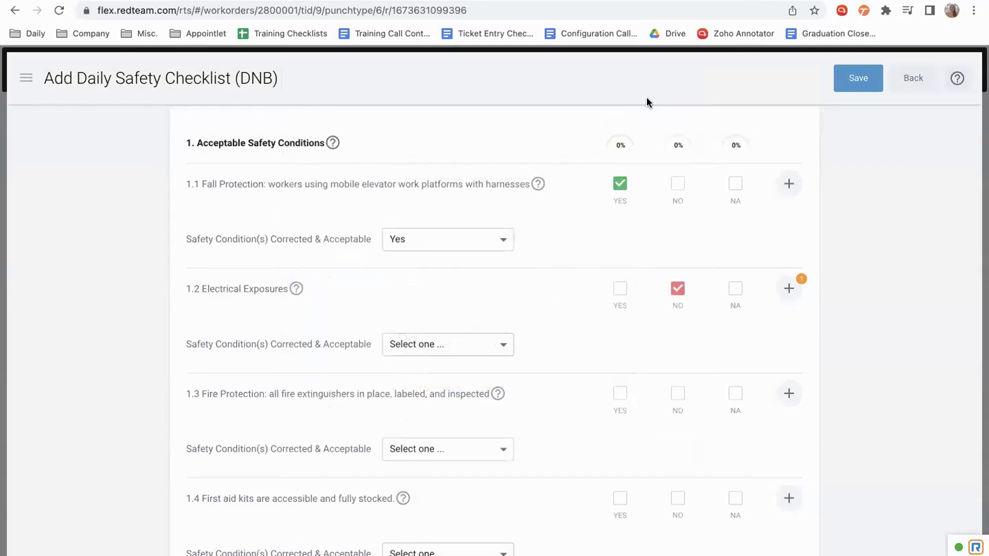
Check that item 1.2 accepts another correction request, discard the blank one, and save the Daily Safety Checklist (DNB)
{"action": "left_click", "coordinate": [791, 289]}
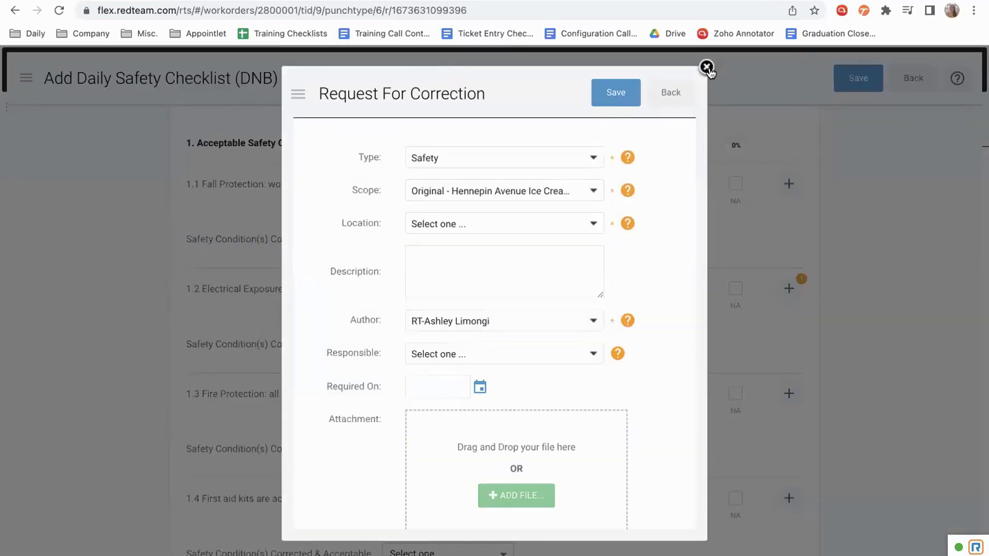
{"action": "left_click", "coordinate": [707, 67]}
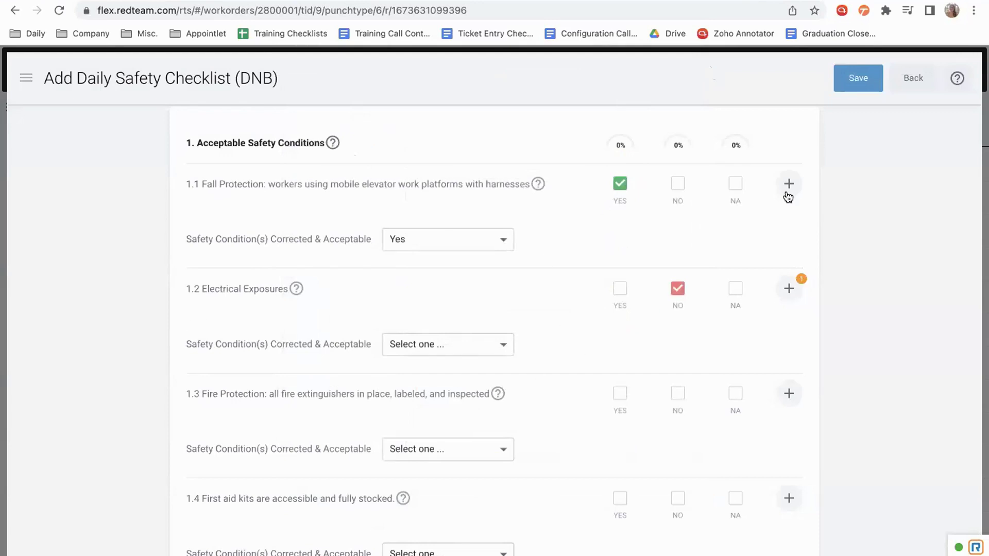
{"action": "left_click", "coordinate": [877, 89]}
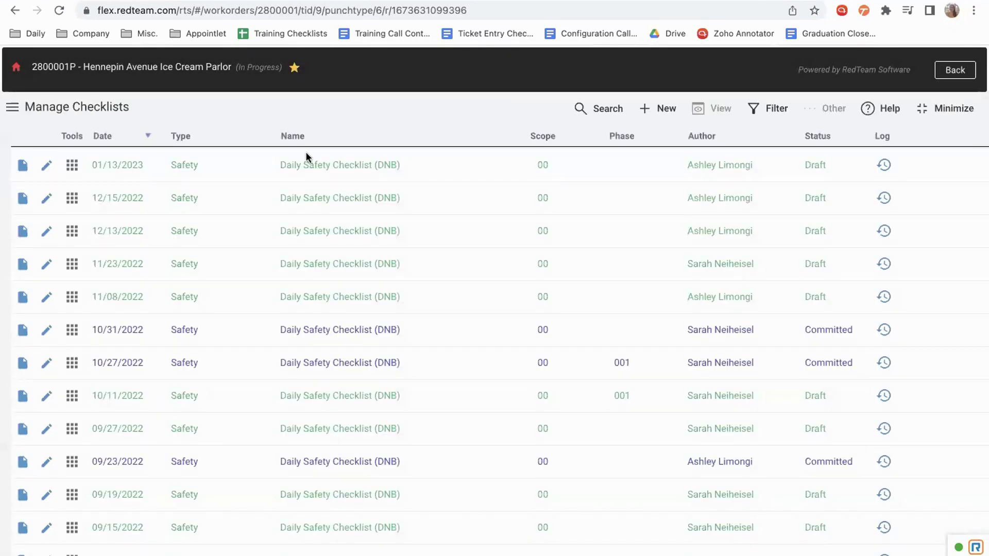
{"action": "scroll", "coordinate": [385, 182], "scroll_direction": "down", "scroll_amount": 1}
{"action": "scroll", "coordinate": [378, 181], "scroll_direction": "up", "scroll_amount": 1}
Go to the project's Safety items and commit the EXPOSED CABLE correction request
{"action": "left_click", "coordinate": [12, 108]}
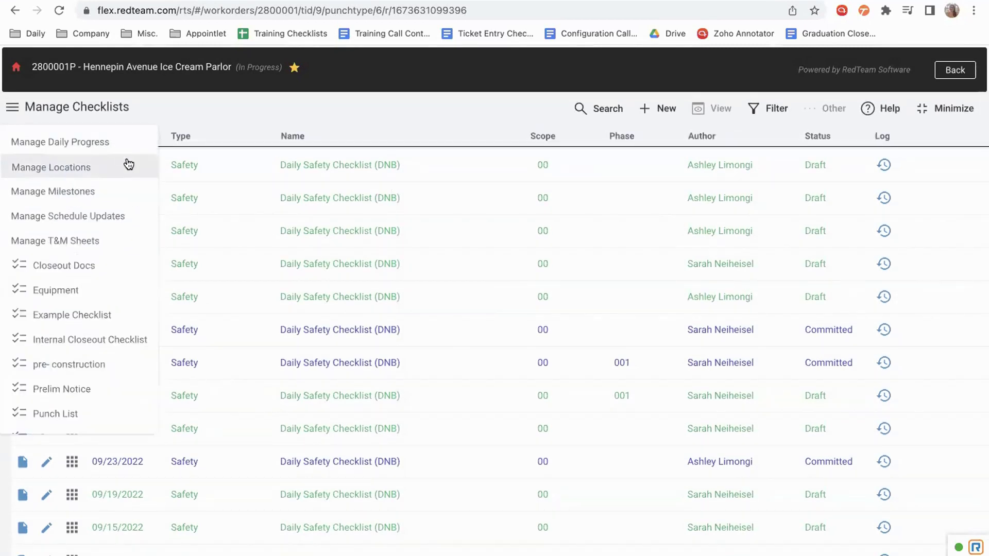
{"action": "scroll", "coordinate": [134, 277], "scroll_direction": "down", "scroll_amount": 5}
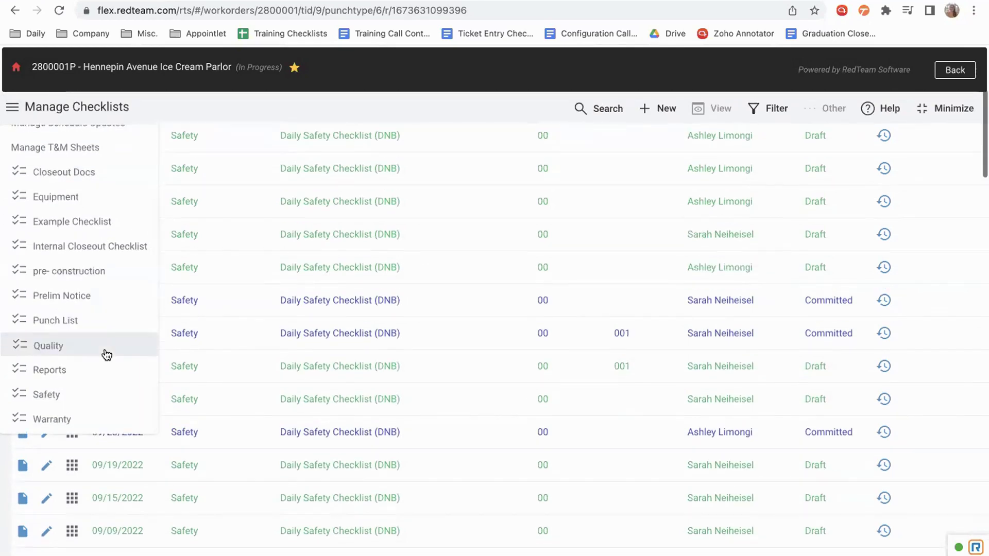
{"action": "left_click", "coordinate": [94, 397]}
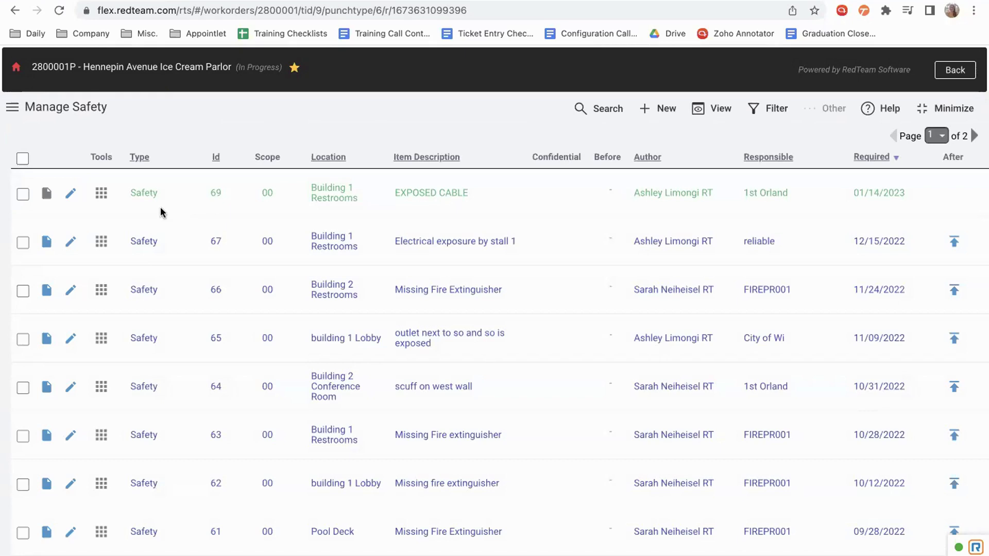
{"action": "left_click", "coordinate": [102, 193]}
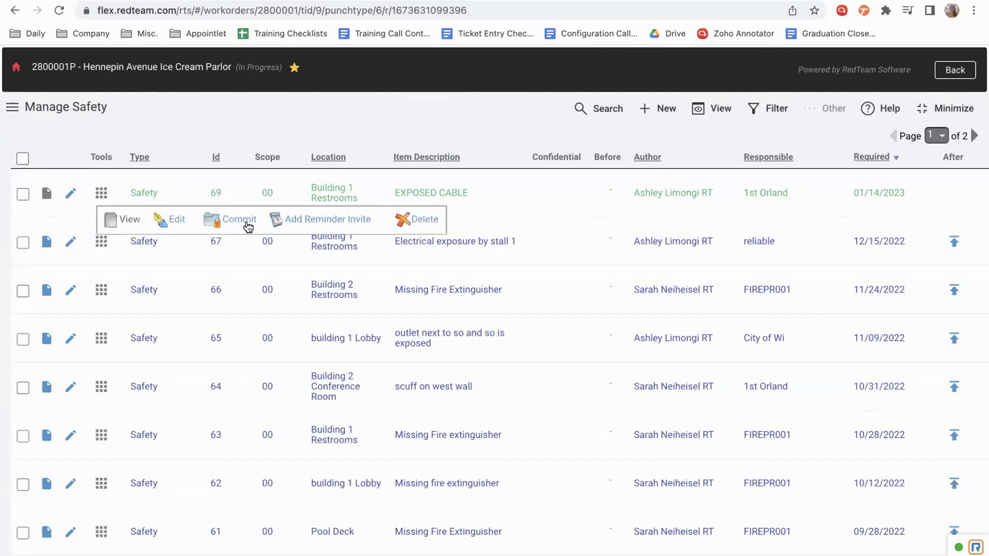
{"action": "left_click", "coordinate": [622, 121]}
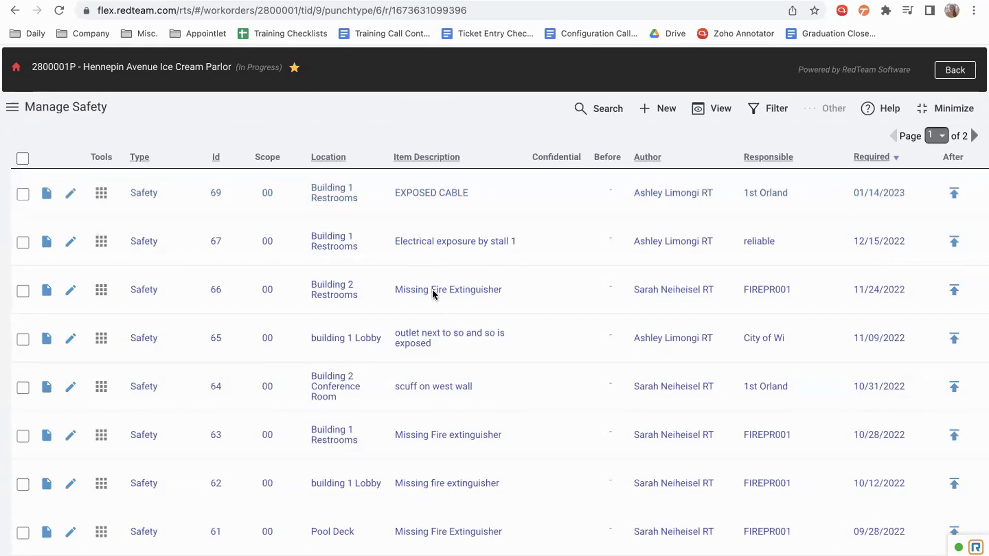
Review the actions available for the EXPOSED CABLE item and its completion, approval, remarks and status columns
{"action": "left_click", "coordinate": [98, 195]}
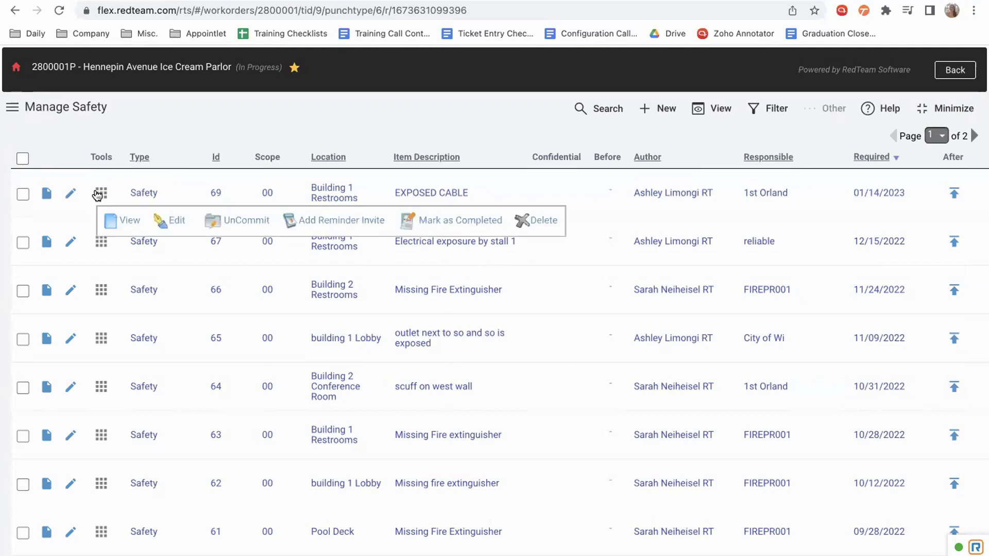
{"action": "left_click", "coordinate": [174, 183]}
{"action": "scroll", "coordinate": [845, 212], "scroll_direction": "right", "scroll_amount": 8}
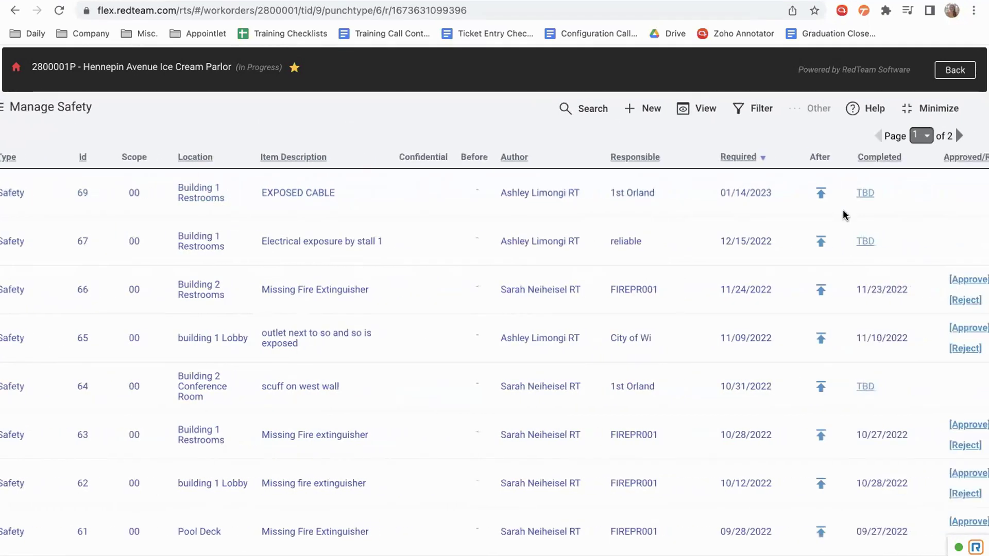
{"action": "scroll", "coordinate": [843, 216], "scroll_direction": "right", "scroll_amount": 5}
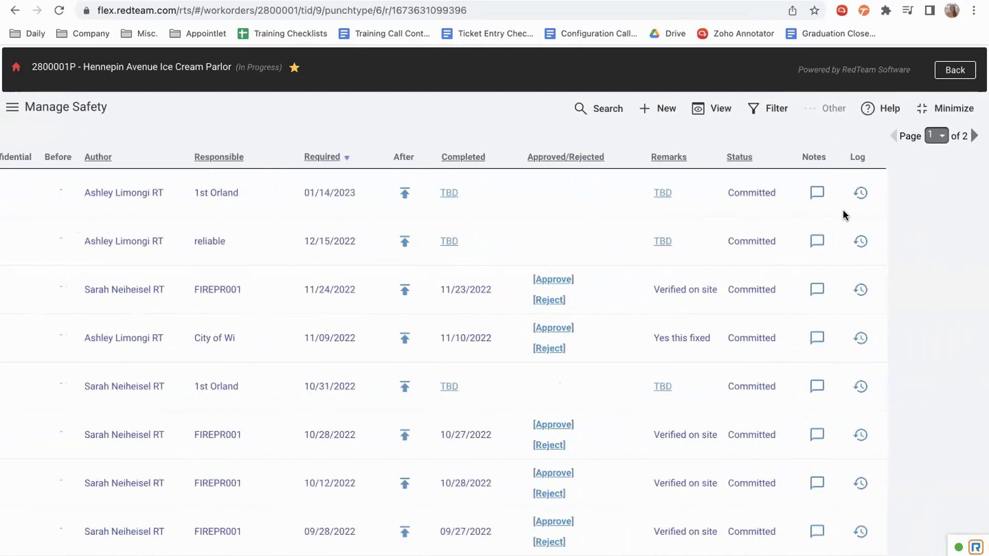
{"action": "scroll", "coordinate": [843, 215], "scroll_direction": "left", "scroll_amount": 13}
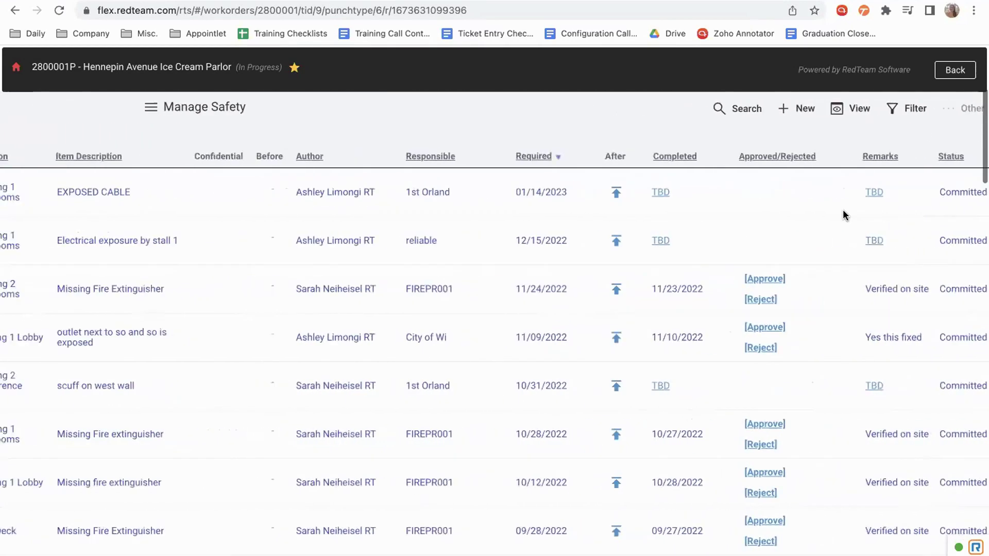
Mark the EXPOSED CABLE item as completed on 01/14/2023 with the remark FIXED, and save
{"action": "left_click", "coordinate": [102, 194]}
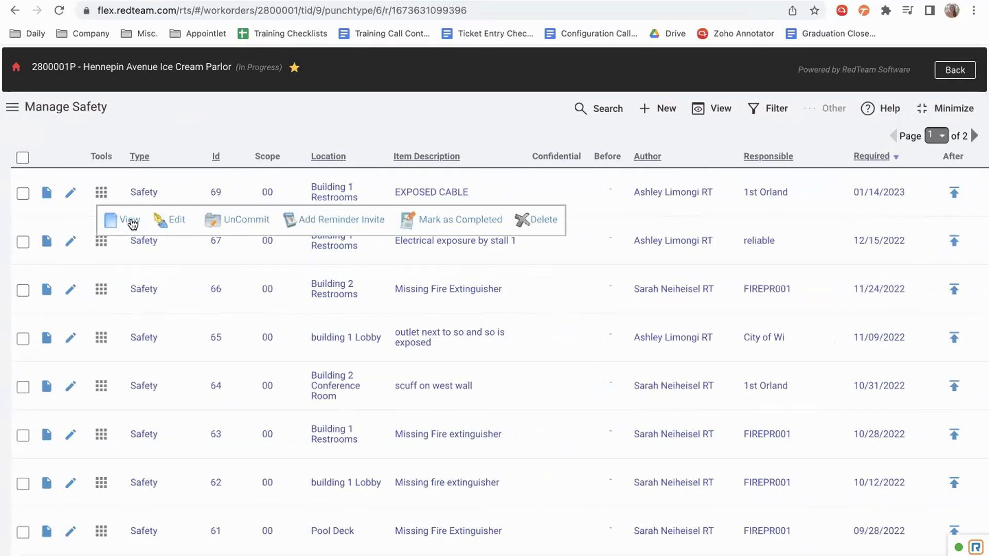
{"action": "left_click", "coordinate": [481, 221]}
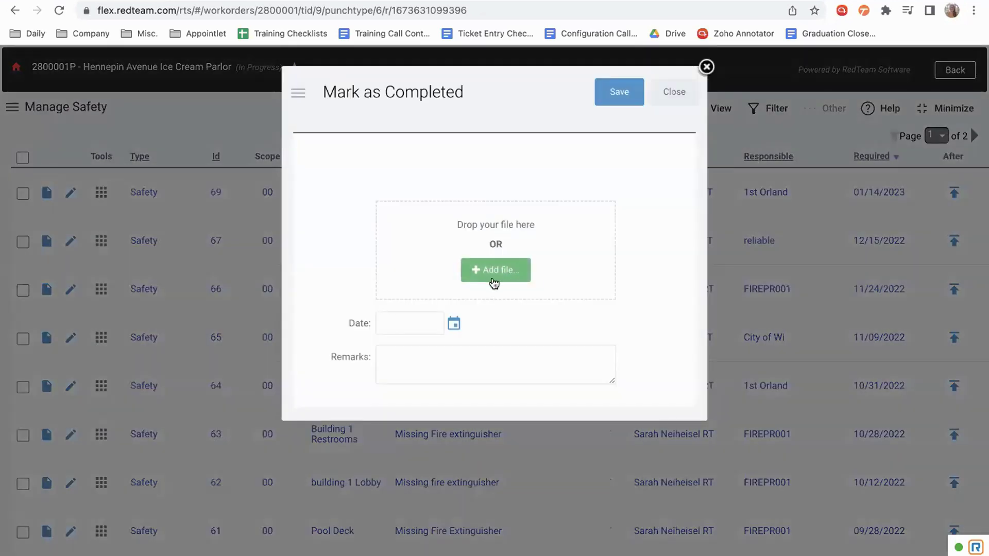
{"action": "left_click", "coordinate": [412, 323]}
{"action": "left_click", "coordinate": [407, 367]}
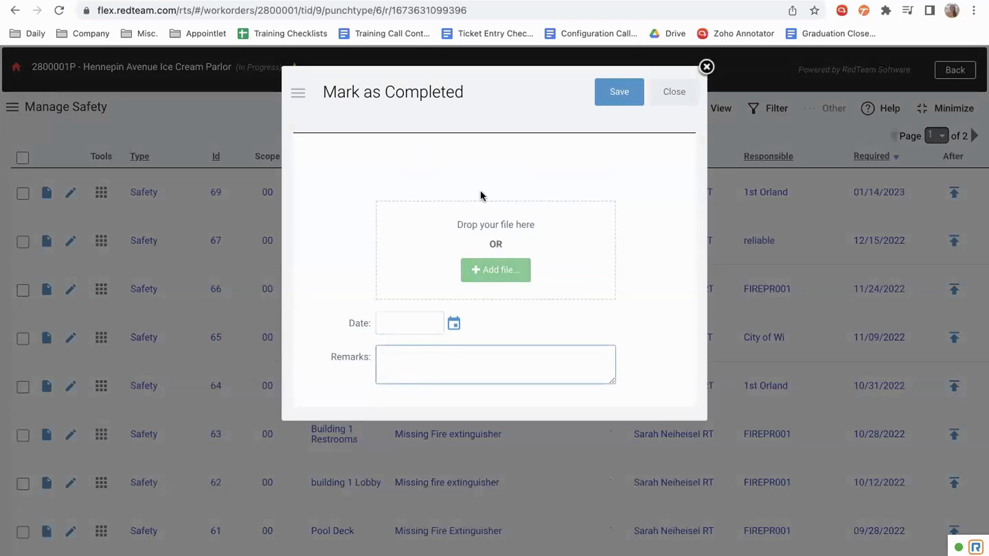
{"action": "left_click", "coordinate": [622, 104]}
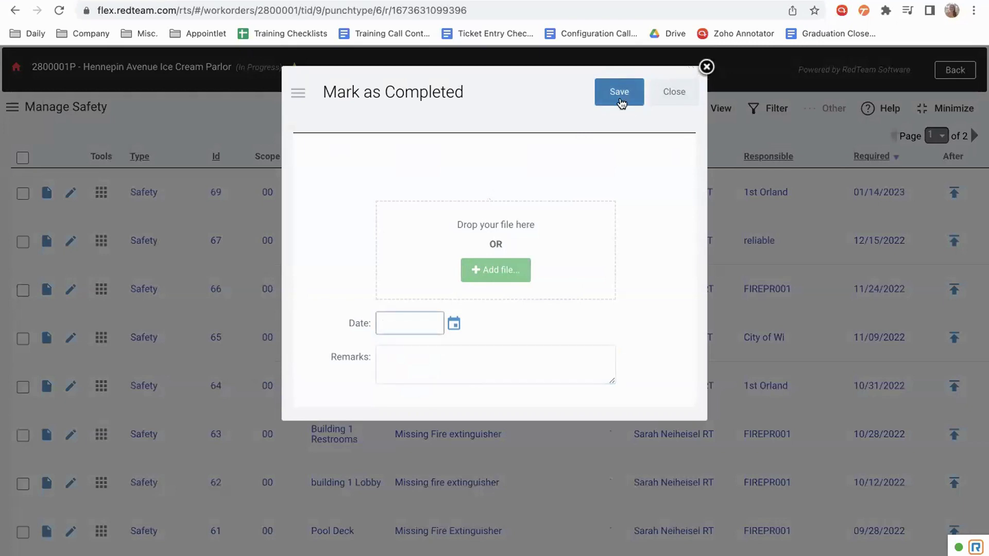
{"action": "left_click", "coordinate": [454, 323]}
{"action": "left_click", "coordinate": [607, 330]}
{"action": "left_click", "coordinate": [476, 376]}
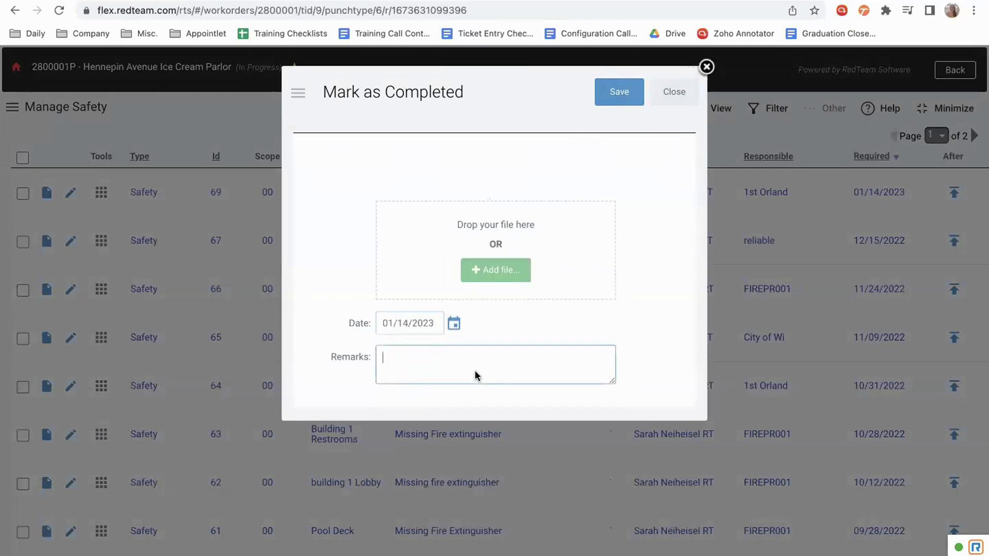
{"action": "type", "text": "FIXED"}
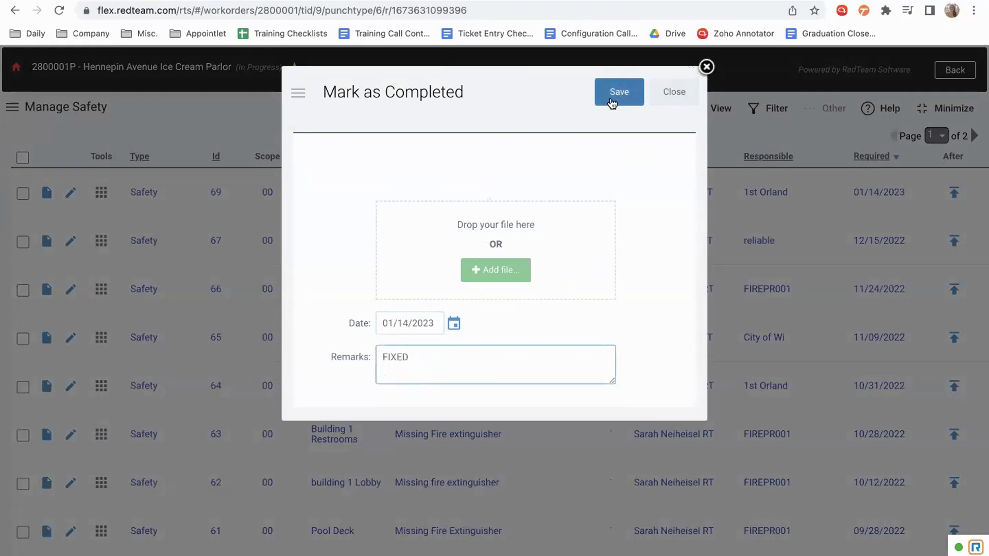
{"action": "left_click", "coordinate": [624, 97]}
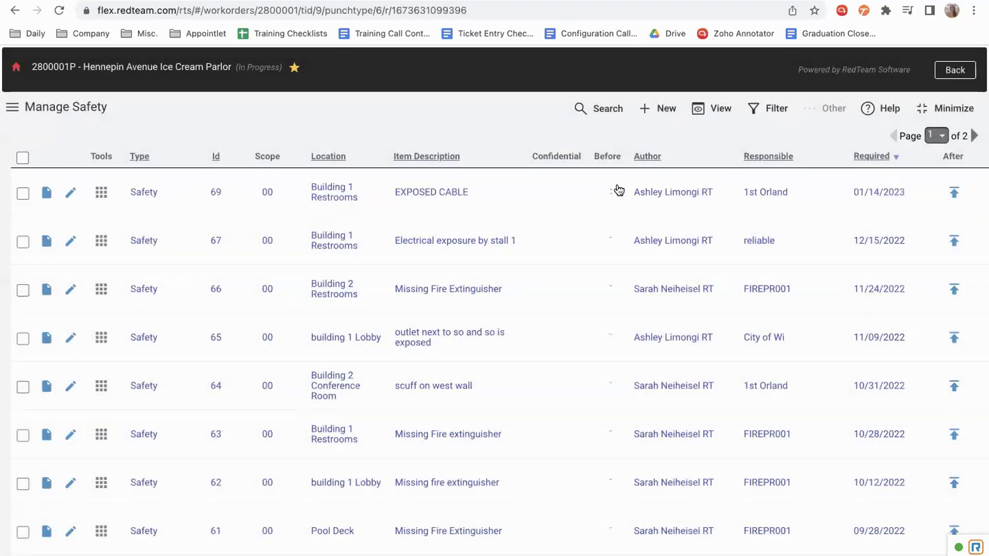
Approve the EXPOSED CABLE correction request dated 01/14/2023 with RedTeam Construction Company as approver, and save
{"action": "scroll", "coordinate": [618, 188], "scroll_direction": "right", "scroll_amount": 5}
{"action": "scroll", "coordinate": [617, 183], "scroll_direction": "right", "scroll_amount": 5}
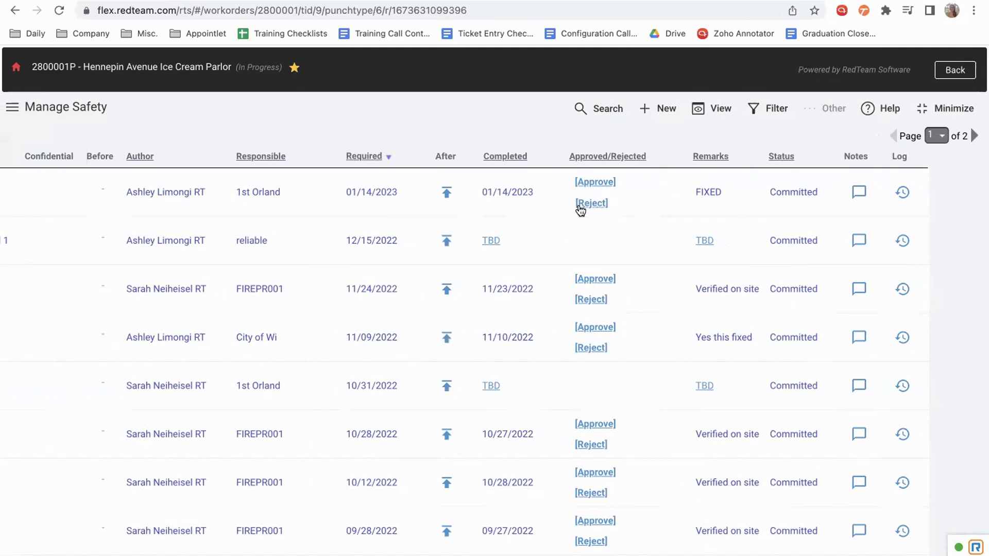
{"action": "left_click", "coordinate": [602, 186]}
{"action": "left_click", "coordinate": [767, 211]}
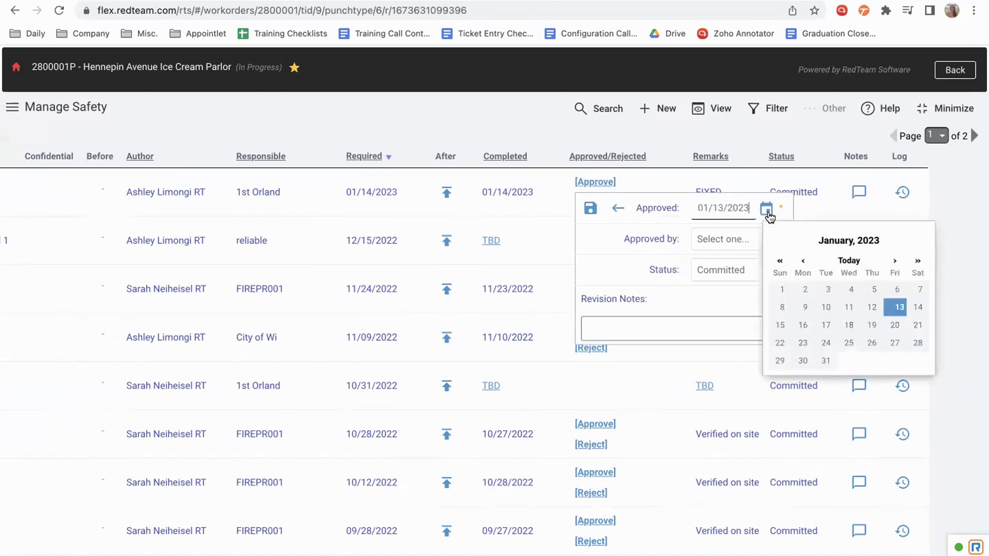
{"action": "left_click", "coordinate": [917, 307]}
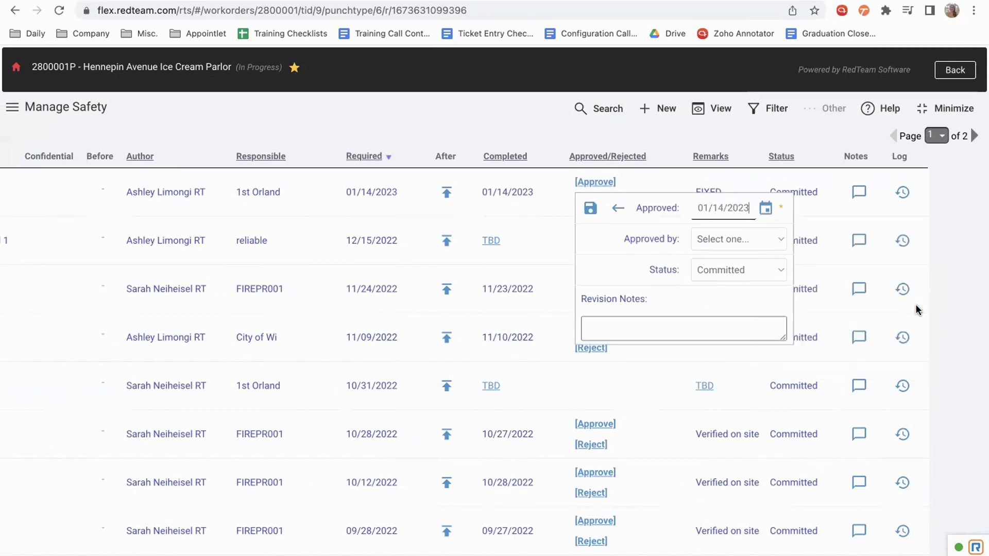
{"action": "left_click", "coordinate": [758, 241]}
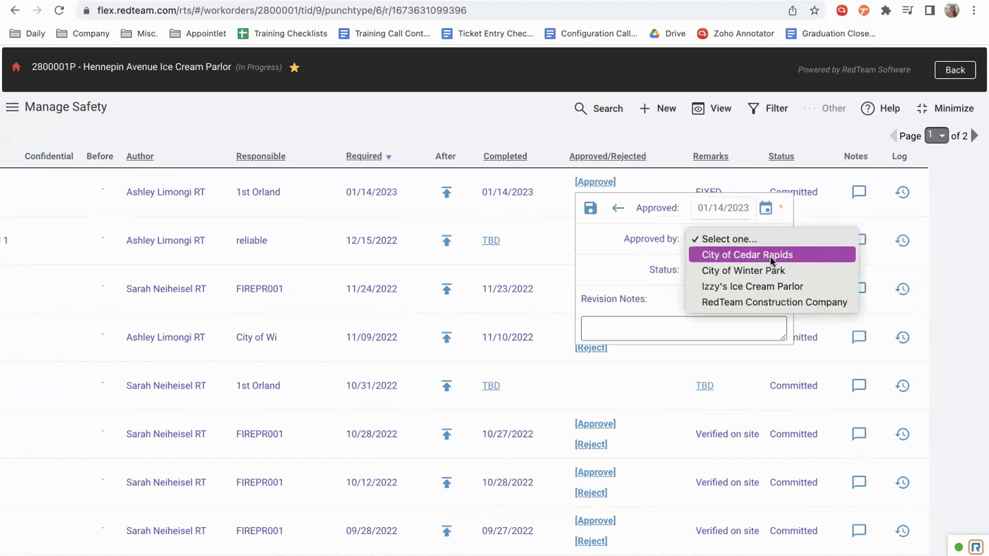
{"action": "left_click", "coordinate": [803, 304]}
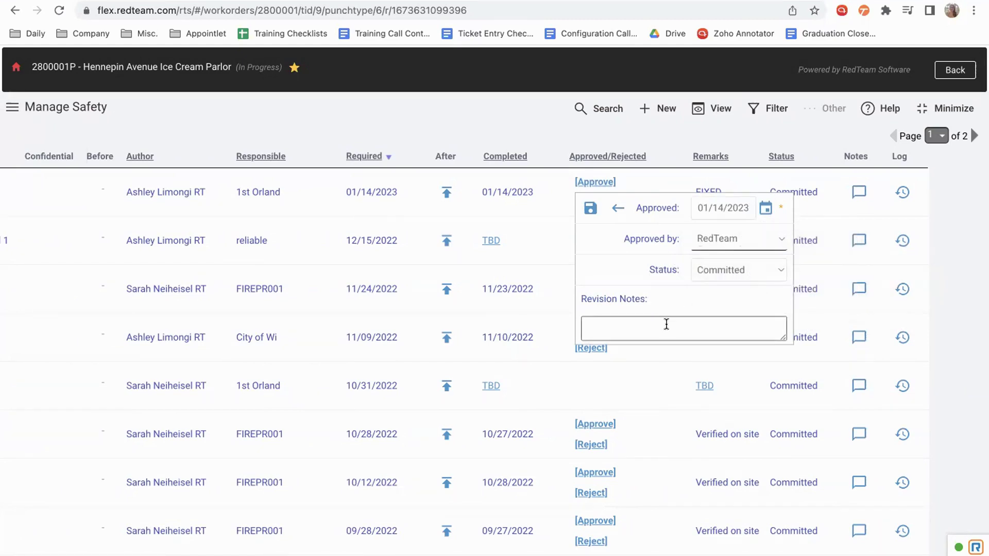
{"action": "left_click", "coordinate": [590, 208]}
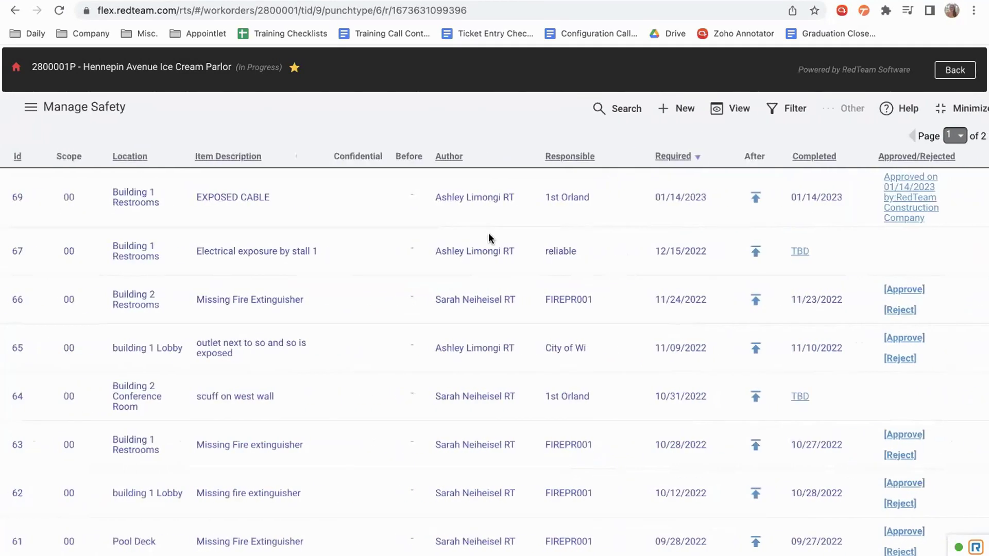
In the 01/13/2023 Daily Safety Checklist (DNB), set item 1.2 Electrical Exposures' Safety Condition(s) Corrected & Acceptable to Yes and save
{"action": "left_click", "coordinate": [14, 110]}
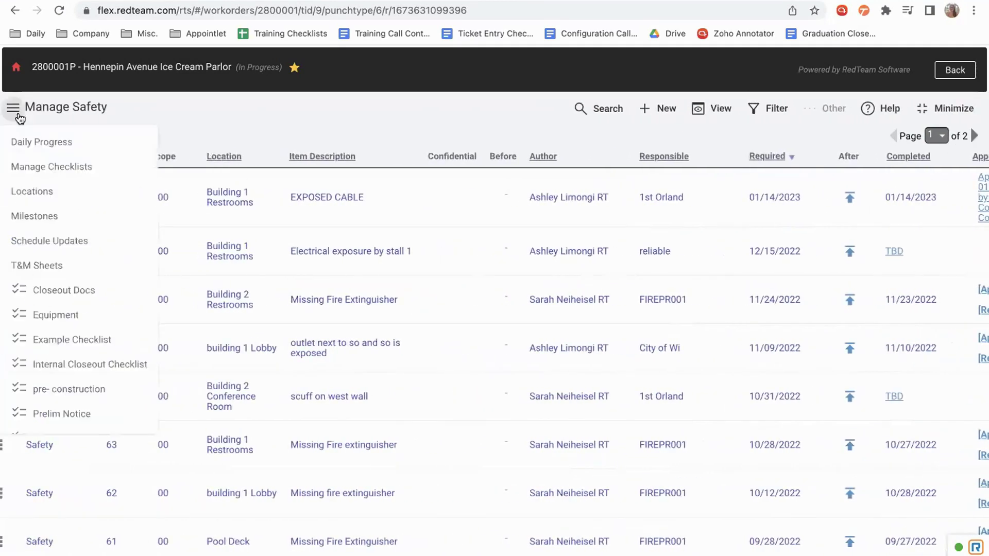
{"action": "left_click", "coordinate": [93, 165]}
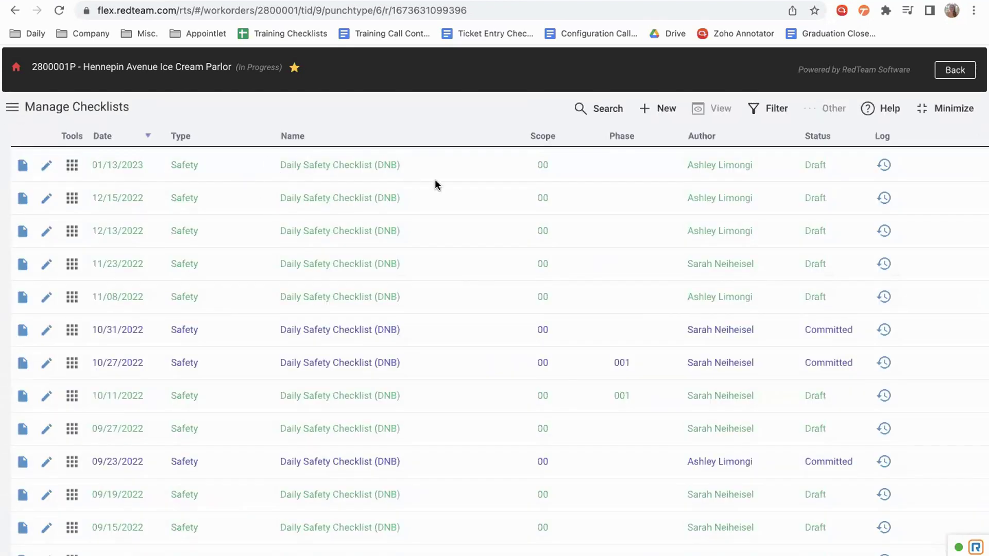
{"action": "left_click", "coordinate": [48, 166]}
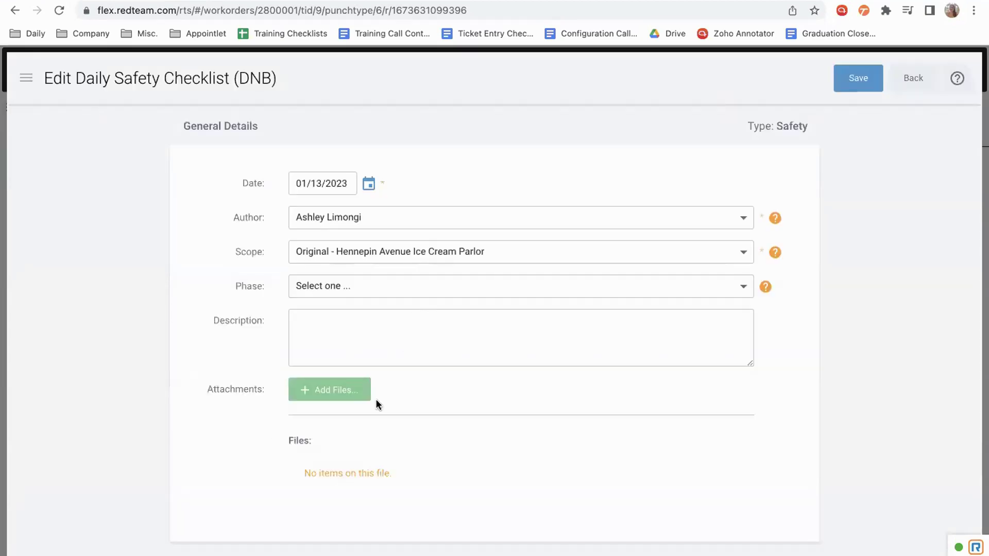
{"action": "scroll", "coordinate": [376, 400], "scroll_direction": "down", "scroll_amount": 10}
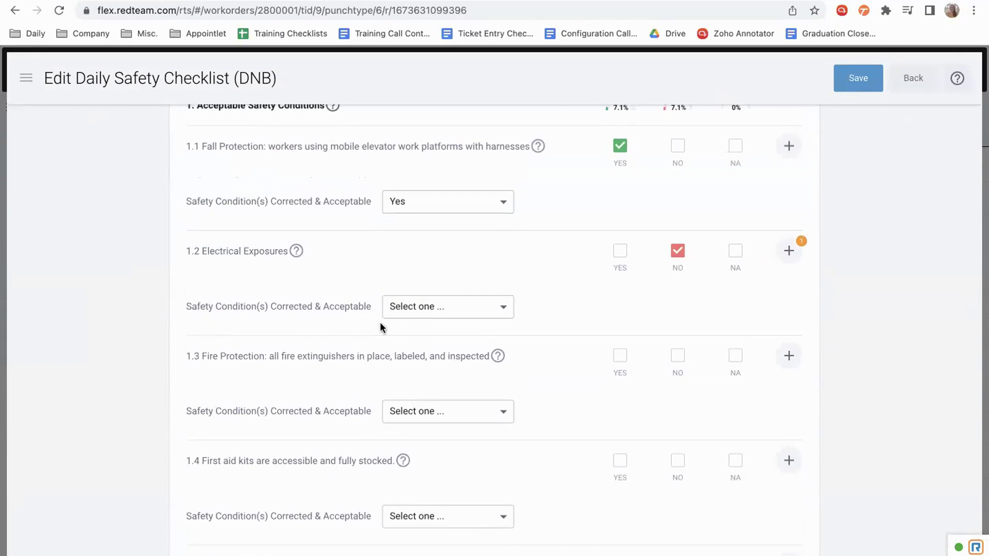
{"action": "left_click", "coordinate": [494, 309]}
{"action": "left_click", "coordinate": [449, 358]}
{"action": "scroll", "coordinate": [564, 435], "scroll_direction": "down", "scroll_amount": 8}
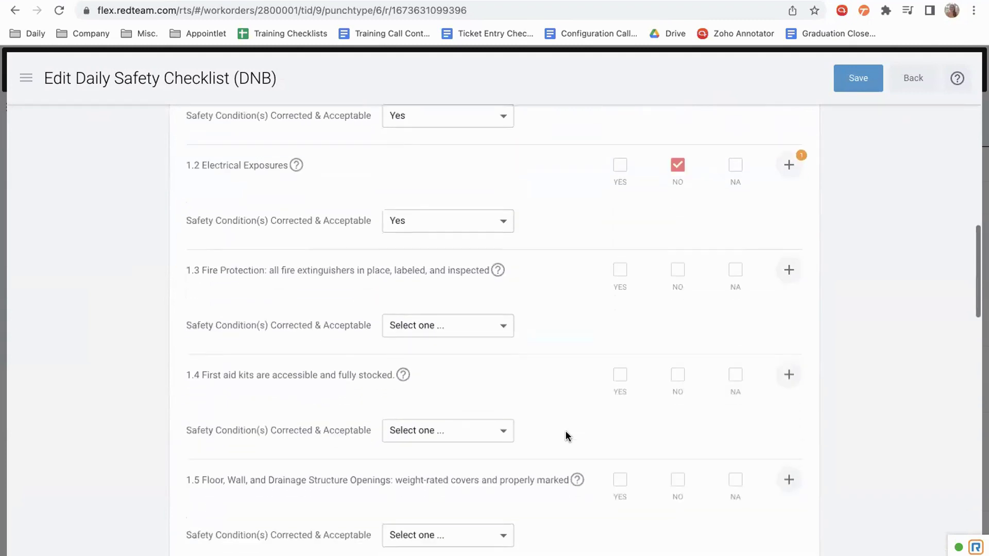
{"action": "scroll", "coordinate": [565, 433], "scroll_direction": "down", "scroll_amount": 15}
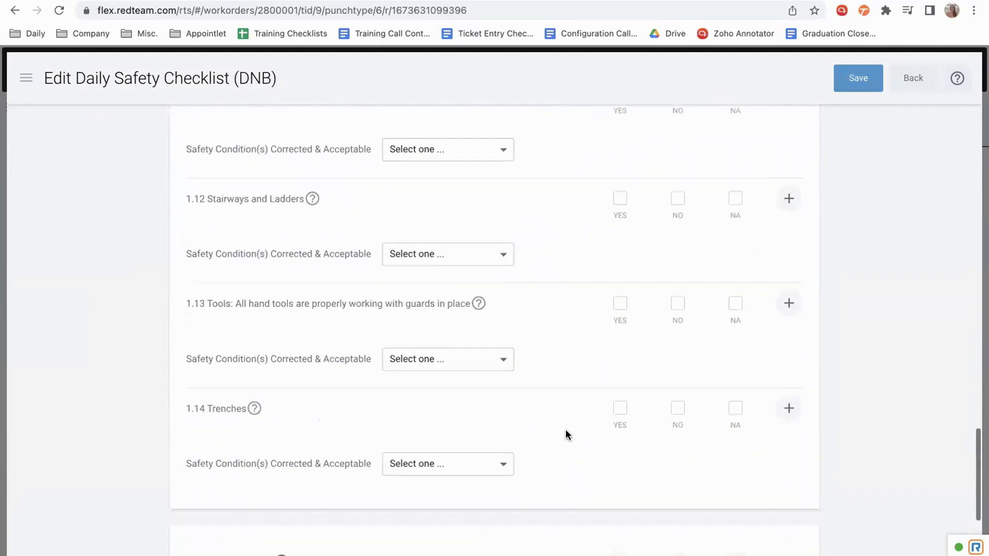
{"action": "scroll", "coordinate": [564, 434], "scroll_direction": "up", "scroll_amount": 20}
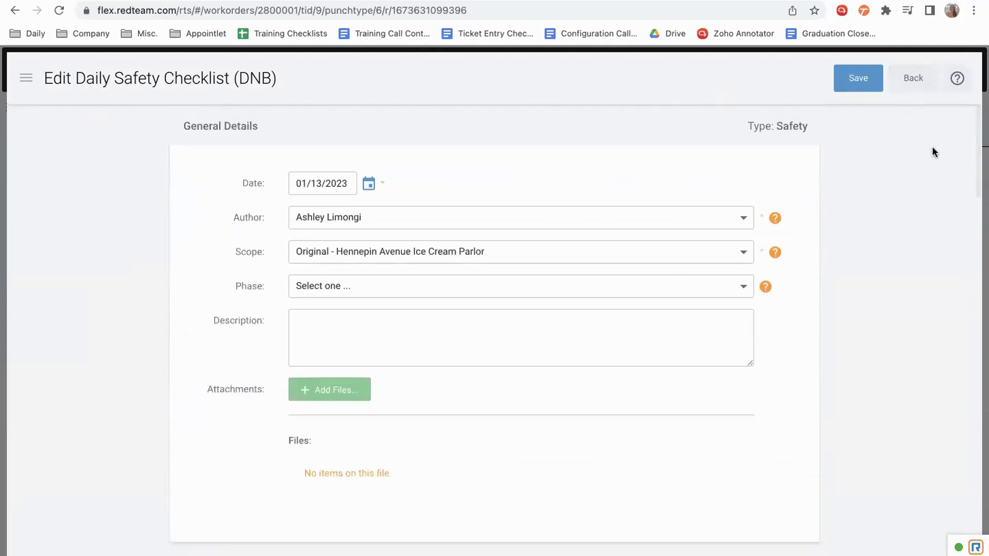
{"action": "left_click", "coordinate": [874, 90]}
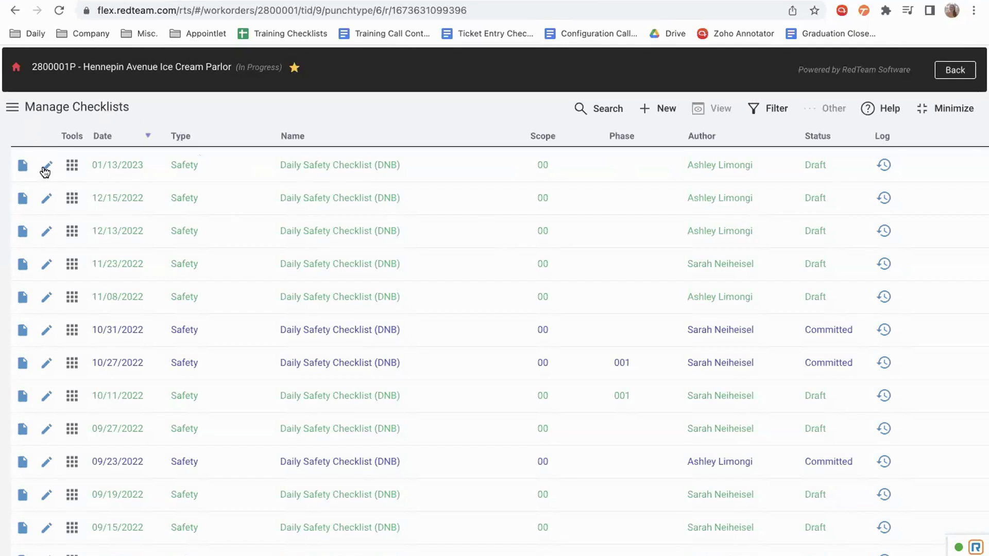
Commit the 01/13/2023 Daily Safety Checklist (DNB) and return to the standard project view
{"action": "left_click", "coordinate": [73, 167]}
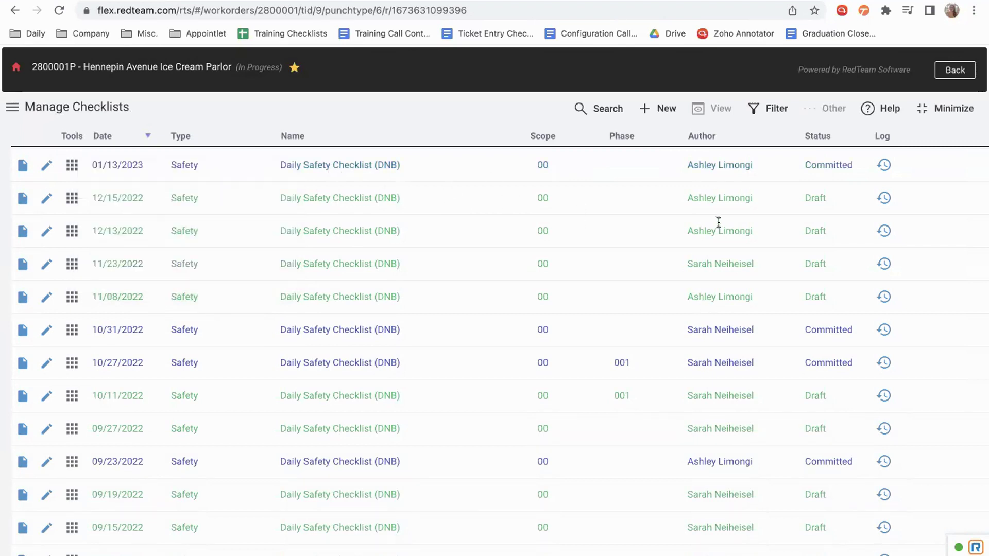
{"action": "scroll", "coordinate": [710, 231], "scroll_direction": "right", "scroll_amount": 1}
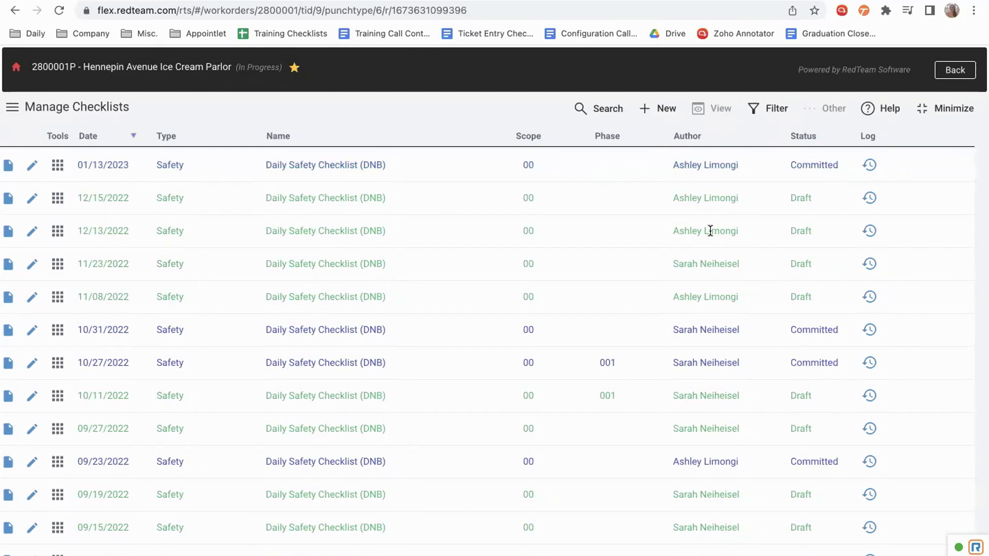
{"action": "left_click", "coordinate": [959, 72]}
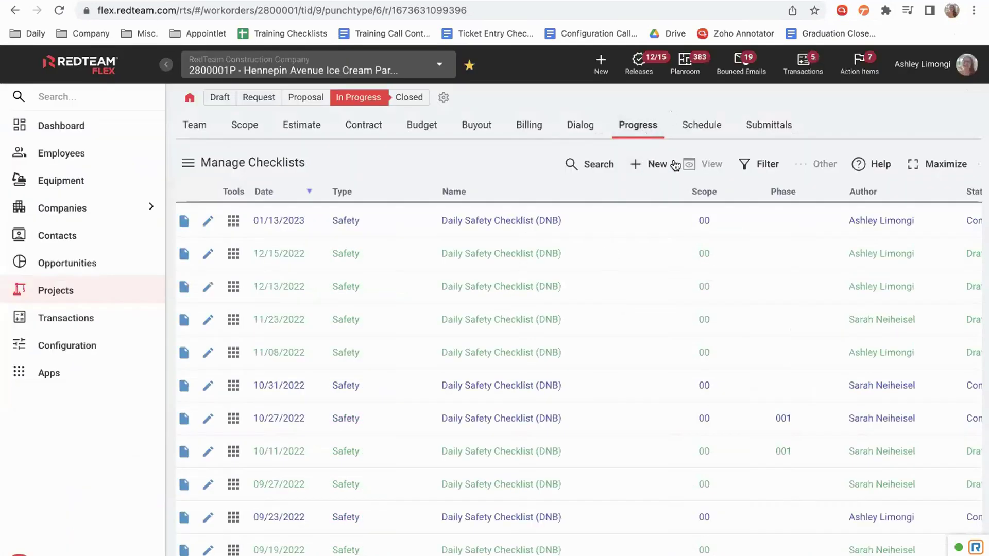
Open the Performance Overview report setup from the project's Daily Progress page
{"action": "left_click", "coordinate": [637, 132]}
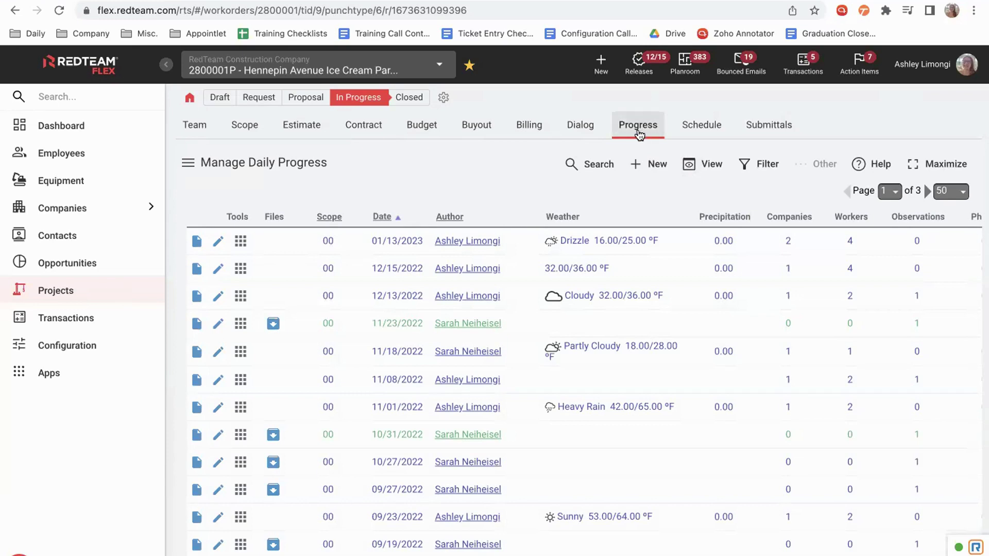
{"action": "left_click", "coordinate": [691, 166]}
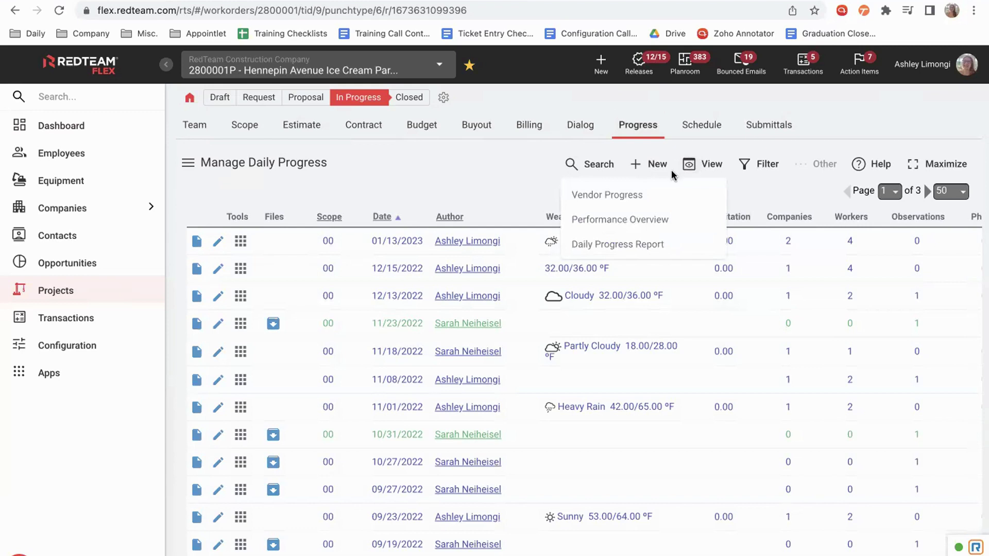
{"action": "left_click", "coordinate": [620, 221]}
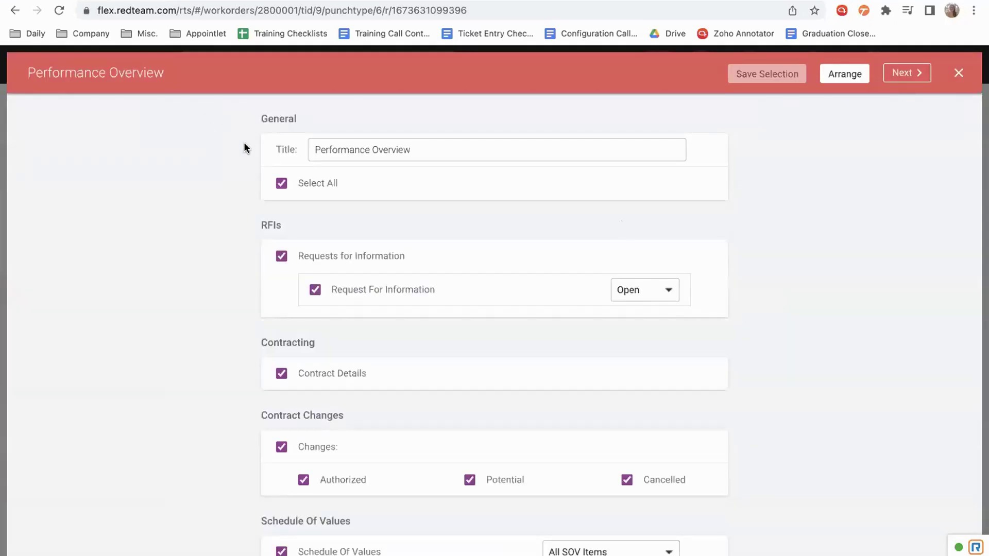
Review the Performance Overview title and its section options, from RFIs, contract changes and Schedule Of Values through submittals, billing and scheduling
{"action": "left_click", "coordinate": [437, 151]}
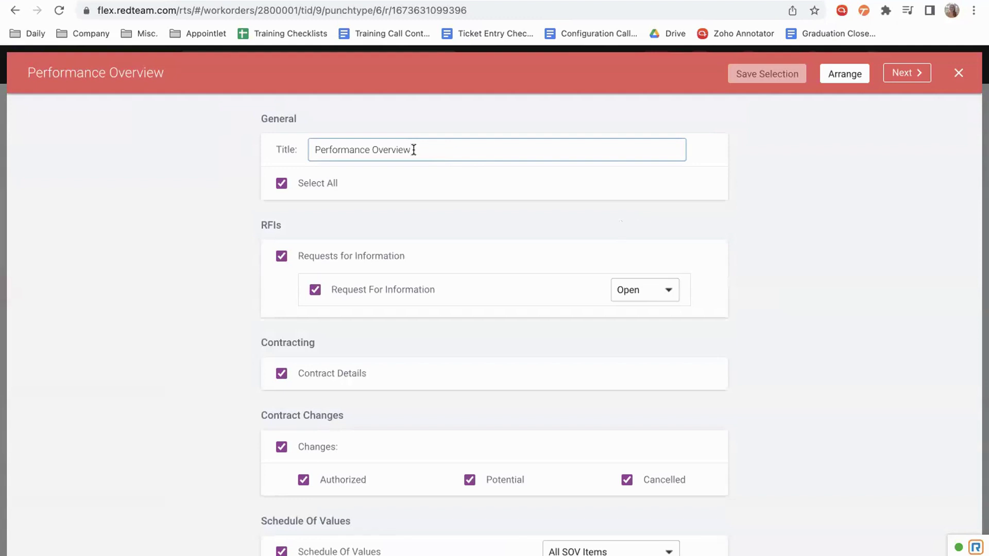
{"action": "scroll", "coordinate": [236, 246], "scroll_direction": "down", "scroll_amount": 1}
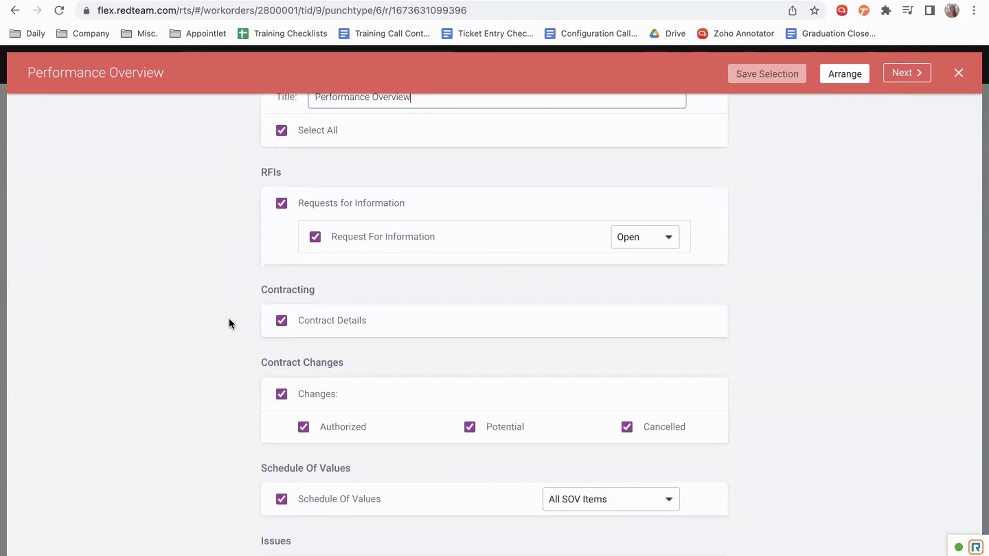
{"action": "scroll", "coordinate": [229, 318], "scroll_direction": "down", "scroll_amount": 3}
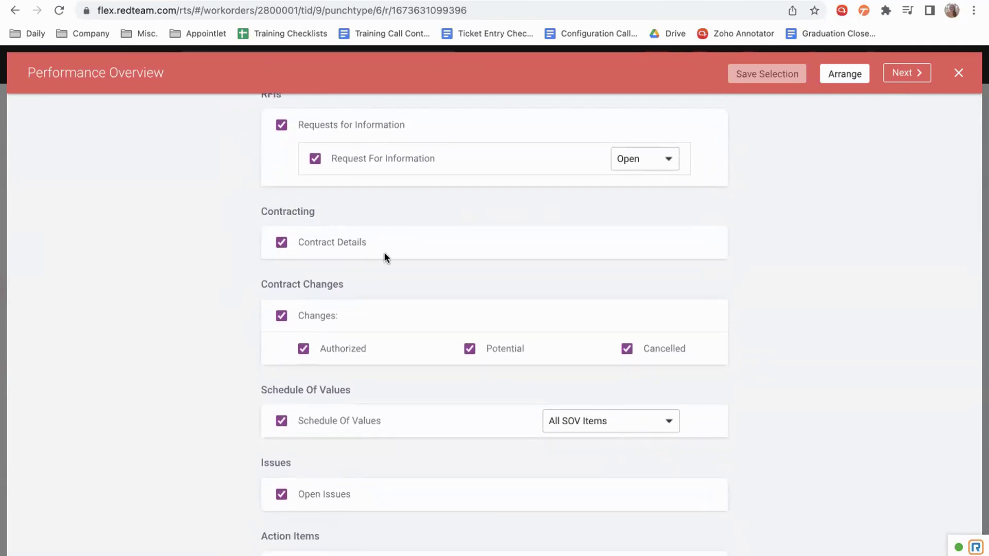
{"action": "scroll", "coordinate": [246, 483], "scroll_direction": "down", "scroll_amount": 1}
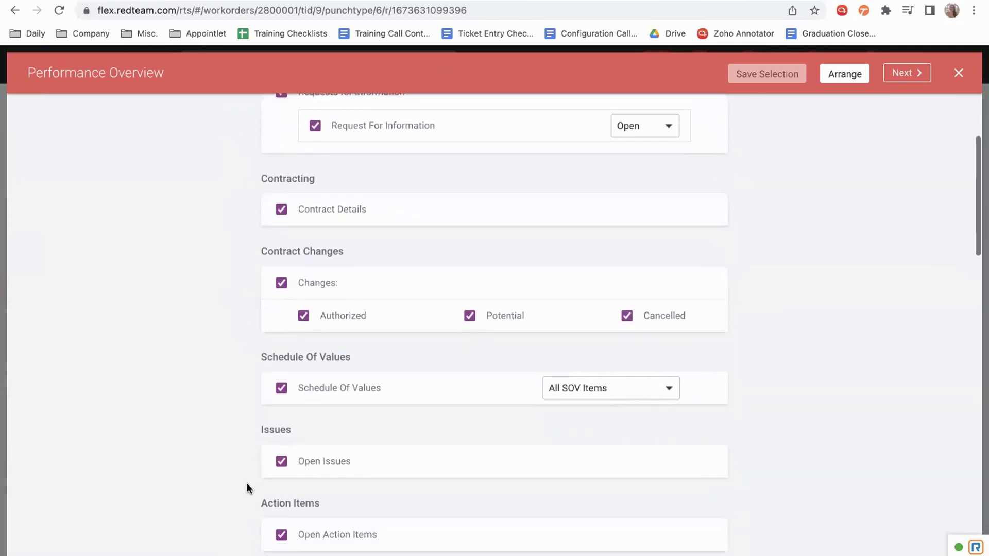
{"action": "scroll", "coordinate": [246, 483], "scroll_direction": "down", "scroll_amount": 2}
{"action": "left_click", "coordinate": [665, 305]}
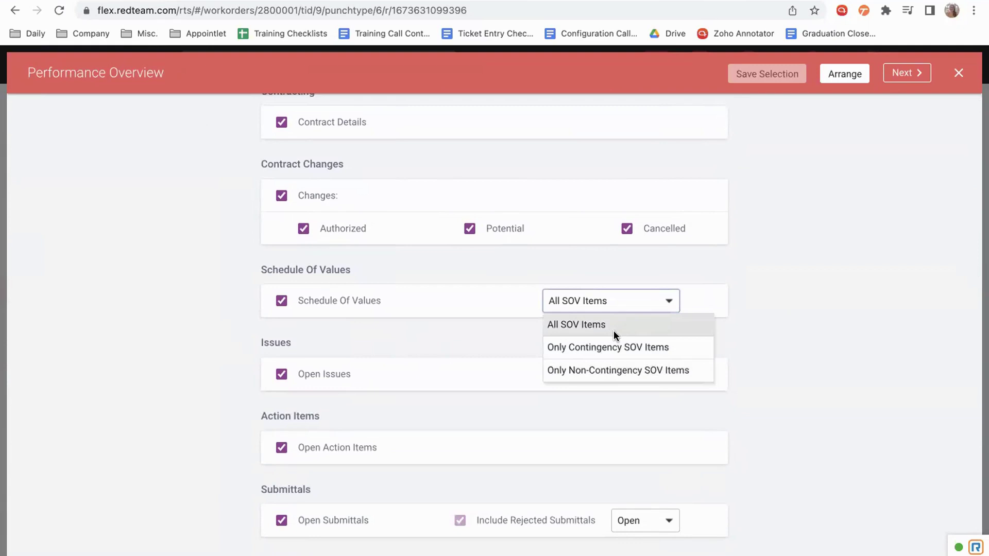
{"action": "left_click", "coordinate": [382, 329]}
{"action": "scroll", "coordinate": [406, 407], "scroll_direction": "down", "scroll_amount": 3}
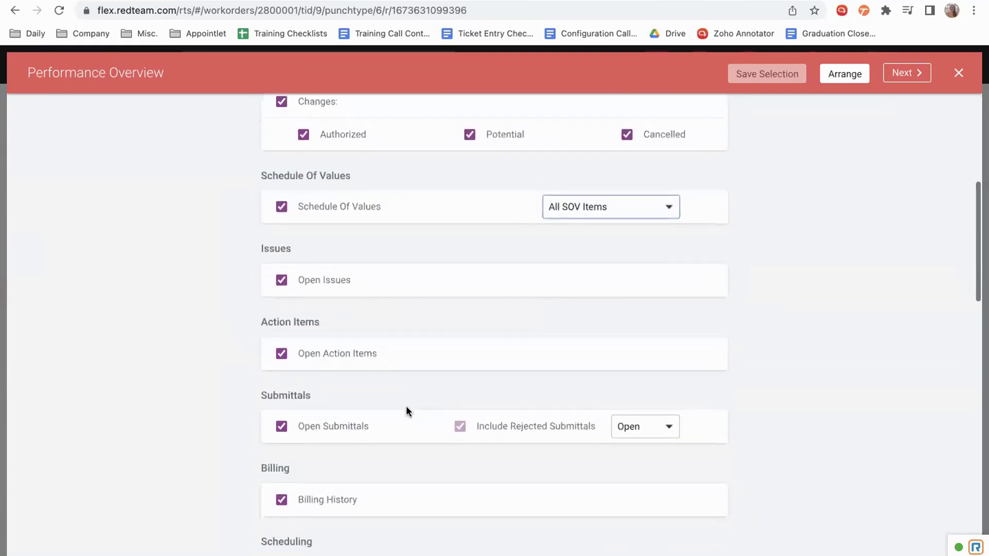
{"action": "scroll", "coordinate": [406, 411], "scroll_direction": "down", "scroll_amount": 4}
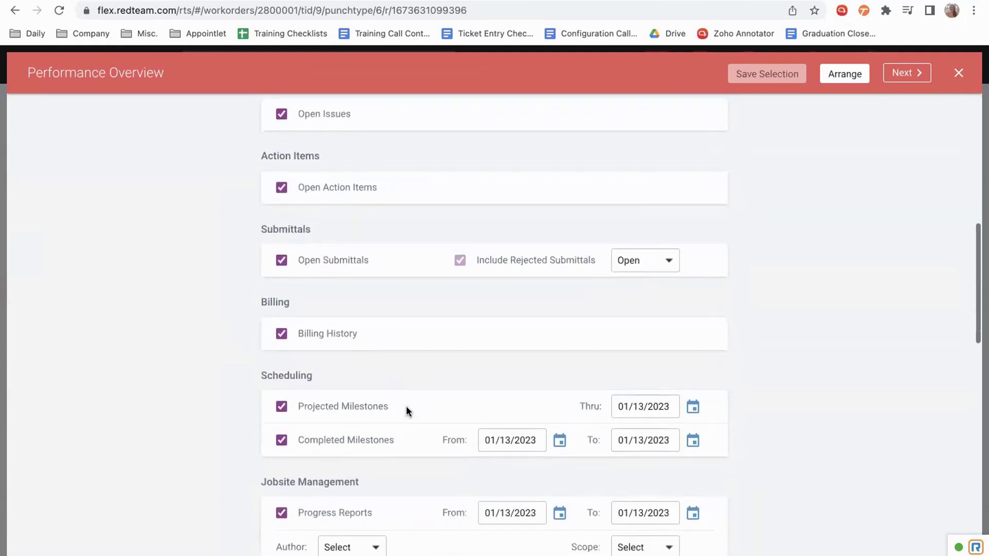
{"action": "scroll", "coordinate": [406, 411], "scroll_direction": "down", "scroll_amount": 2}
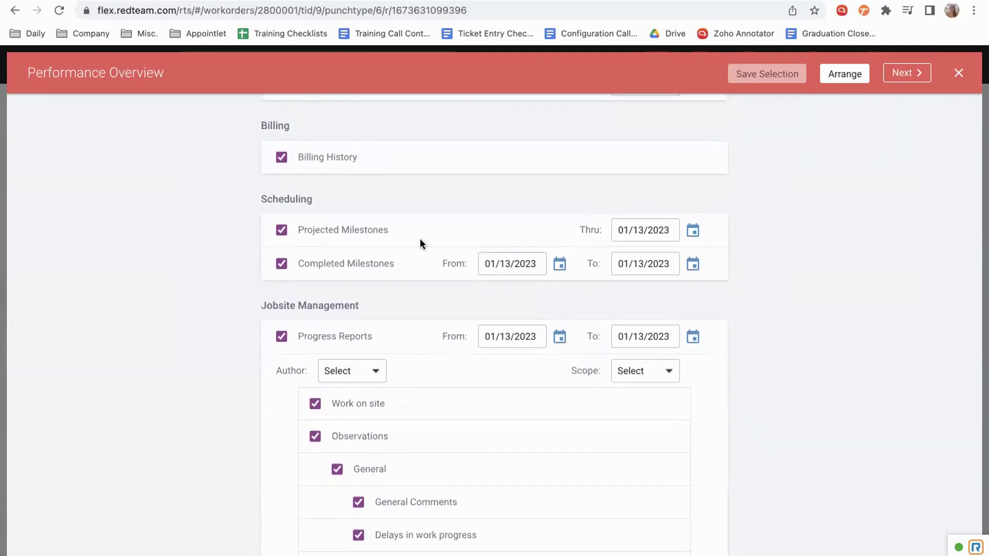
{"action": "scroll", "coordinate": [377, 325], "scroll_direction": "down", "scroll_amount": 4}
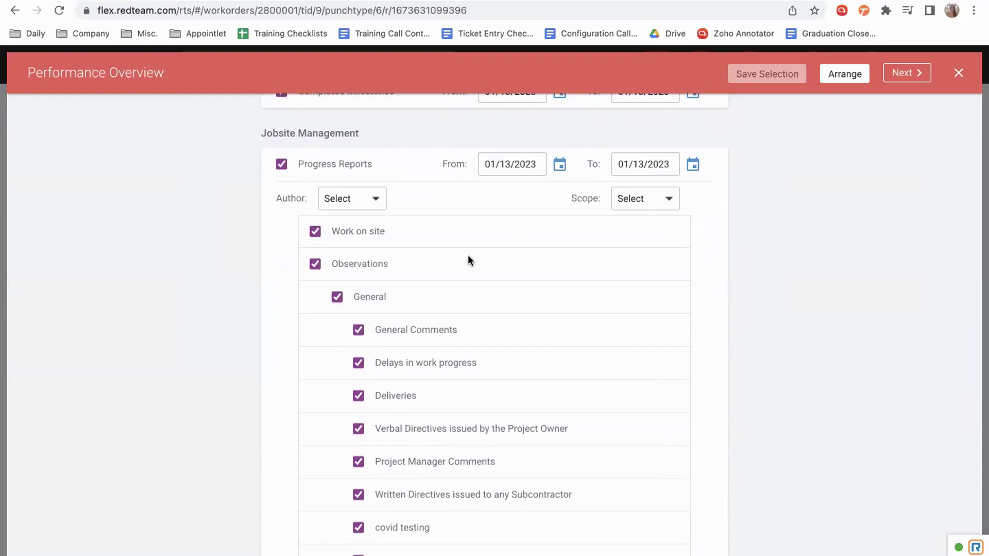
Examine the Author and Scope filter options and observation categories for Progress Reports, plus the Author filter for Photos & Attachments
{"action": "left_click", "coordinate": [373, 197]}
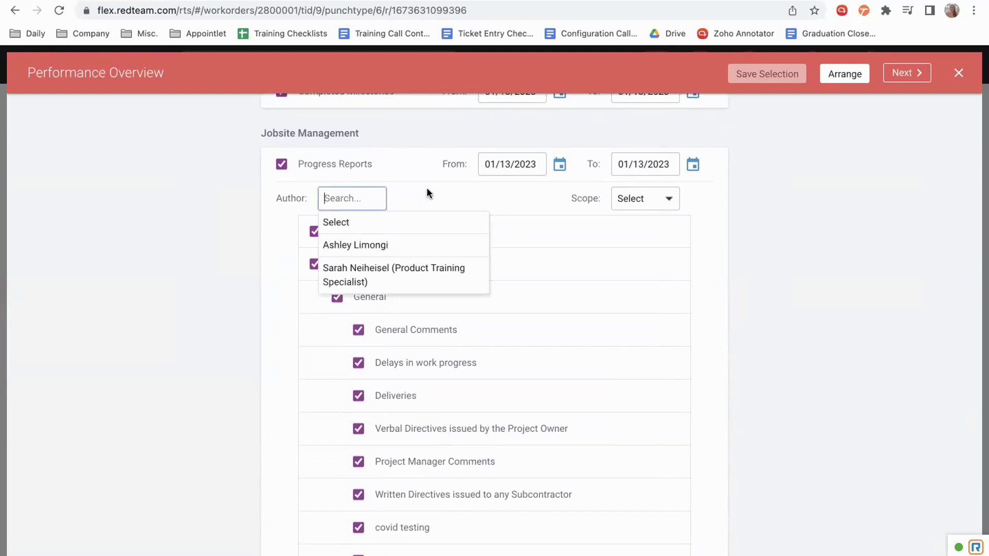
{"action": "left_click", "coordinate": [668, 198]}
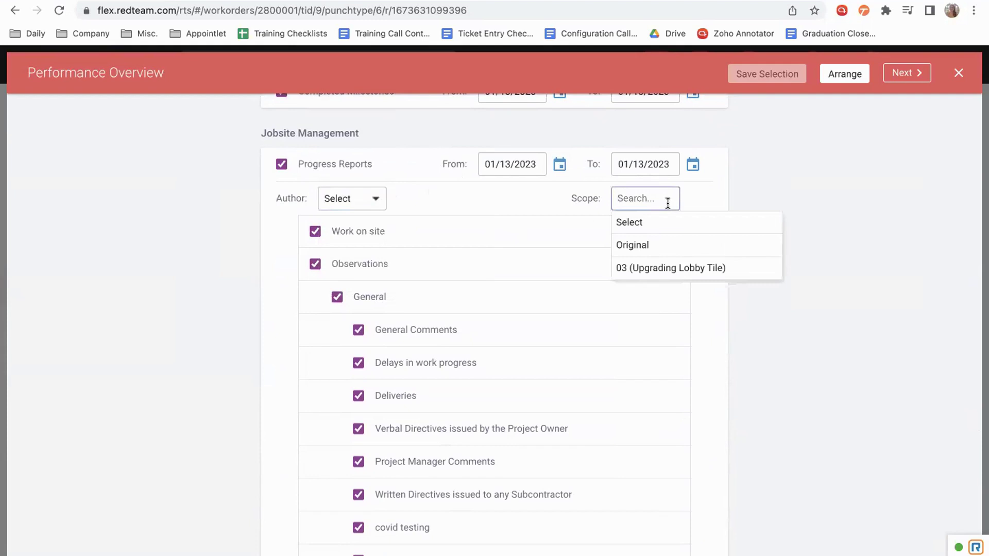
{"action": "left_click", "coordinate": [553, 209]}
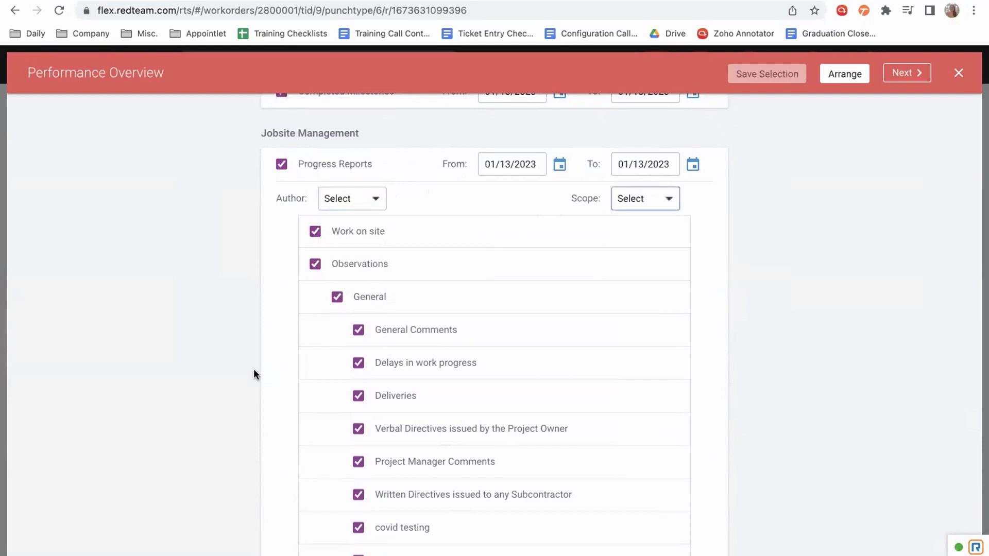
{"action": "scroll", "coordinate": [253, 369], "scroll_direction": "down", "scroll_amount": 2}
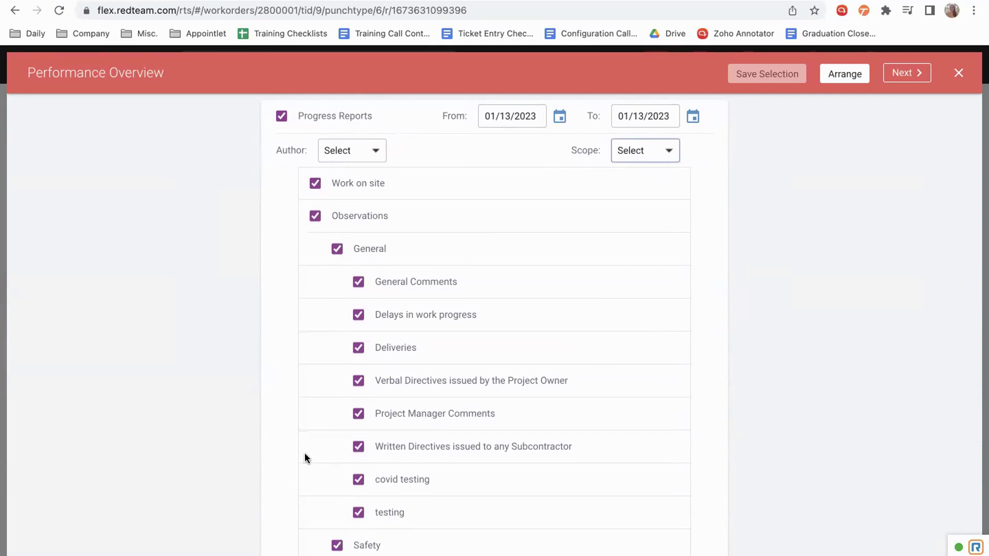
{"action": "scroll", "coordinate": [304, 454], "scroll_direction": "down", "scroll_amount": 10}
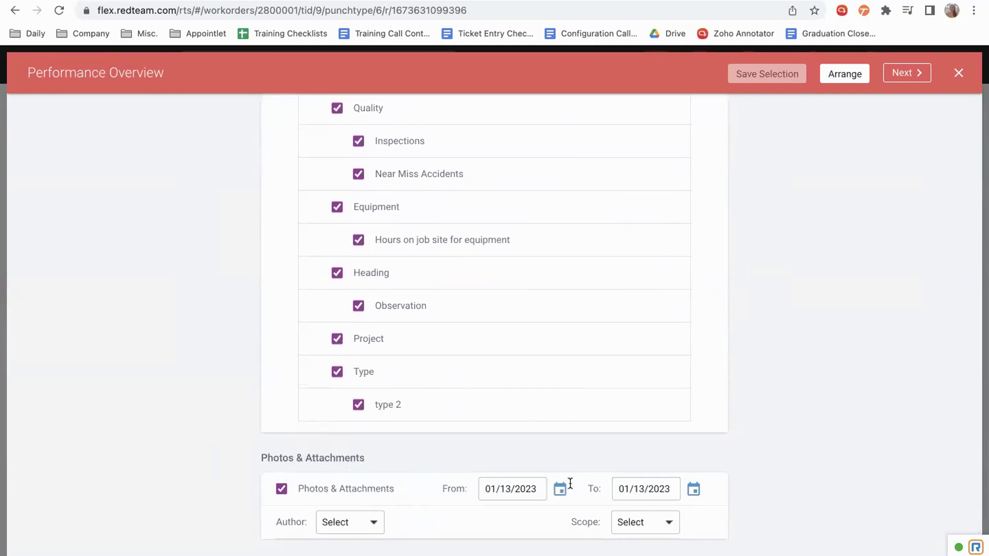
{"action": "left_click", "coordinate": [370, 521]}
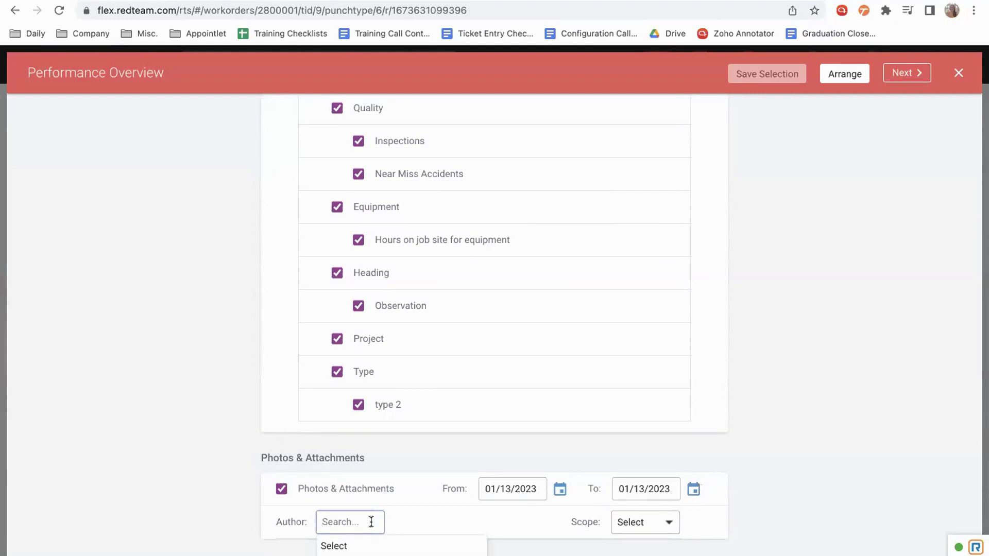
{"action": "left_click", "coordinate": [702, 512]}
Clear and reselect all Performance Overview sections with Select All, and save the selection for the report
{"action": "scroll", "coordinate": [734, 145], "scroll_direction": "up", "scroll_amount": 15}
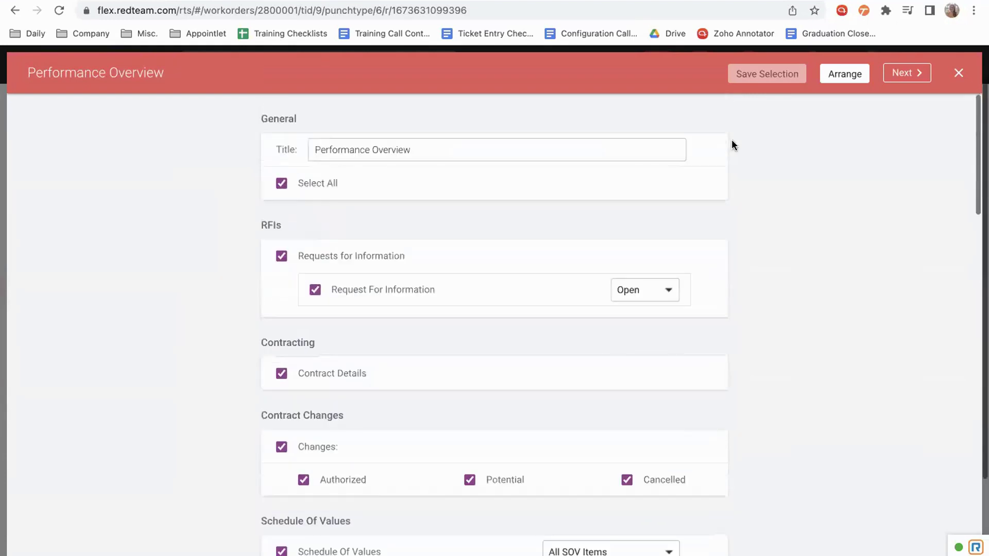
{"action": "left_click", "coordinate": [282, 184]}
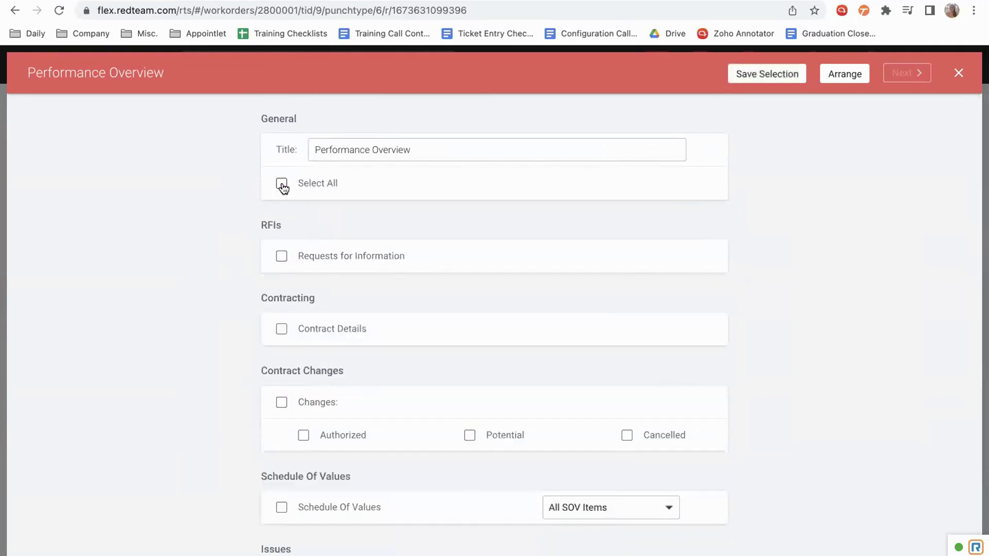
{"action": "left_click", "coordinate": [282, 184]}
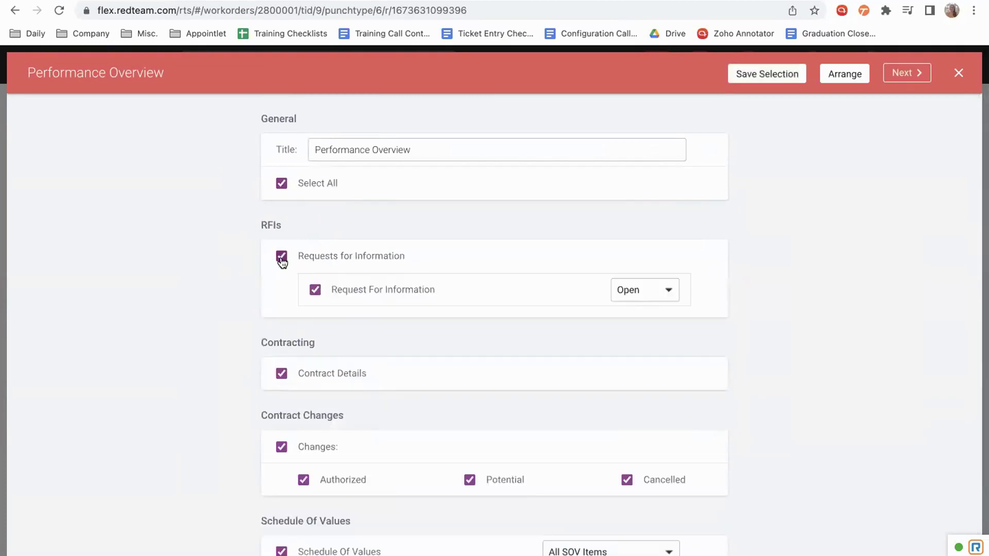
{"action": "left_click", "coordinate": [775, 81]}
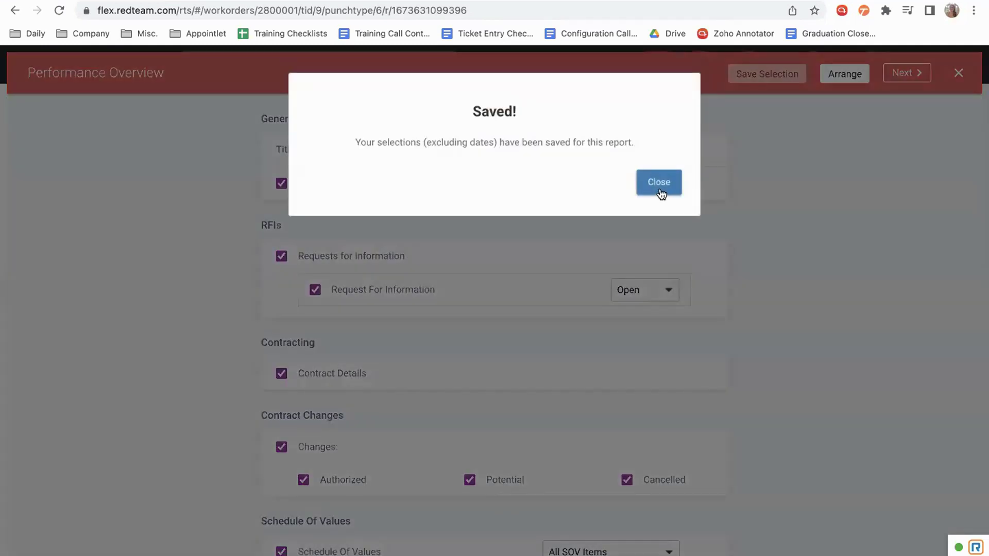
{"action": "left_click", "coordinate": [658, 188]}
Arrange the Performance Overview sections so Jobsite Management comes first, directly ahead of RFIs, and return to the report setup
{"action": "left_click", "coordinate": [850, 74]}
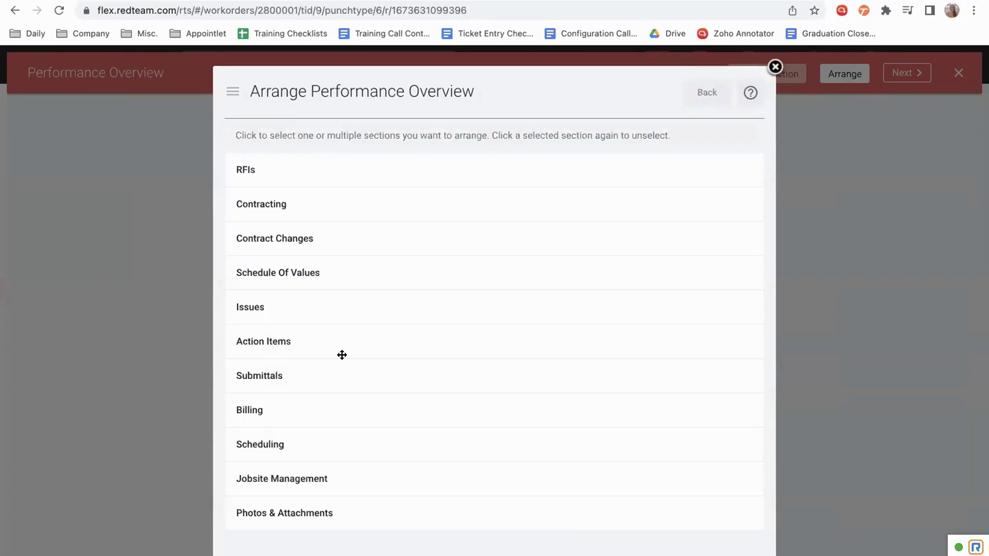
{"action": "left_click_drag", "start_coordinate": [316, 489], "coordinate": [308, 201]}
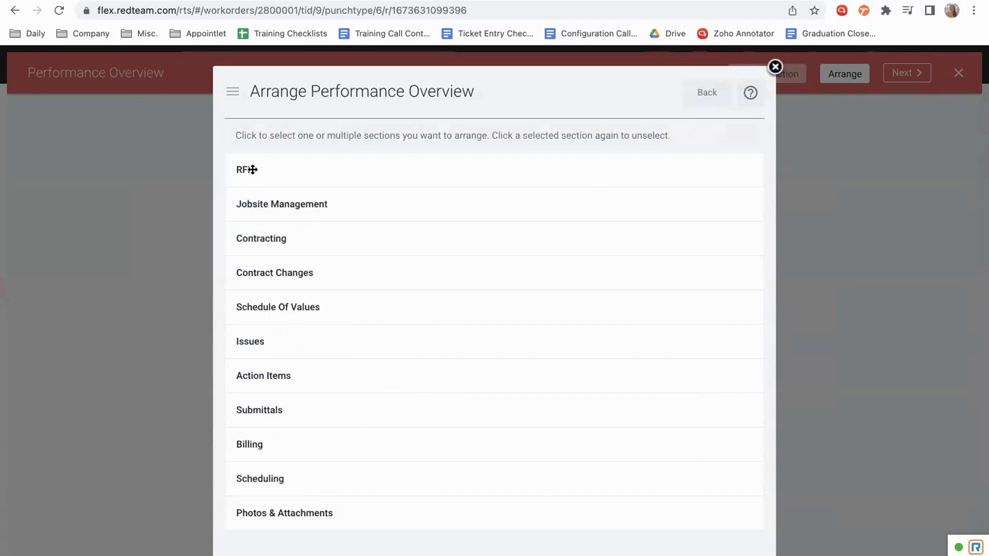
{"action": "left_click_drag", "start_coordinate": [250, 169], "coordinate": [259, 221]}
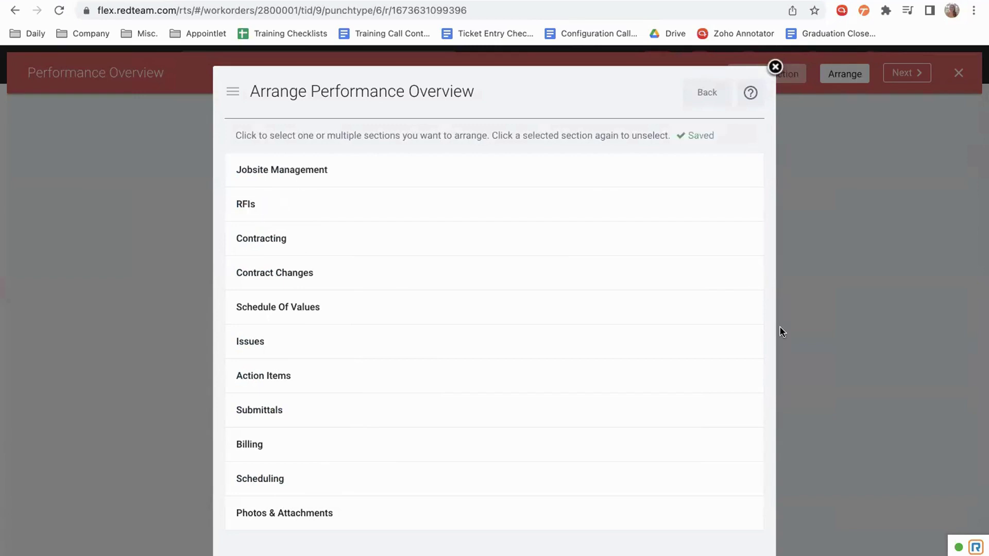
{"action": "left_click", "coordinate": [710, 100]}
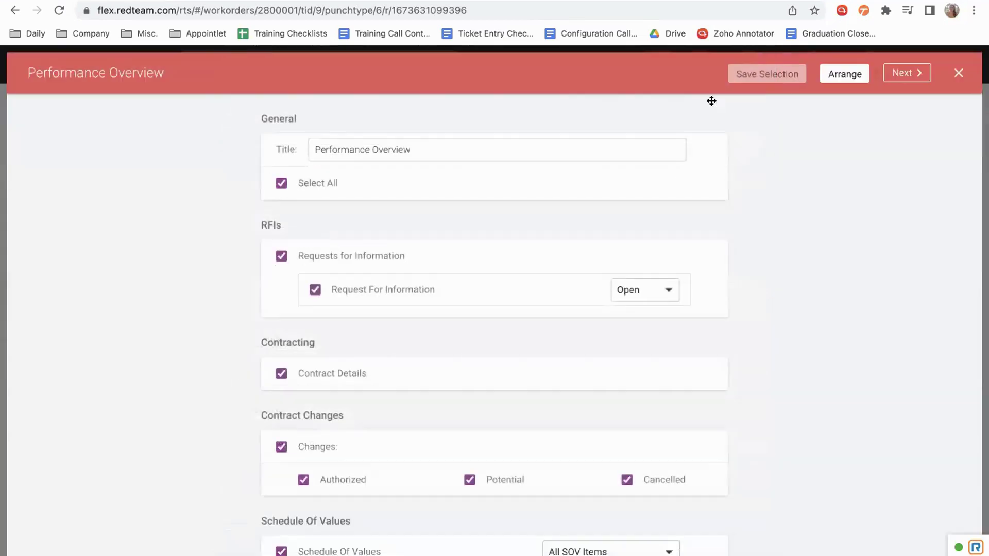
Generate the Performance Overview report and review its Project Details and Progress sections, including weather, companies, workers and productivity hours
{"action": "left_click", "coordinate": [906, 73]}
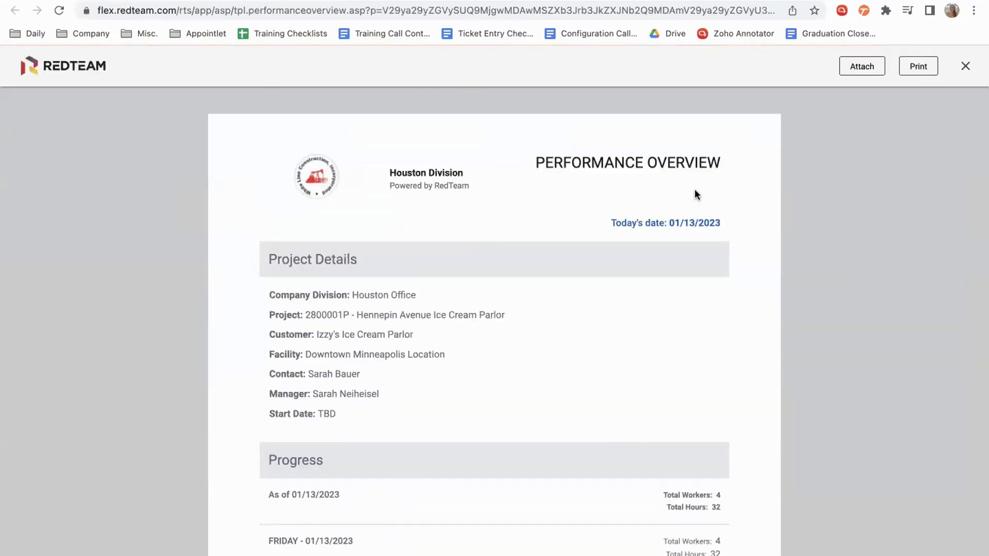
{"action": "scroll", "coordinate": [553, 344], "scroll_direction": "down", "scroll_amount": 1}
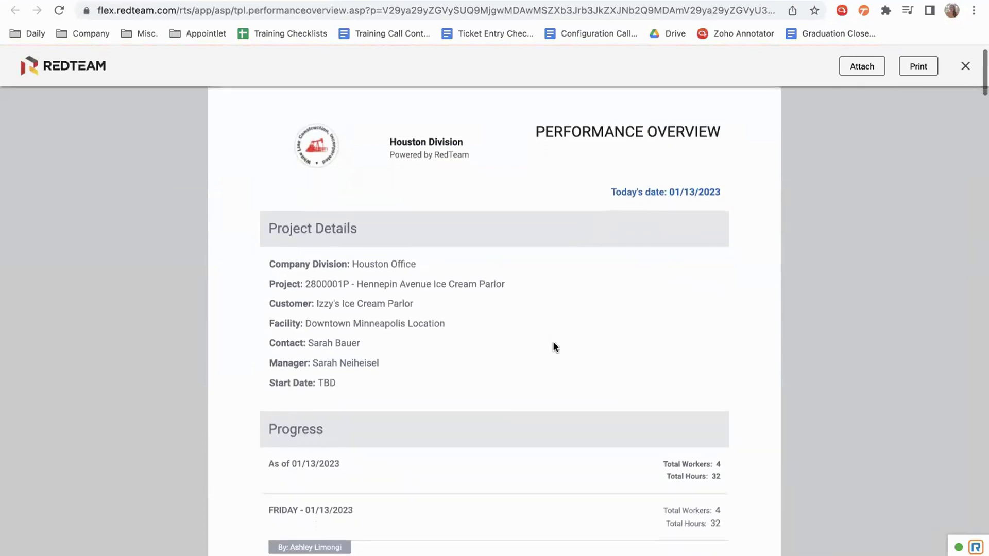
{"action": "scroll", "coordinate": [553, 346], "scroll_direction": "down", "scroll_amount": 1}
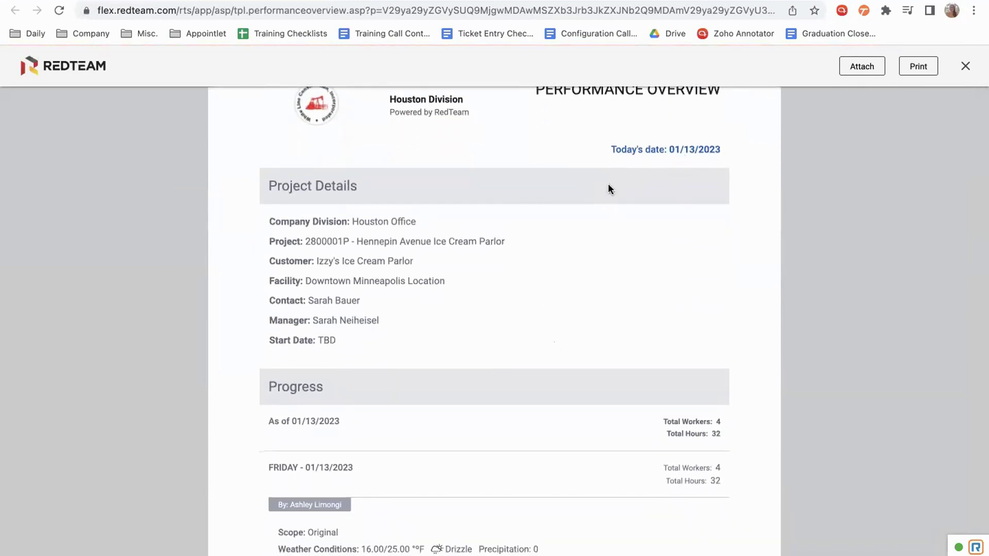
{"action": "scroll", "coordinate": [593, 183], "scroll_direction": "down", "scroll_amount": 1}
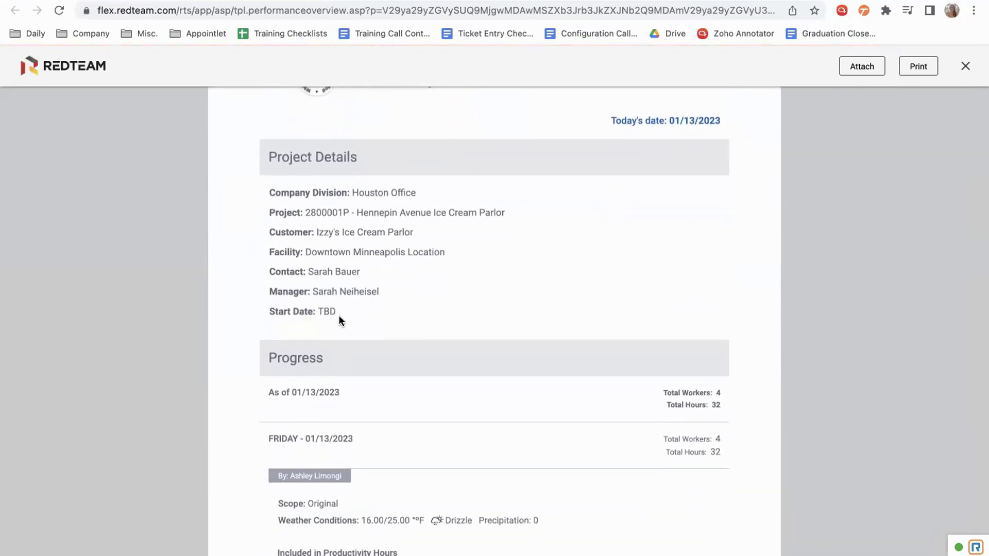
{"action": "scroll", "coordinate": [339, 317], "scroll_direction": "down", "scroll_amount": 5}
{"action": "scroll", "coordinate": [339, 318], "scroll_direction": "down", "scroll_amount": 1}
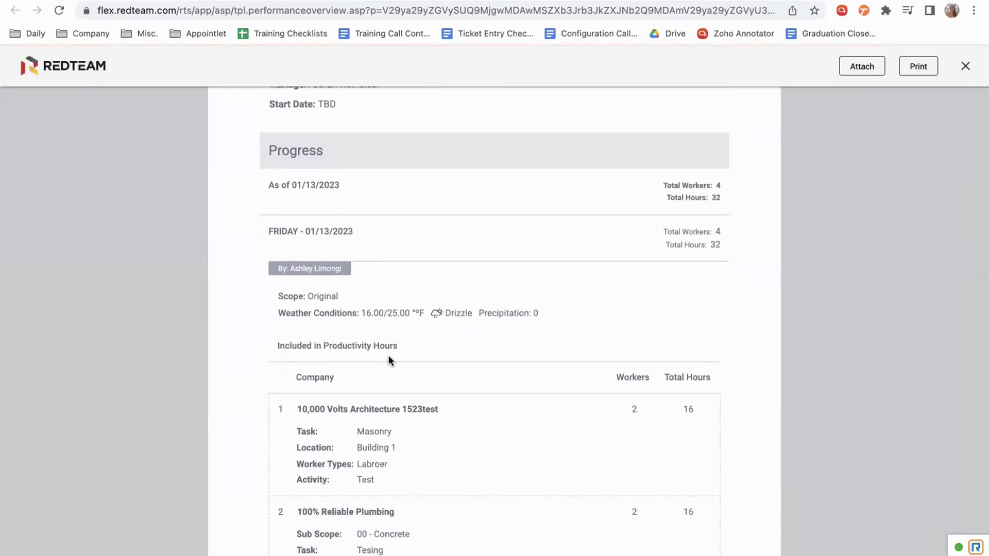
{"action": "scroll", "coordinate": [388, 356], "scroll_direction": "down", "scroll_amount": 5}
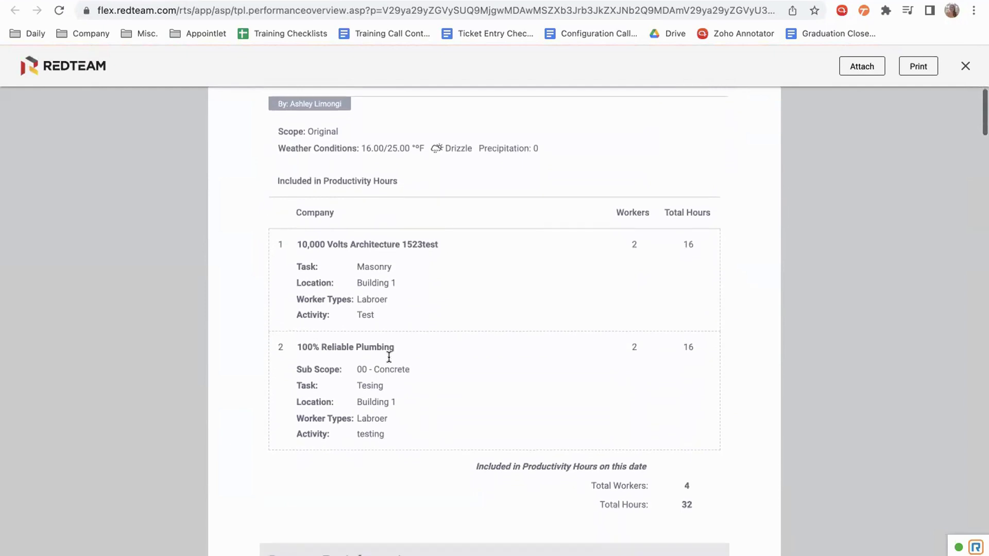
{"action": "scroll", "coordinate": [388, 356], "scroll_direction": "down", "scroll_amount": 1}
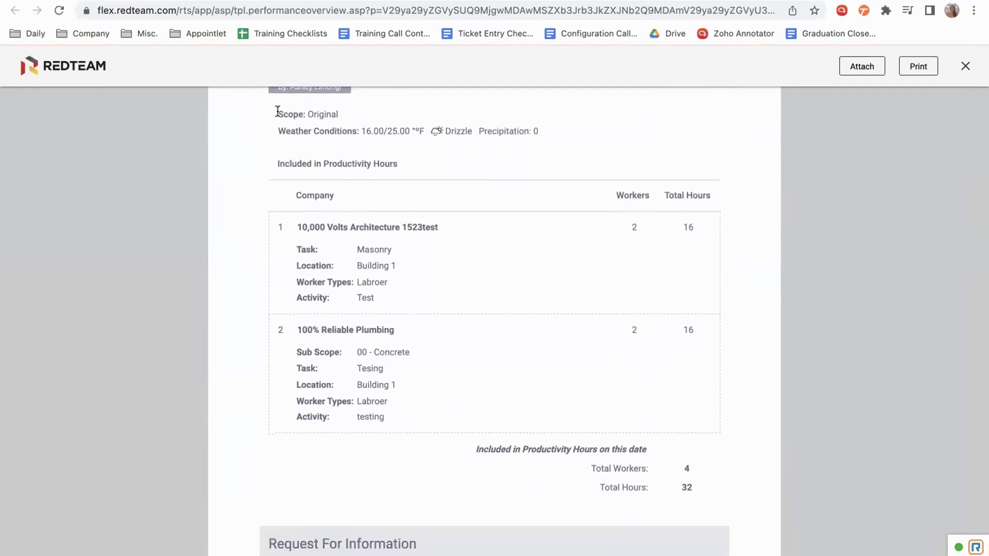
{"action": "scroll", "coordinate": [488, 342], "scroll_direction": "down", "scroll_amount": 1}
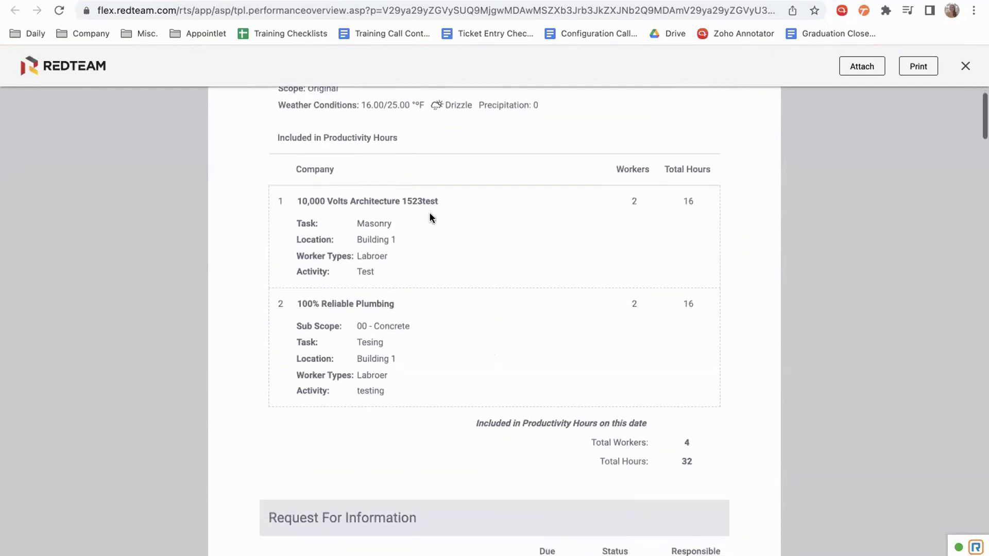
Review the report's Request For Information, Contract Details, Changes, schedule of values, Open Issues, Action Items and submittals, and close the report
{"action": "scroll", "coordinate": [504, 370], "scroll_direction": "down", "scroll_amount": 8}
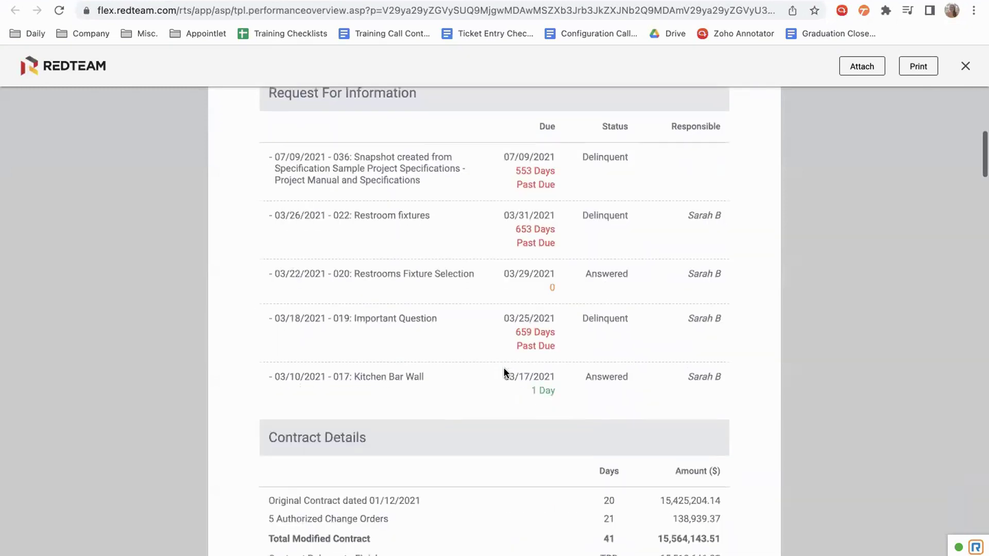
{"action": "scroll", "coordinate": [503, 370], "scroll_direction": "down", "scroll_amount": 11}
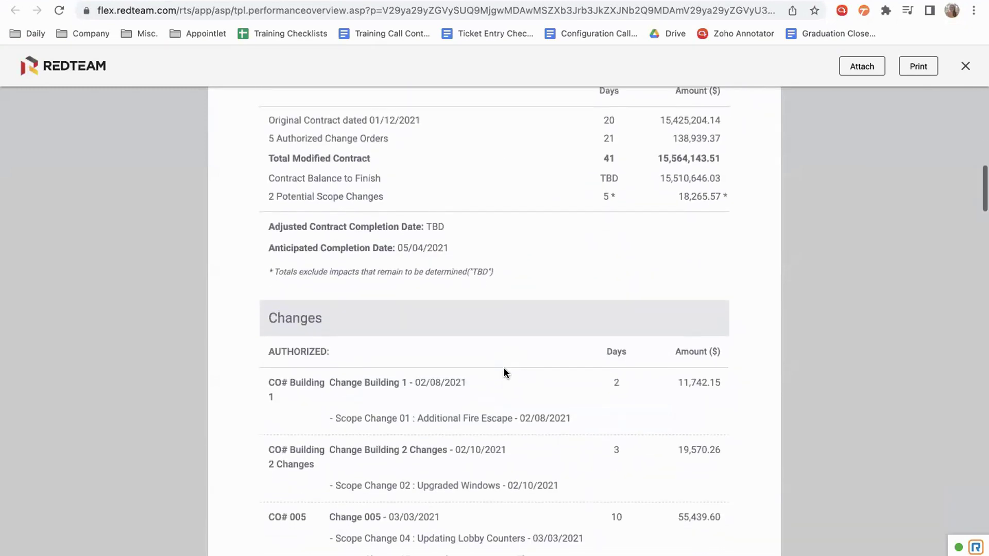
{"action": "scroll", "coordinate": [504, 372], "scroll_direction": "down", "scroll_amount": 10}
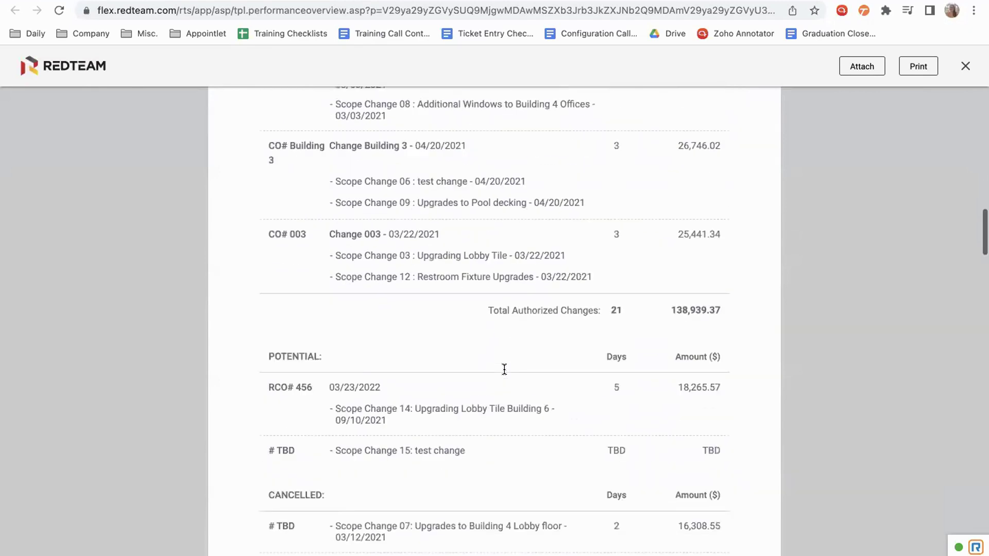
{"action": "scroll", "coordinate": [503, 372], "scroll_direction": "down", "scroll_amount": 13}
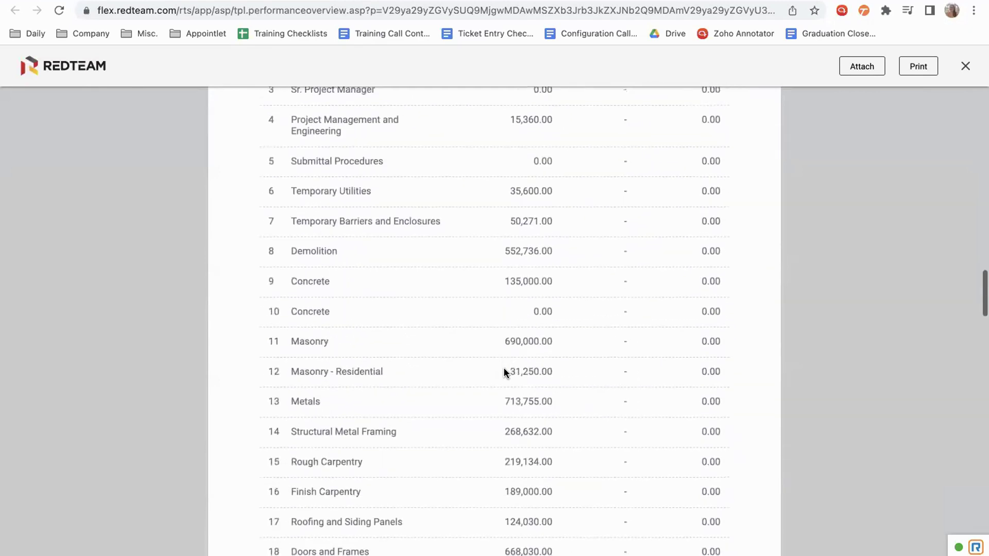
{"action": "scroll", "coordinate": [504, 371], "scroll_direction": "down", "scroll_amount": 20}
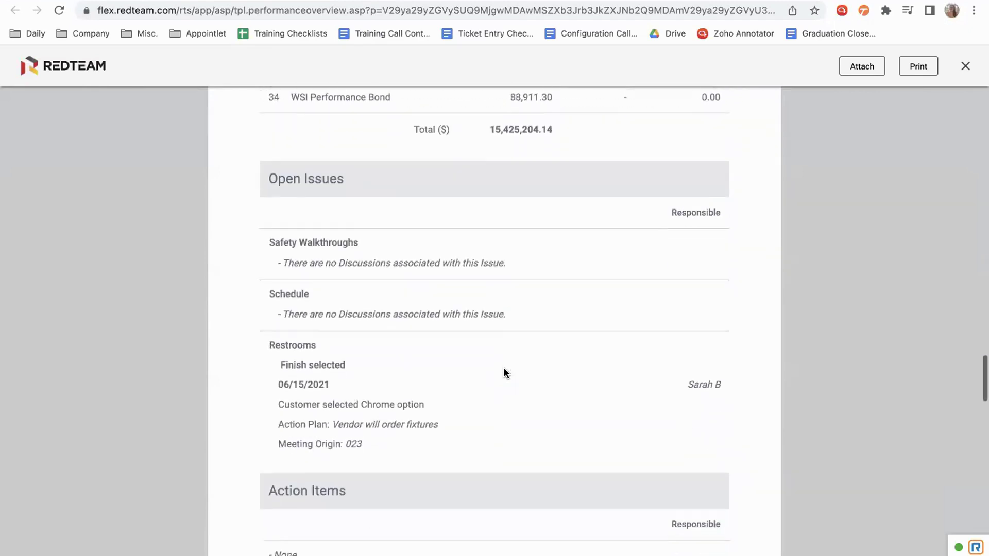
{"action": "scroll", "coordinate": [505, 372], "scroll_direction": "down", "scroll_amount": 20}
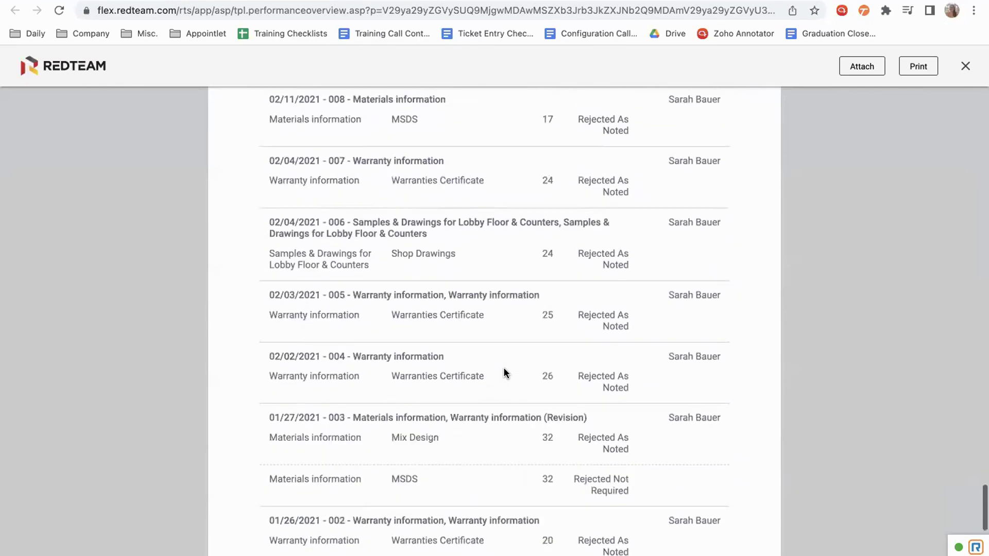
{"action": "scroll", "coordinate": [505, 371], "scroll_direction": "up", "scroll_amount": 20}
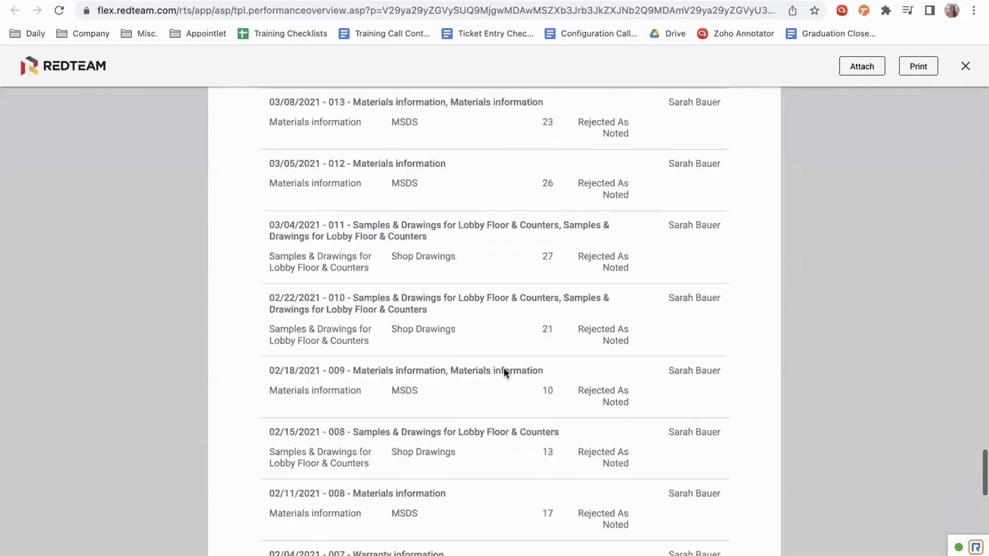
{"action": "scroll", "coordinate": [504, 372], "scroll_direction": "up", "scroll_amount": 5}
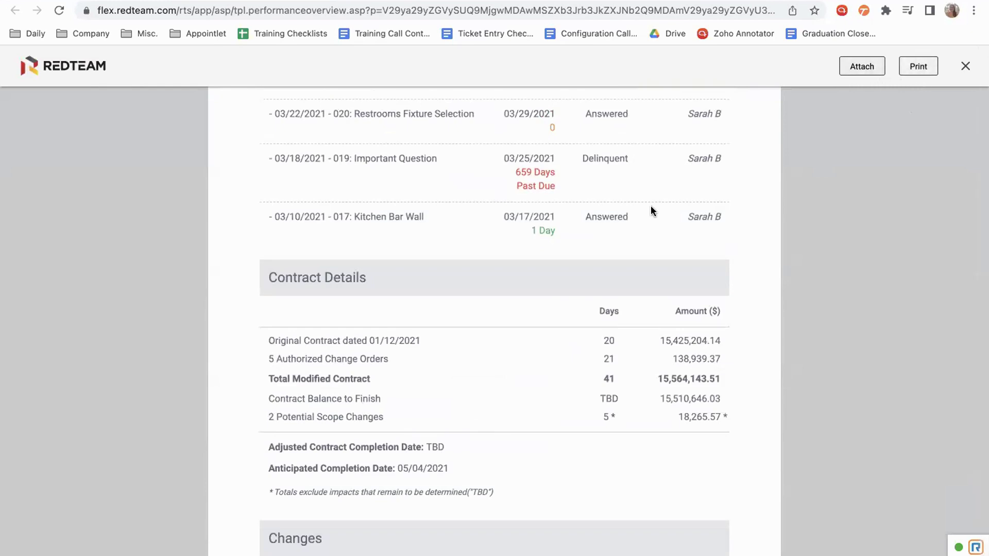
{"action": "scroll", "coordinate": [650, 205], "scroll_direction": "up", "scroll_amount": 20}
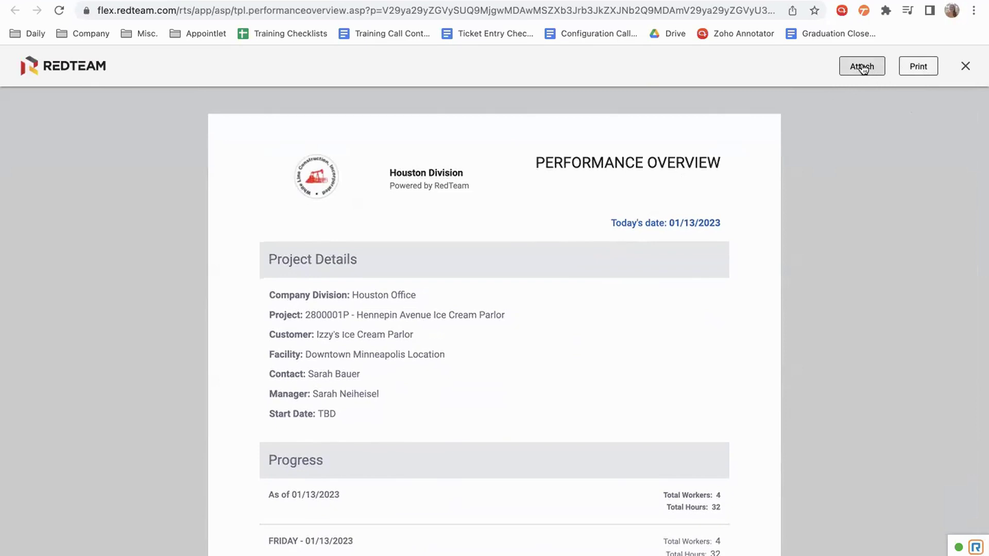
{"action": "left_click", "coordinate": [966, 67]}
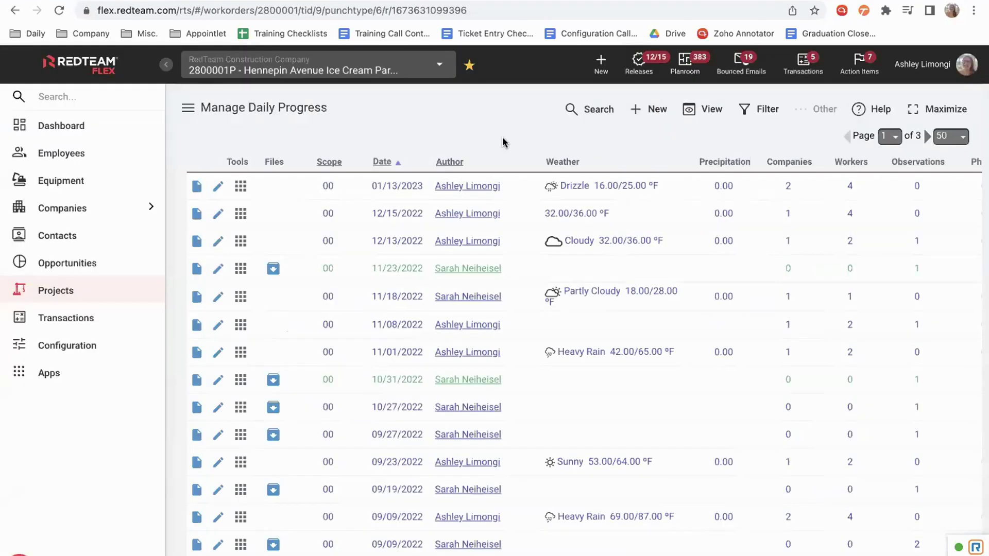